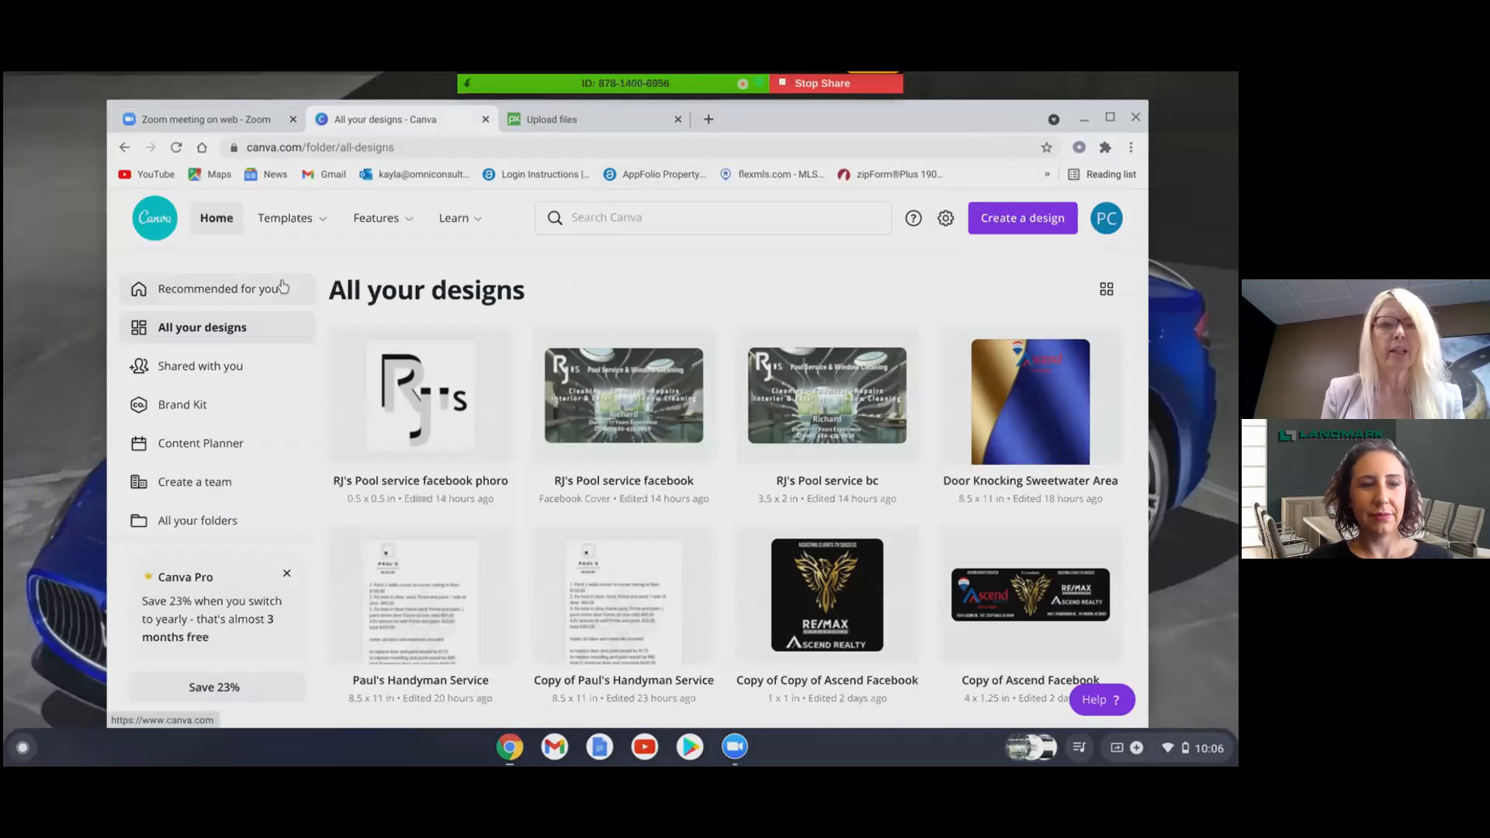
# - From the Canva home page, open the Logos templates under Business
pyautogui.click(218, 218)
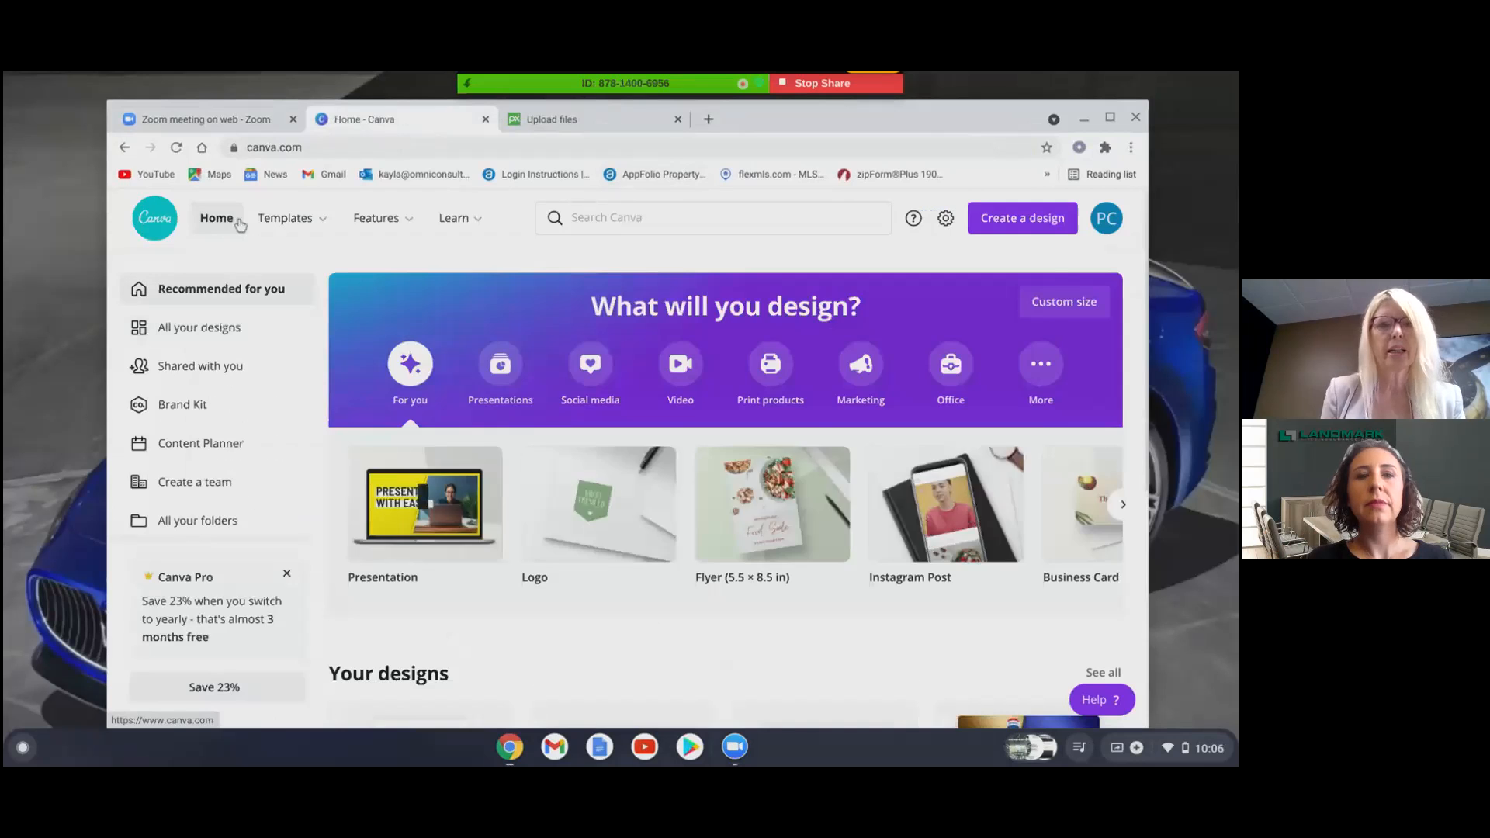
pyautogui.click(323, 226)
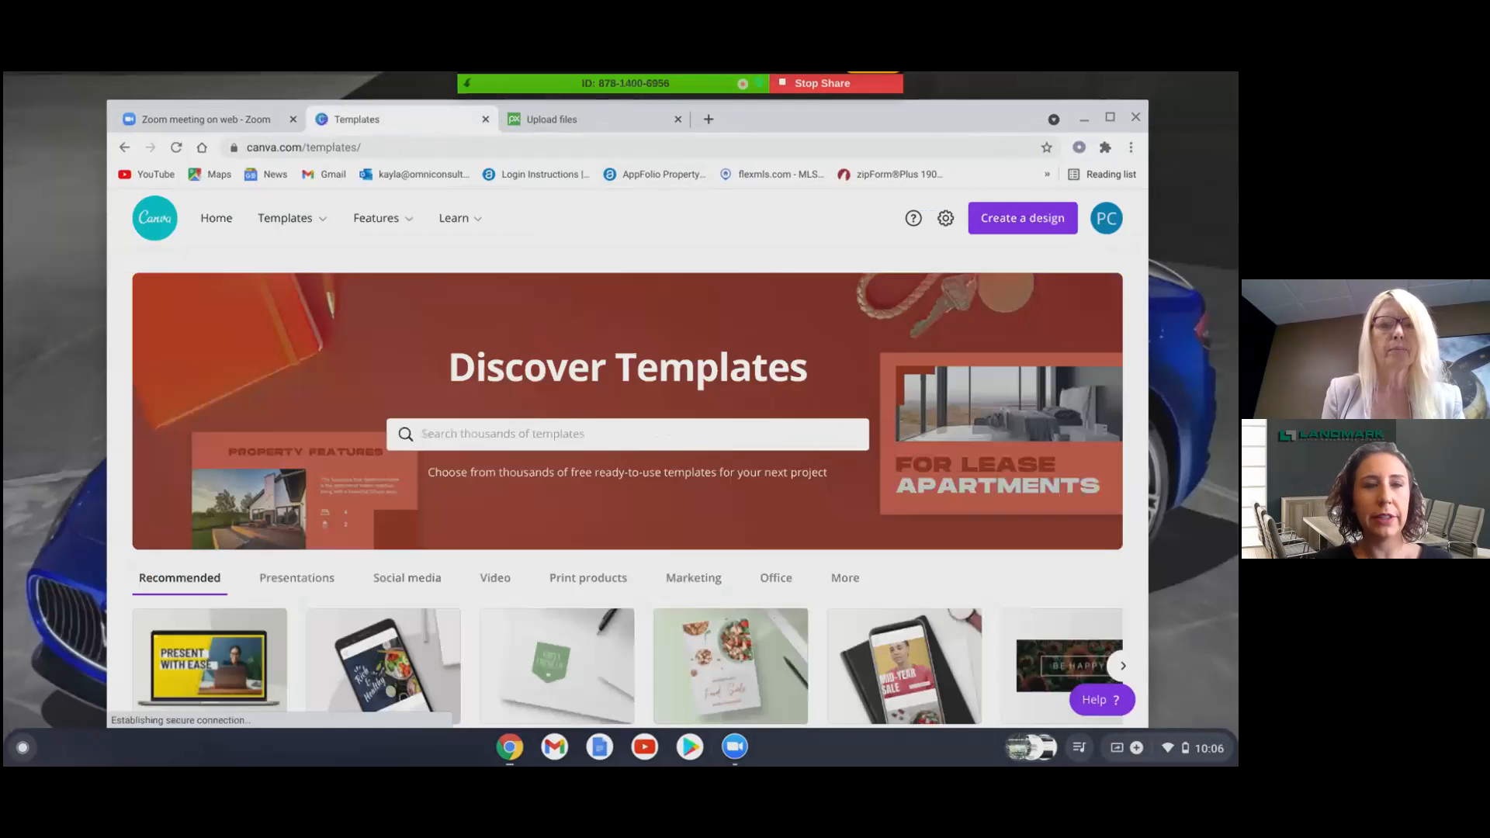
pyautogui.moveTo(323, 226)
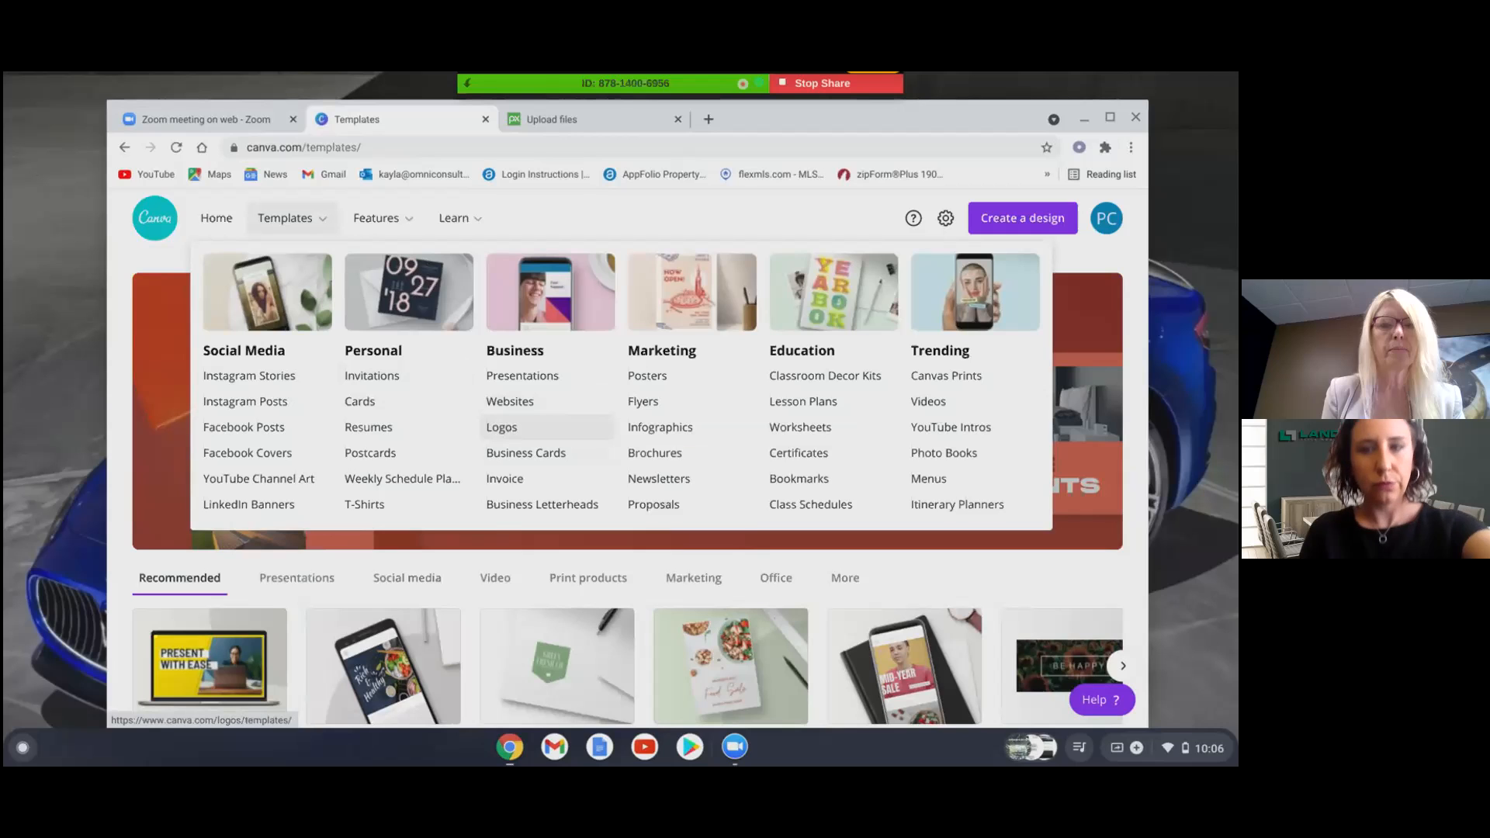
pyautogui.click(509, 428)
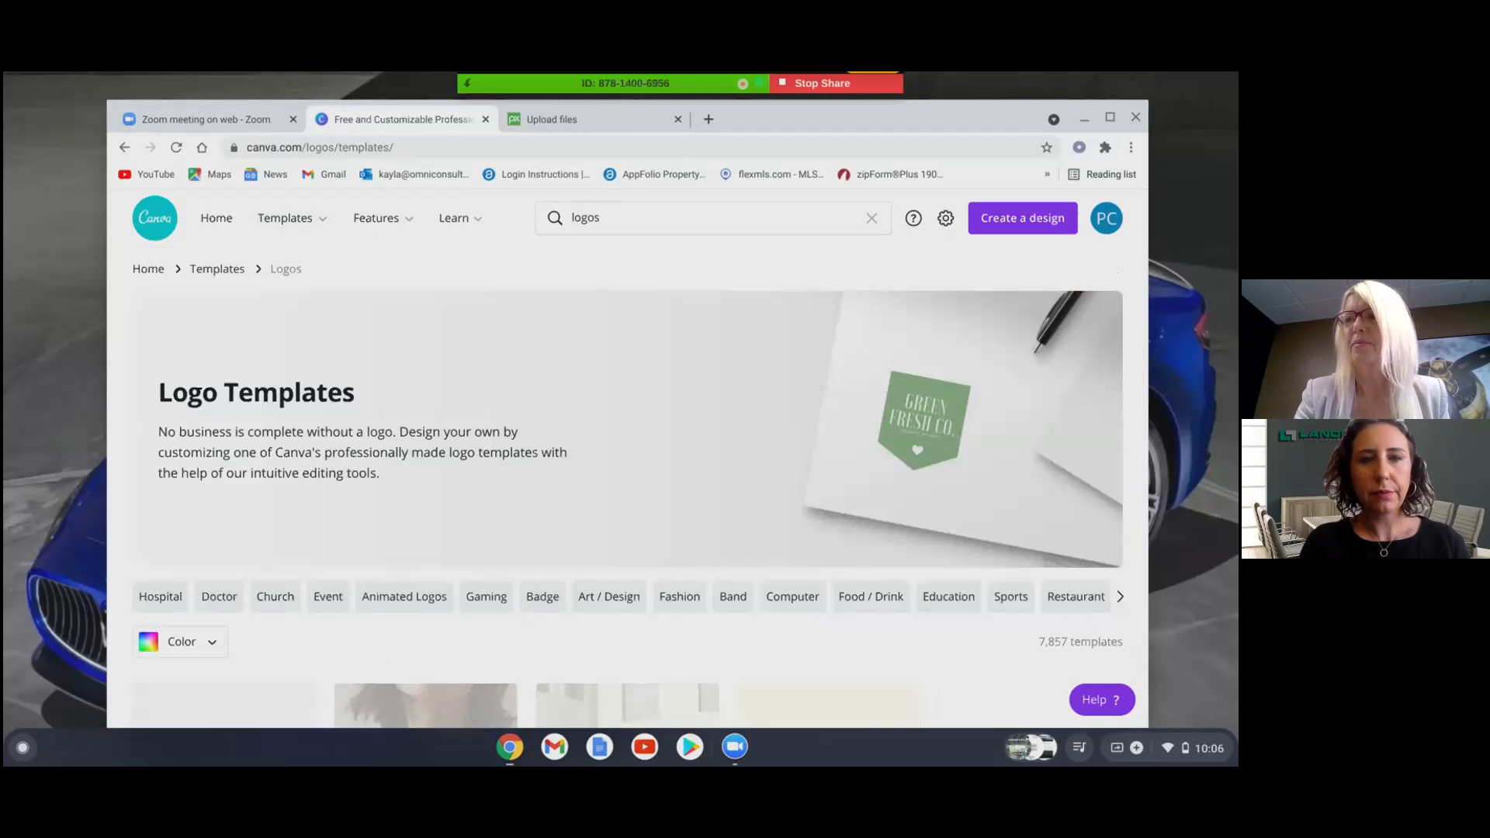
# - Scroll the logo templates and advance the category chip row to show Real Estate Logos
pyautogui.scroll(-3, 627, 488)
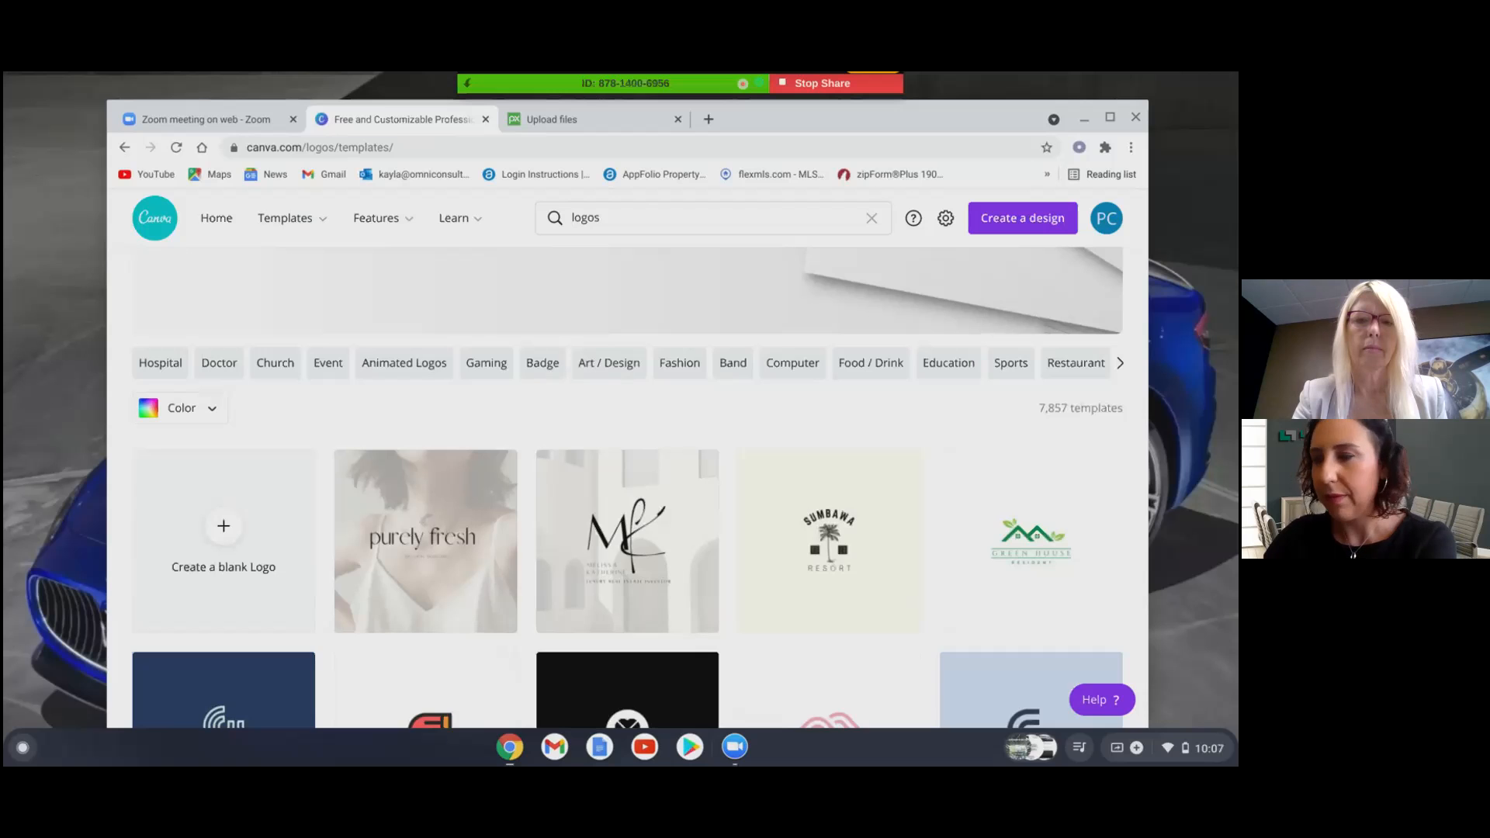
pyautogui.scroll(-5, 627, 488)
pyautogui.scroll(8, 628, 487)
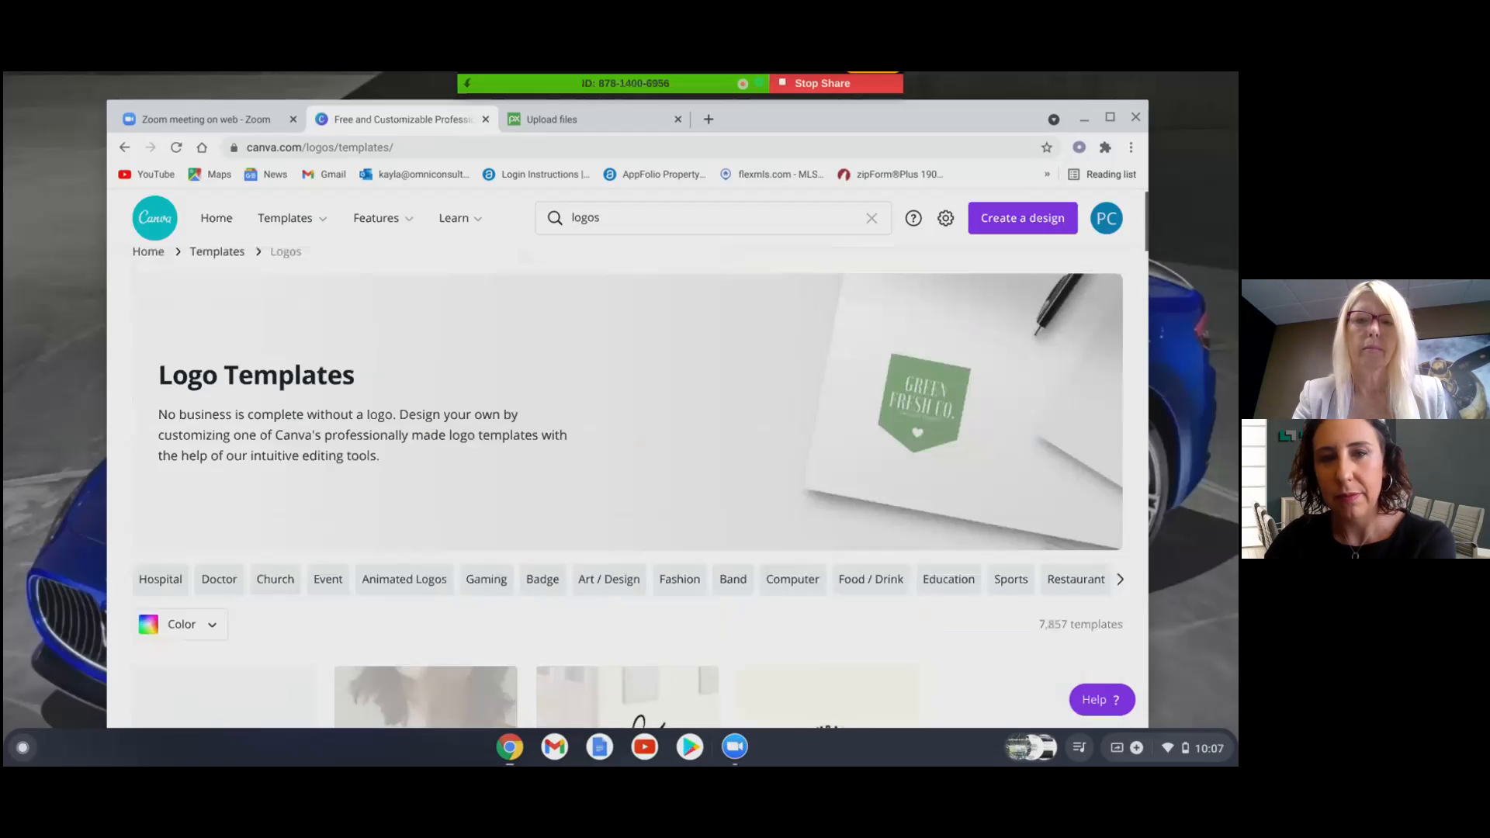
pyautogui.scroll(-1, 627, 543)
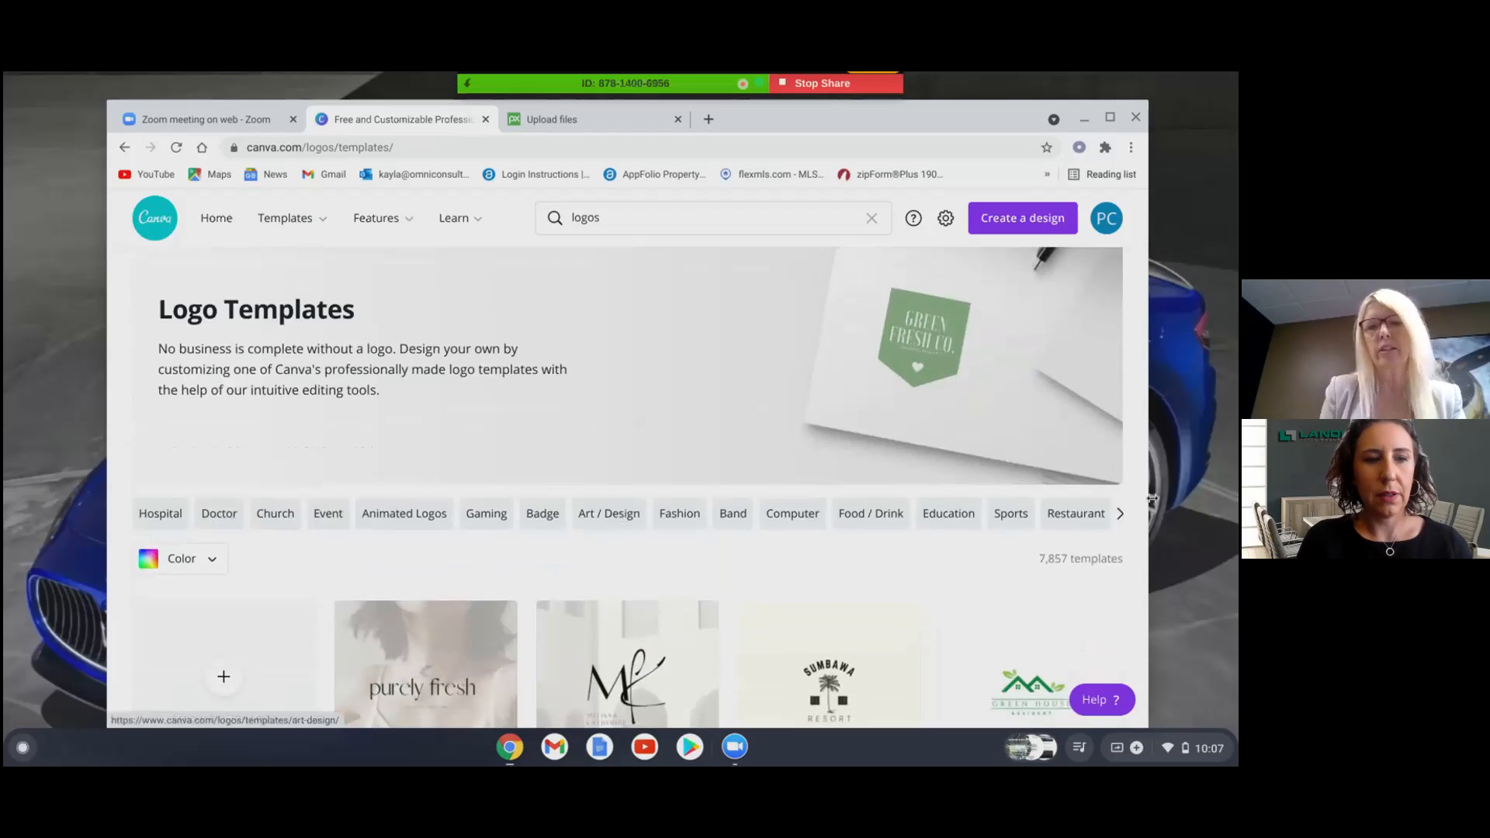
pyautogui.click(1118, 514)
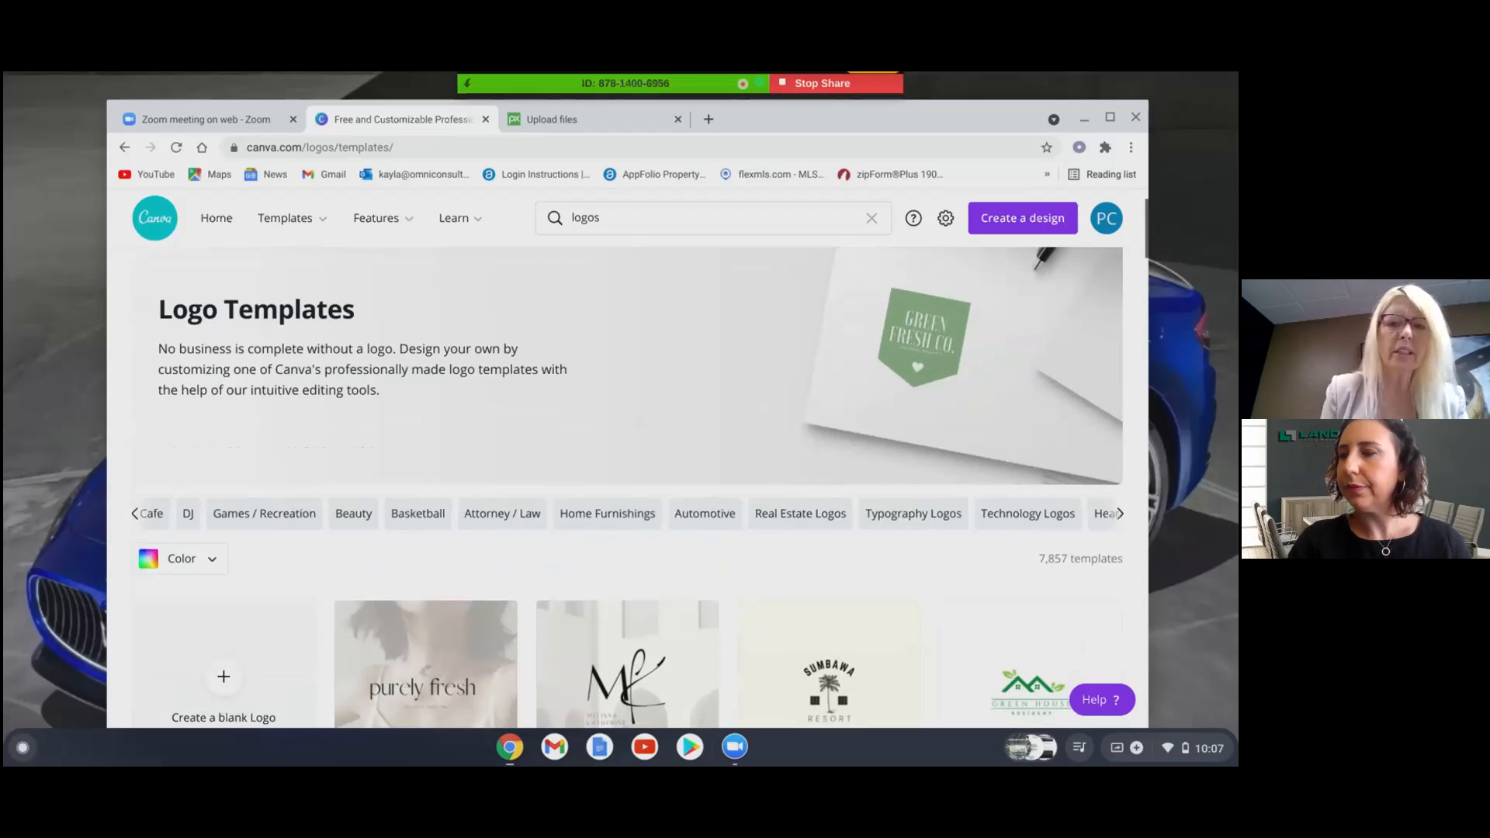
# - Filter to Real Estate Logos and customize the Black & White Luxury Real Estate Script Logo
pyautogui.click(812, 516)
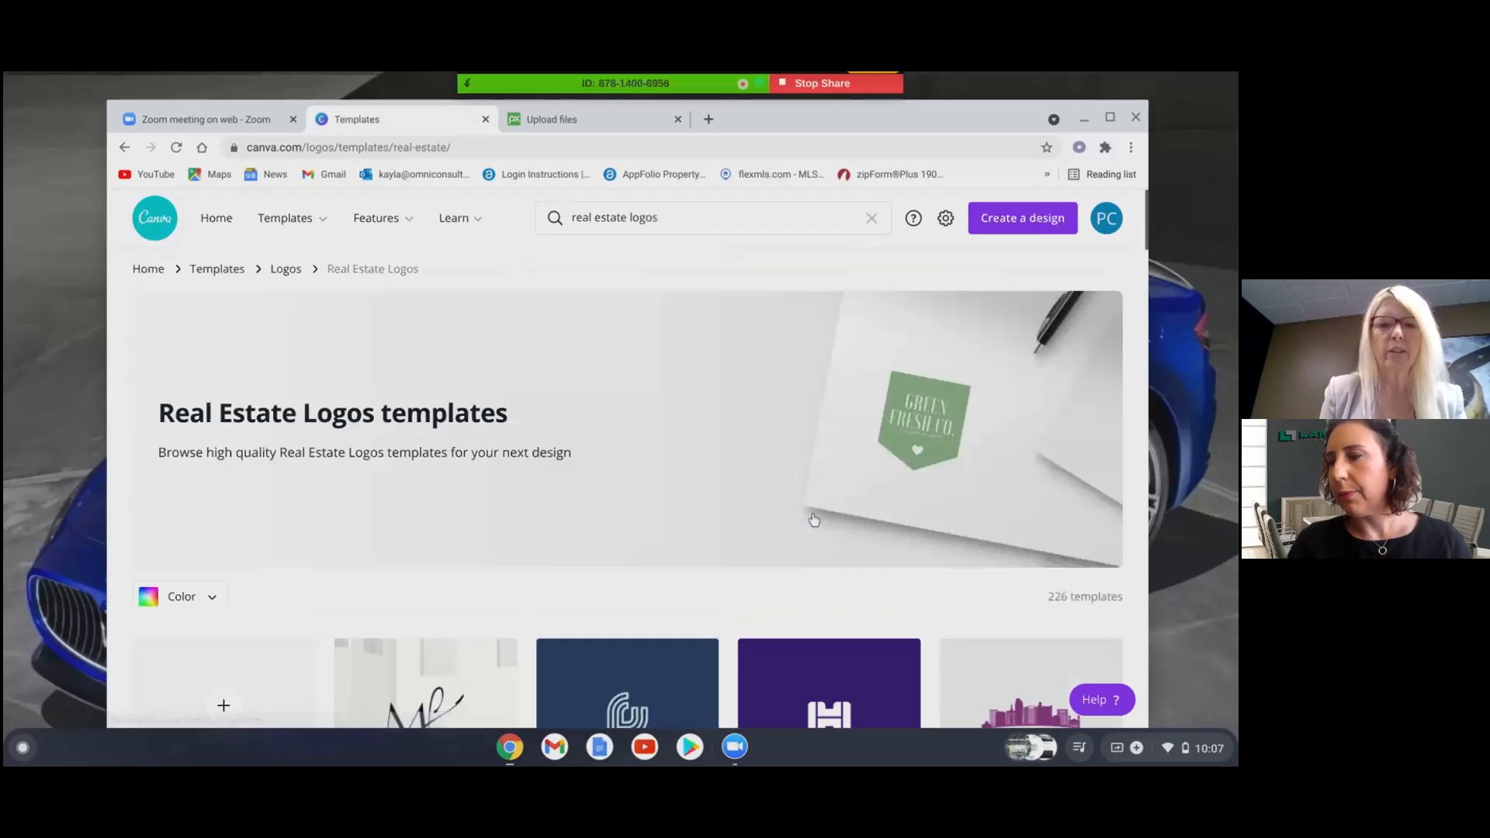
pyautogui.scroll(-5, 627, 487)
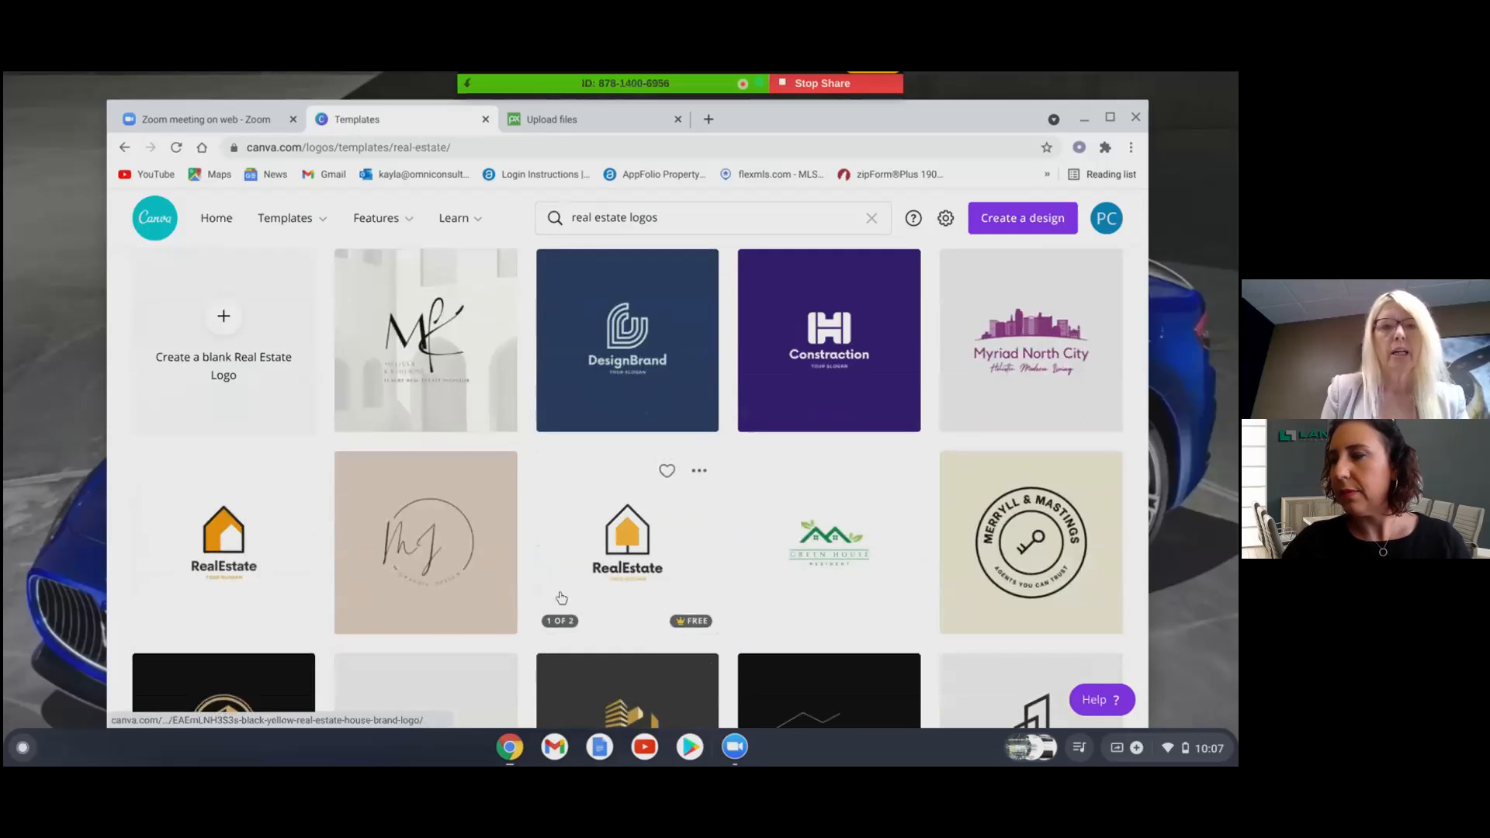
pyautogui.click(479, 371)
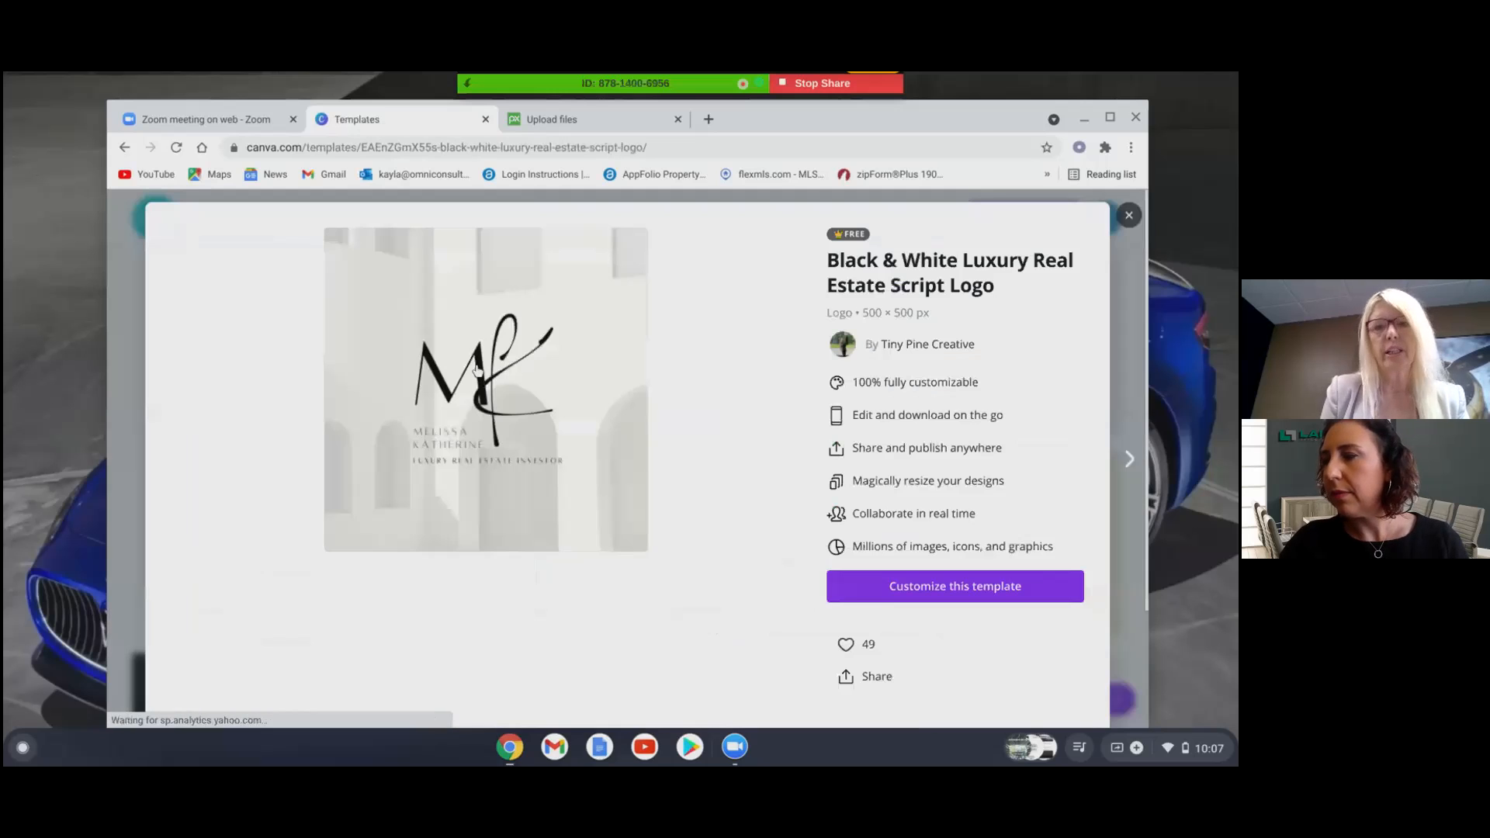
pyautogui.click(980, 584)
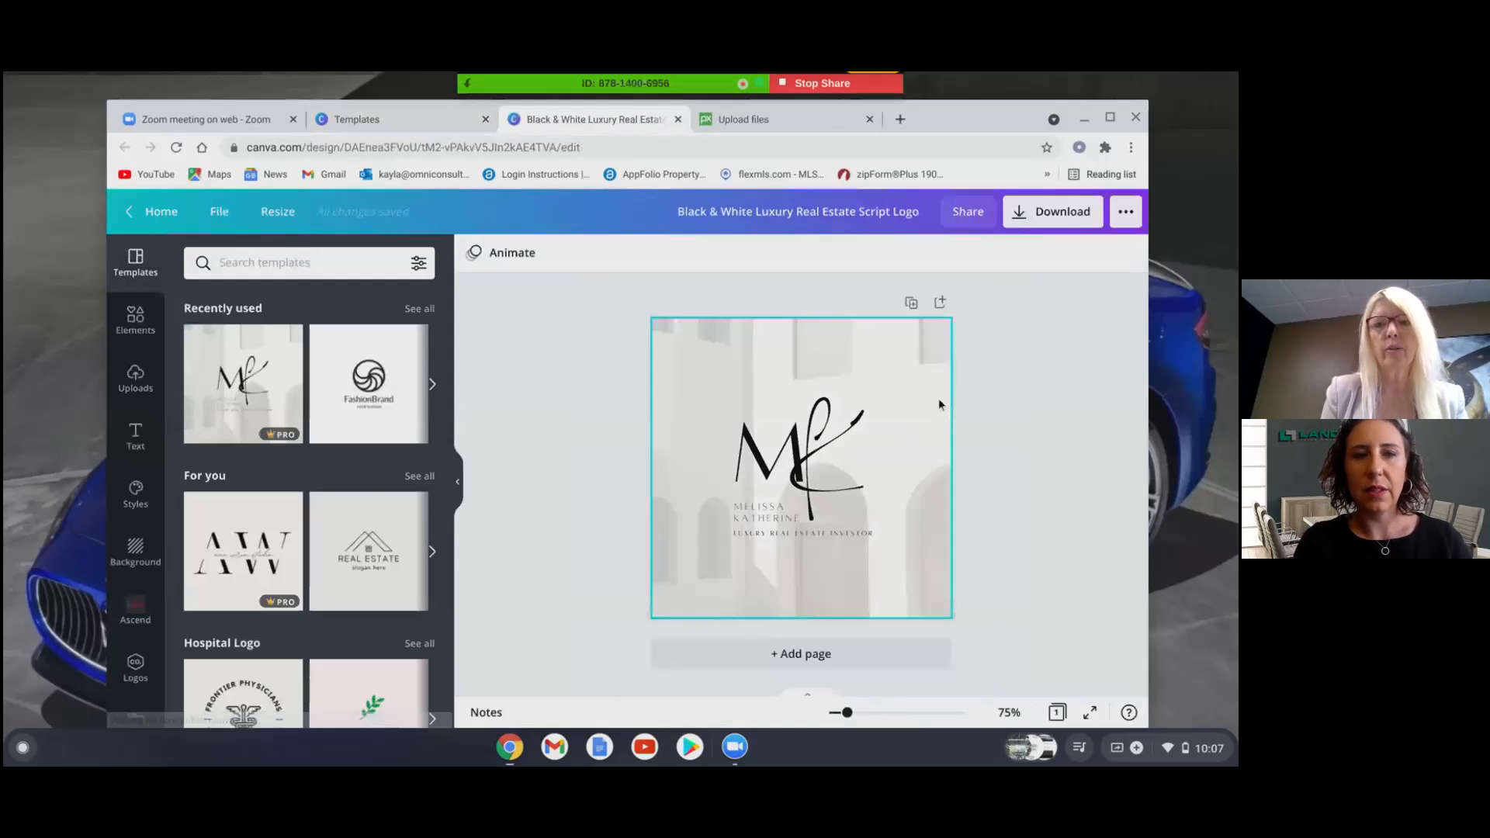
# - Delete the arches background photo and search Elements for 'house'
pyautogui.click(939, 402)
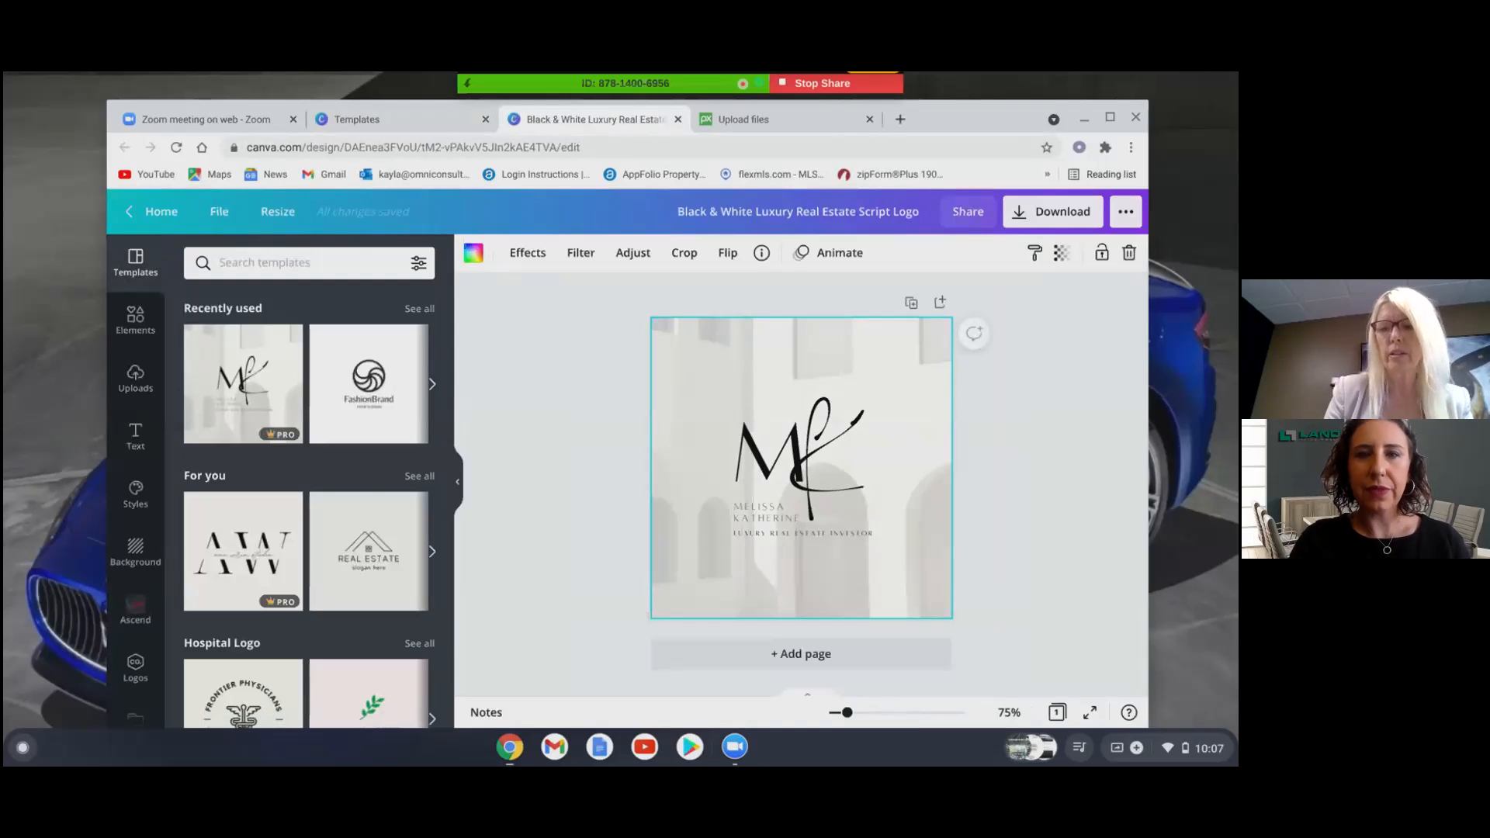
pyautogui.press('BackSpace')
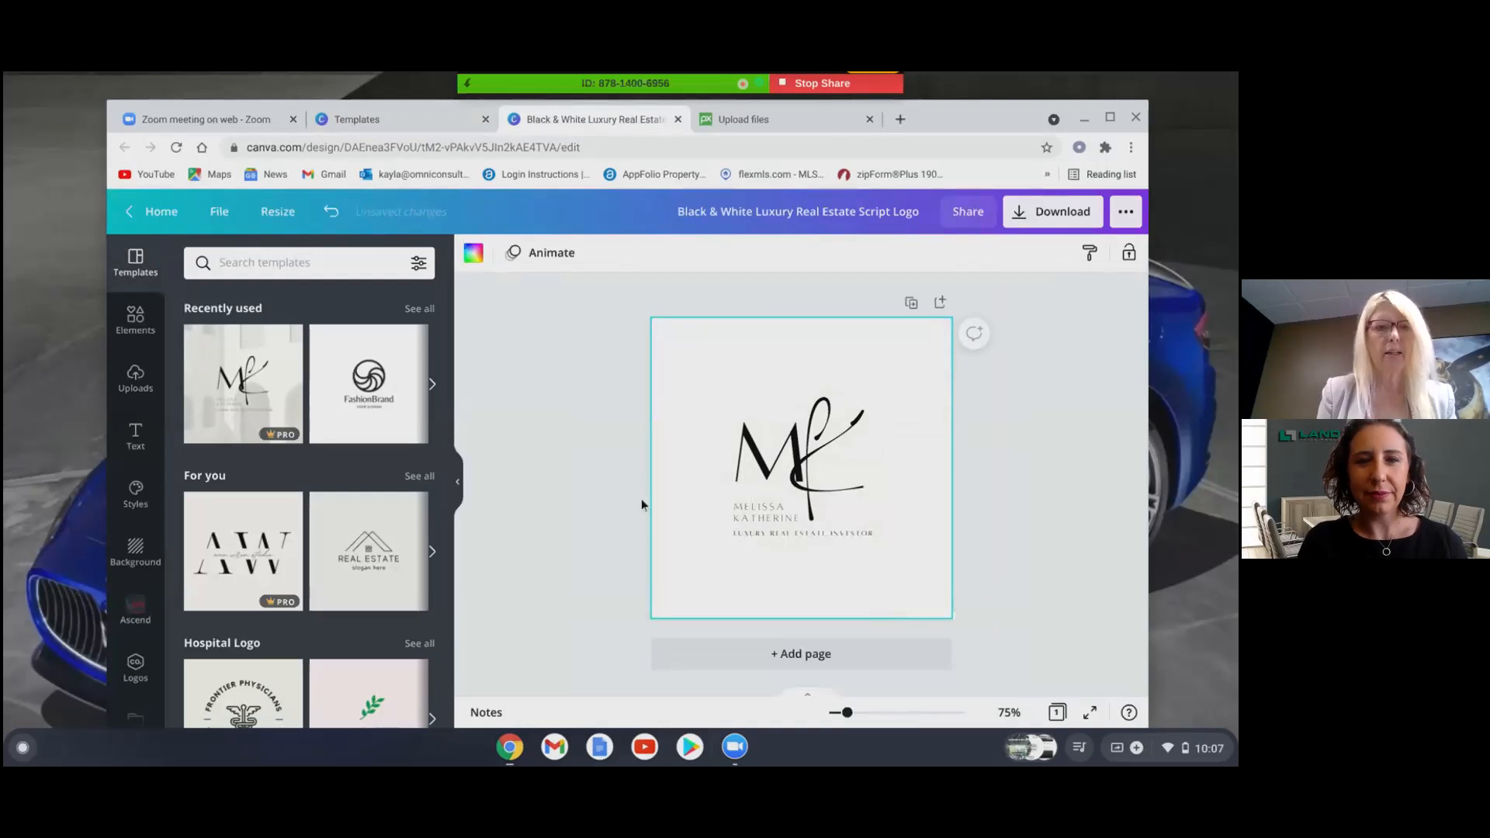
pyautogui.click(136, 321)
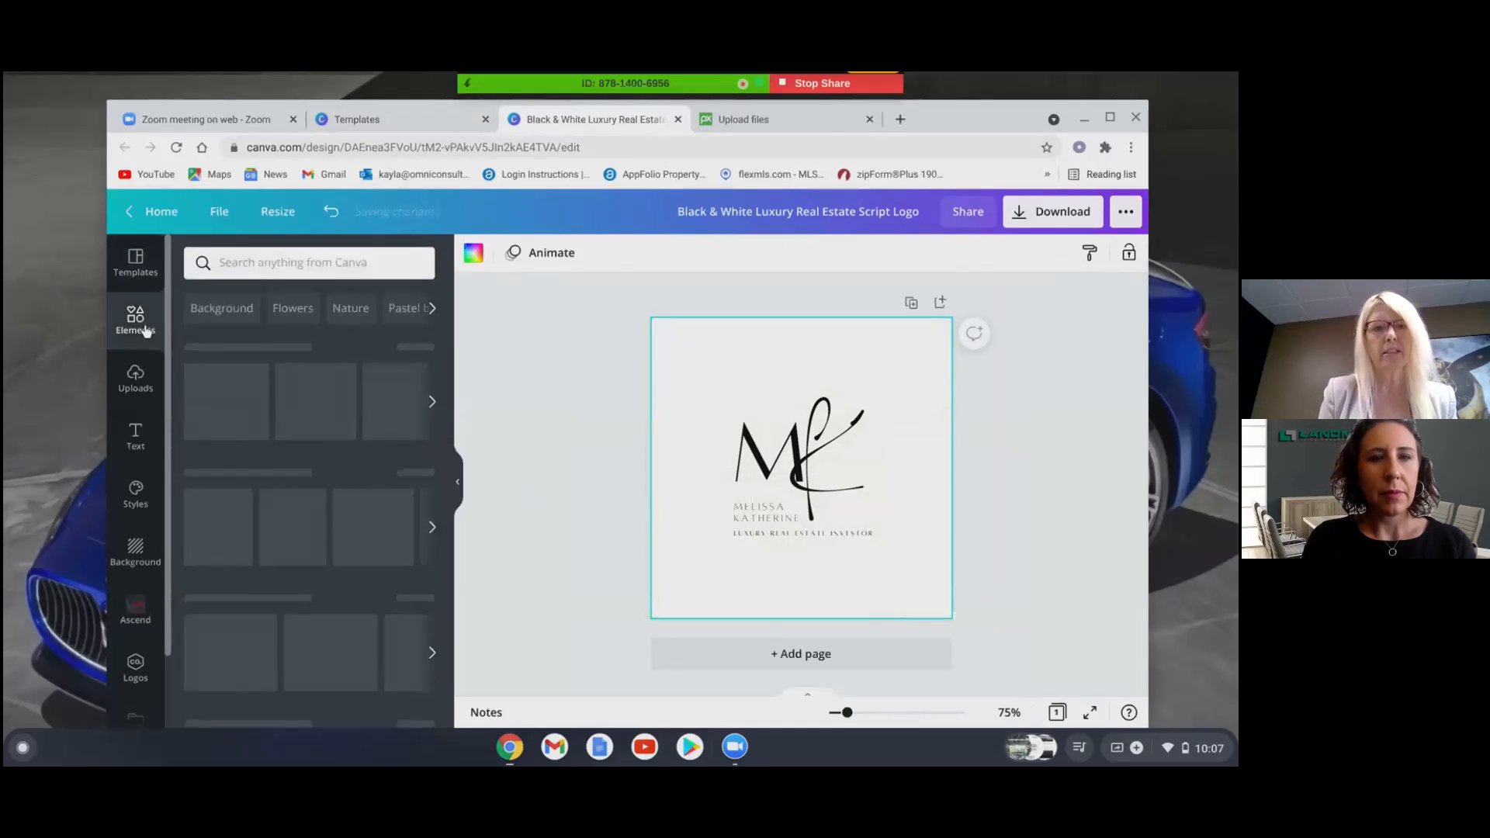
pyautogui.click(278, 266)
pyautogui.write('house')
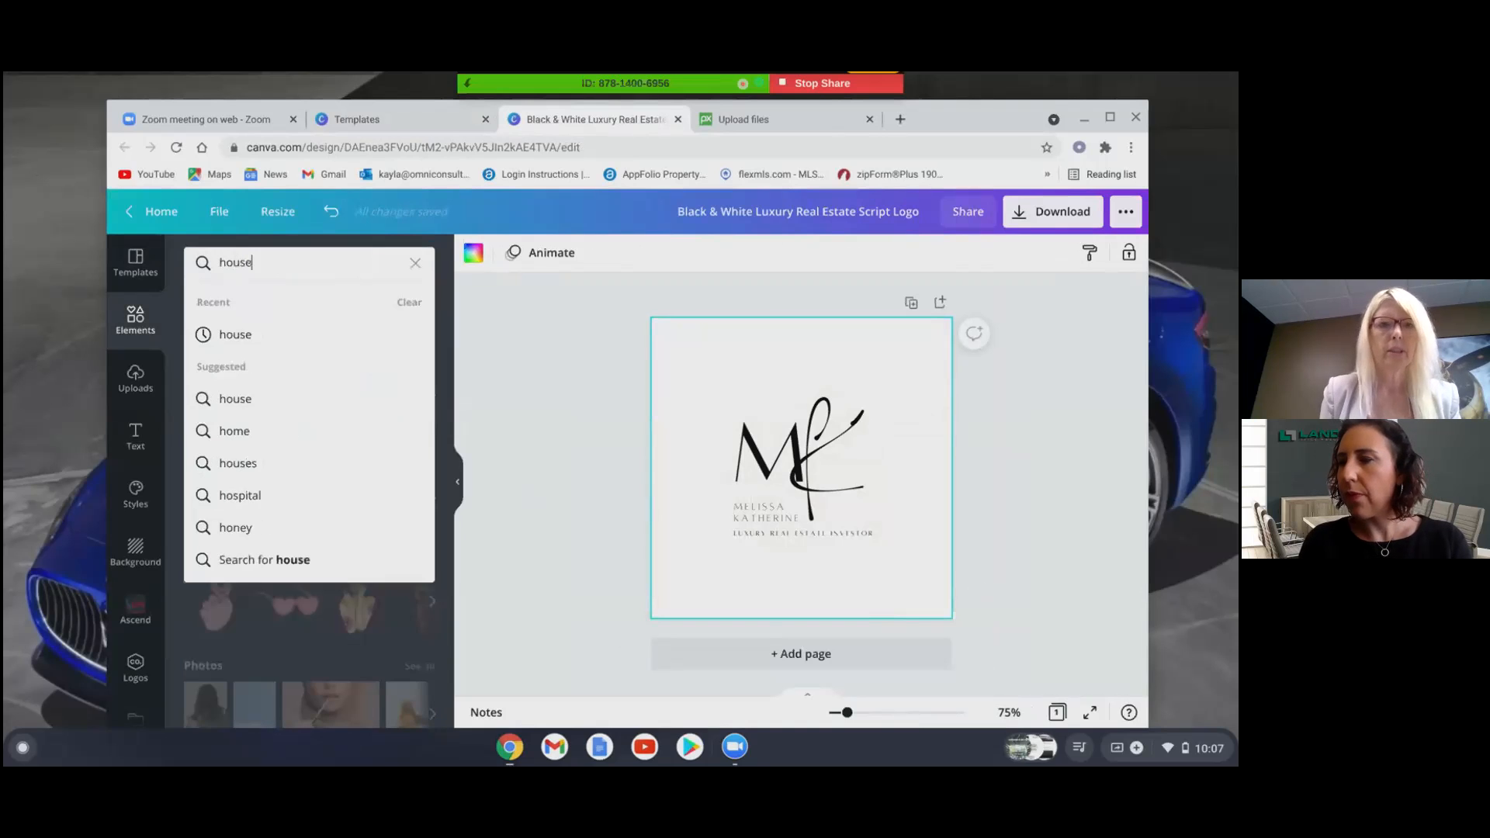
pyautogui.press('Return')
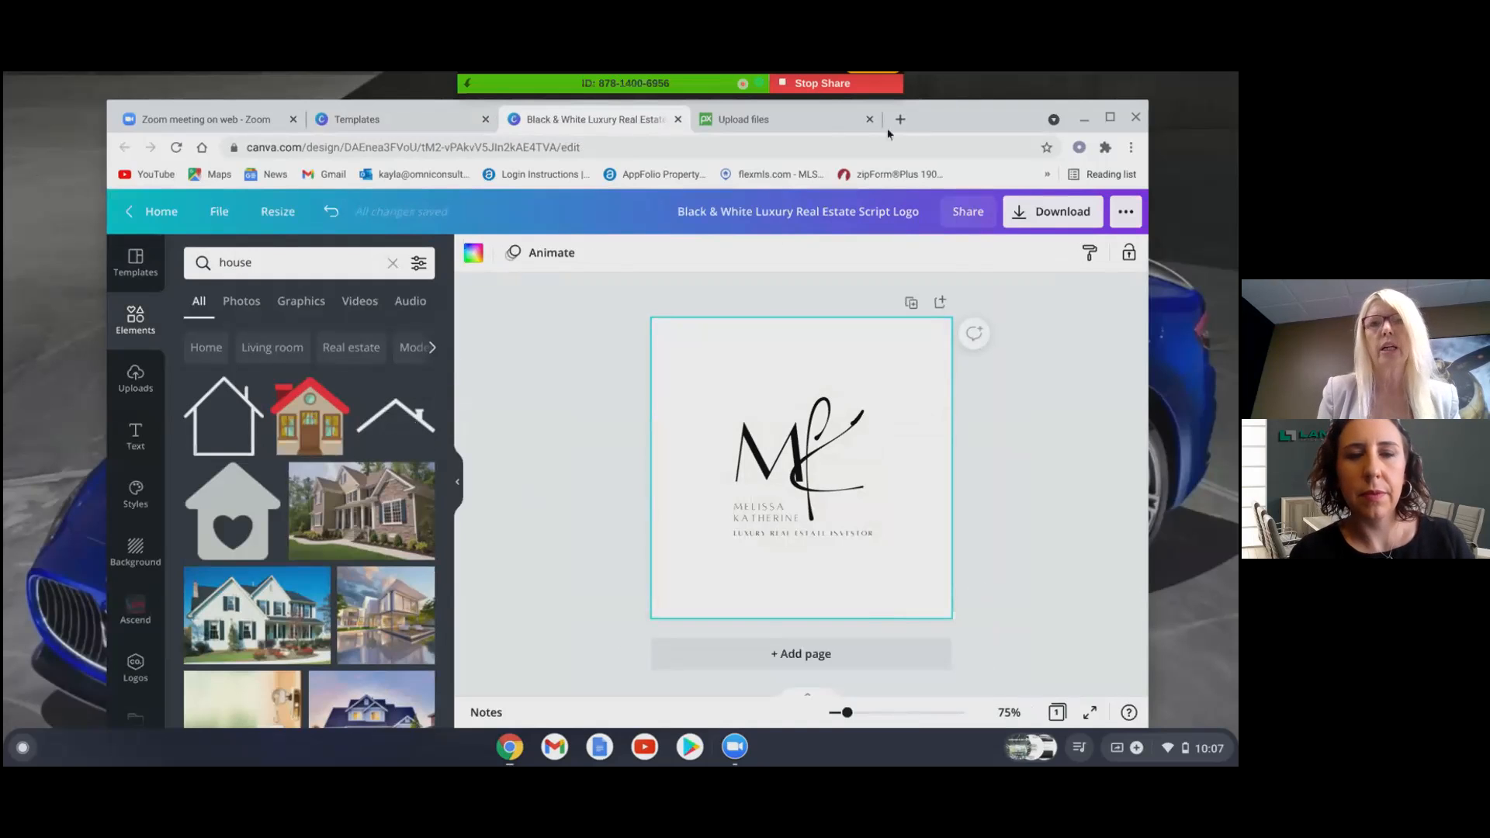
# - Search Pixabay for 'house' and limit the results to vector graphics
pyautogui.click(803, 116)
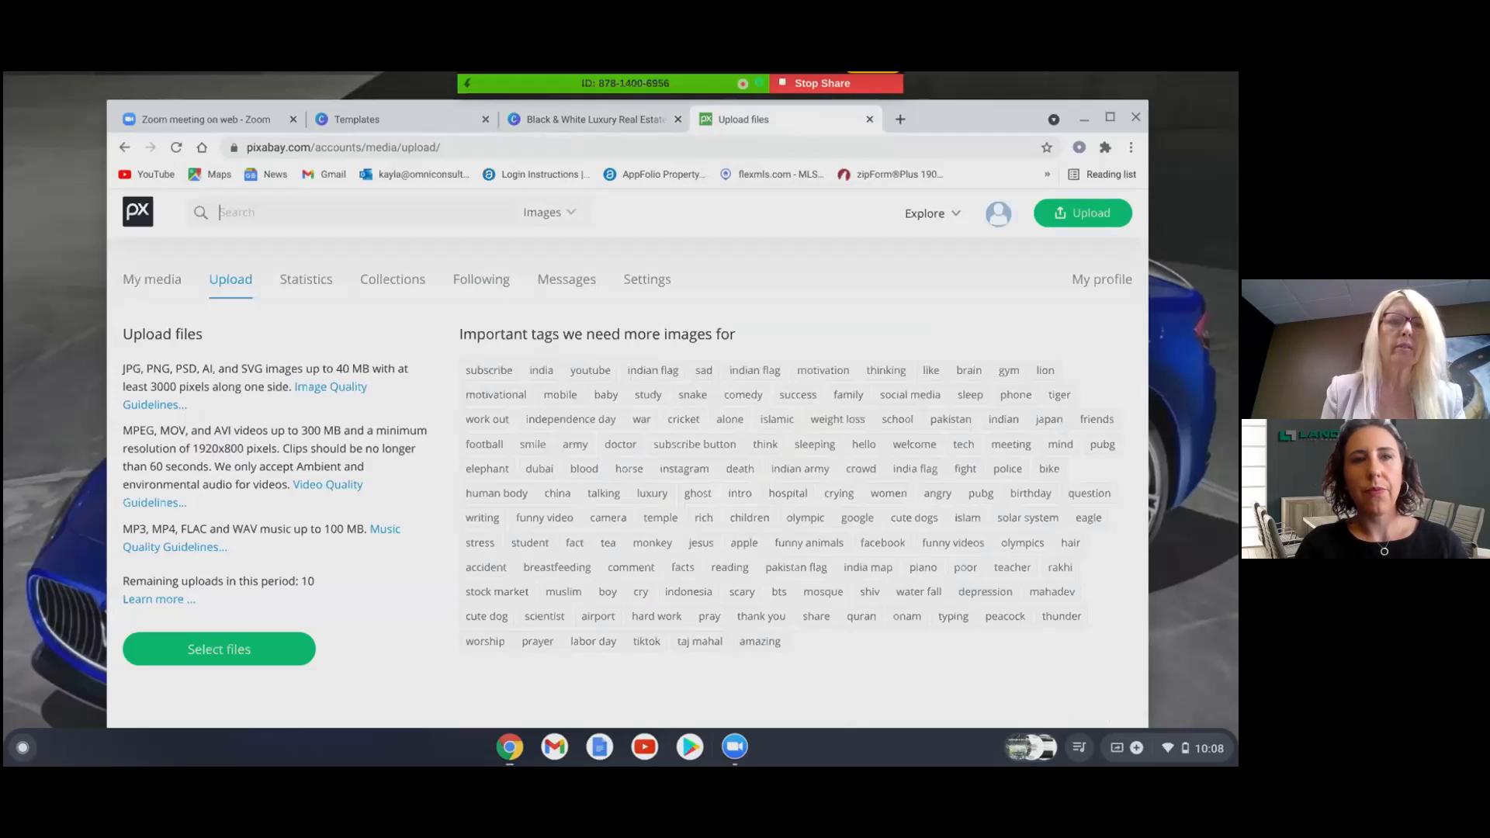
pyautogui.write('house')
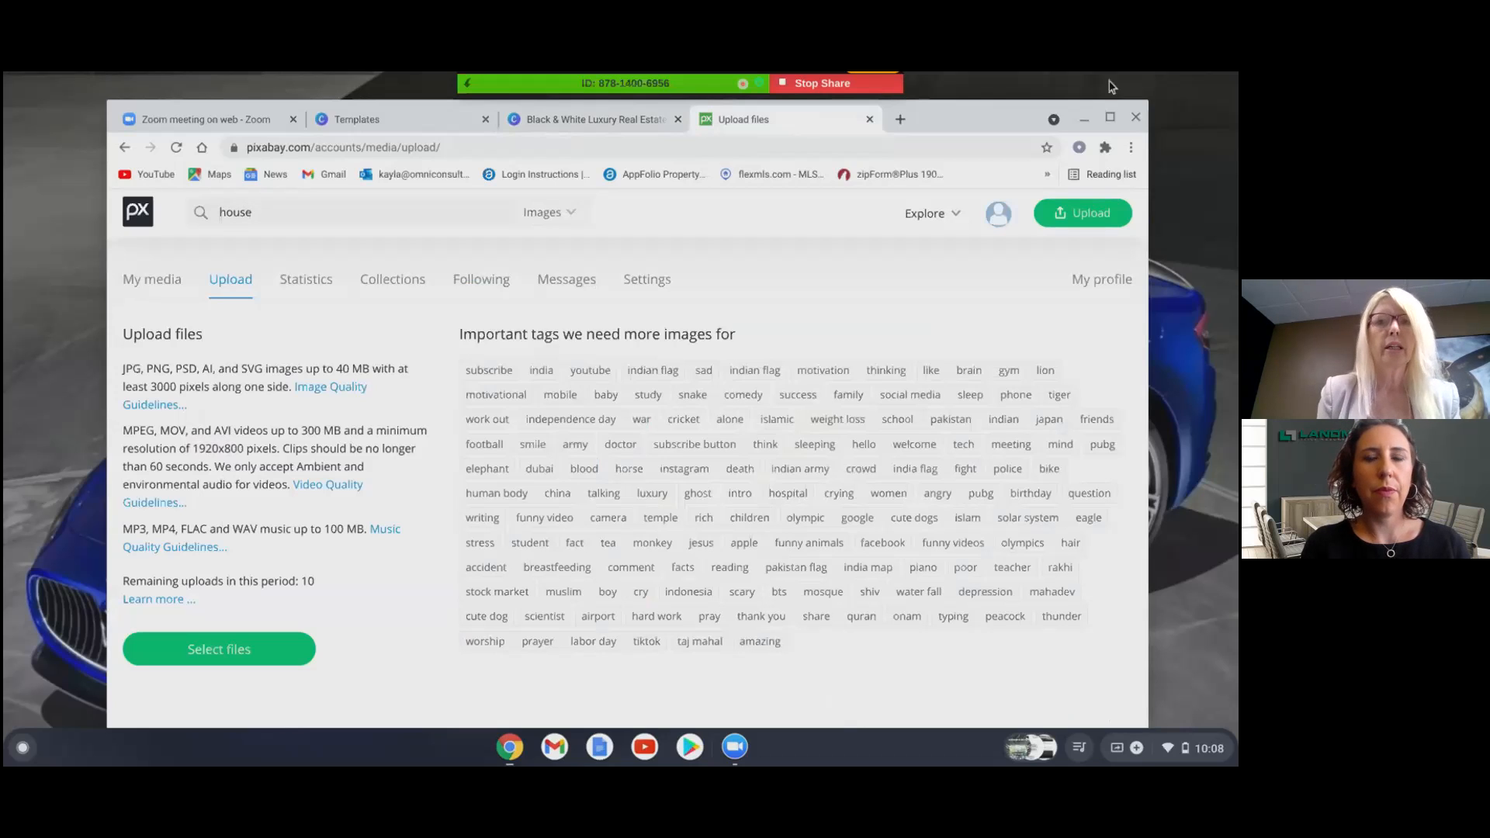
pyautogui.press('Return')
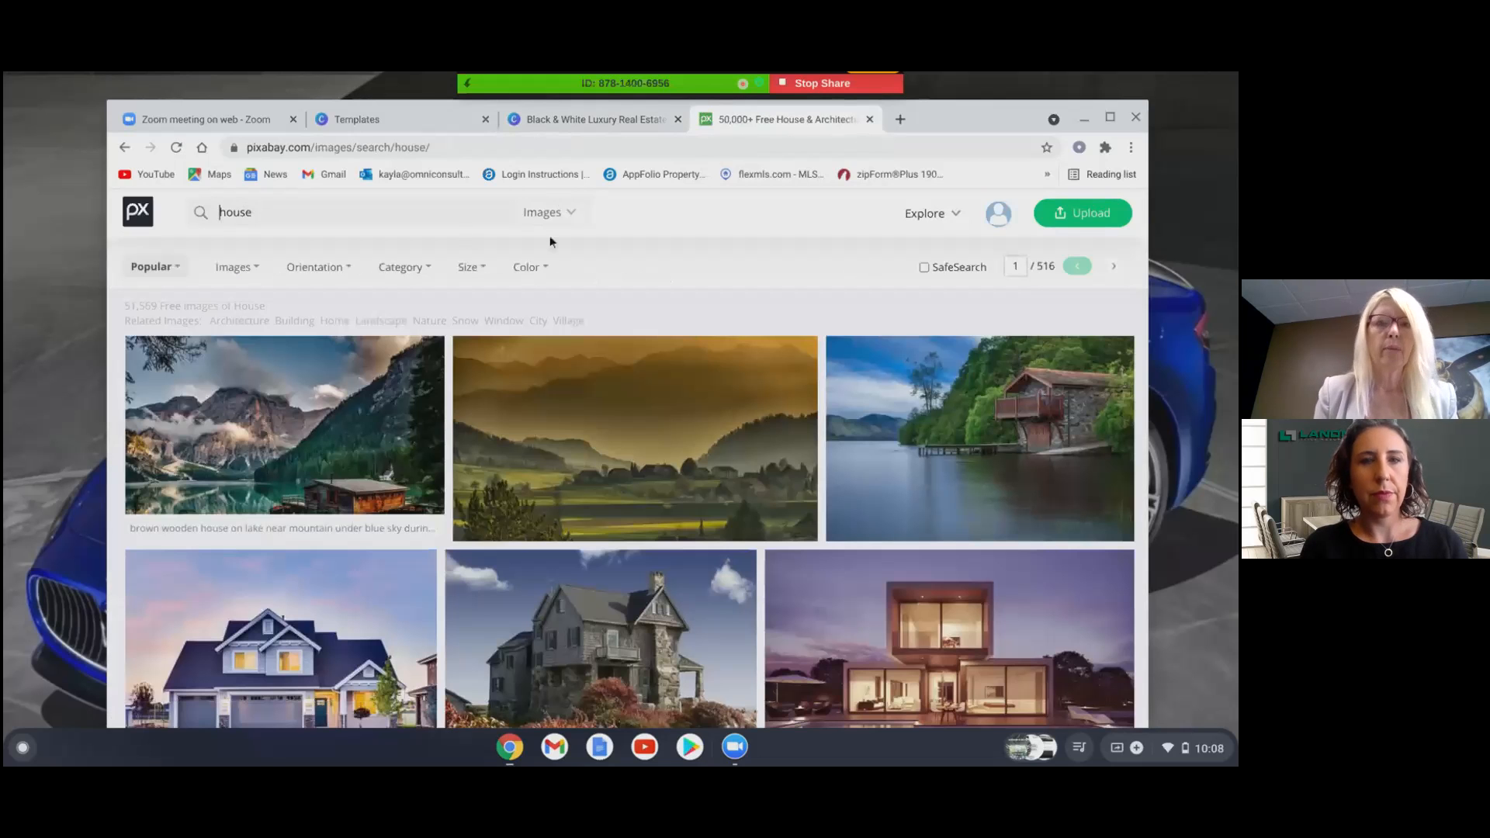
pyautogui.click(572, 214)
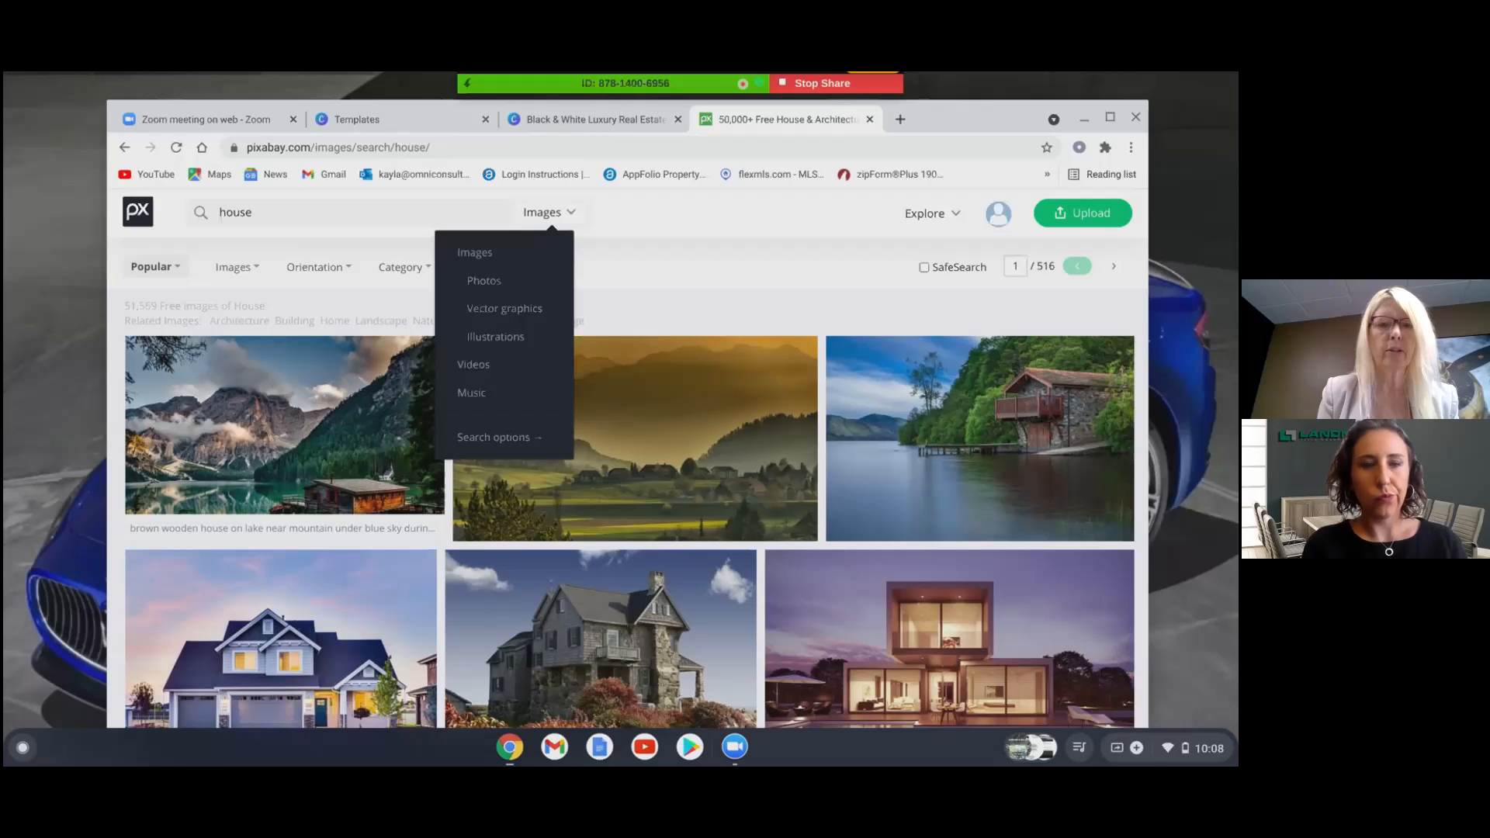
pyautogui.click(536, 311)
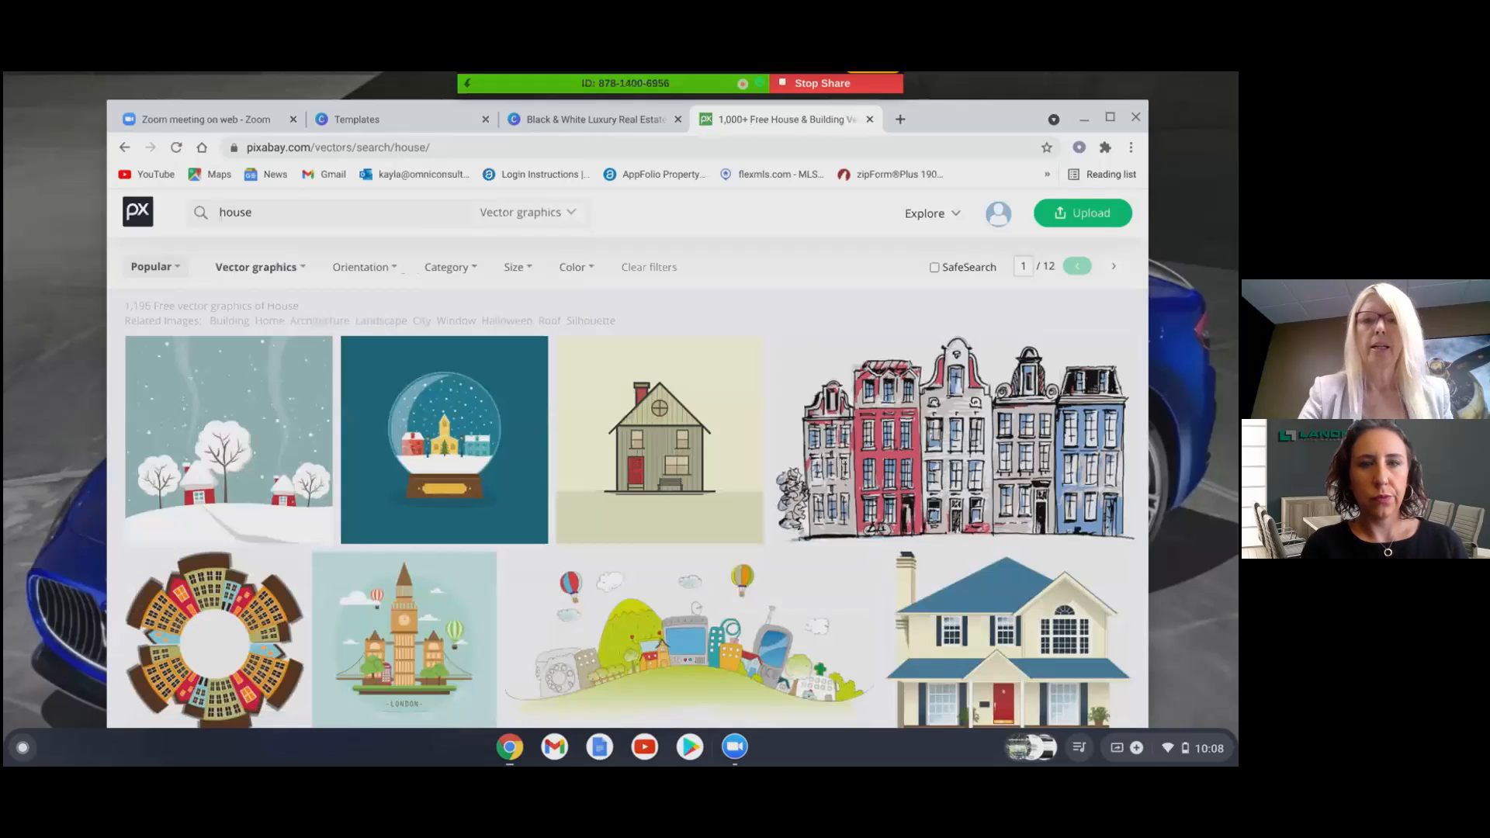
# - Scroll through the house vector results and continue onto page 2
pyautogui.scroll(-7, 629, 458)
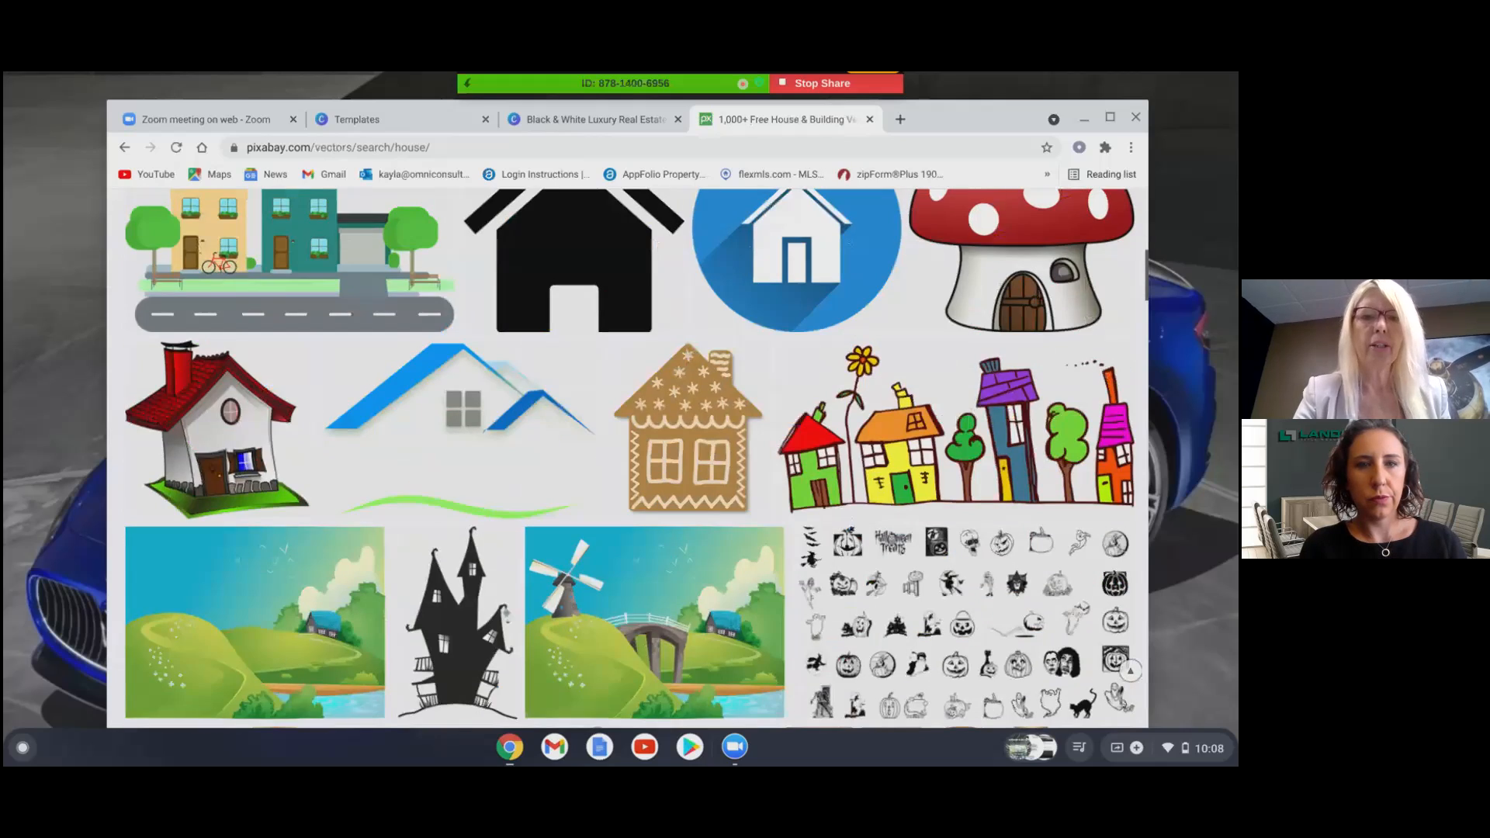
pyautogui.scroll(1, 628, 458)
pyautogui.scroll(-2, 629, 458)
pyautogui.scroll(-1, 628, 458)
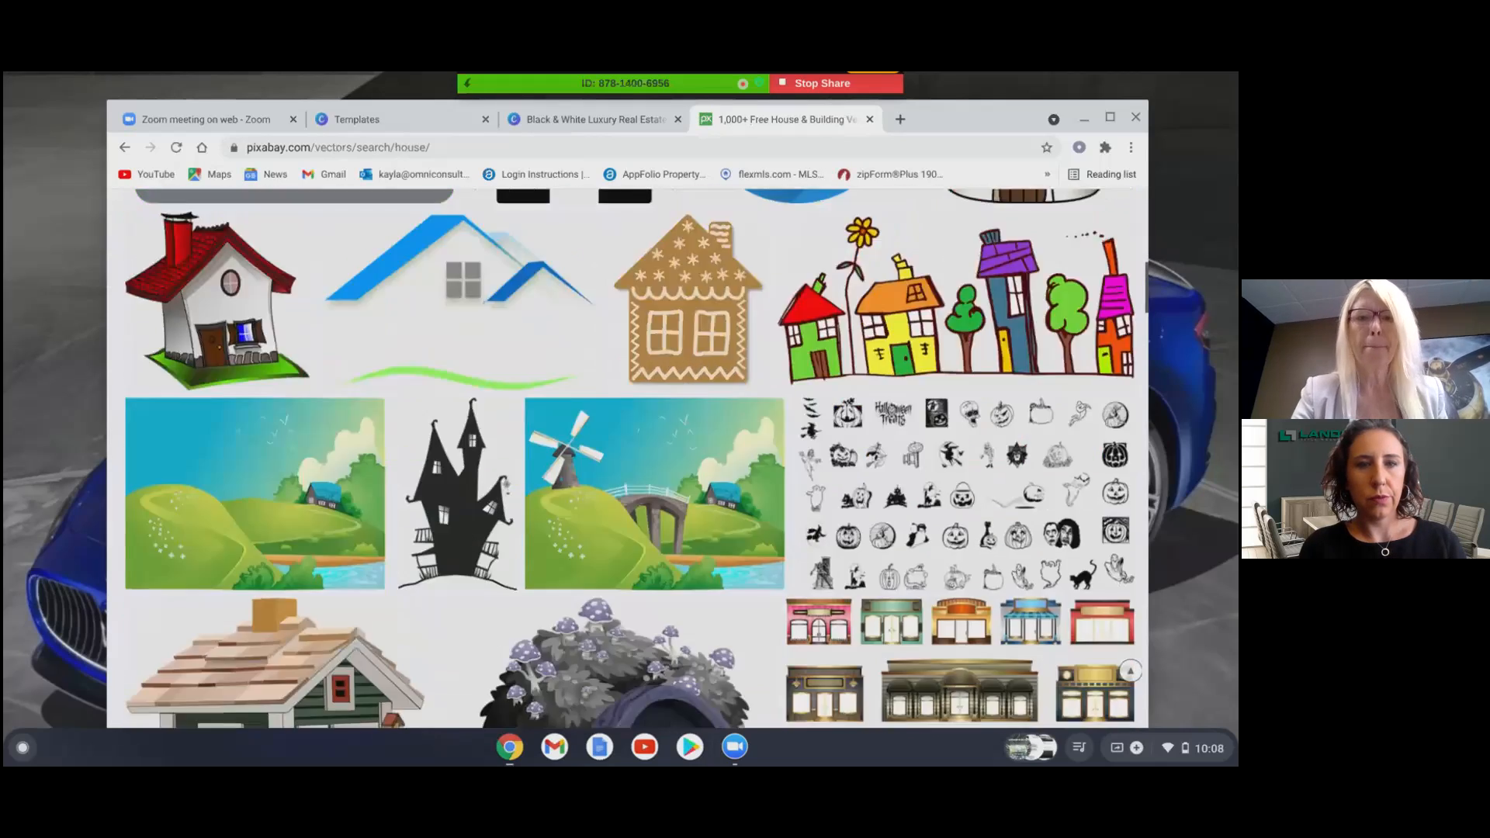
pyautogui.scroll(-15, 629, 458)
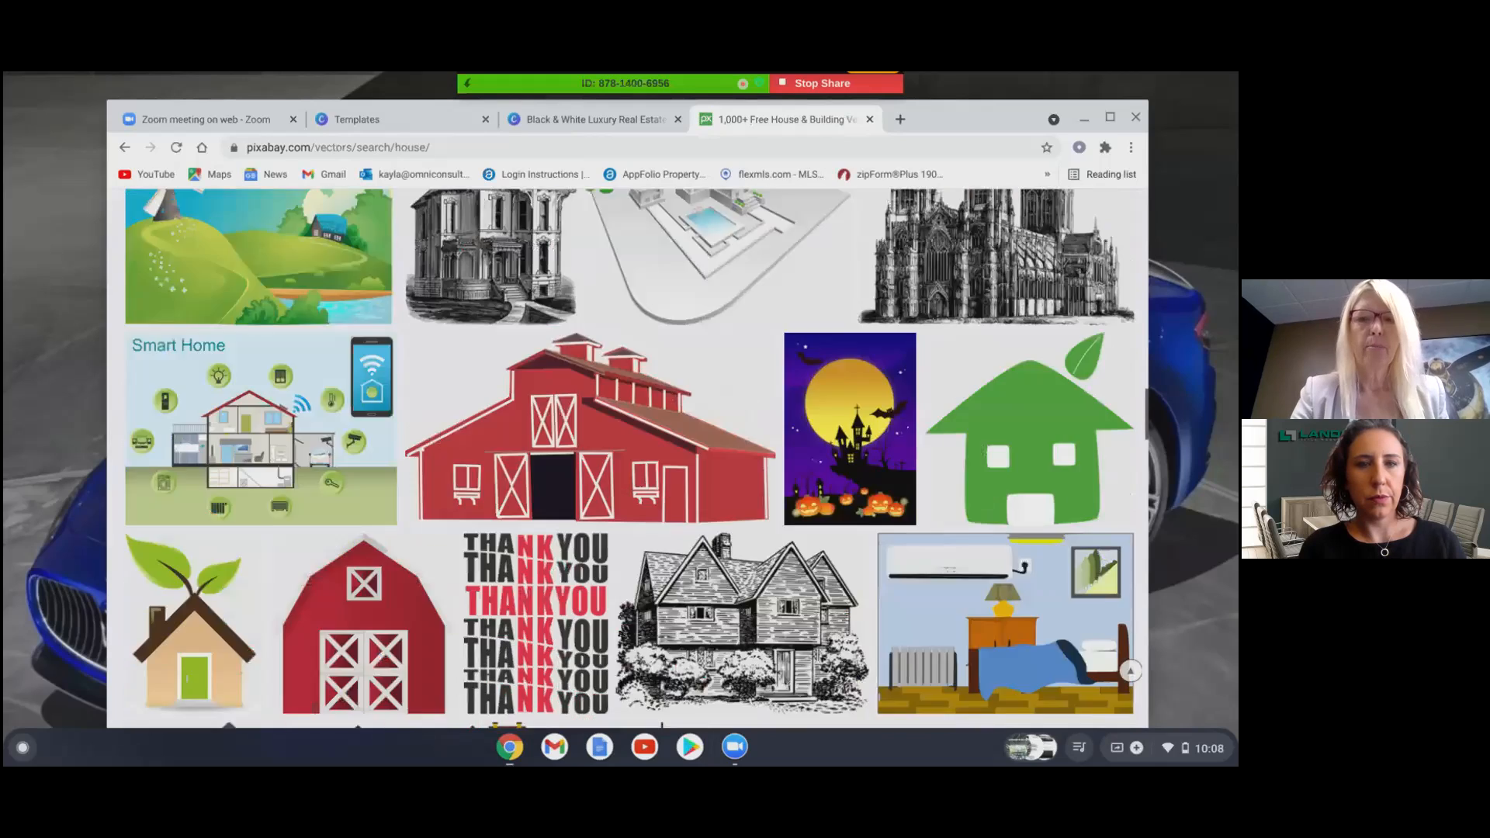
pyautogui.scroll(-15, 628, 458)
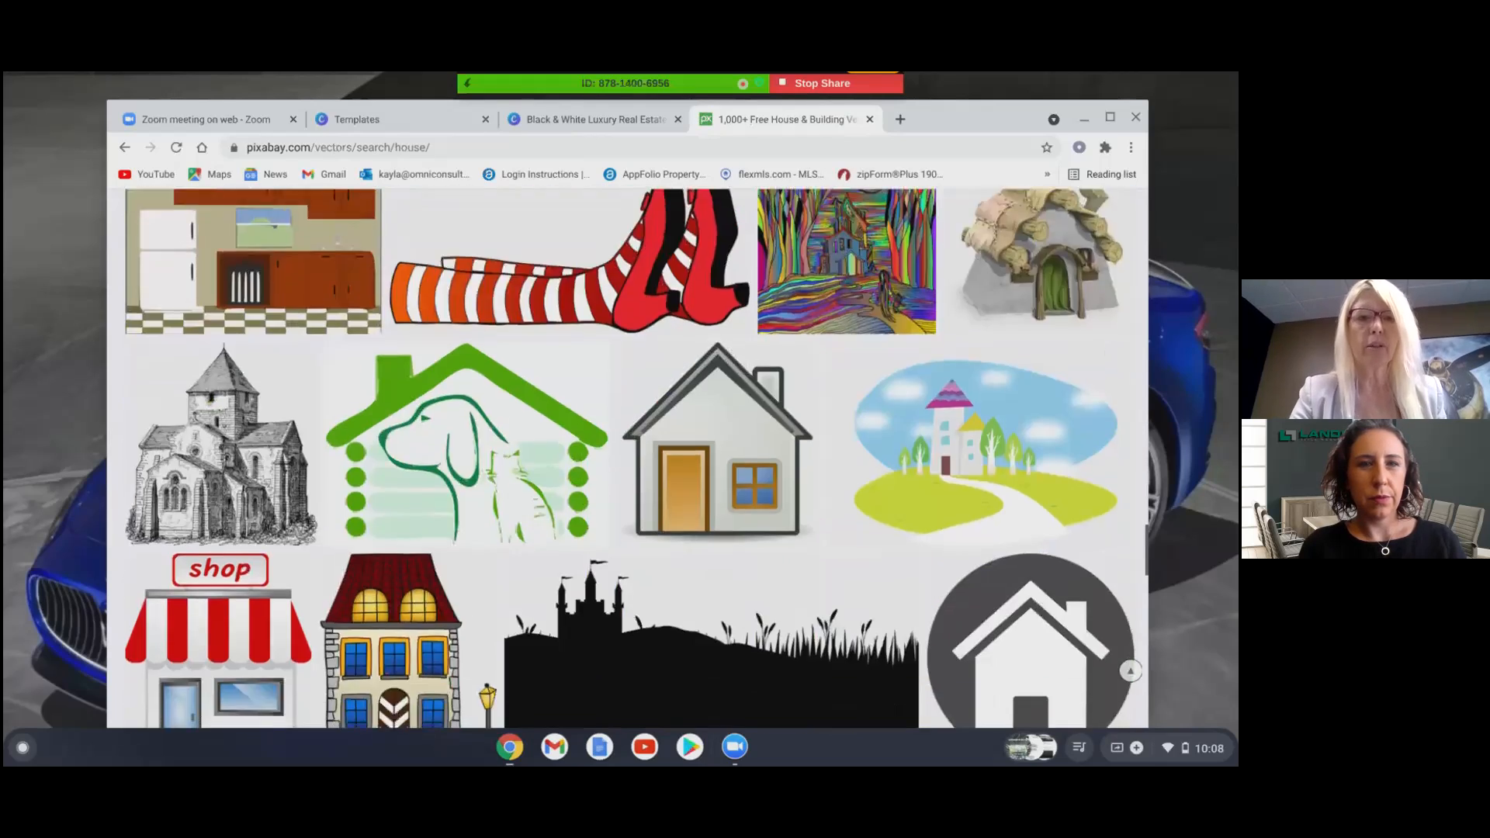
pyautogui.scroll(-12, 629, 458)
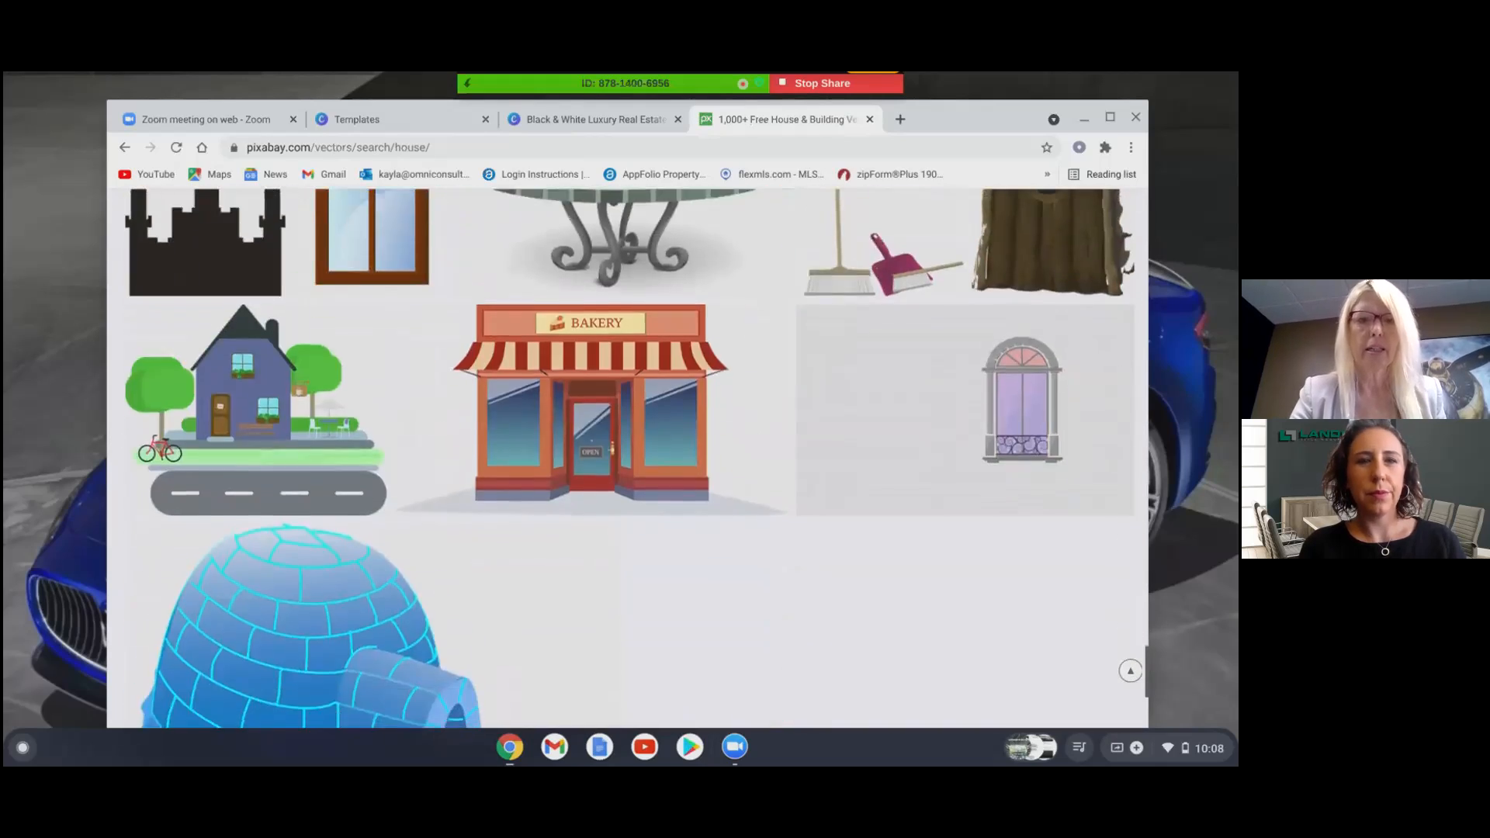
pyautogui.scroll(-5, 628, 458)
pyautogui.click(626, 596)
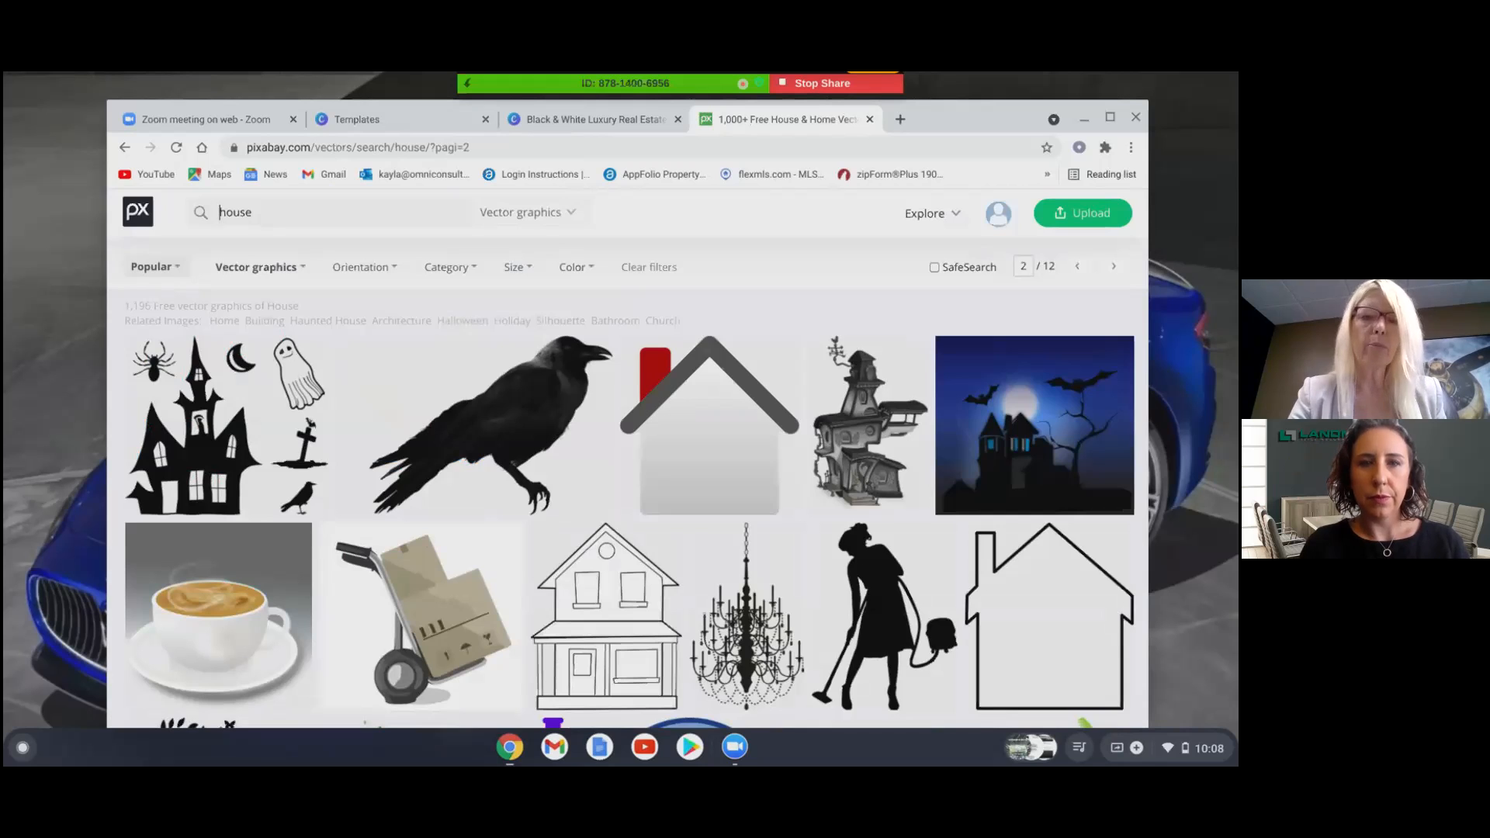
pyautogui.scroll(-8, 629, 458)
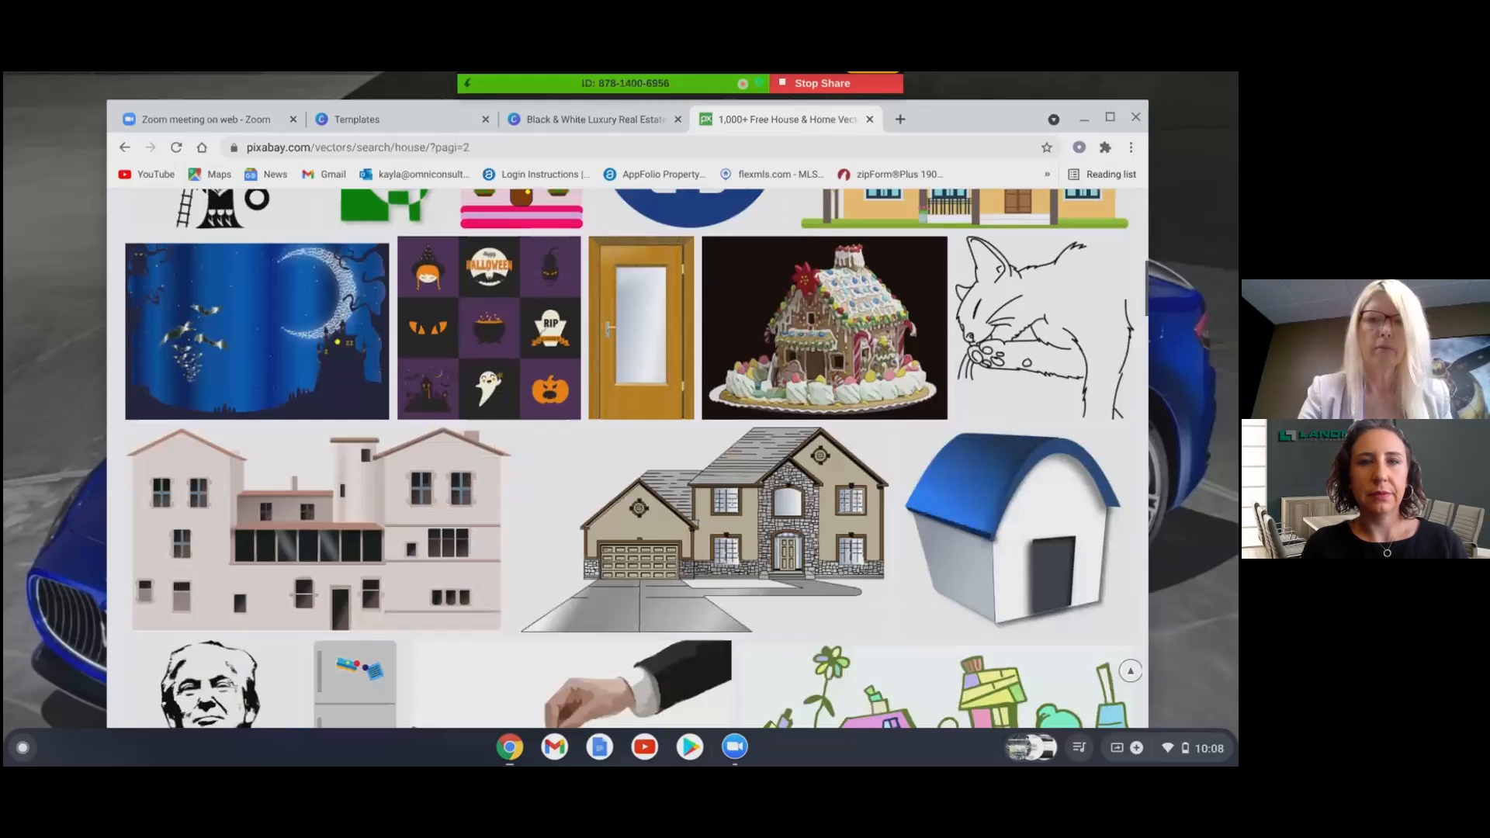
pyautogui.scroll(-4, 629, 458)
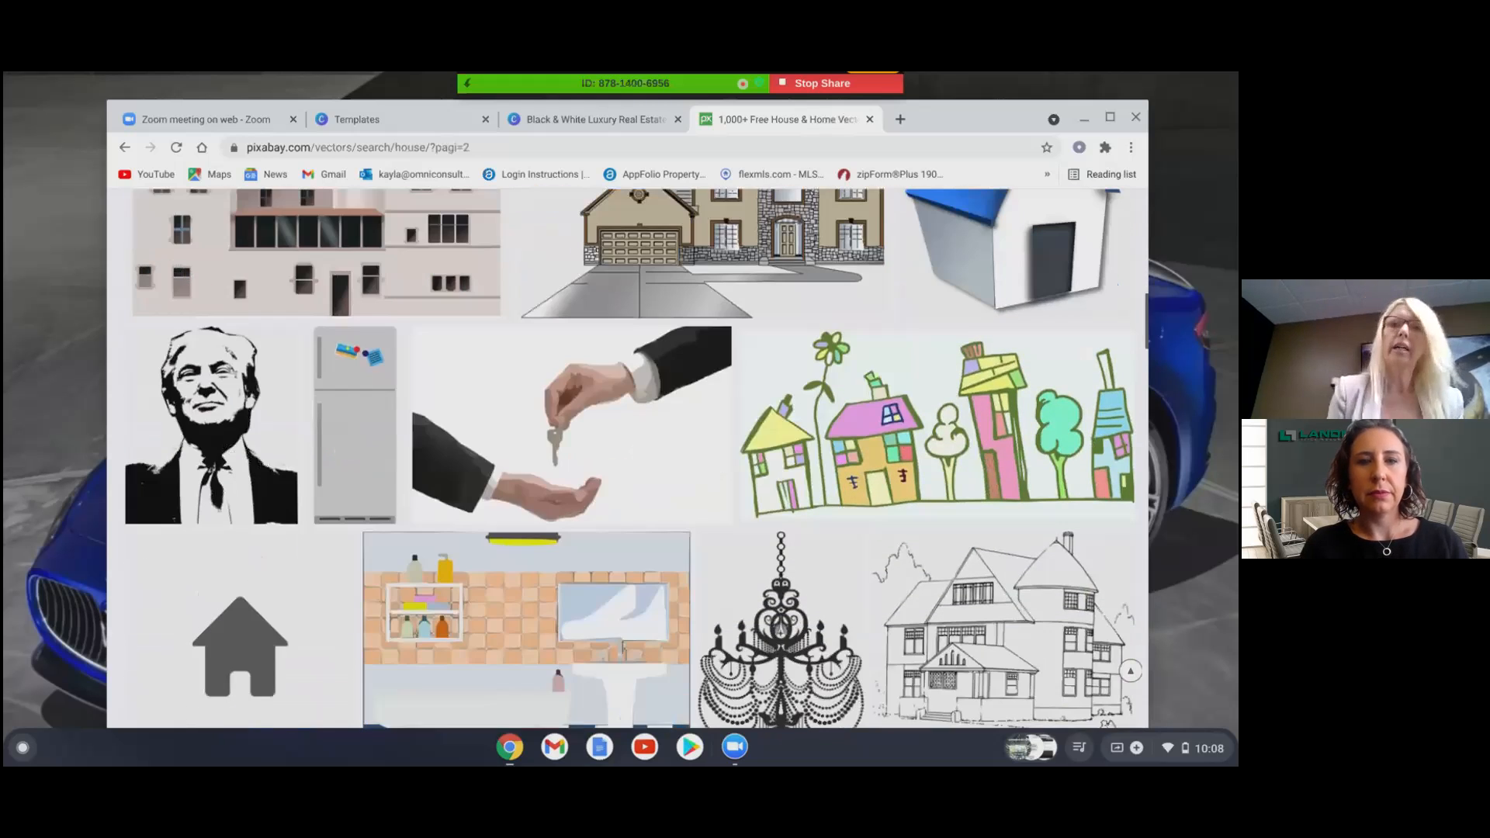
pyautogui.scroll(-10, 629, 458)
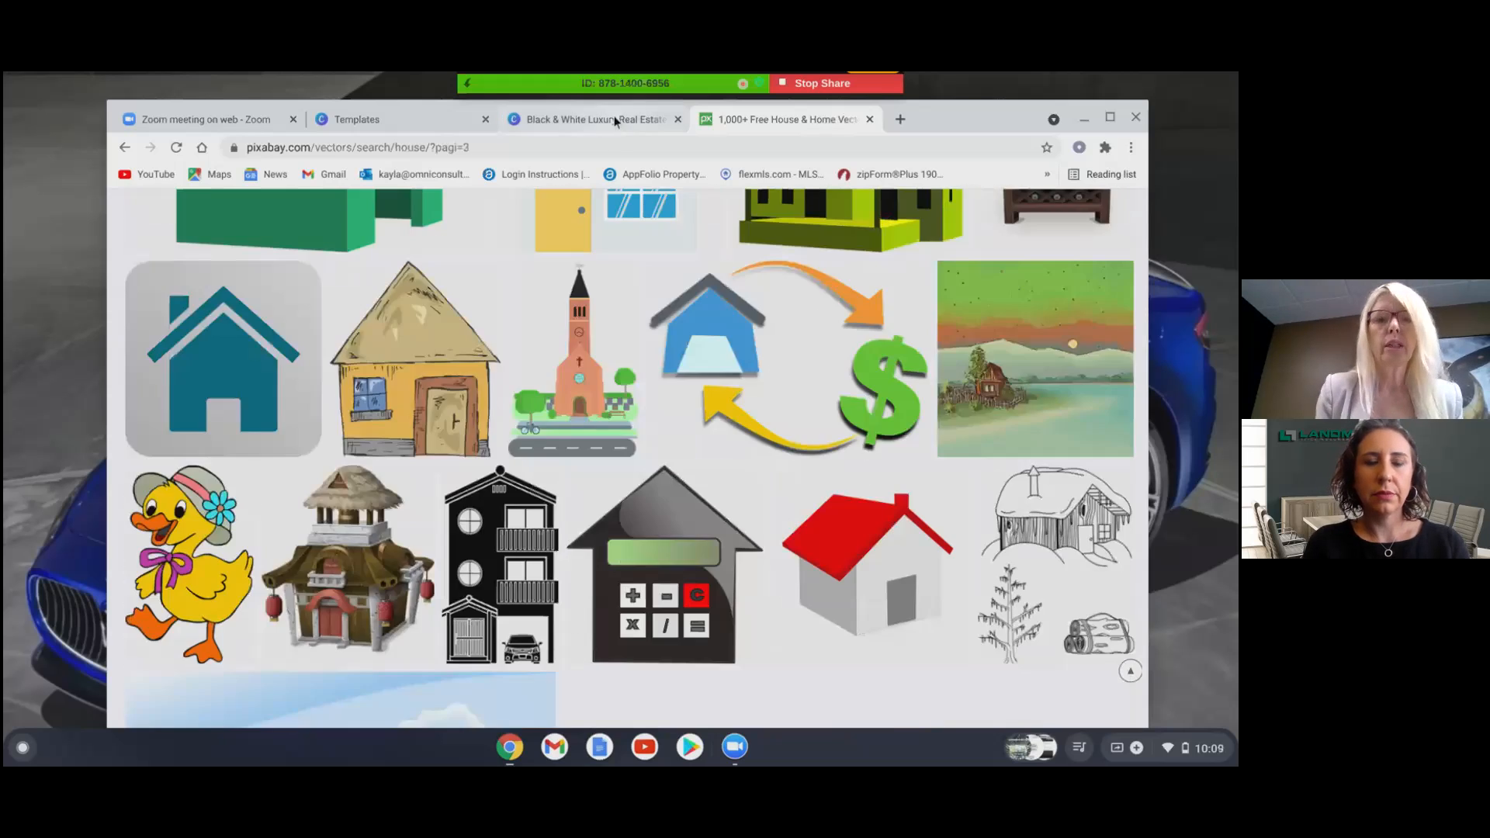
# - Back in the Canva design, scroll through the 'house' element results
pyautogui.click(613, 119)
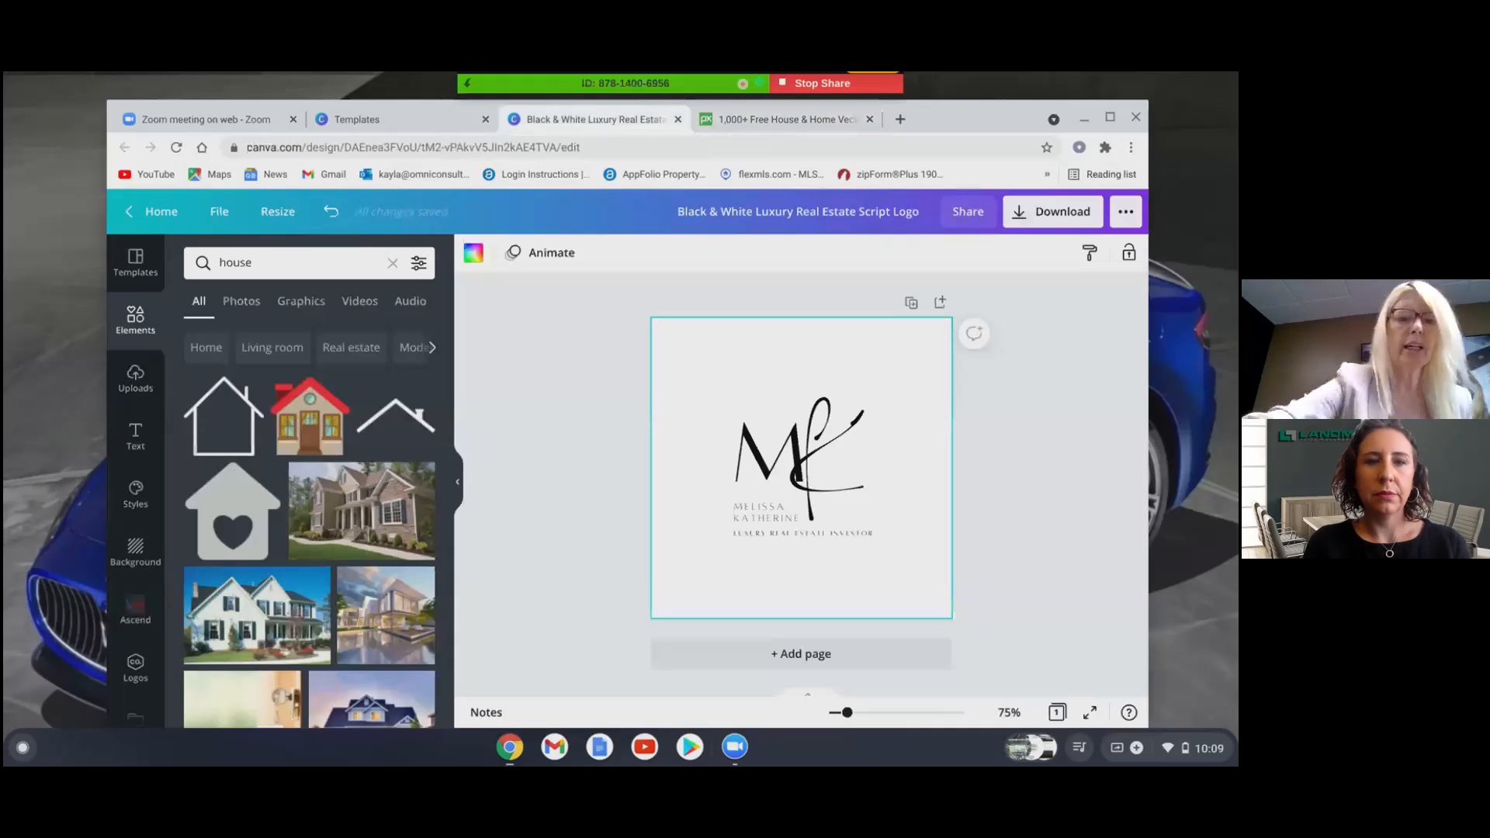
pyautogui.scroll(-10, 309, 524)
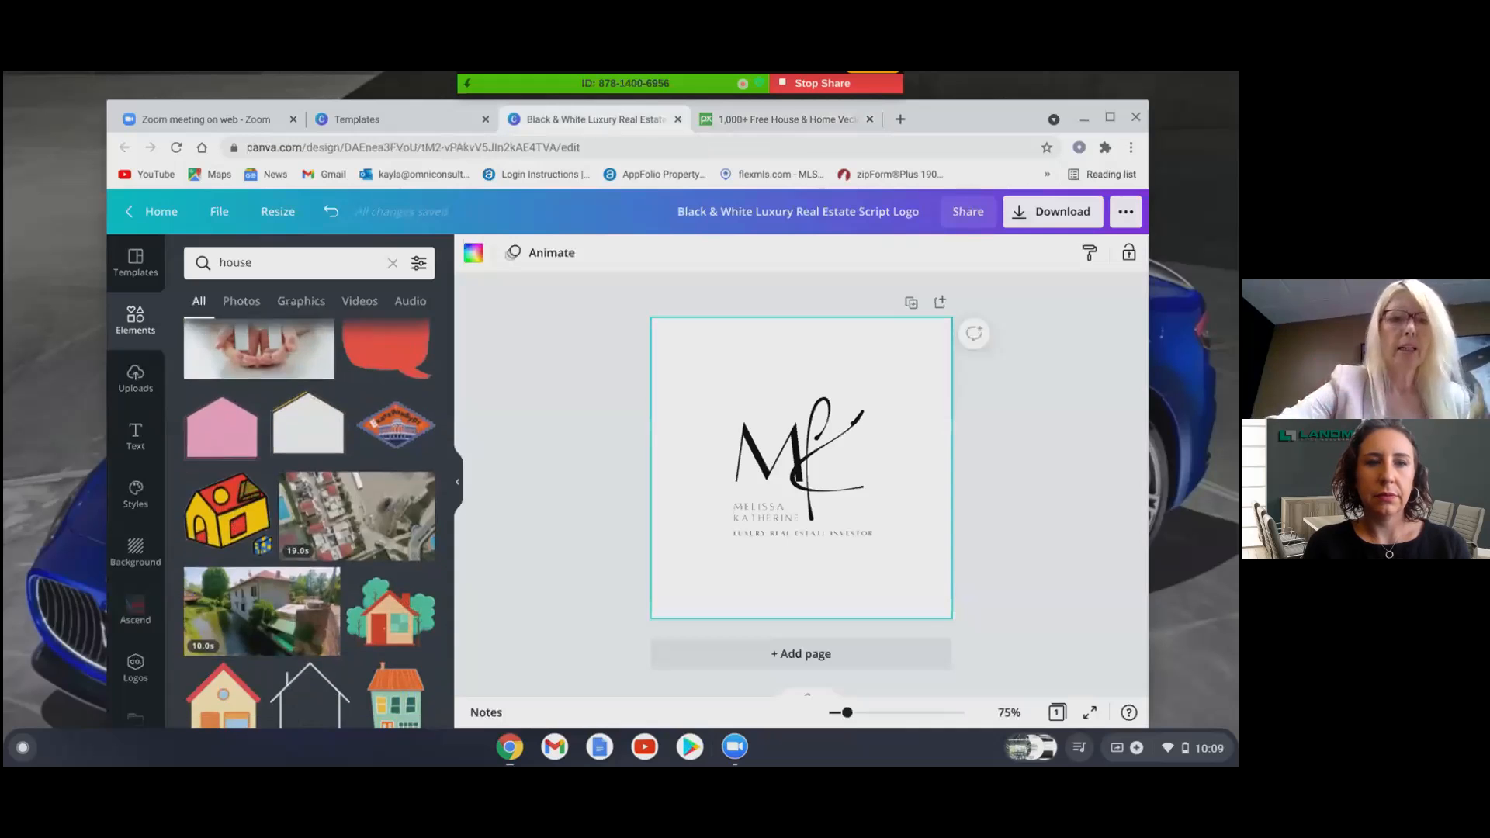
pyautogui.scroll(3, 309, 524)
pyautogui.scroll(-5, 309, 524)
pyautogui.scroll(-8, 309, 524)
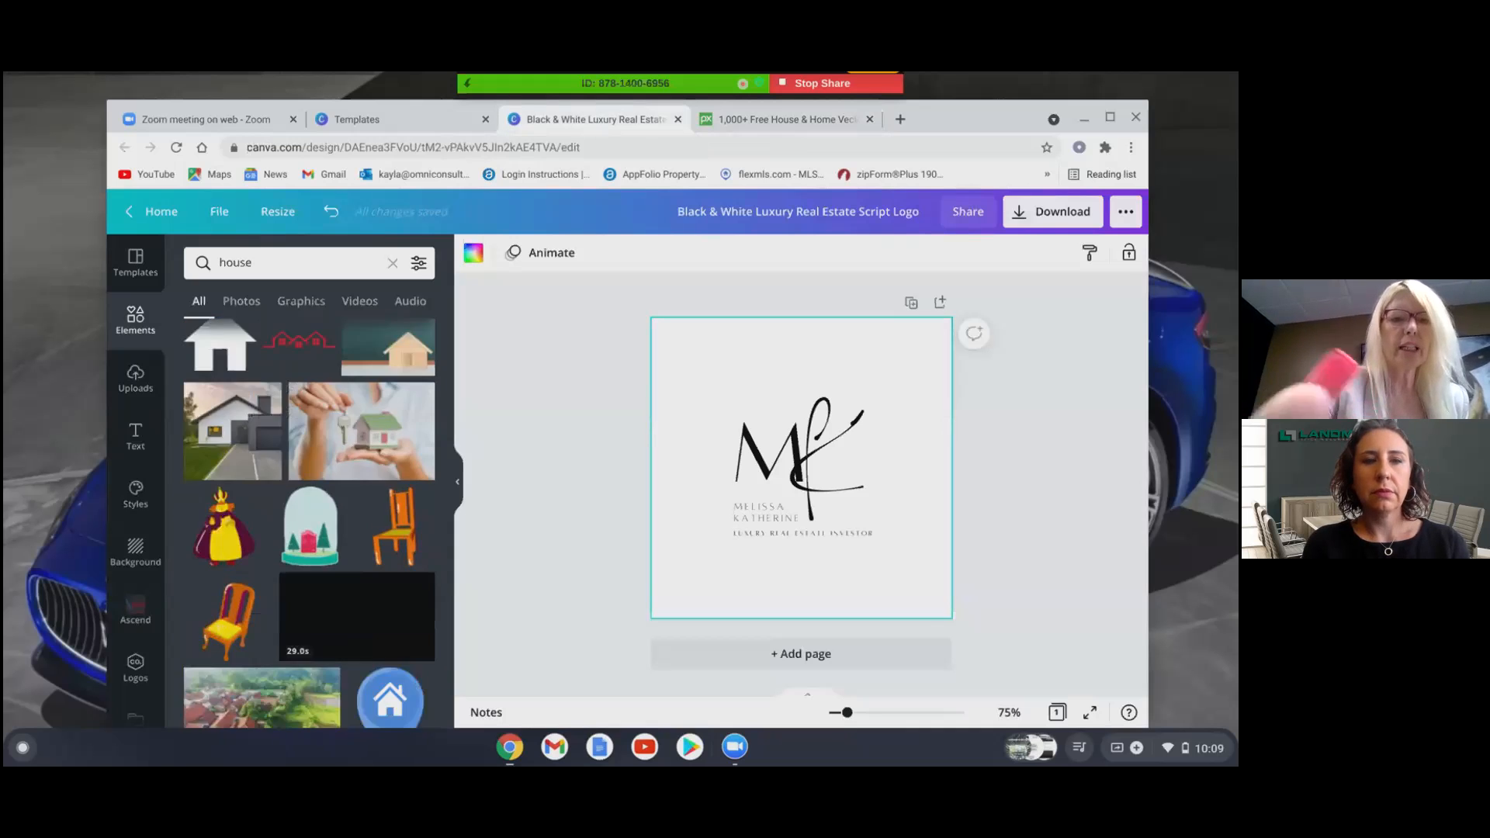
pyautogui.scroll(-1, 309, 524)
pyautogui.scroll(3, 309, 524)
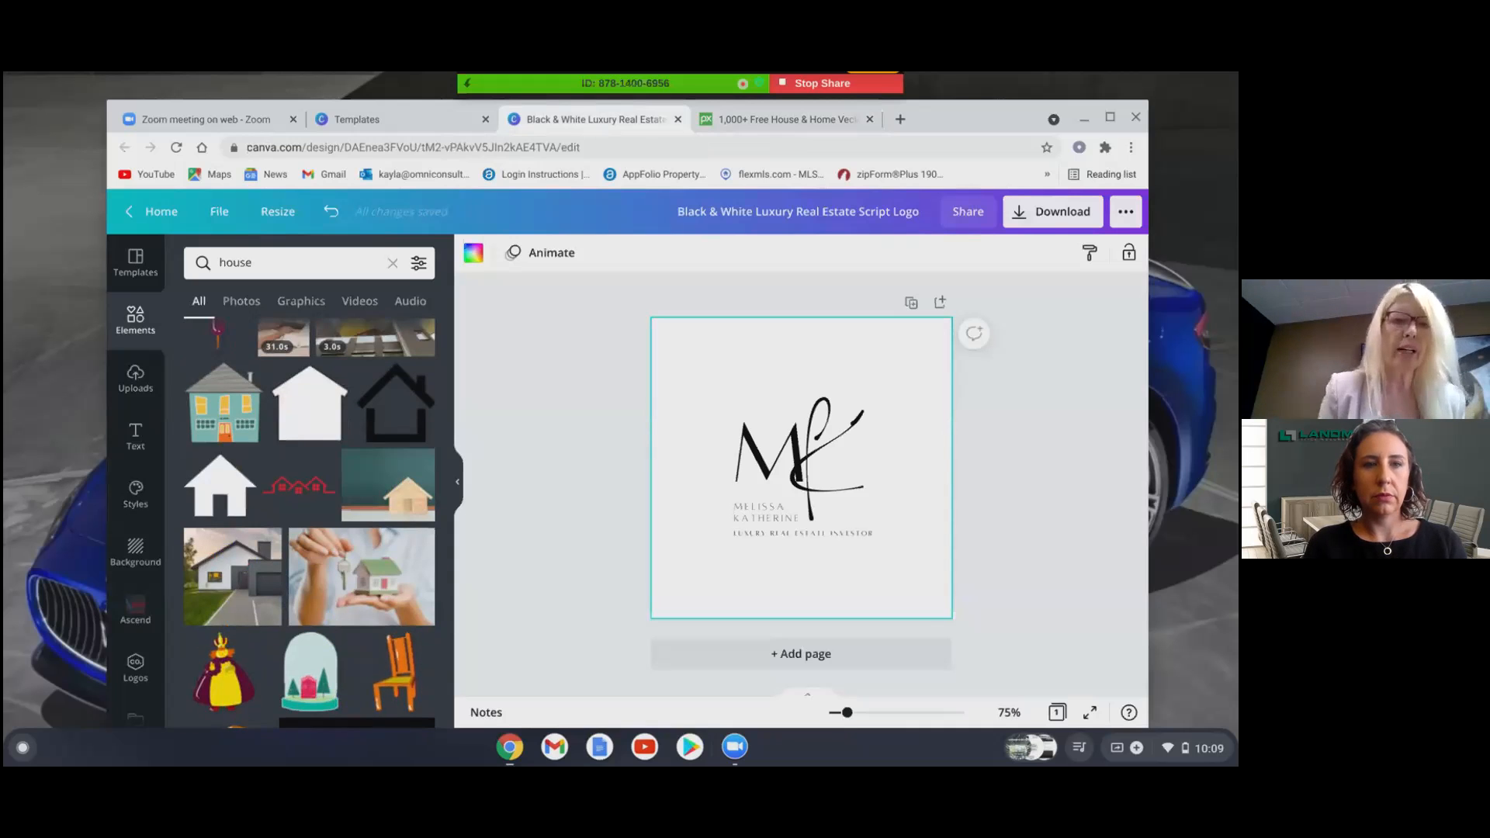
pyautogui.scroll(-10, 309, 524)
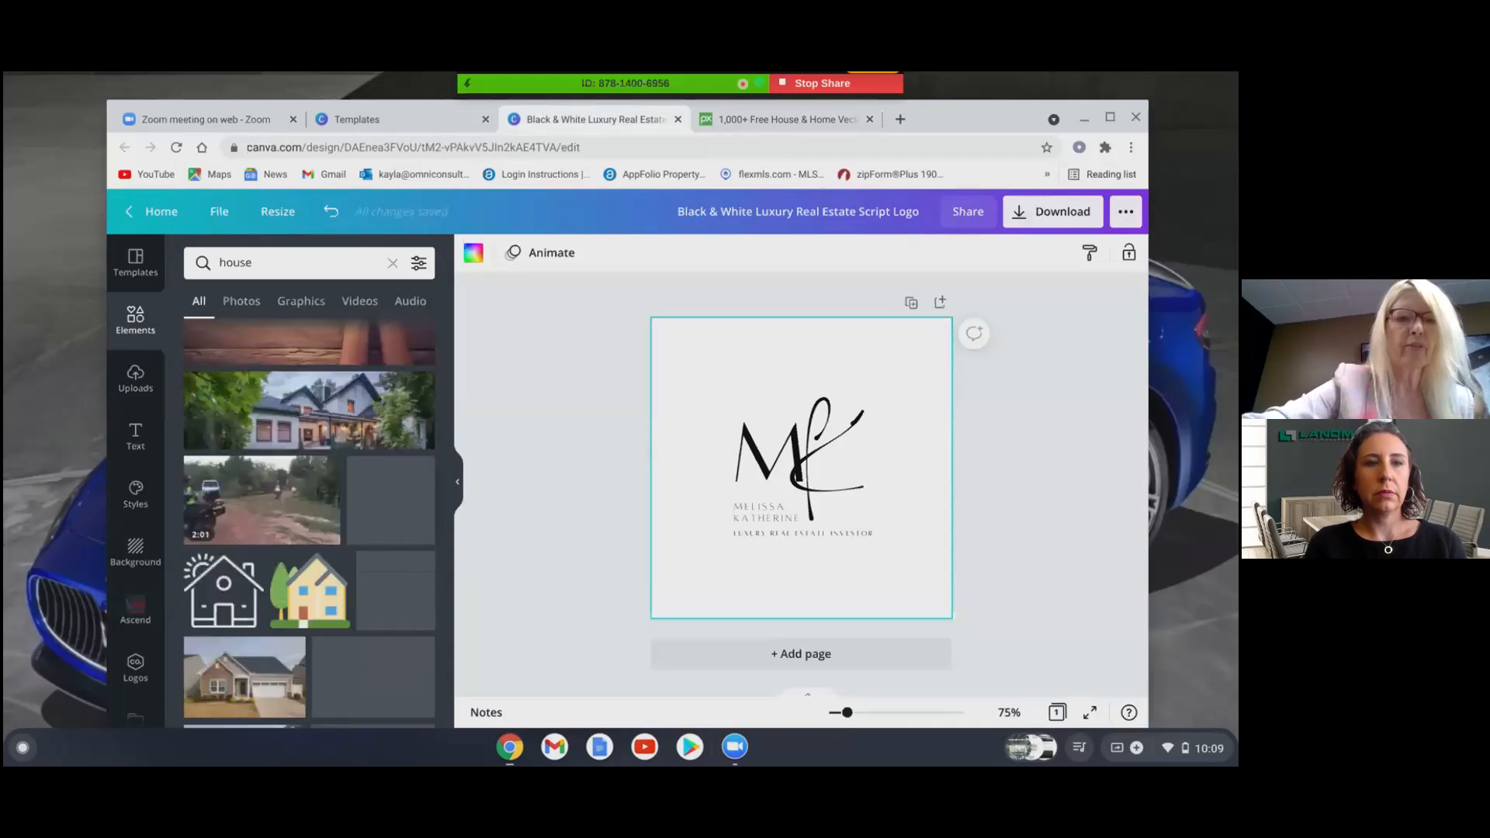
pyautogui.scroll(-5, 309, 524)
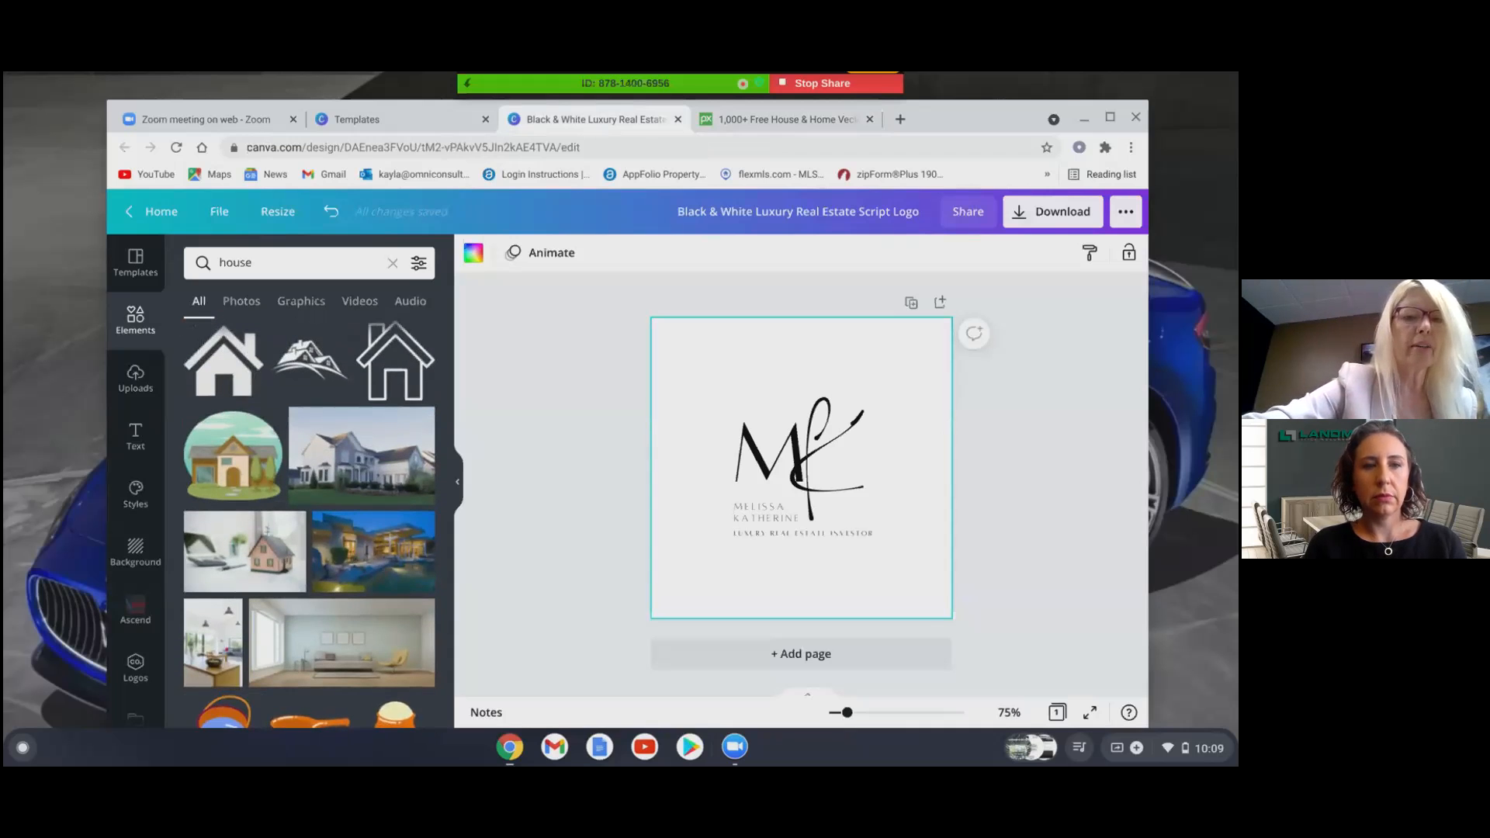
pyautogui.scroll(-10, 309, 524)
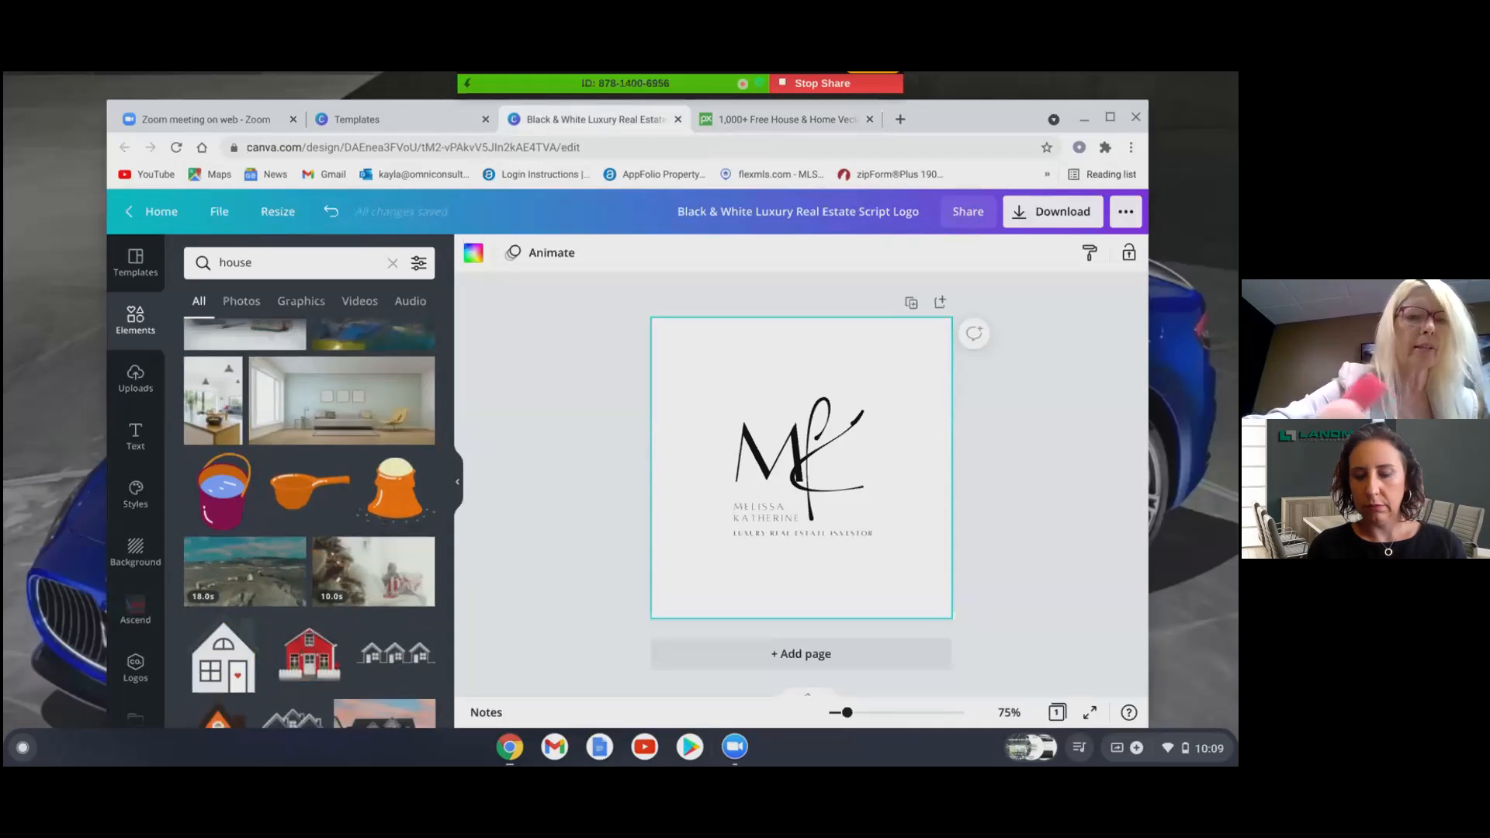
pyautogui.scroll(-10, 309, 524)
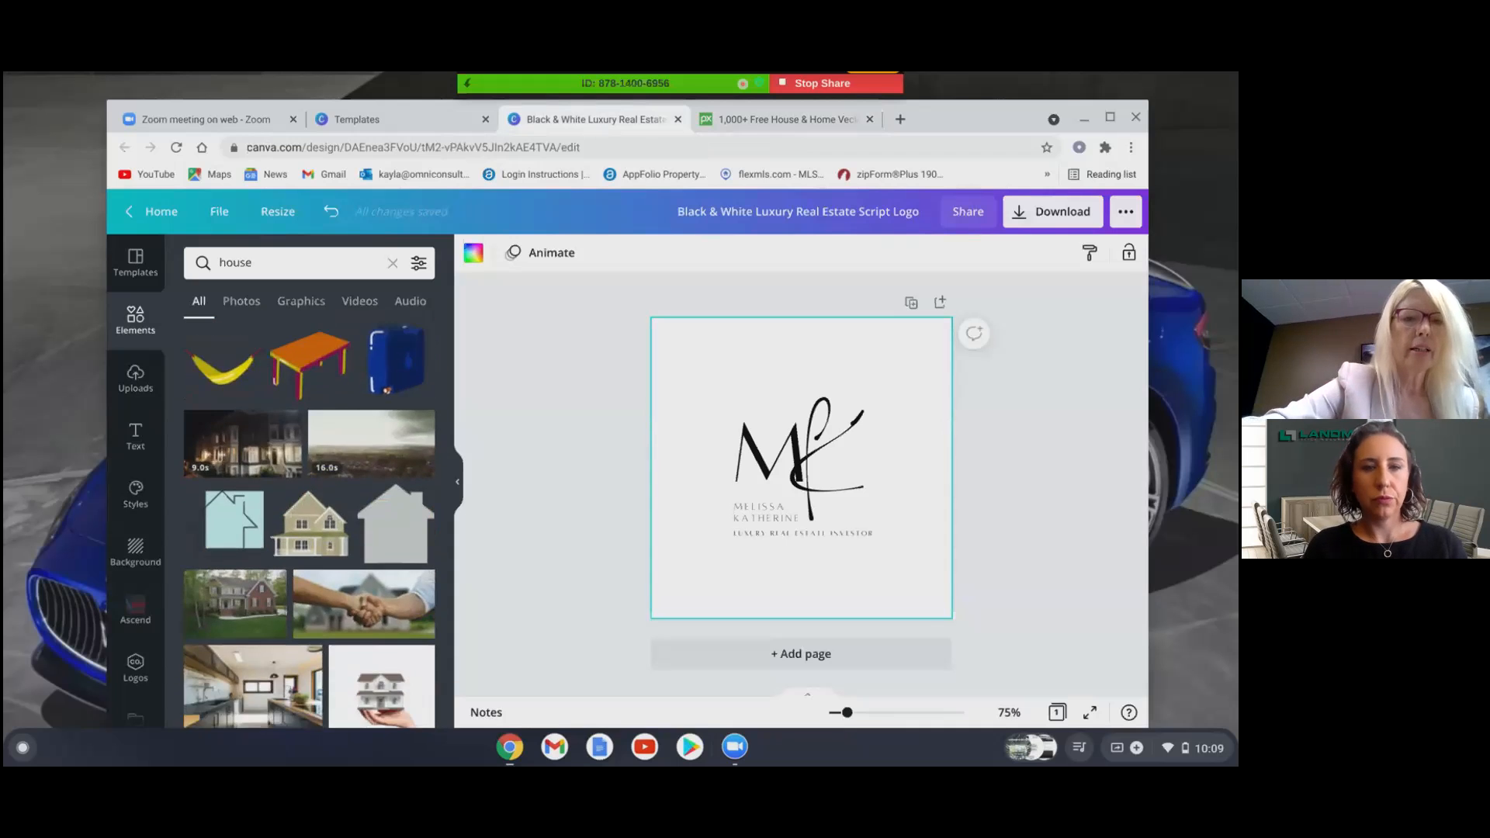
# - Move the whole ML monogram to the upper-left and place a house outline at the lower right
pyautogui.click(233, 354)
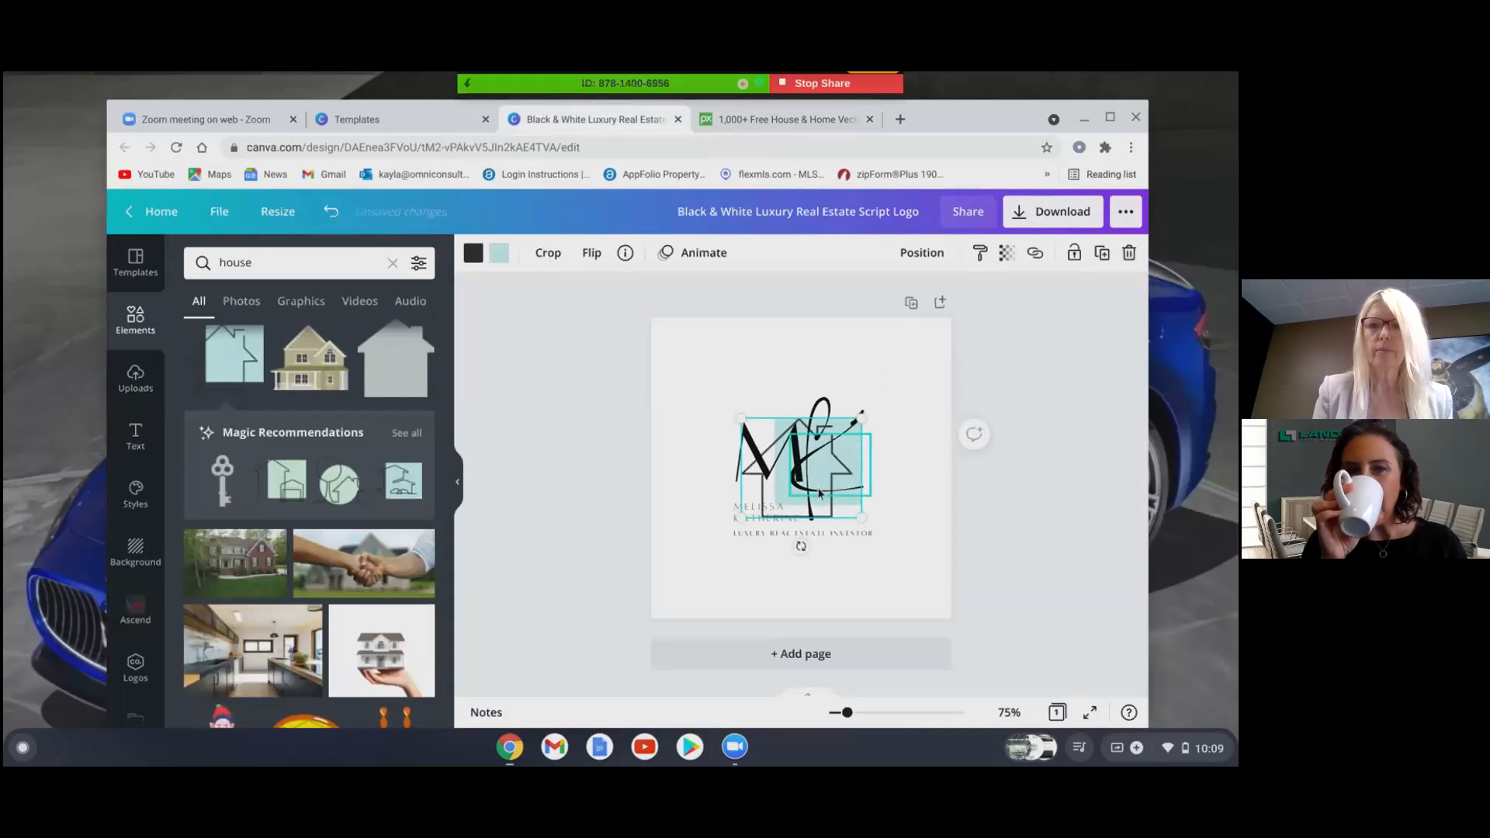
pyautogui.moveTo(763, 429); pyautogui.dragTo(694, 349)
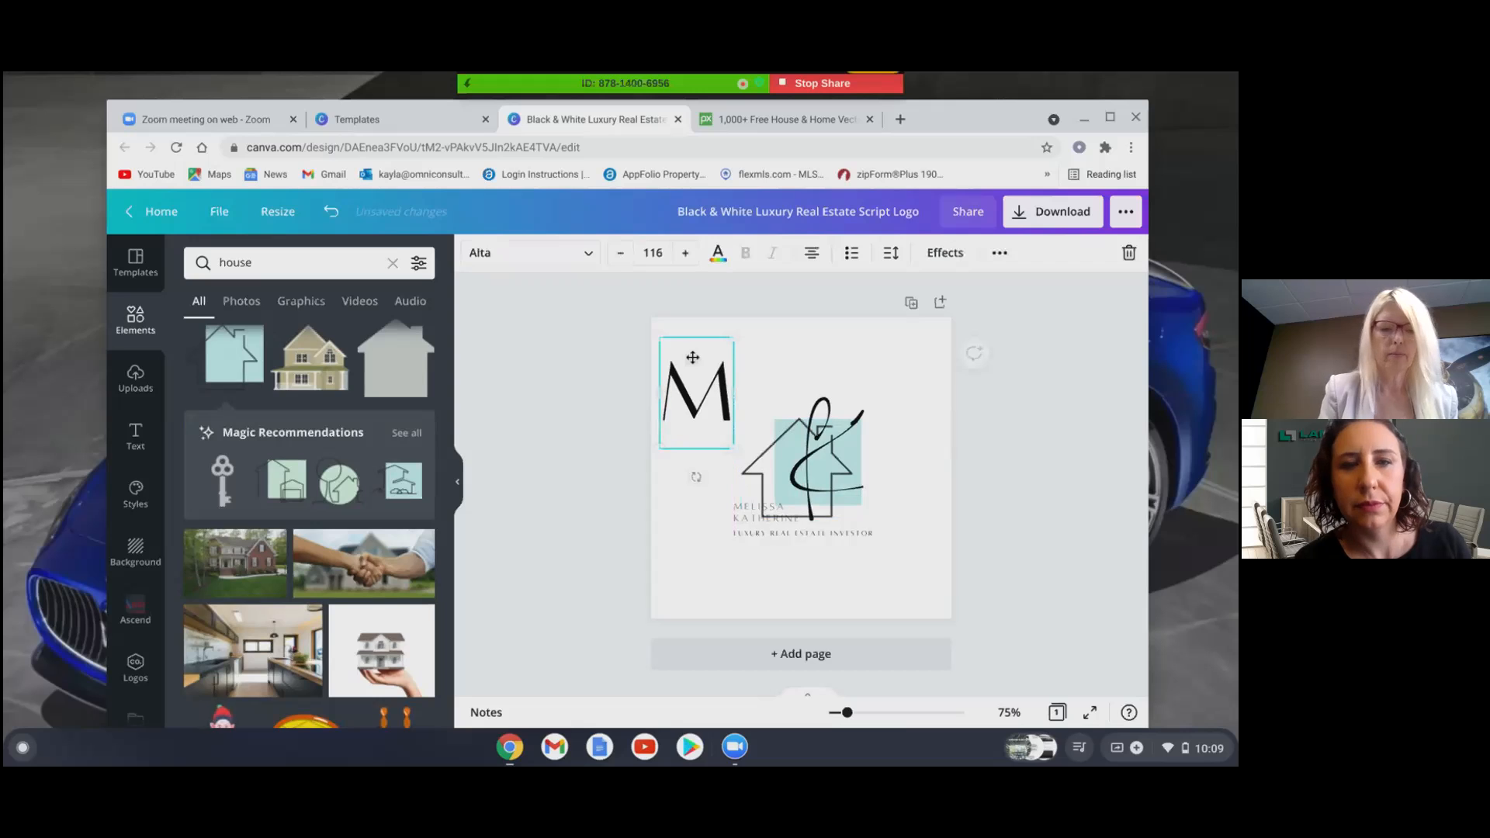
pyautogui.hotkey('ctrl', 'z')
pyautogui.hotkey('ctrl', 'z')
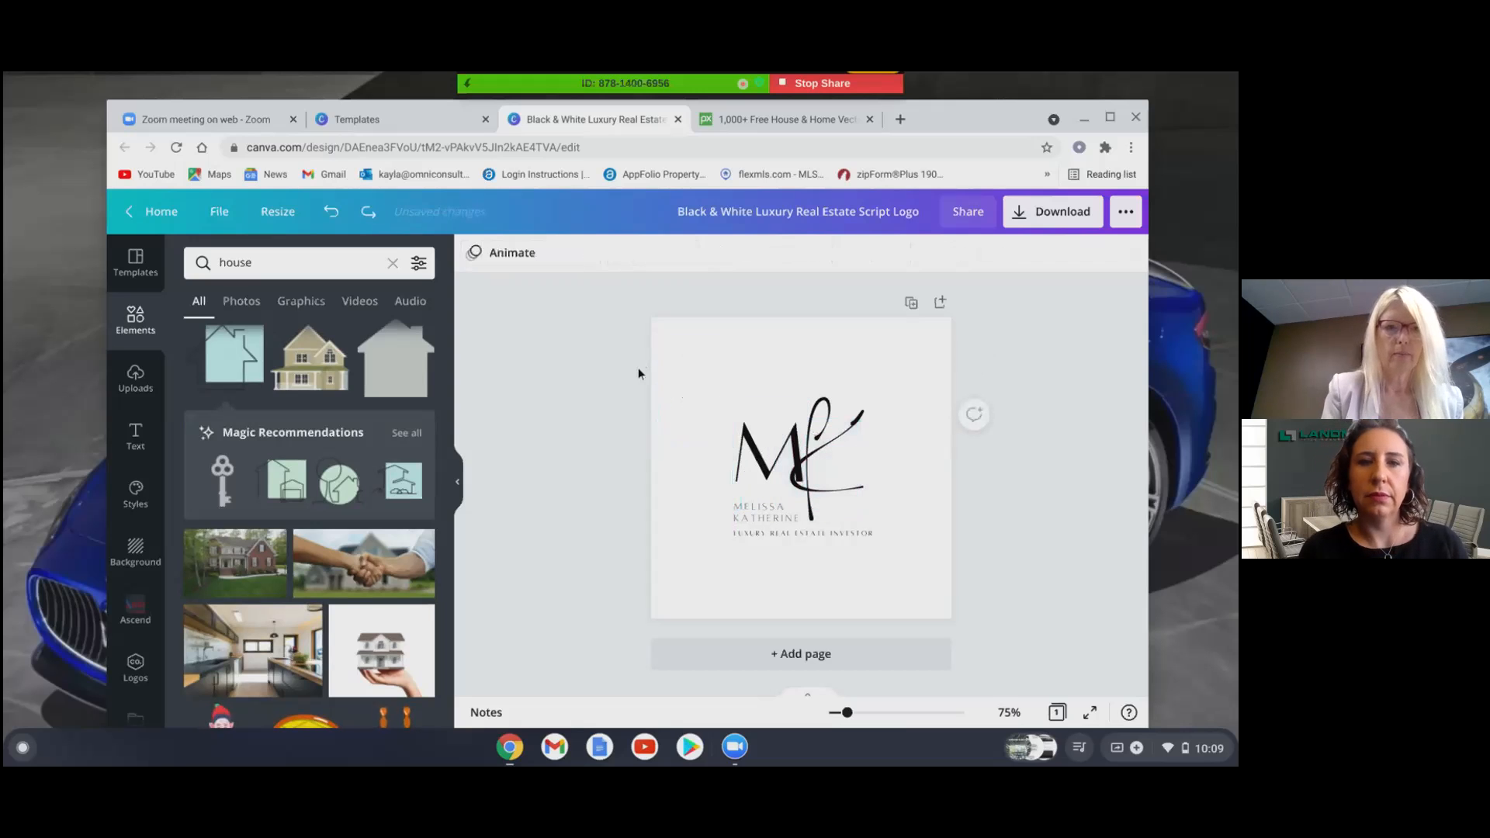
pyautogui.moveTo(608, 334); pyautogui.dragTo(920, 567)
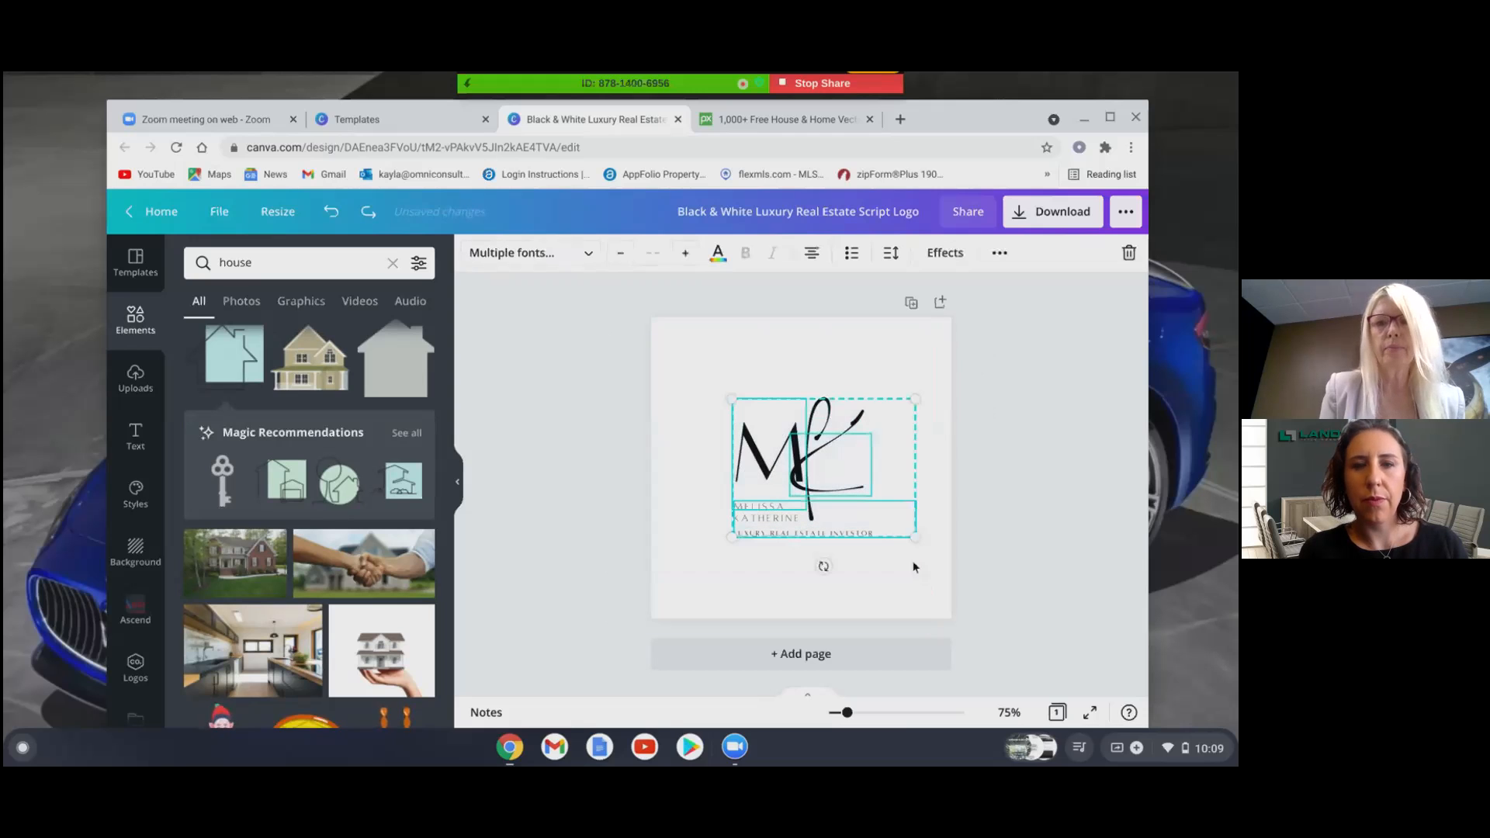
pyautogui.moveTo(855, 497); pyautogui.dragTo(787, 439)
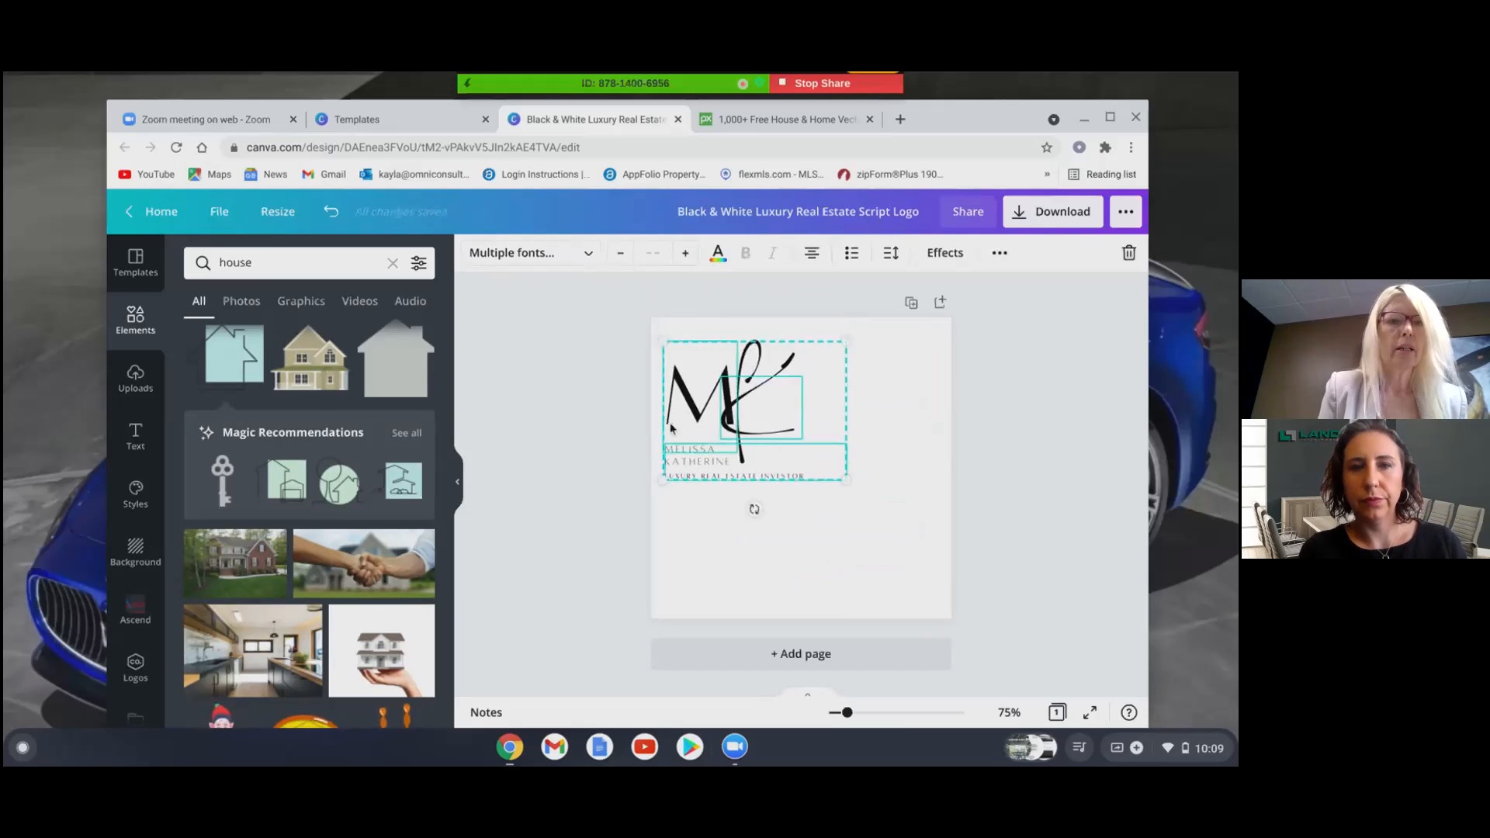
pyautogui.click(233, 356)
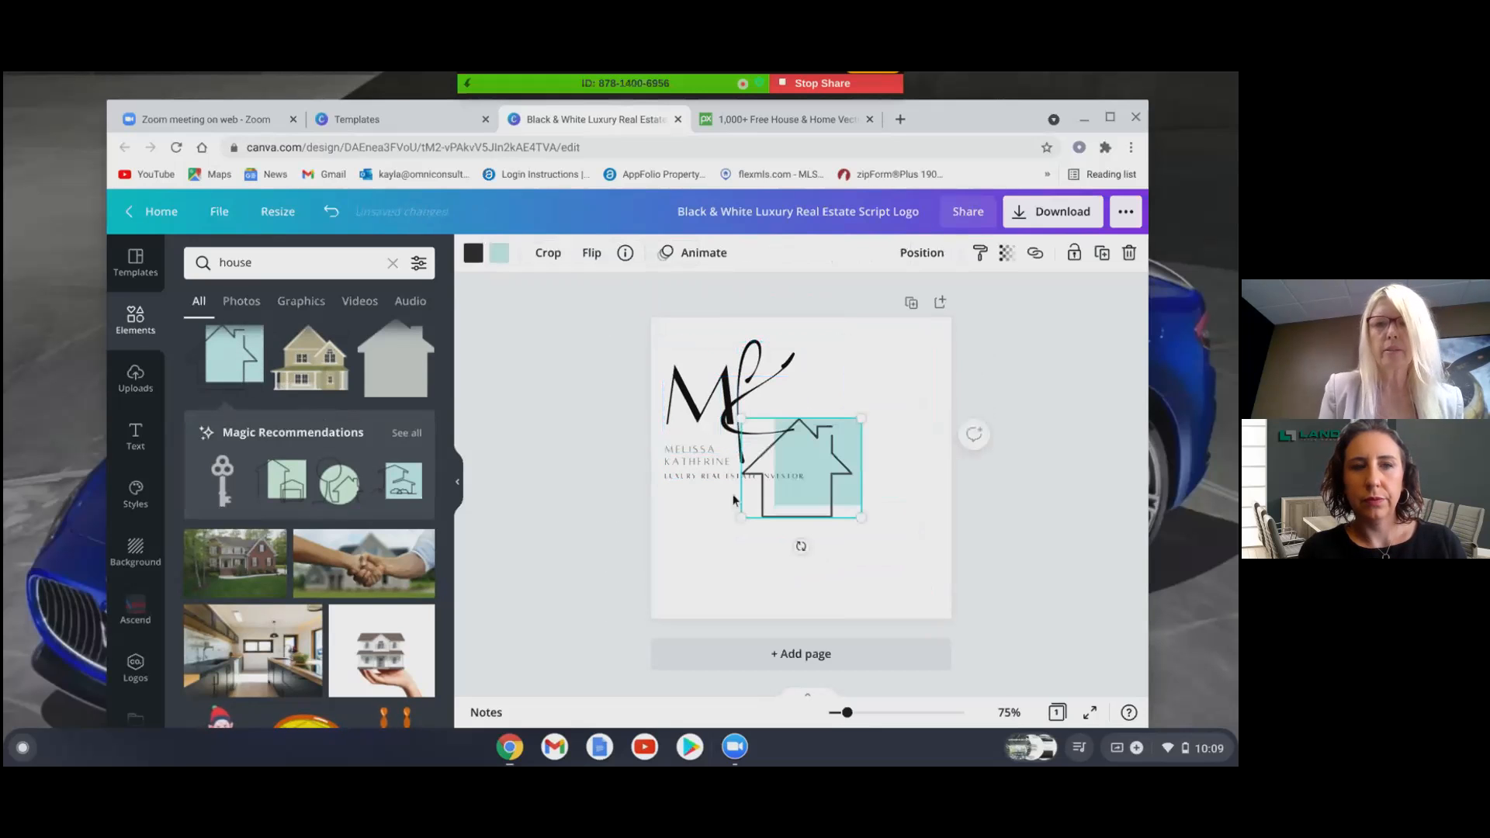
pyautogui.moveTo(825, 496); pyautogui.dragTo(871, 563)
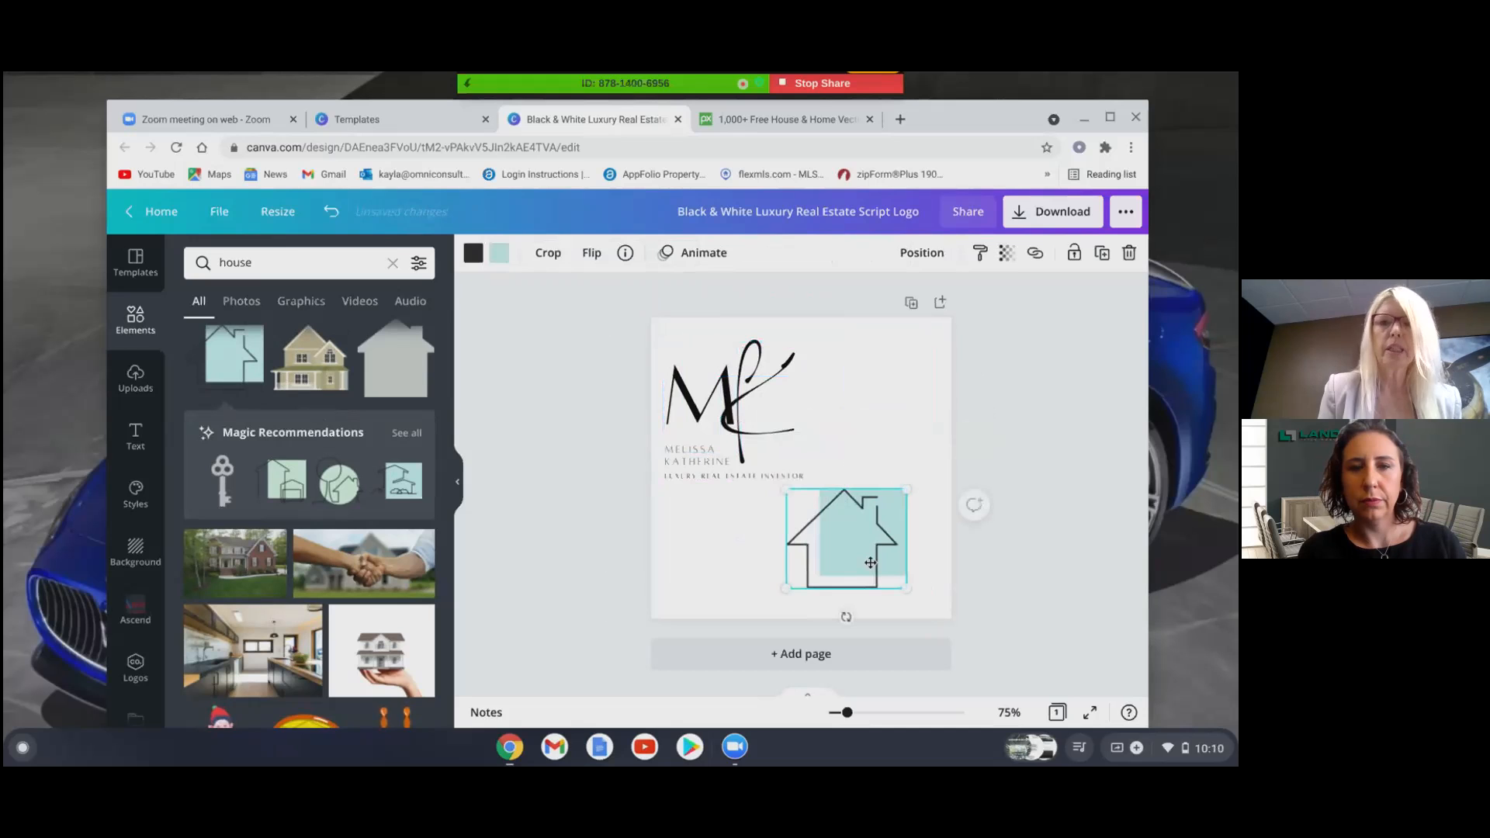
# - Give the house graphic a custom maroon #591F28 fill
pyautogui.click(501, 254)
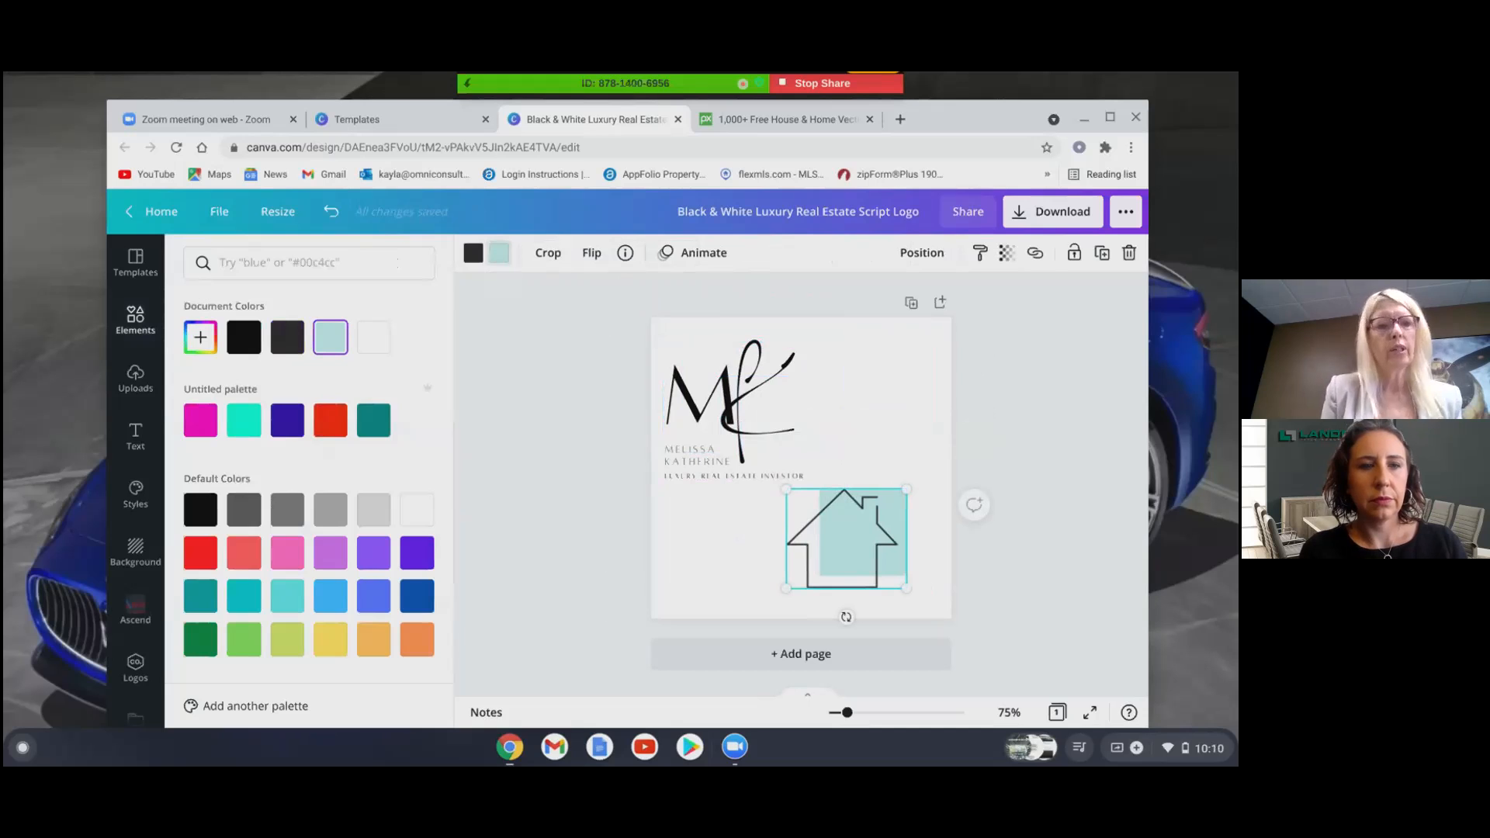
pyautogui.click(201, 338)
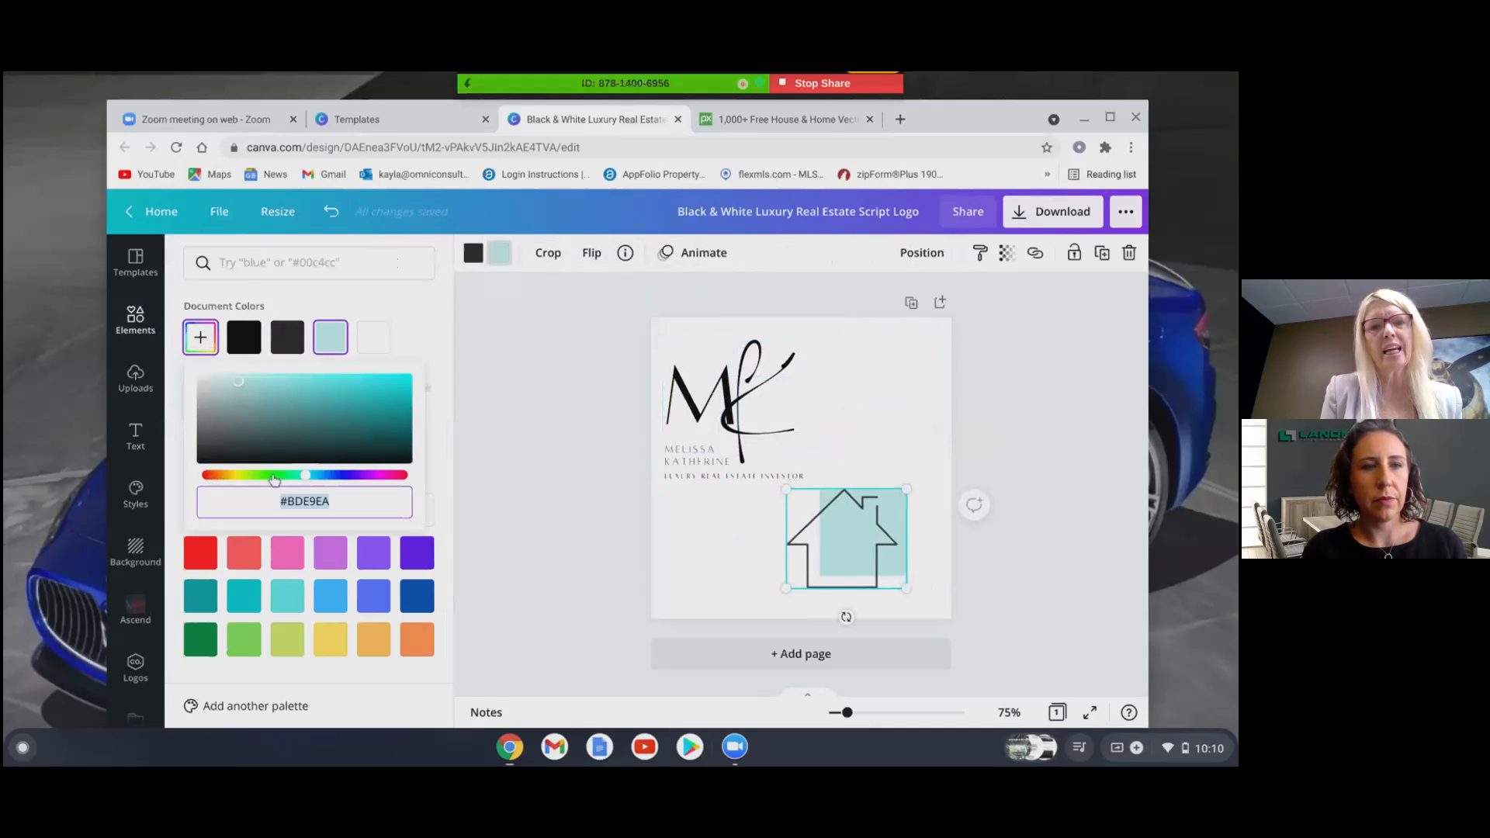
pyautogui.click(399, 477)
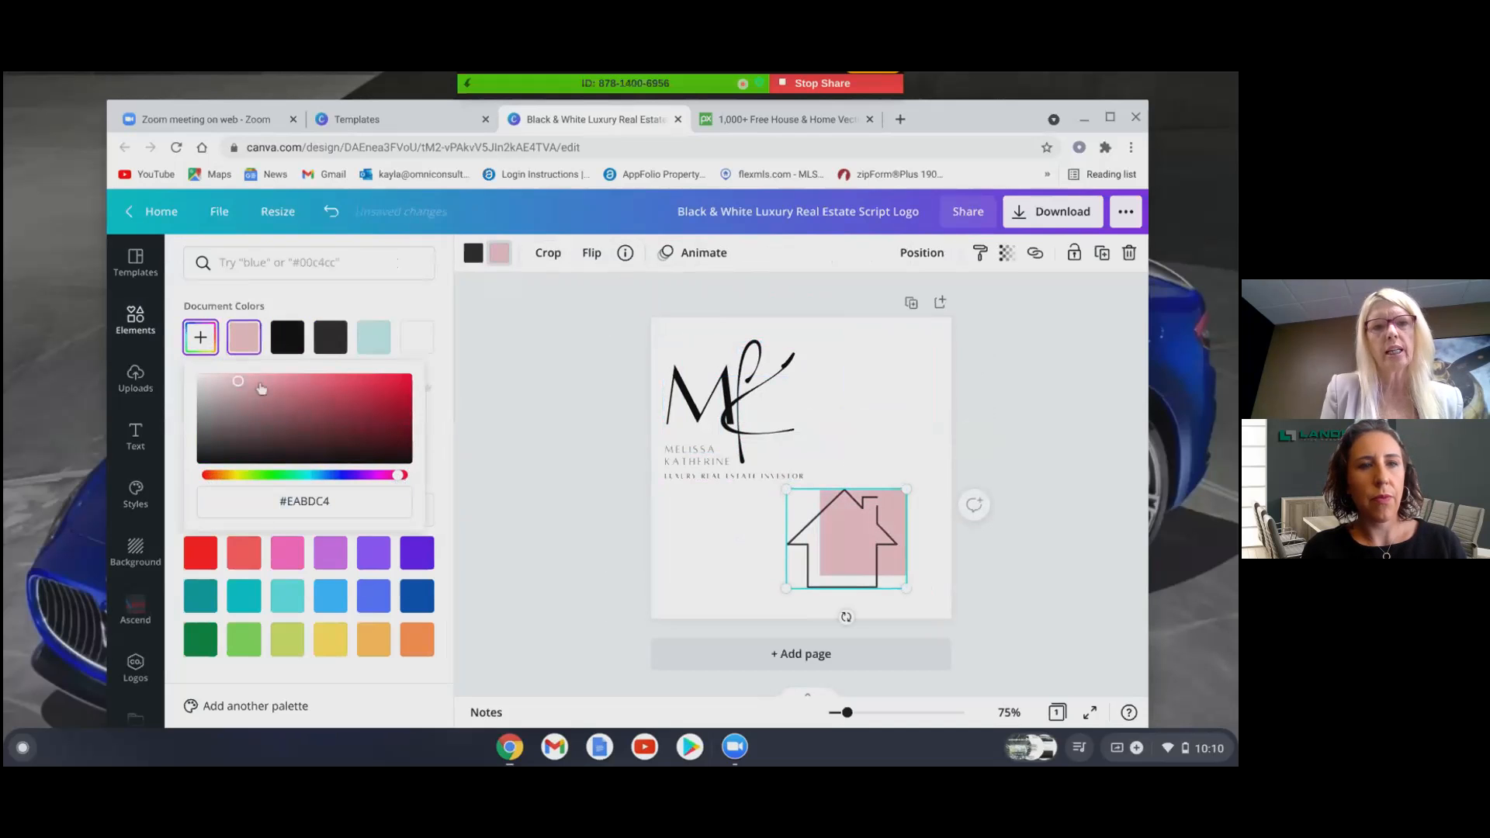
pyautogui.moveTo(238, 382); pyautogui.dragTo(337, 431)
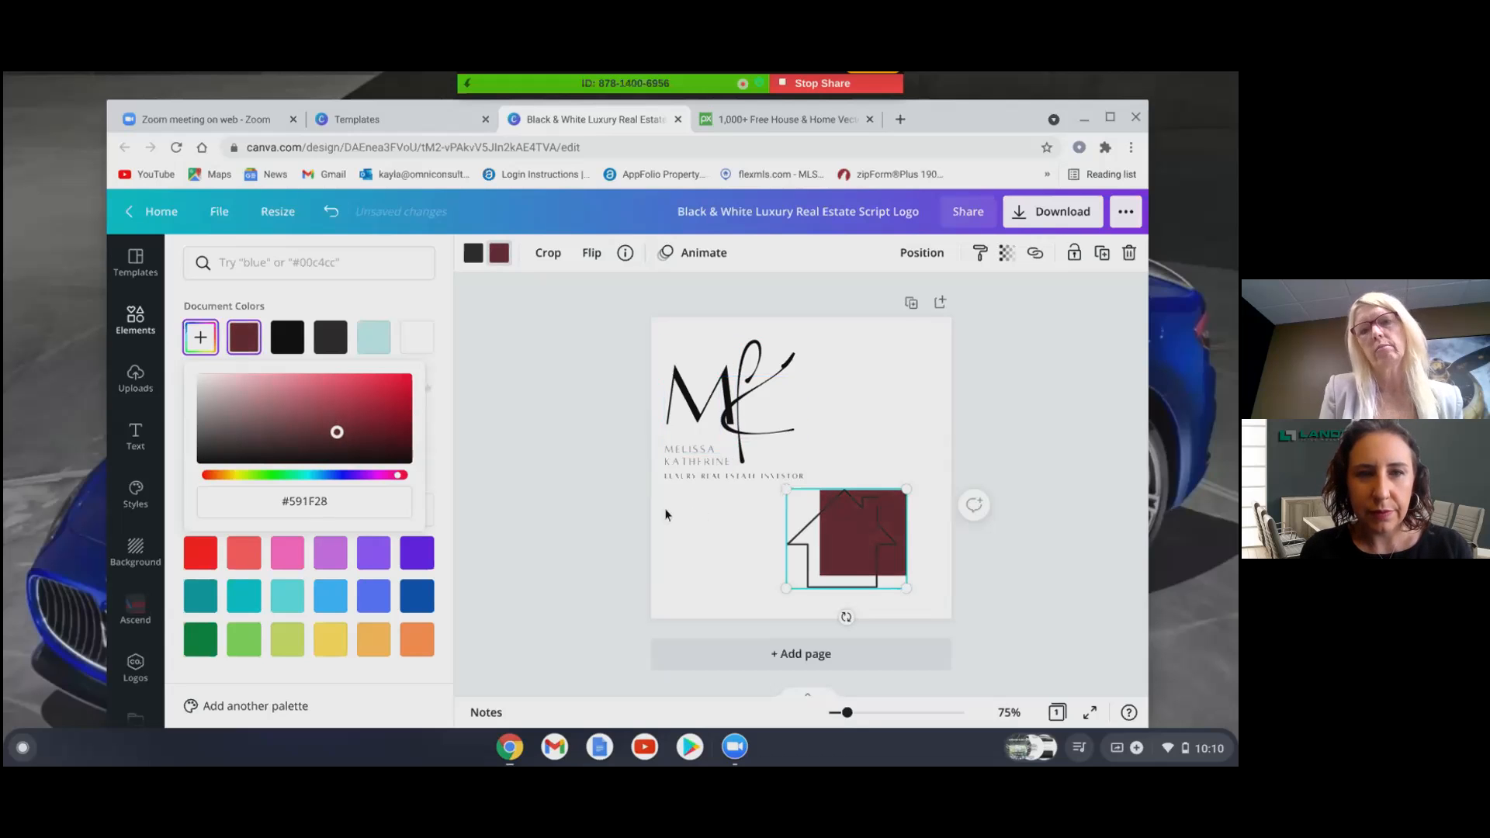
pyautogui.press('Escape')
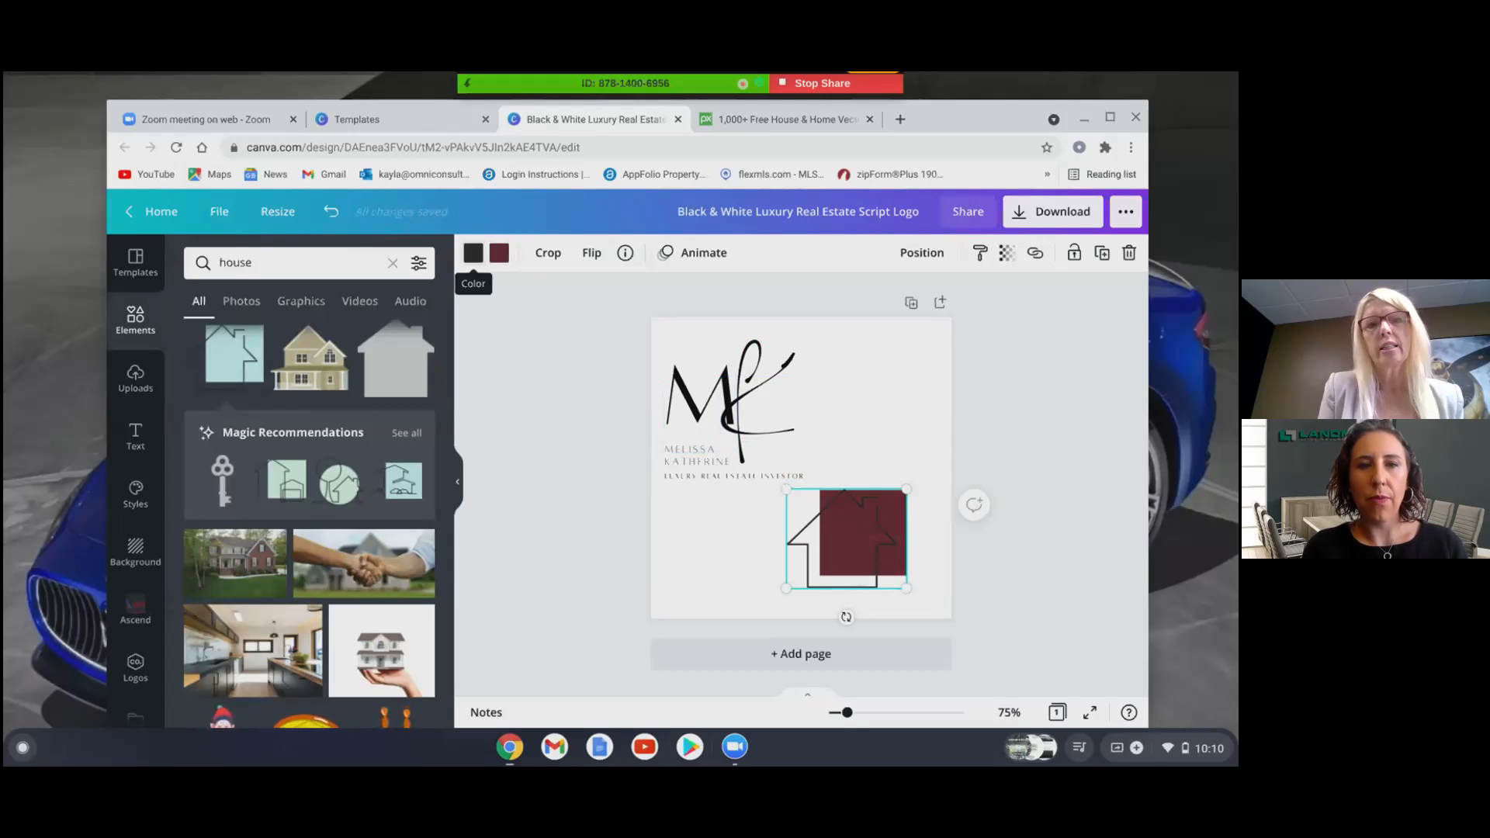
# - Make the house graphic's outline white
pyautogui.click(475, 254)
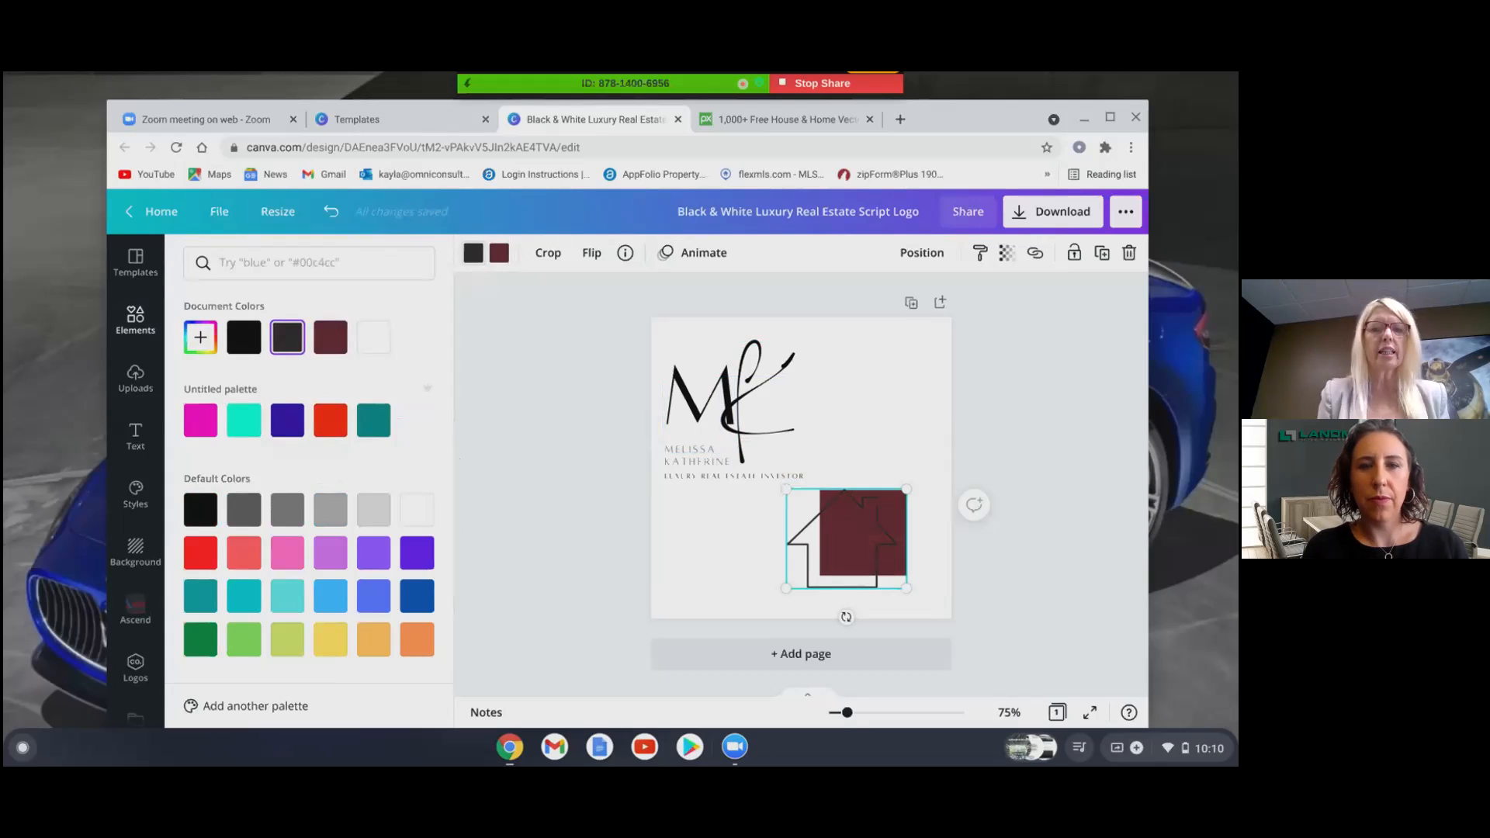
pyautogui.click(376, 339)
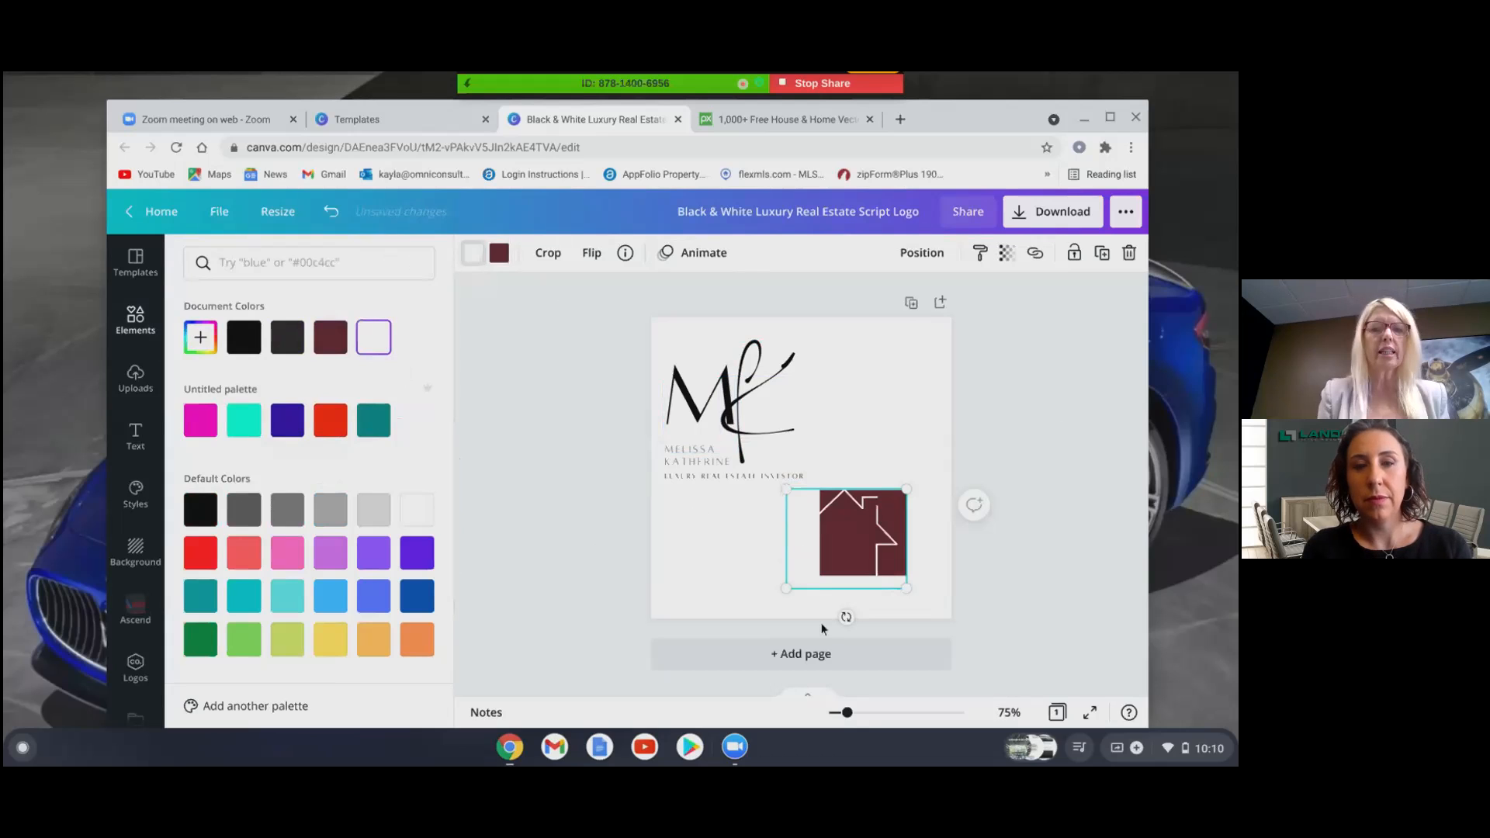
pyautogui.press('Escape')
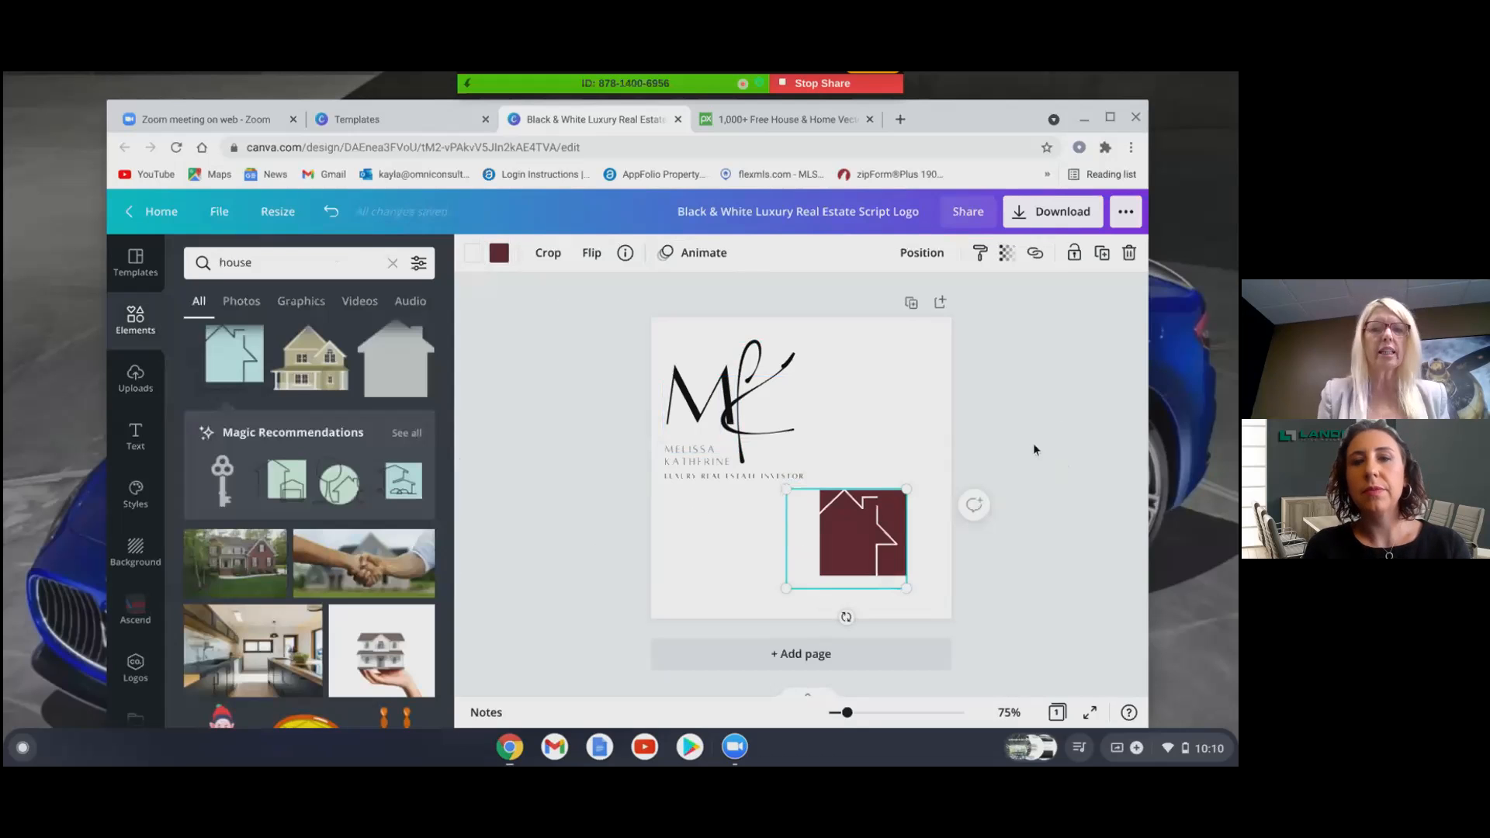
# - Rearrange the script f, name text and M letter toward the lower left
pyautogui.moveTo(742, 390); pyautogui.dragTo(686, 596)
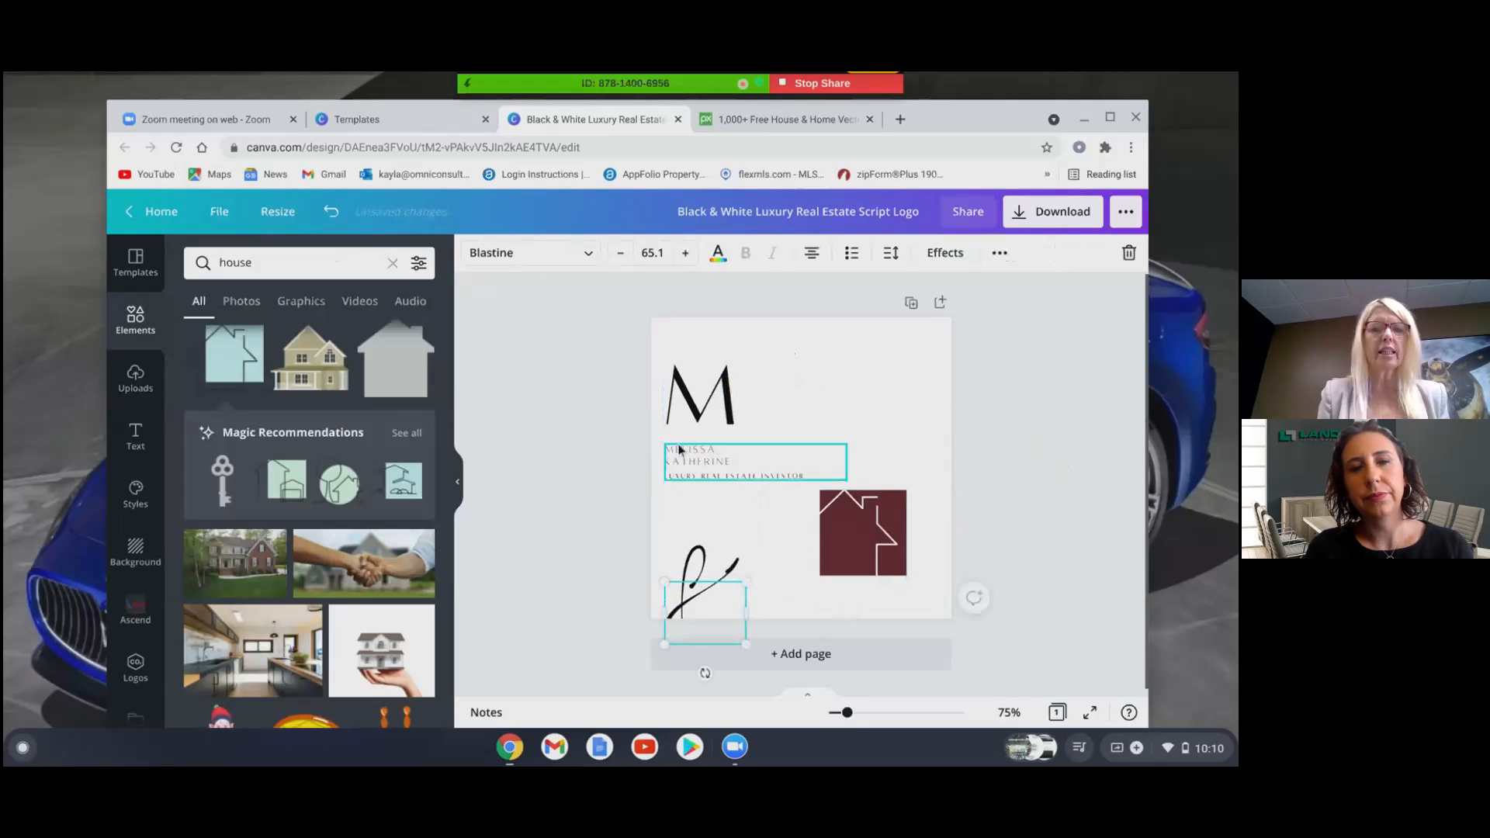
pyautogui.moveTo(679, 448); pyautogui.dragTo(745, 604)
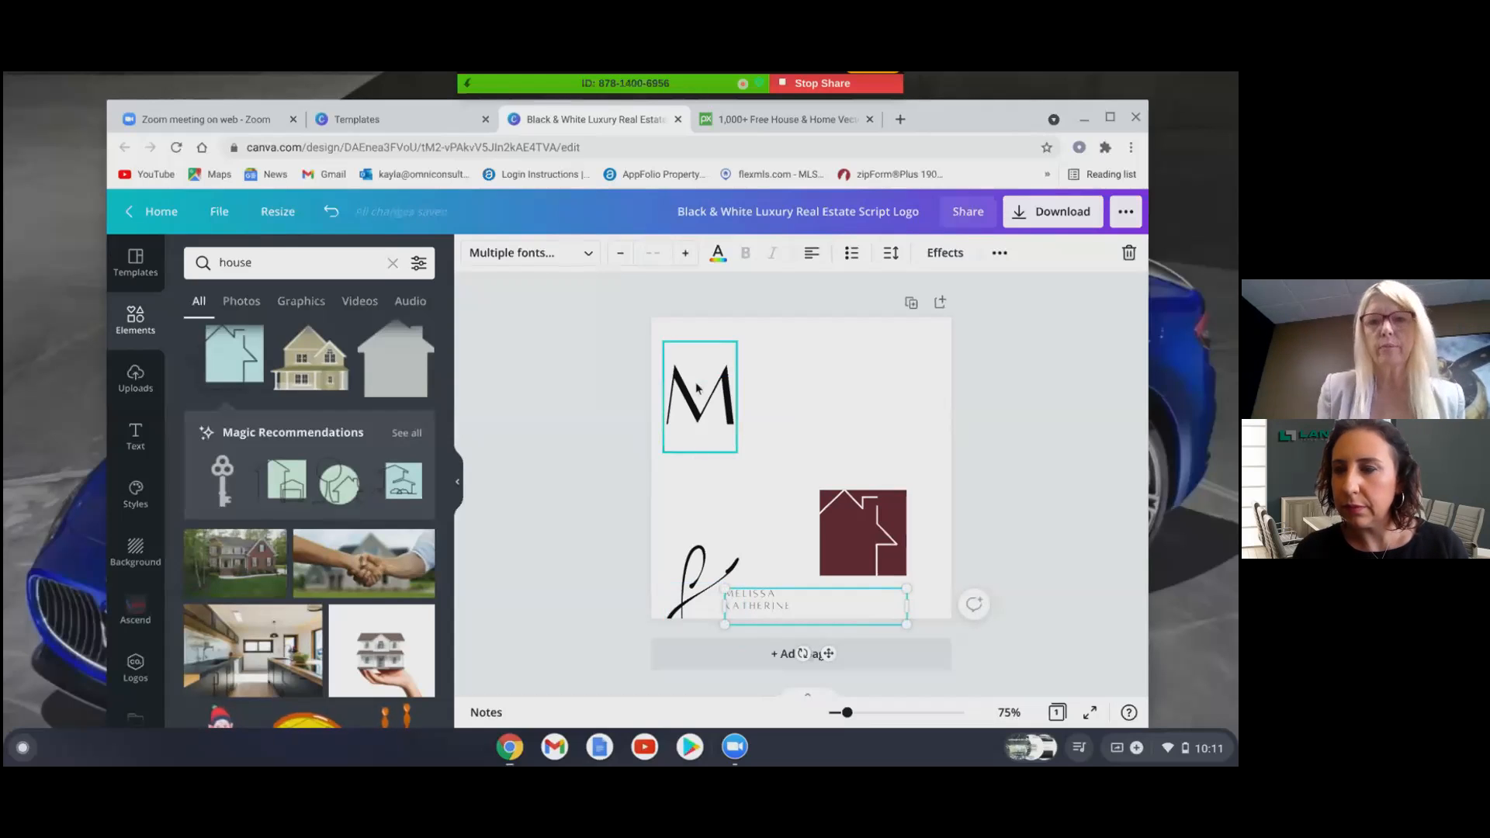
pyautogui.moveTo(688, 401); pyautogui.dragTo(668, 531)
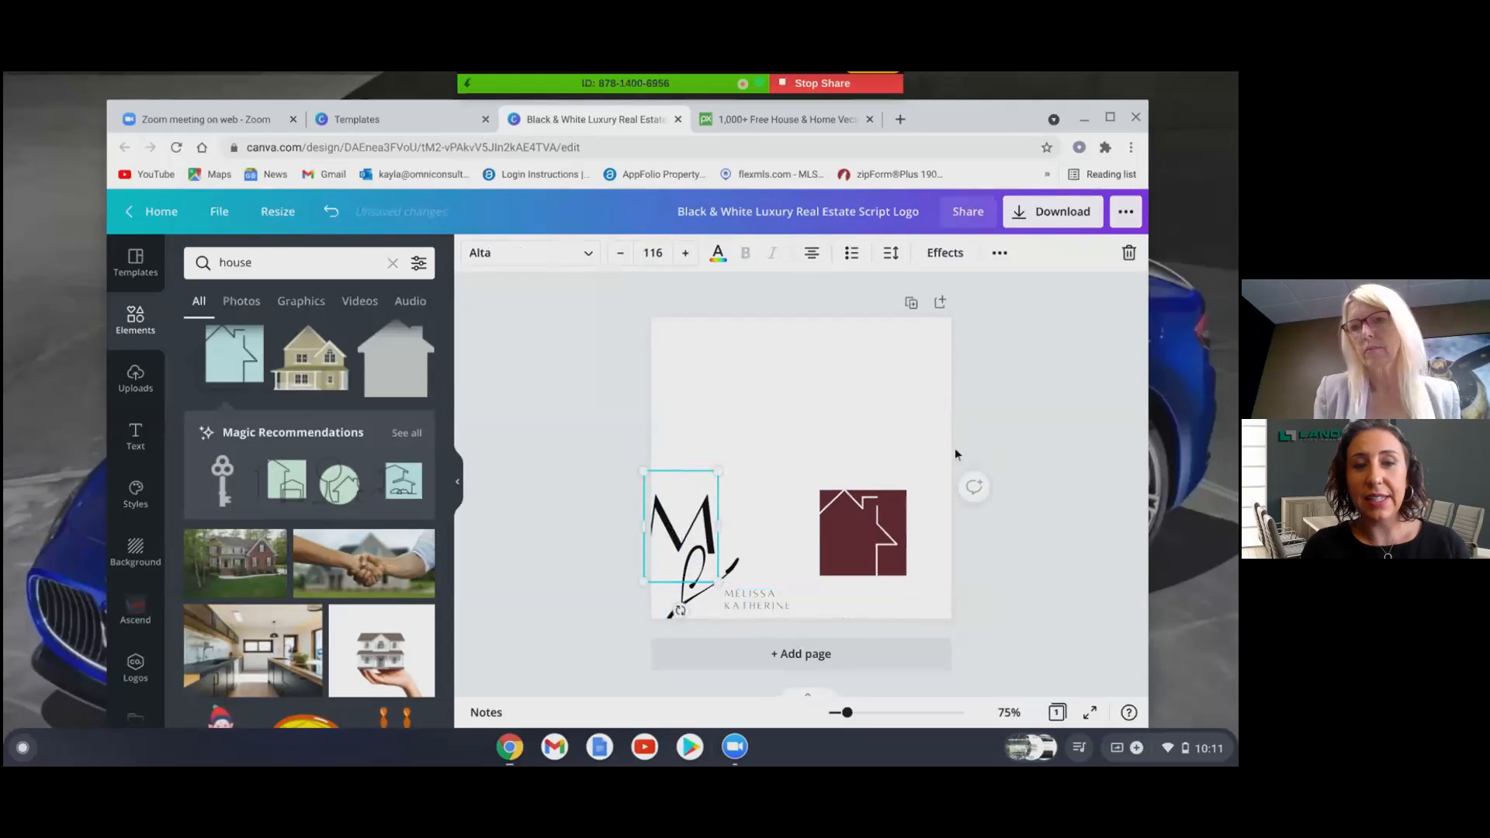
# - Enlarge and centre the maroon house near the top, with the M against its left side
pyautogui.moveTo(954, 448); pyautogui.dragTo(801, 417)
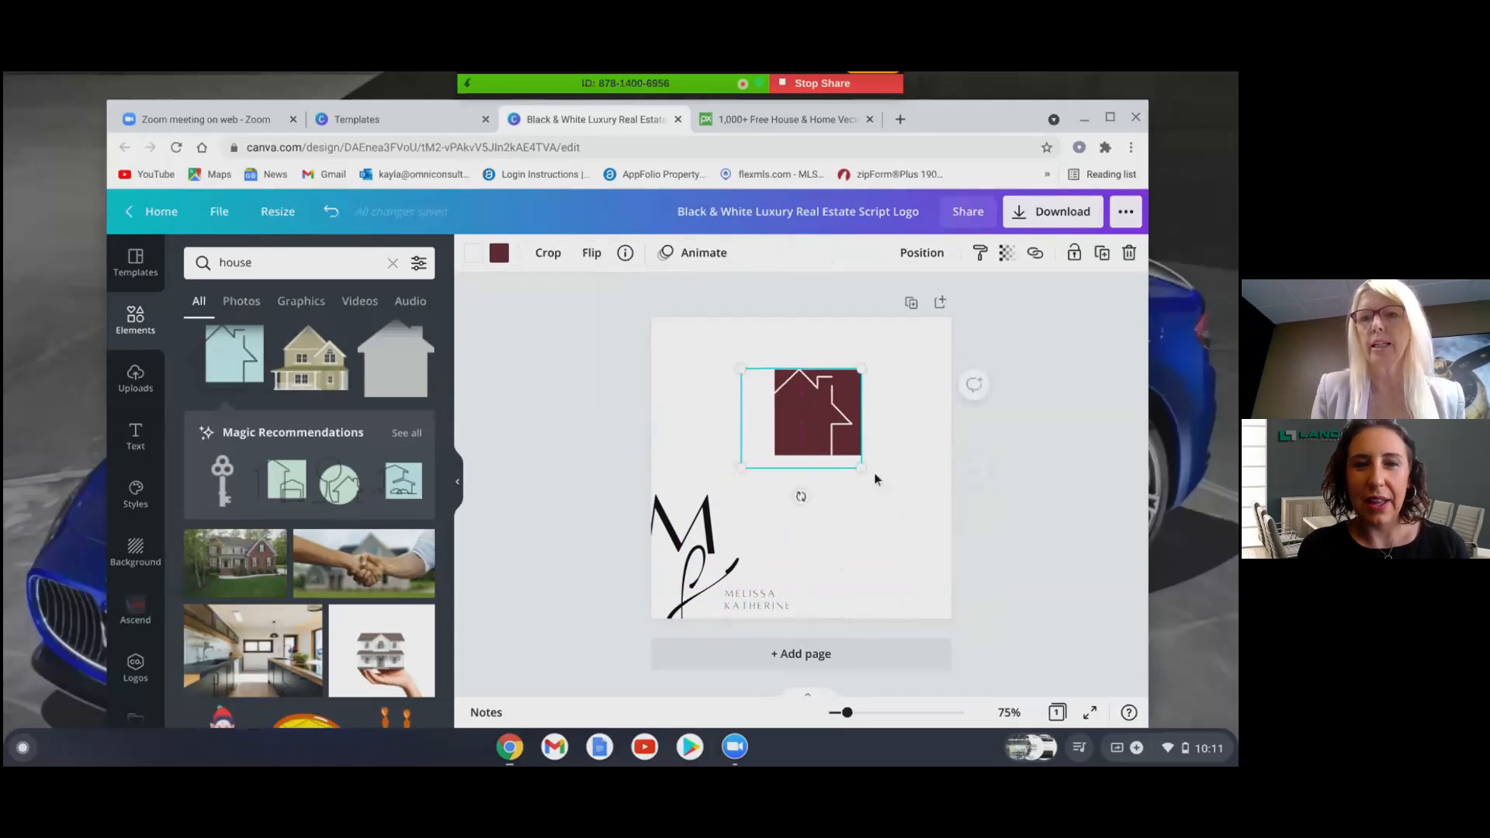
pyautogui.moveTo(862, 466); pyautogui.dragTo(907, 505)
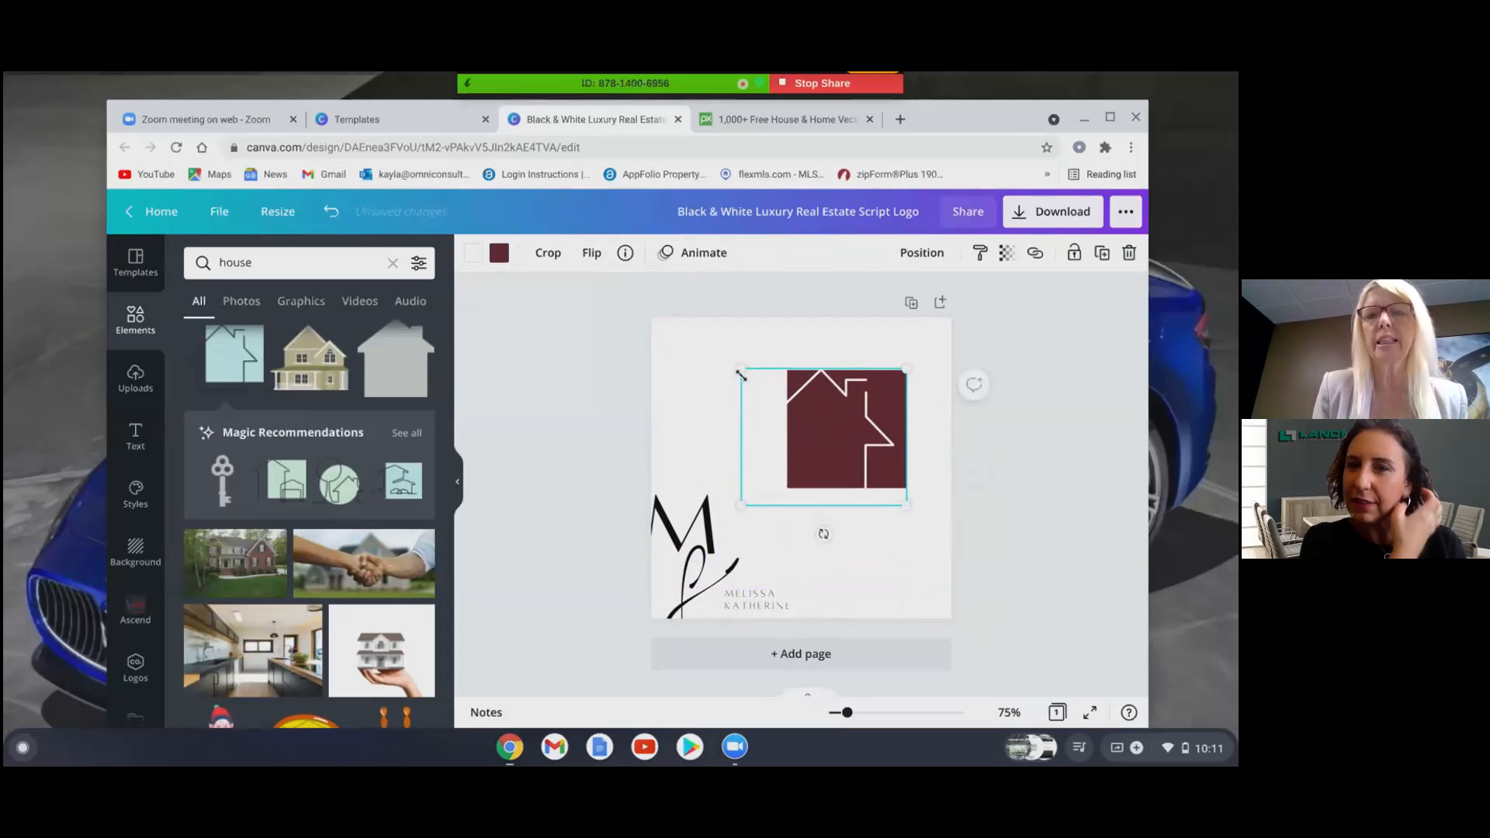
pyautogui.moveTo(742, 370); pyautogui.dragTo(681, 320)
pyautogui.moveTo(836, 398); pyautogui.dragTo(838, 429)
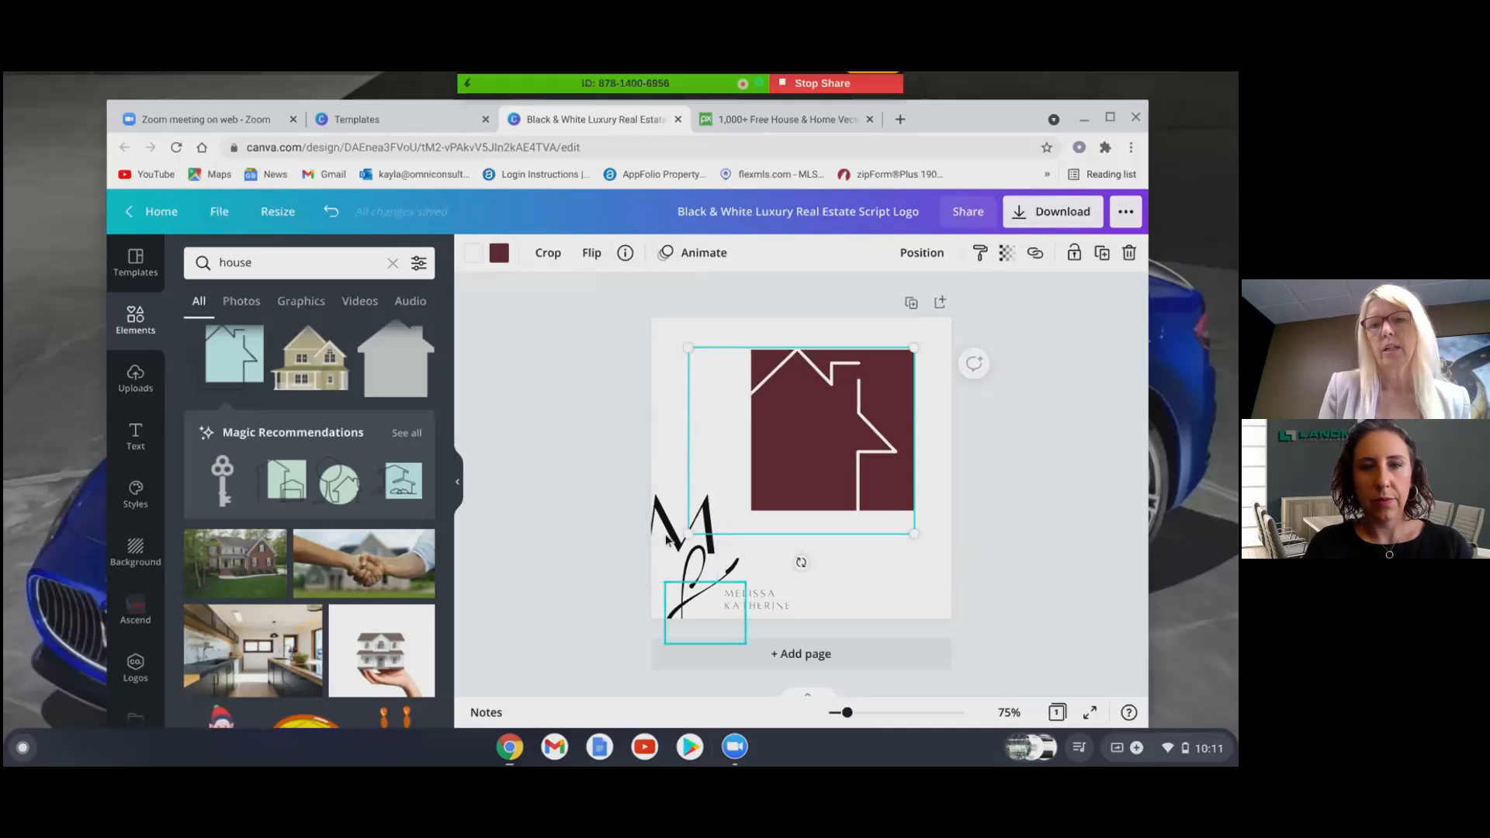
pyautogui.moveTo(665, 521); pyautogui.dragTo(731, 423)
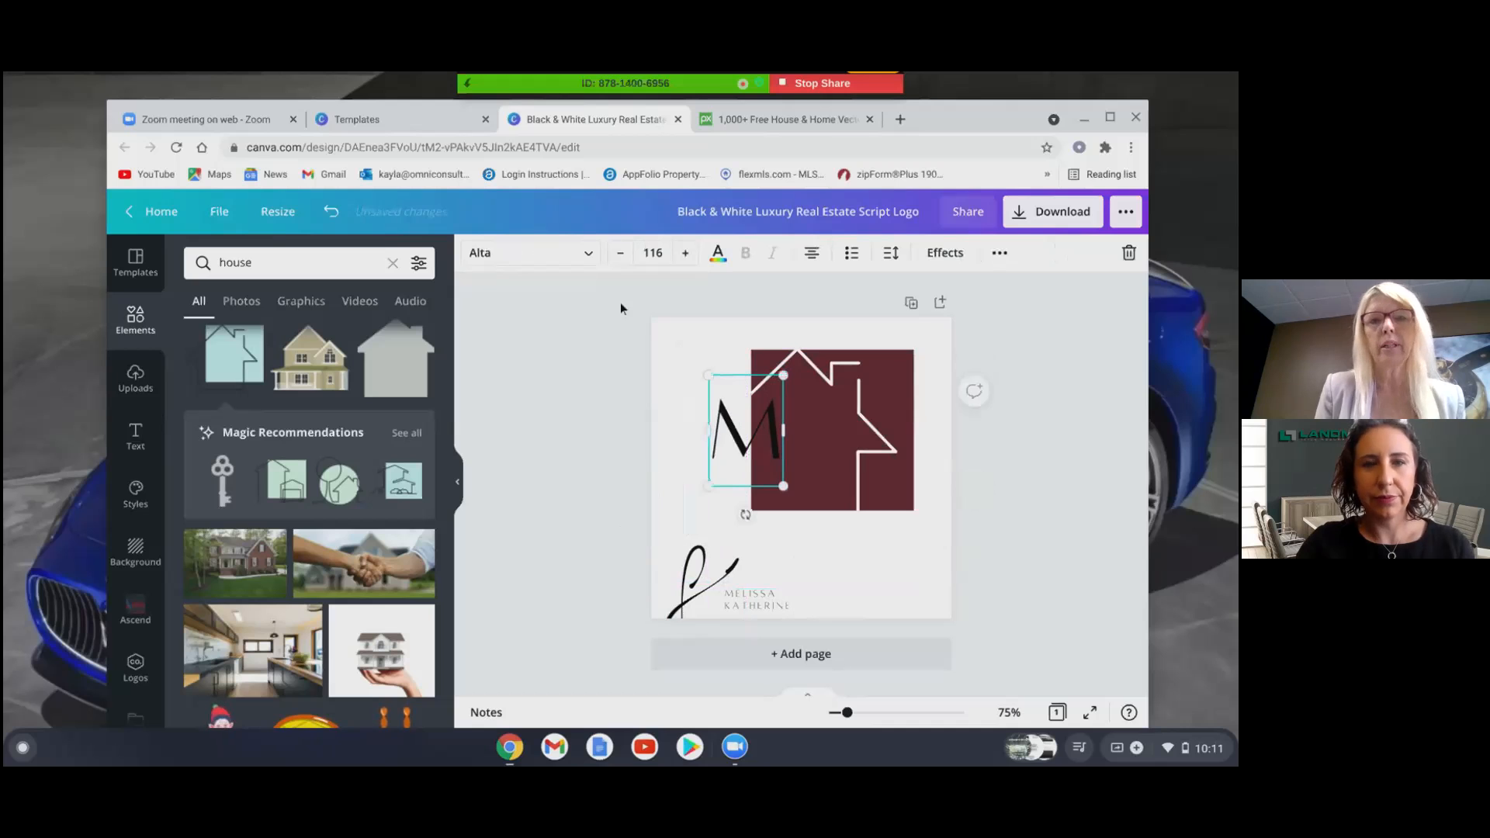
# - Replace the M with the letter L and position it at the house's left
pyautogui.doubleClick(741, 436)
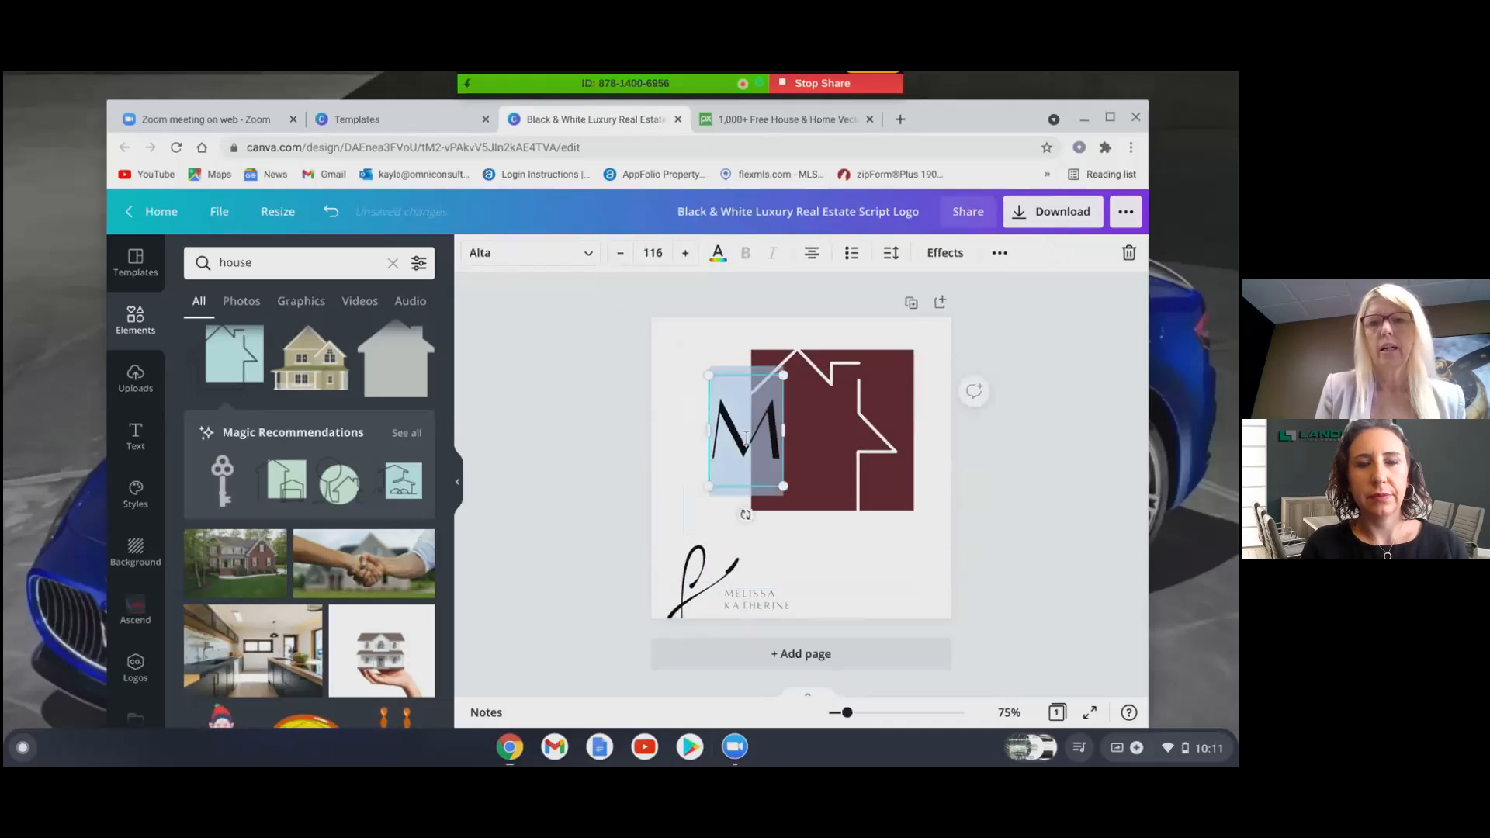
pyautogui.click(777, 437)
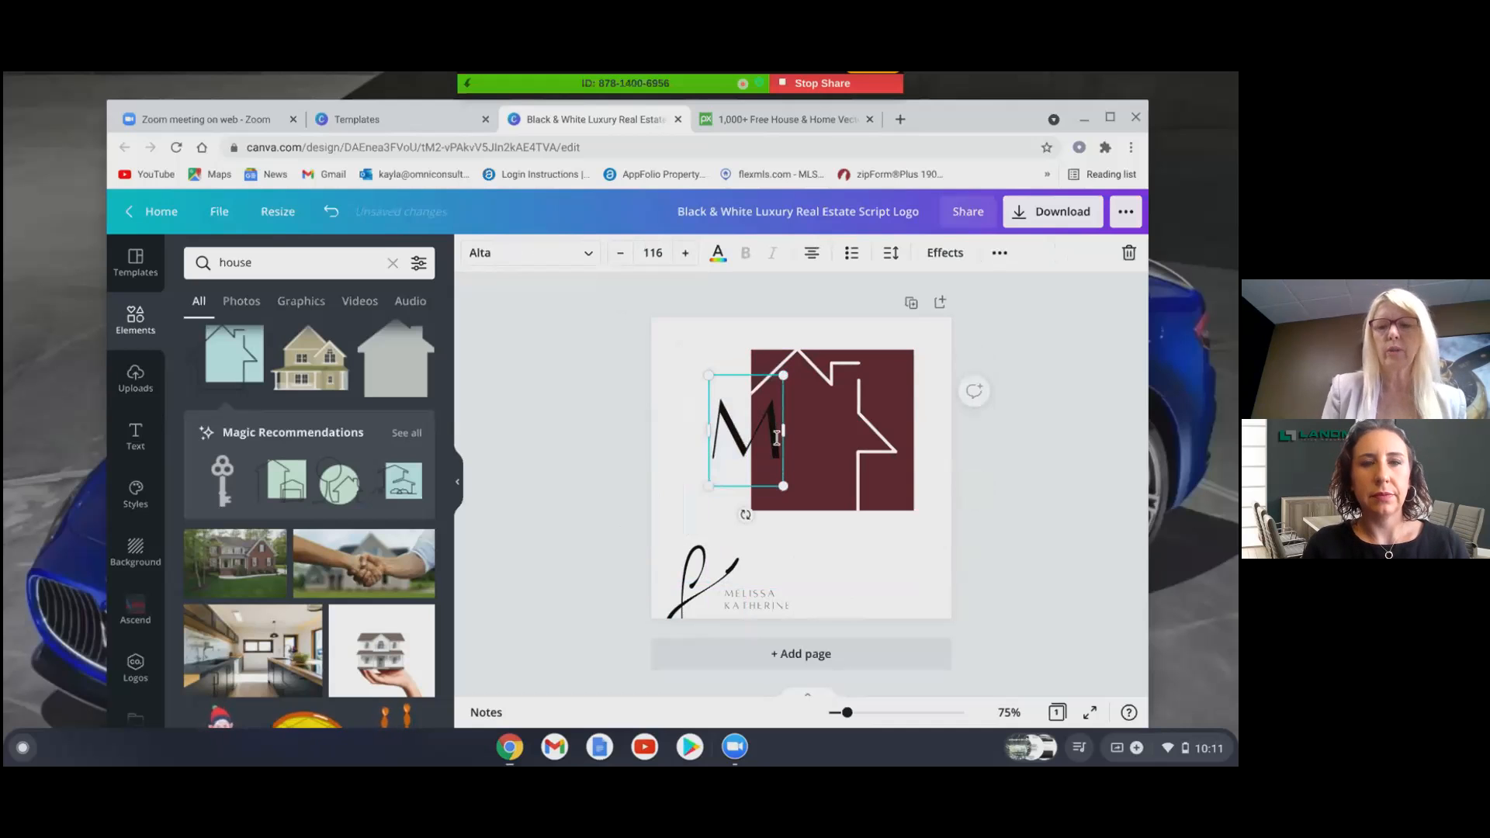
pyautogui.press('BackSpace')
pyautogui.write('L')
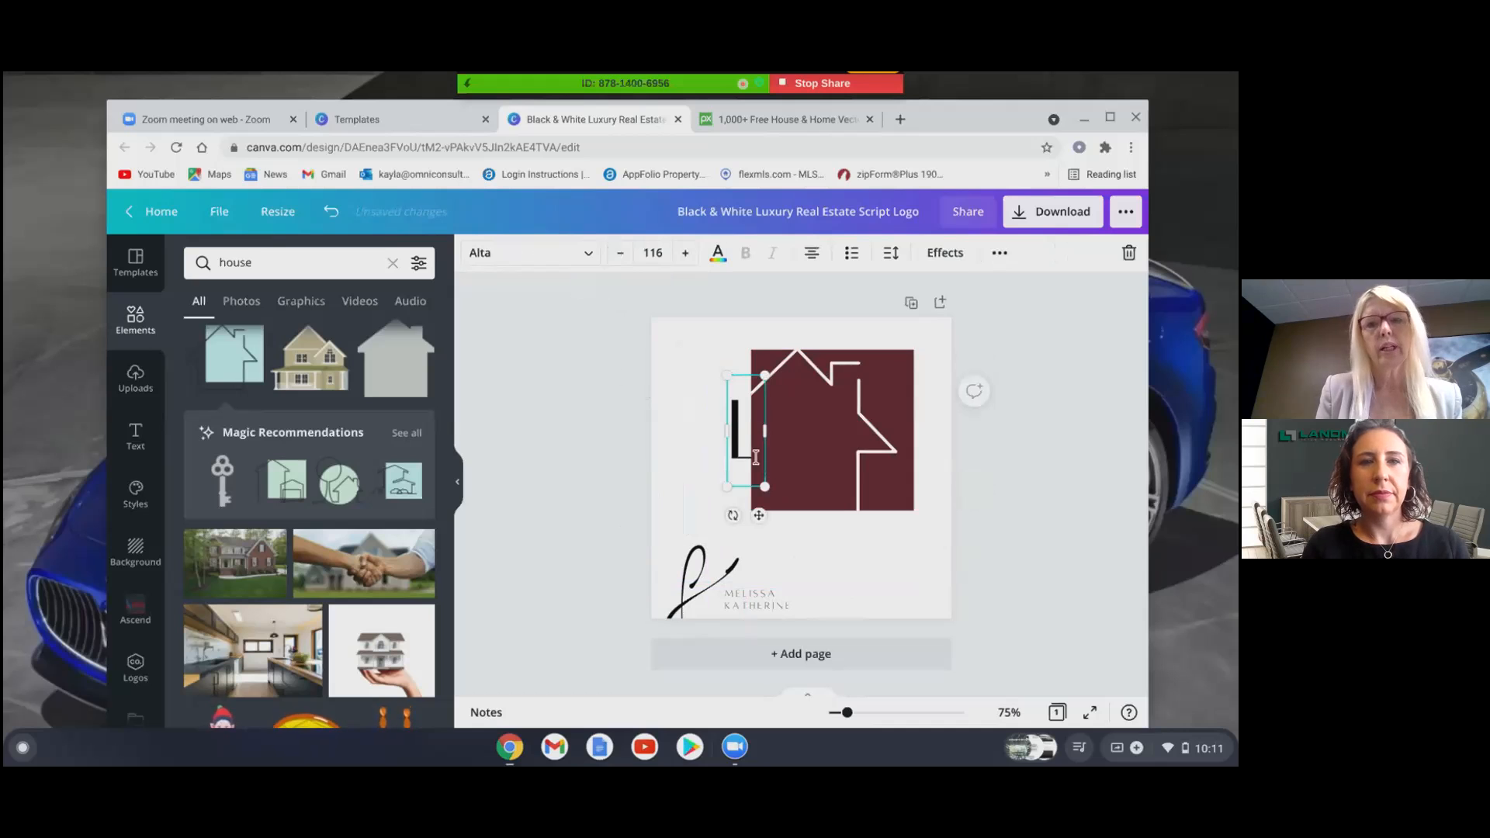
pyautogui.click(574, 427)
pyautogui.moveTo(733, 442); pyautogui.dragTo(688, 415)
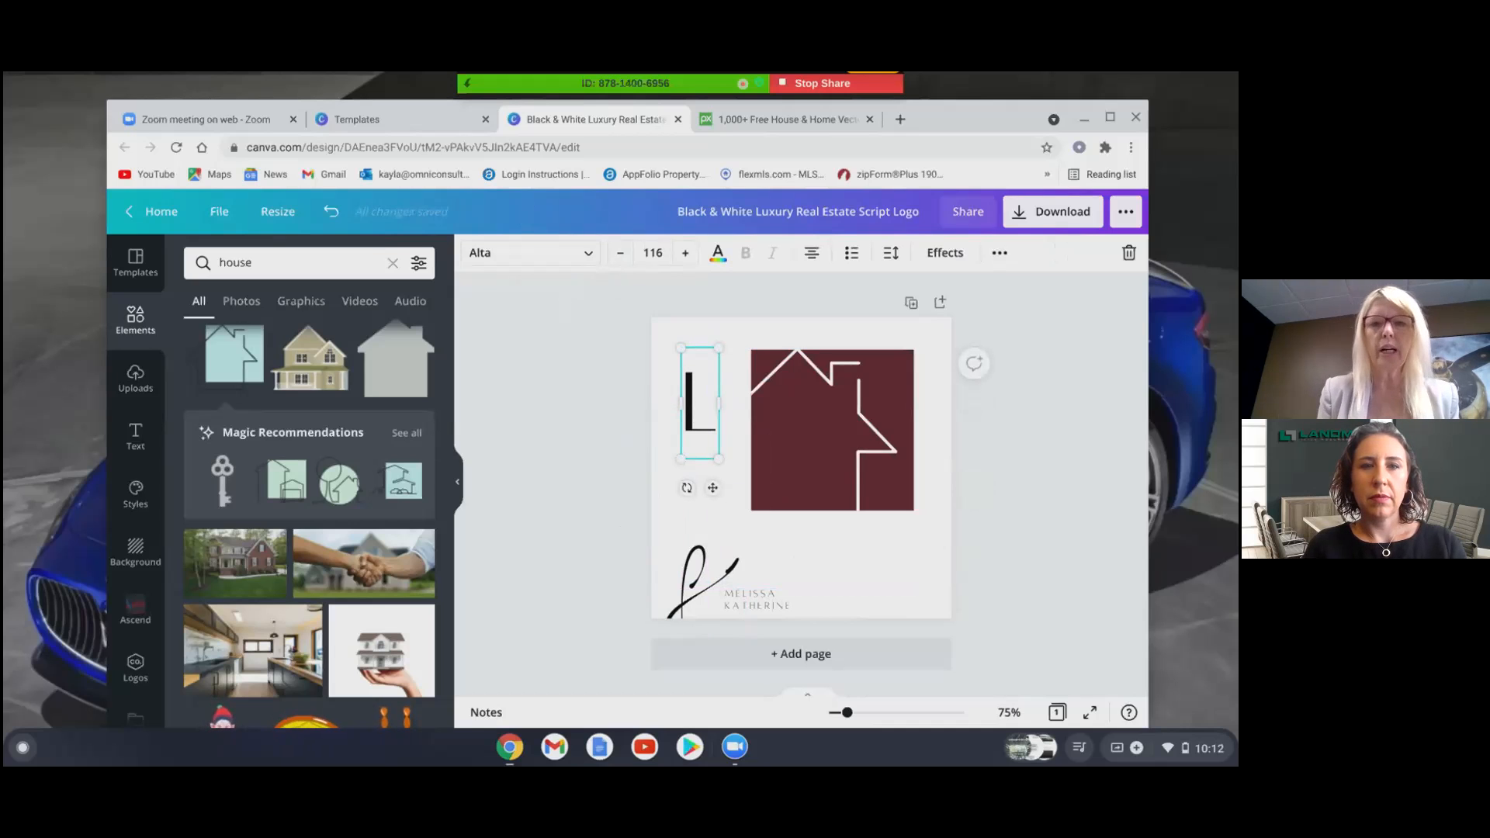
# - Duplicate the L and offset the copy down and to the right
pyautogui.hotkey('ctrl', 'd')
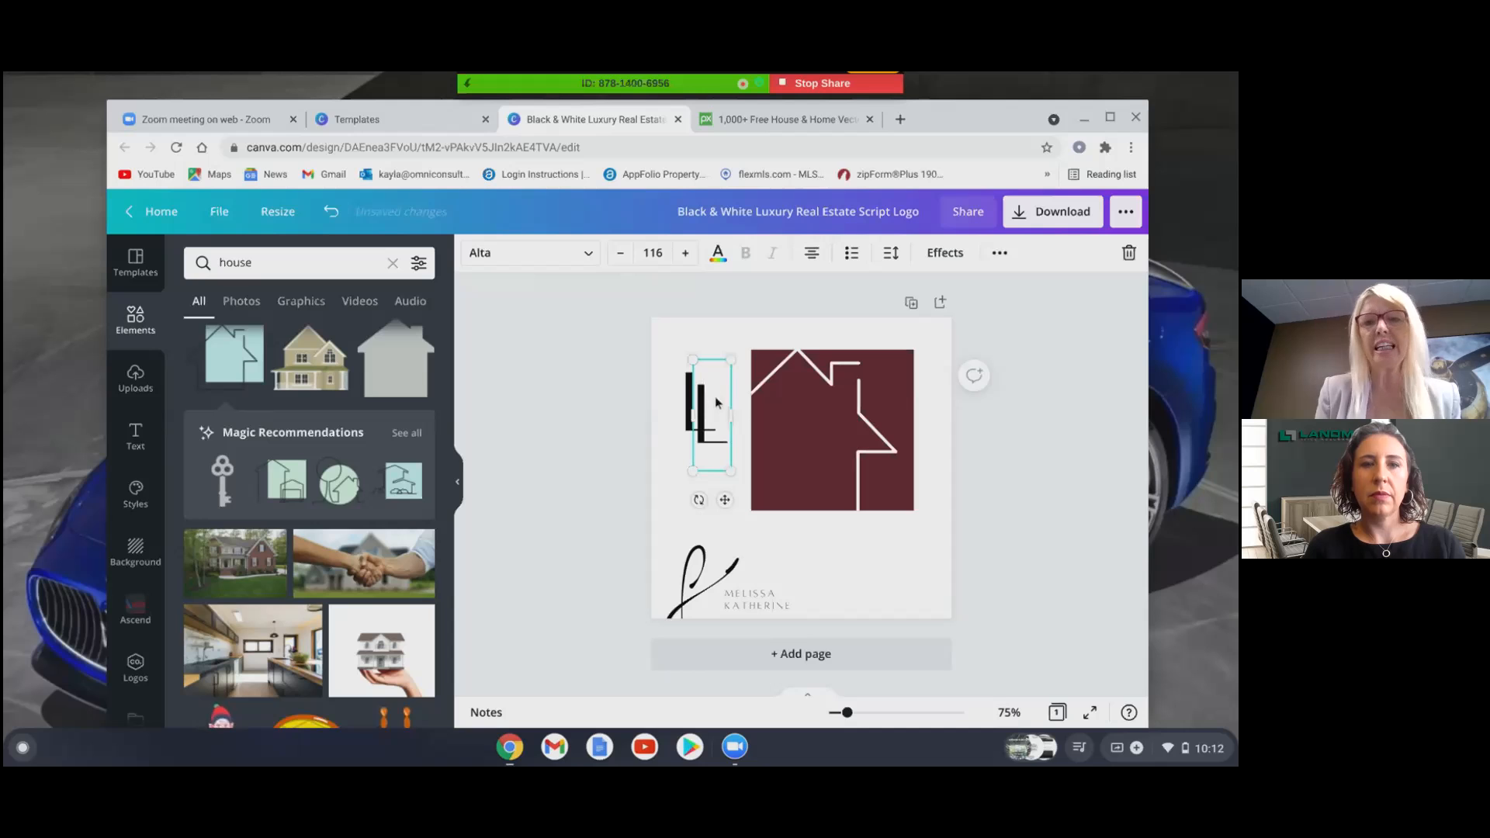
pyautogui.moveTo(709, 392); pyautogui.dragTo(722, 434)
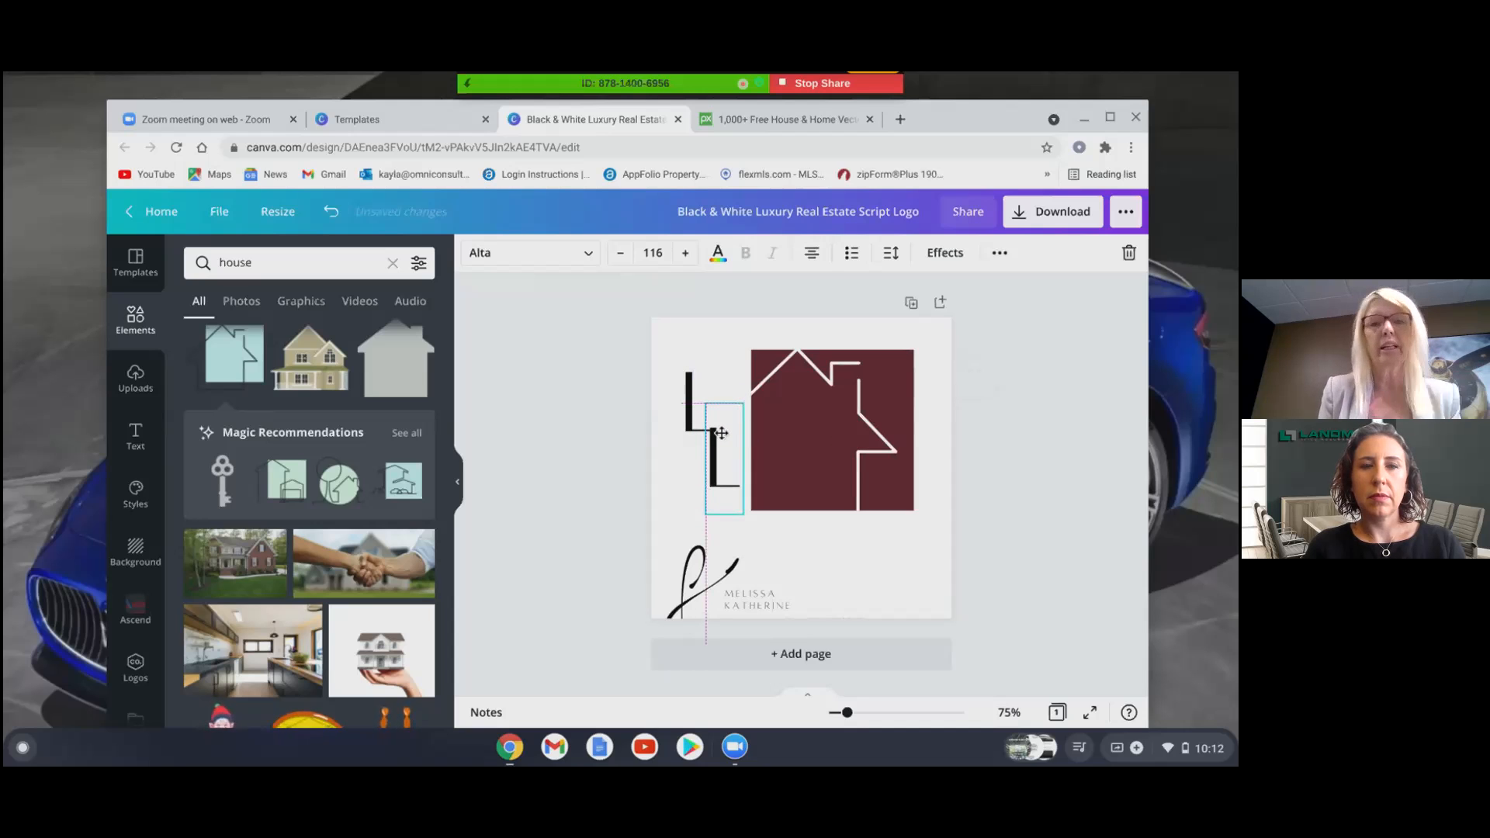
pyautogui.moveTo(721, 434); pyautogui.dragTo(721, 433)
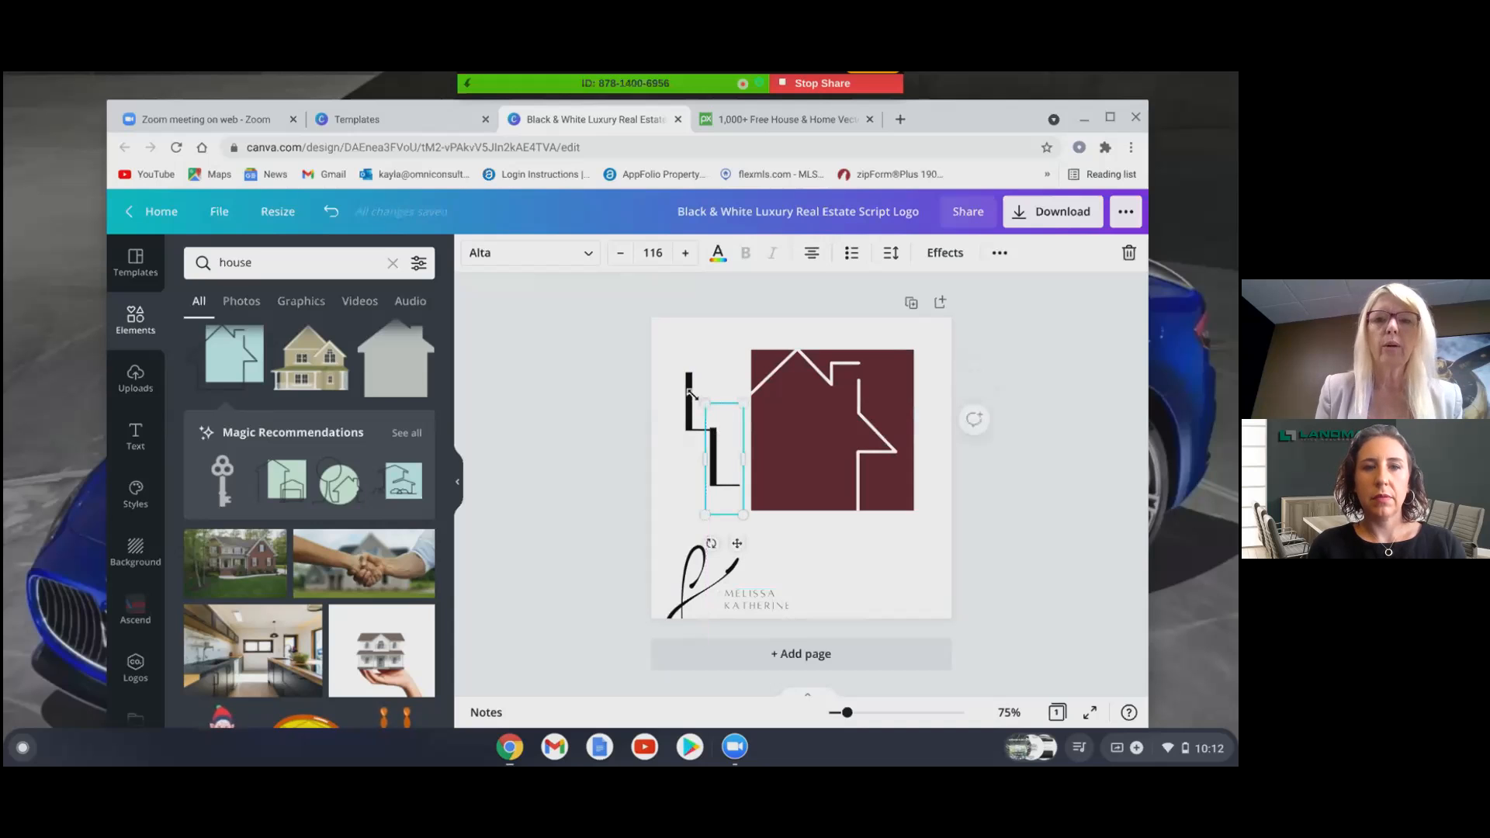
pyautogui.click(481, 408)
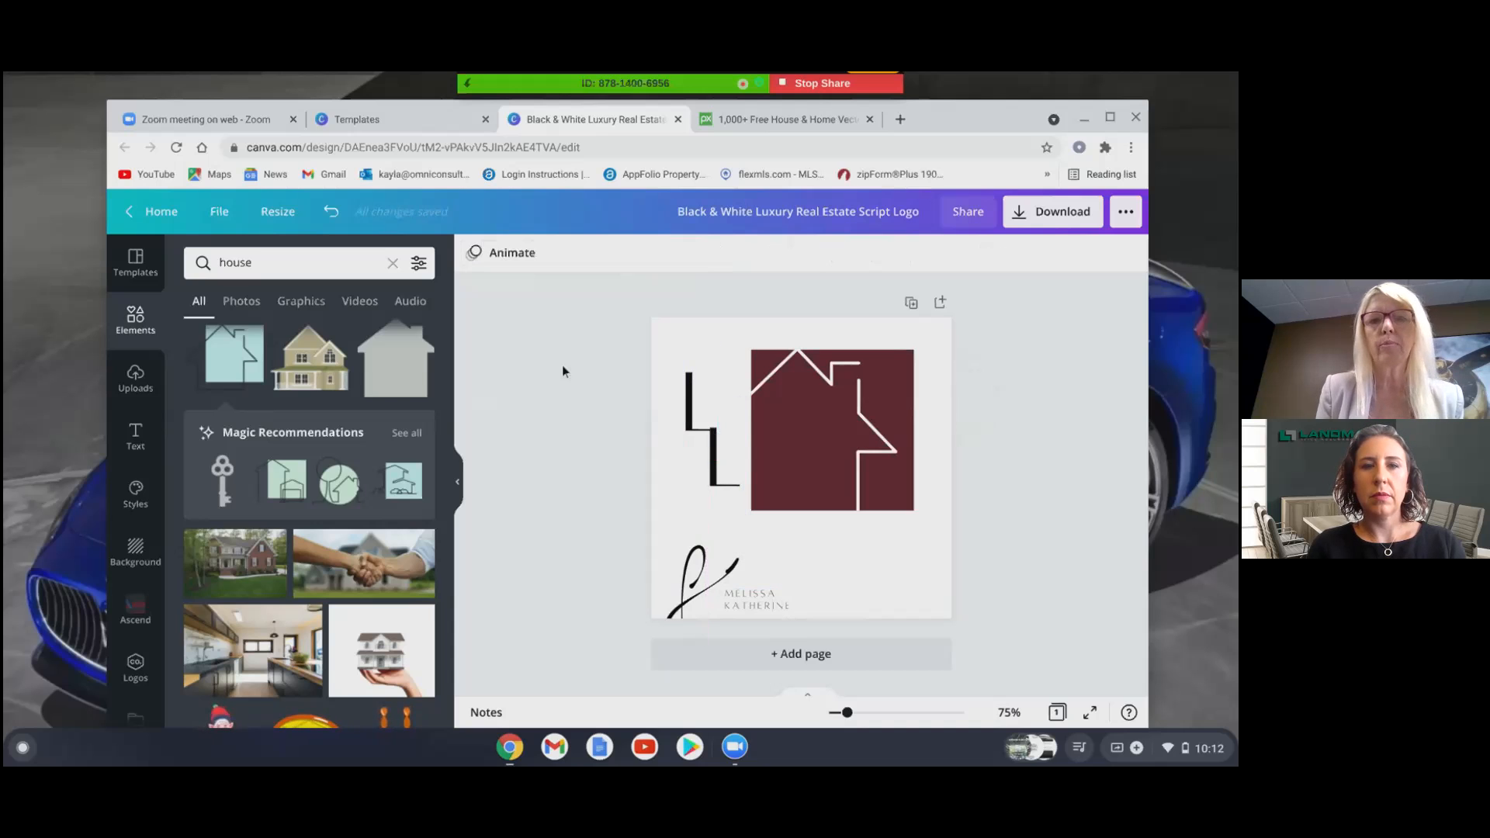
pyautogui.click(686, 398)
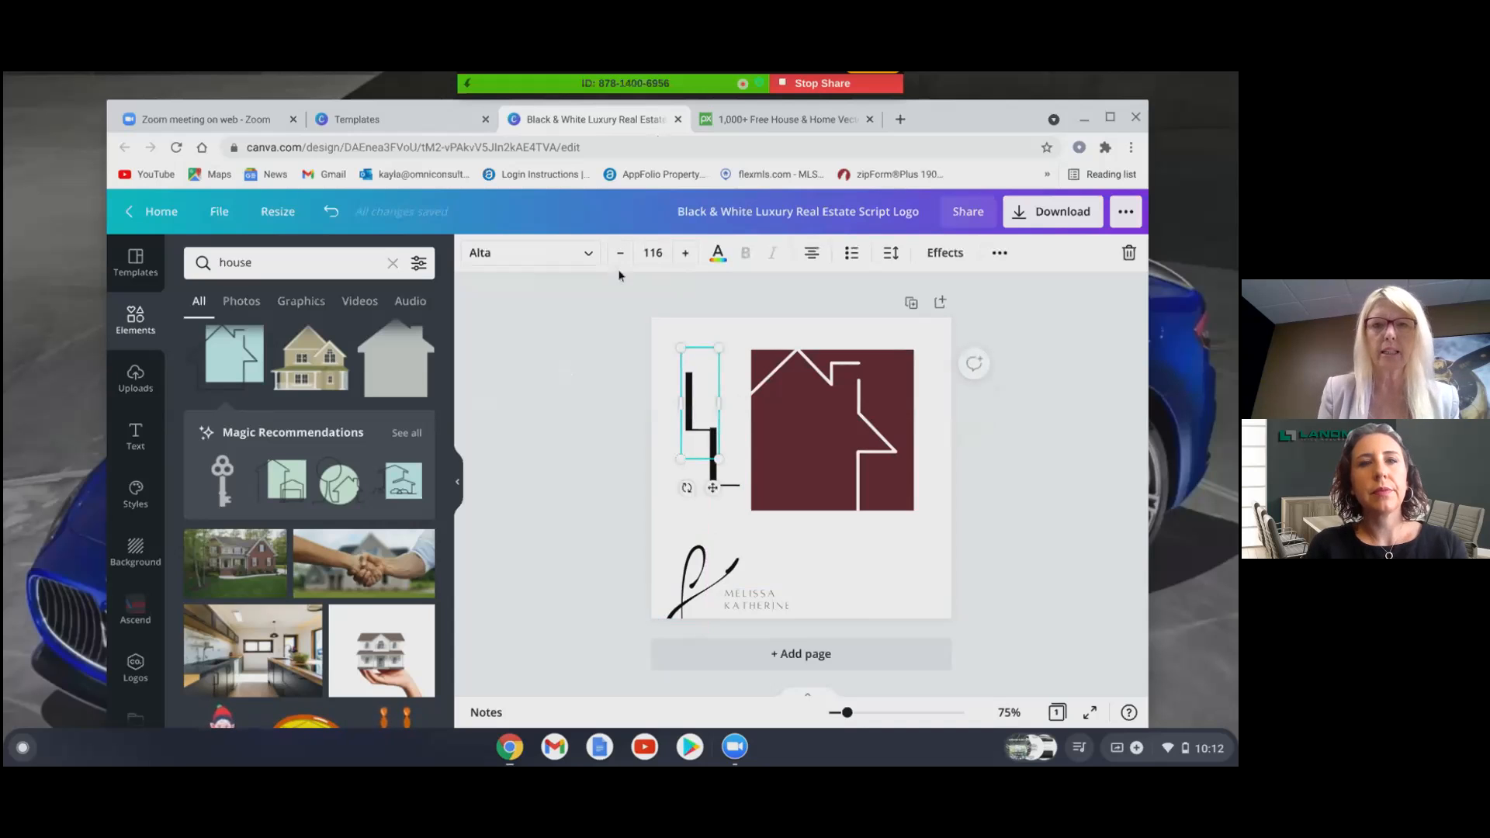
# - Make the upper L white and move it onto the maroon house
pyautogui.click(718, 254)
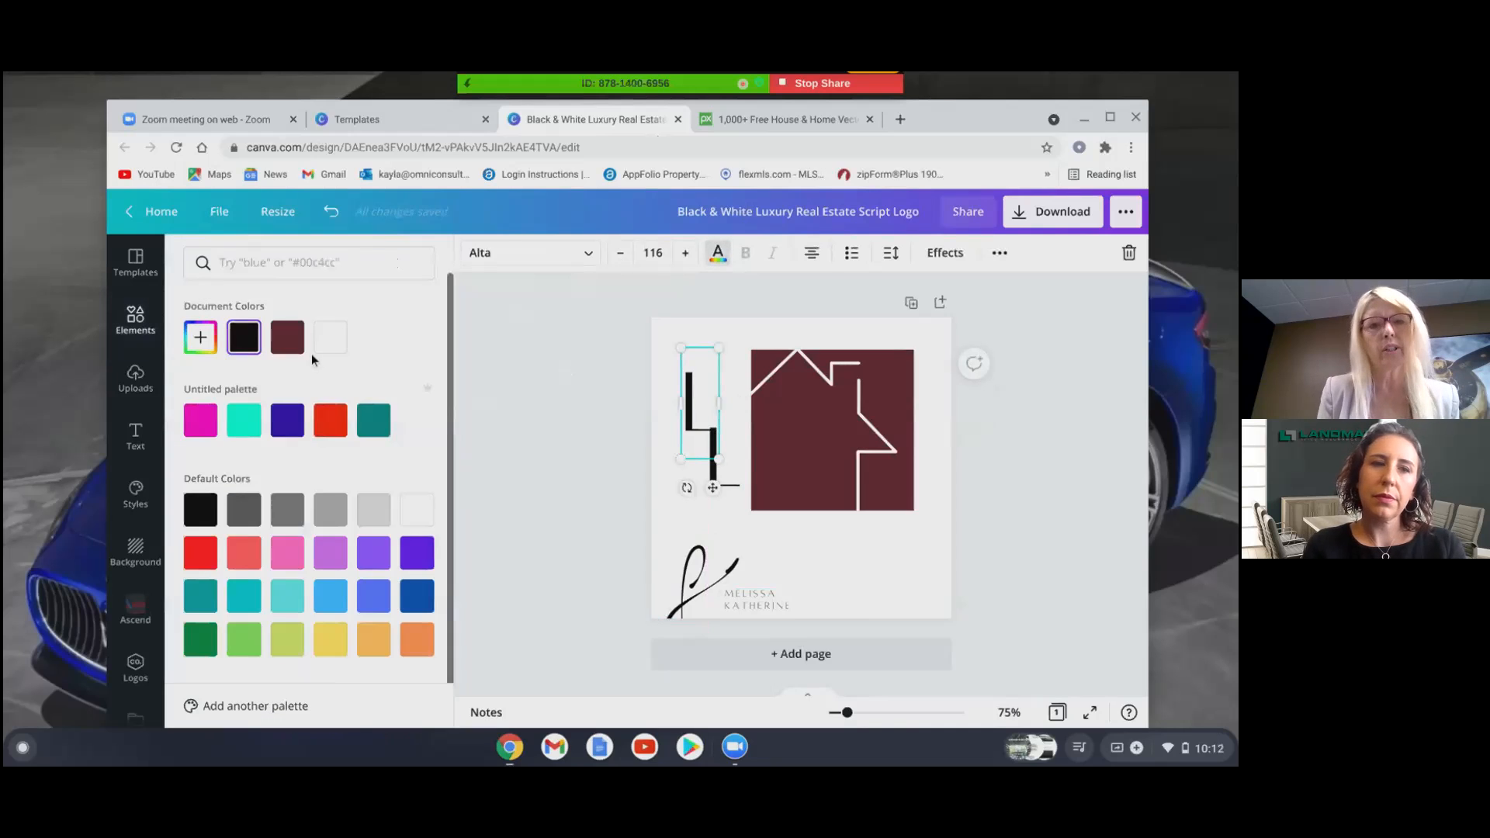
pyautogui.click(331, 337)
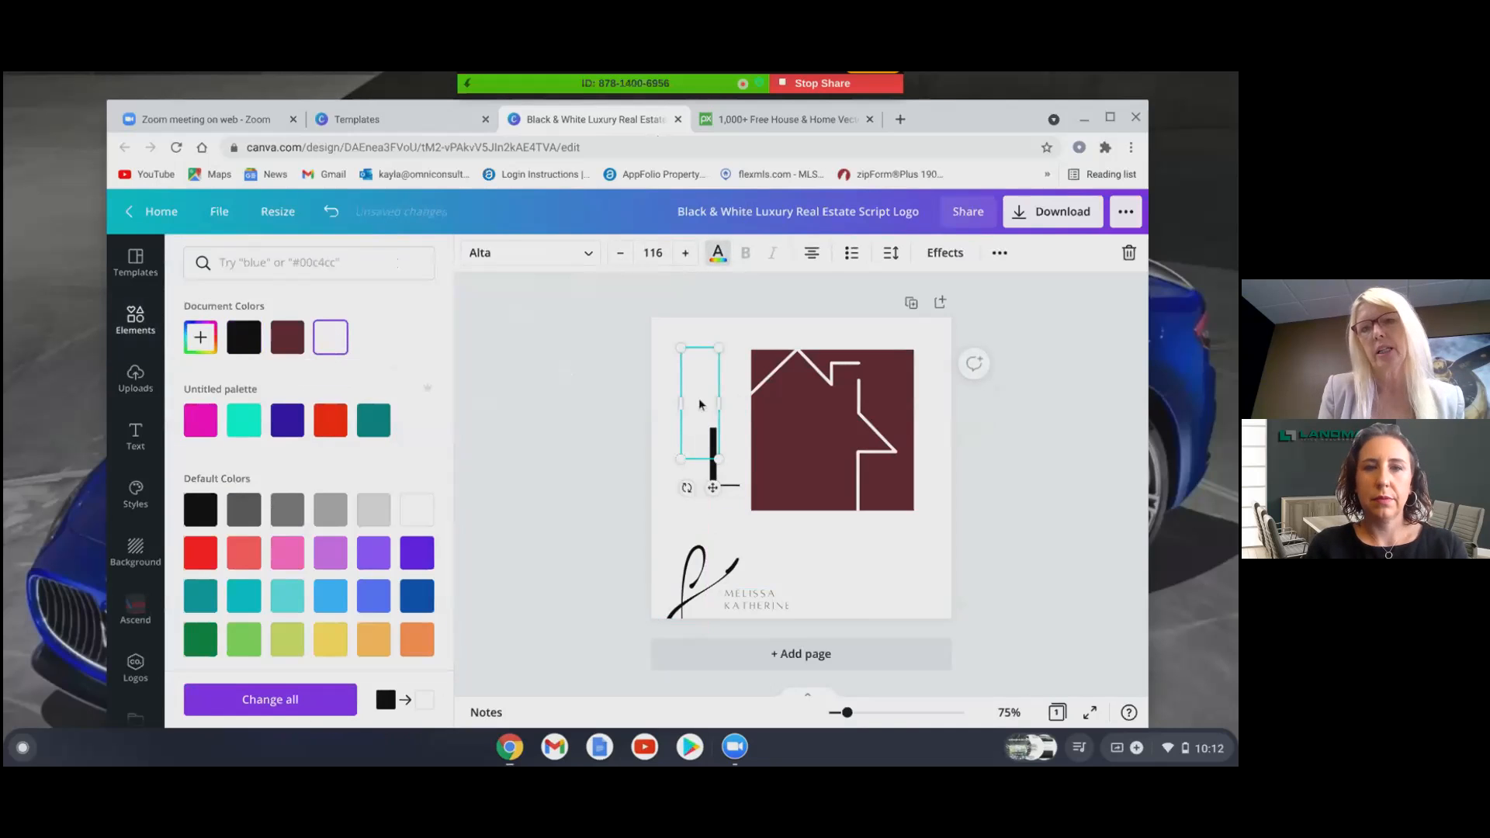
pyautogui.moveTo(695, 400); pyautogui.dragTo(778, 430)
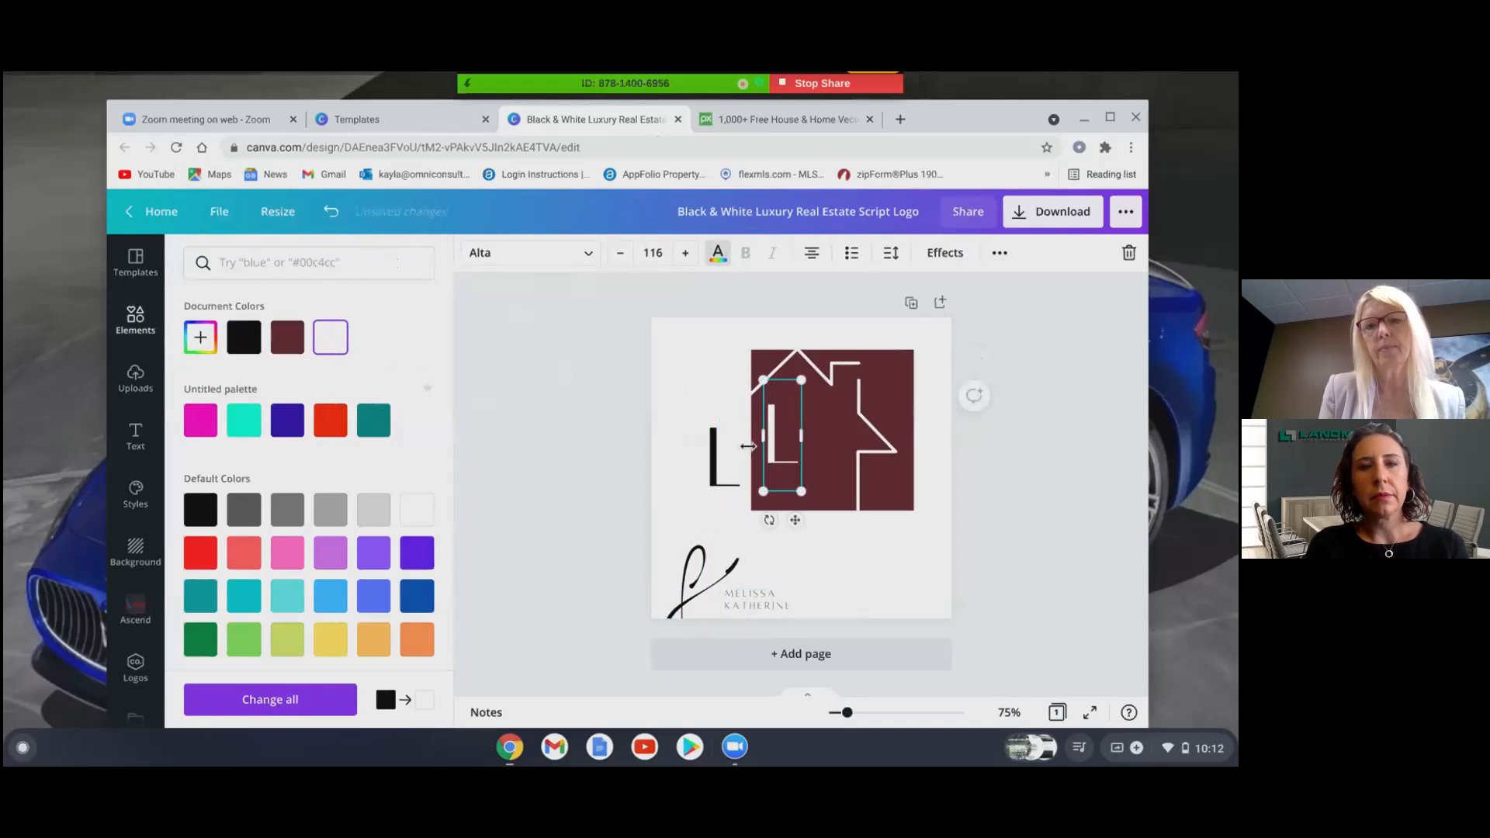
# - Make the black L light grey and place it on the house as a shadow of the white L
pyautogui.click(716, 481)
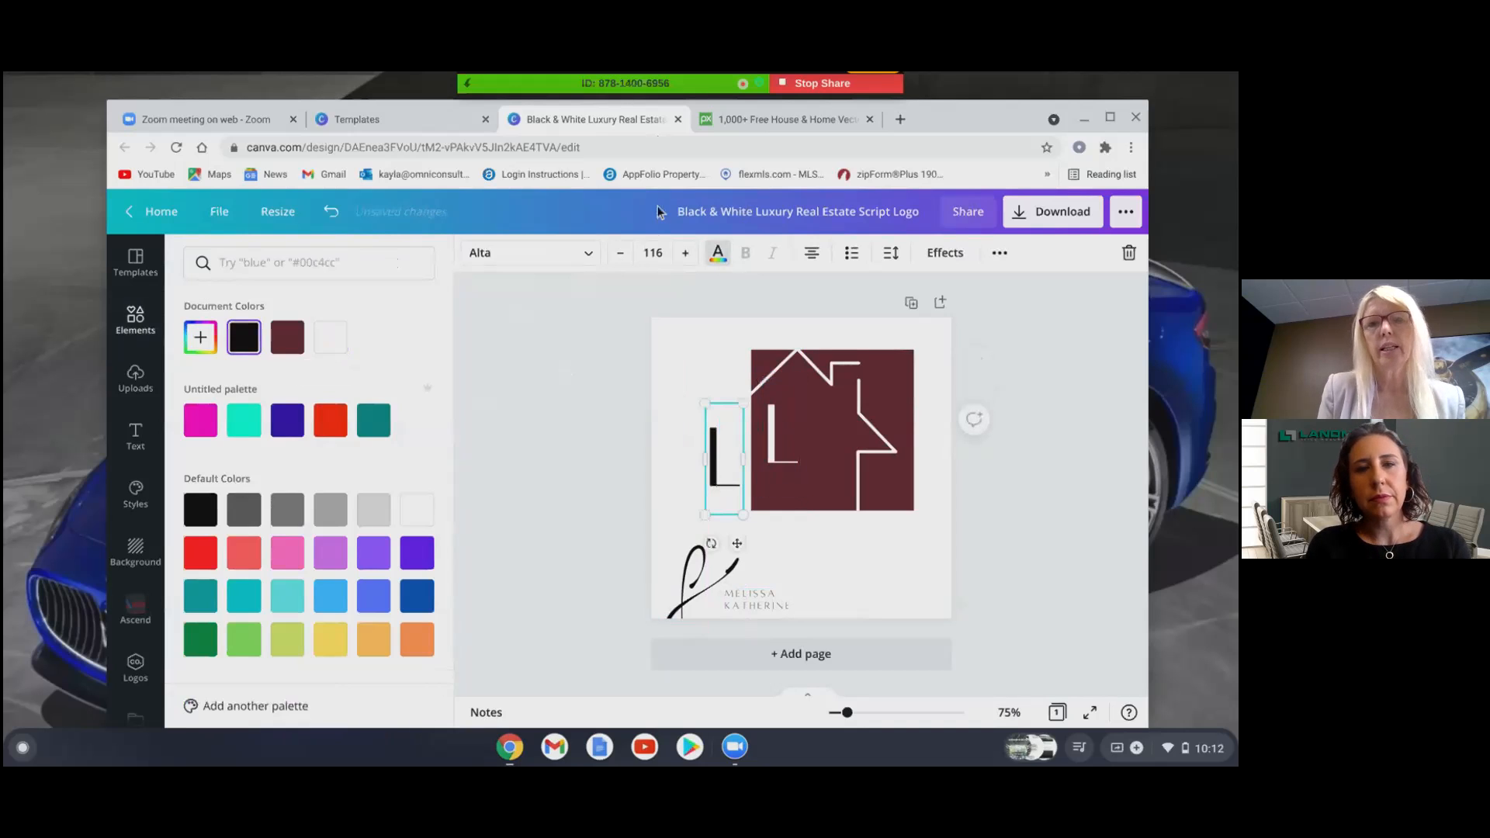
pyautogui.click(716, 264)
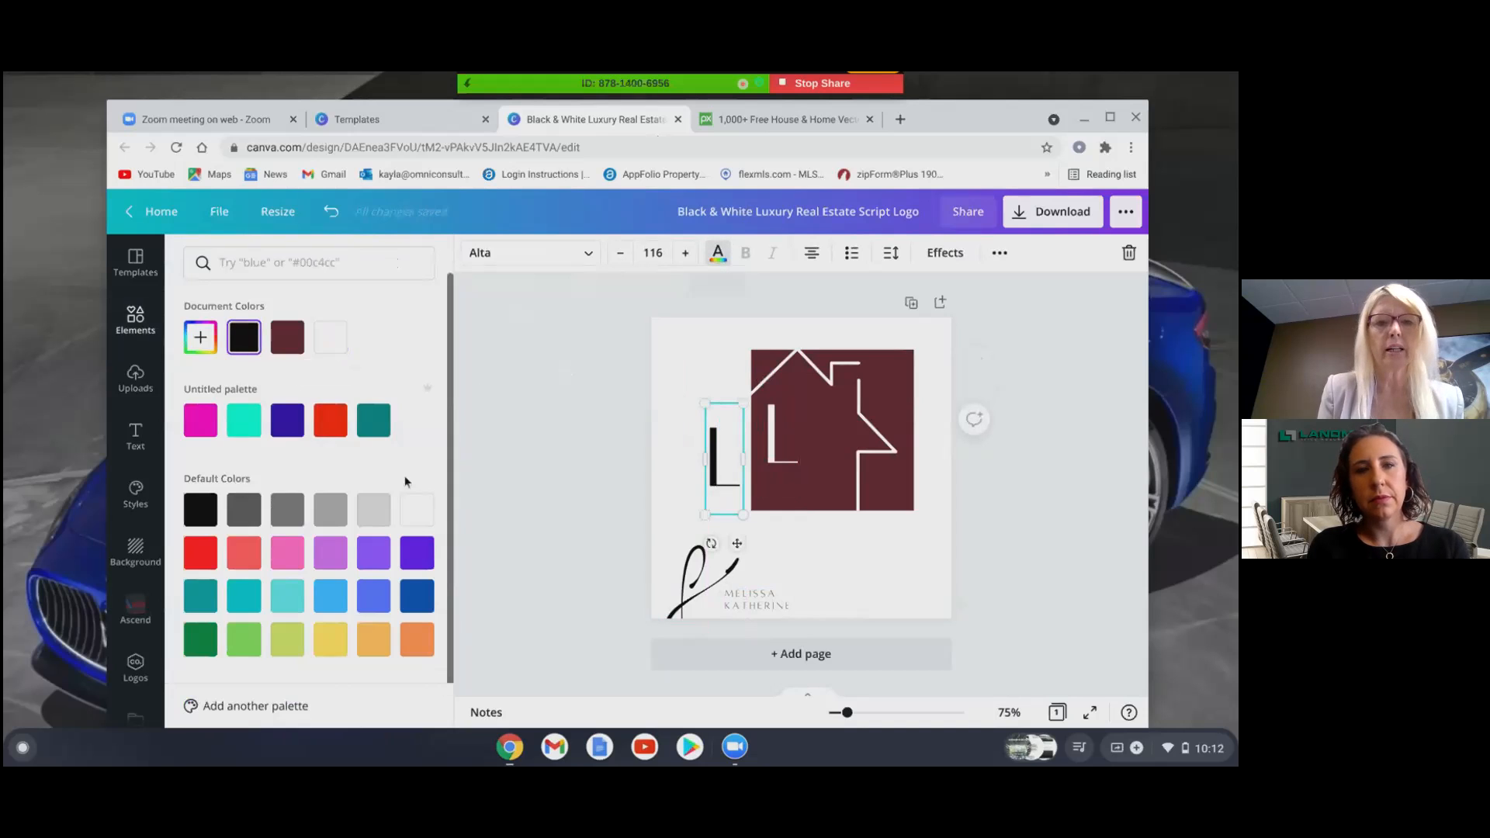
pyautogui.click(374, 511)
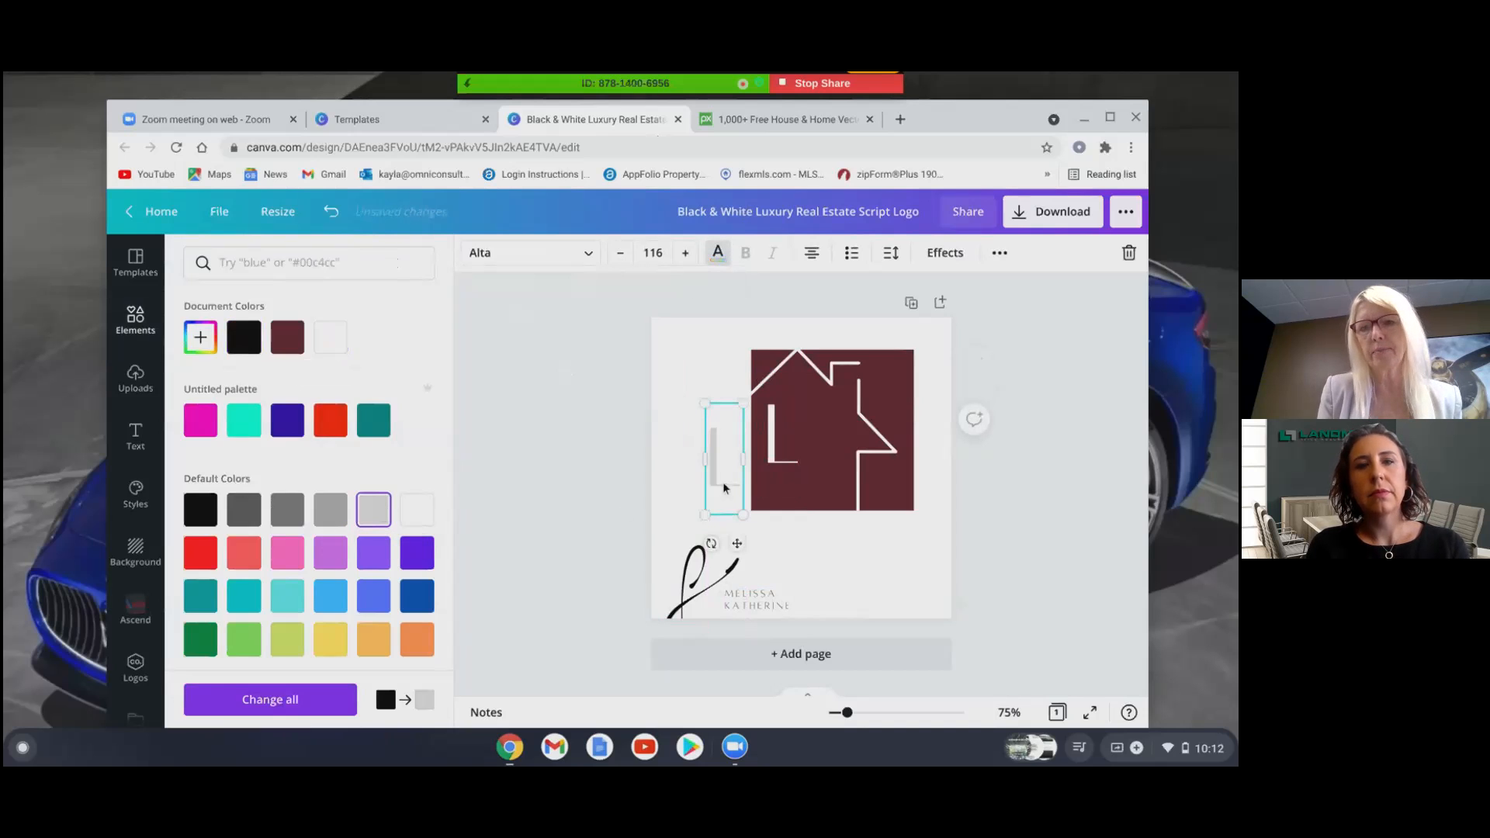
pyautogui.moveTo(716, 481); pyautogui.dragTo(767, 461)
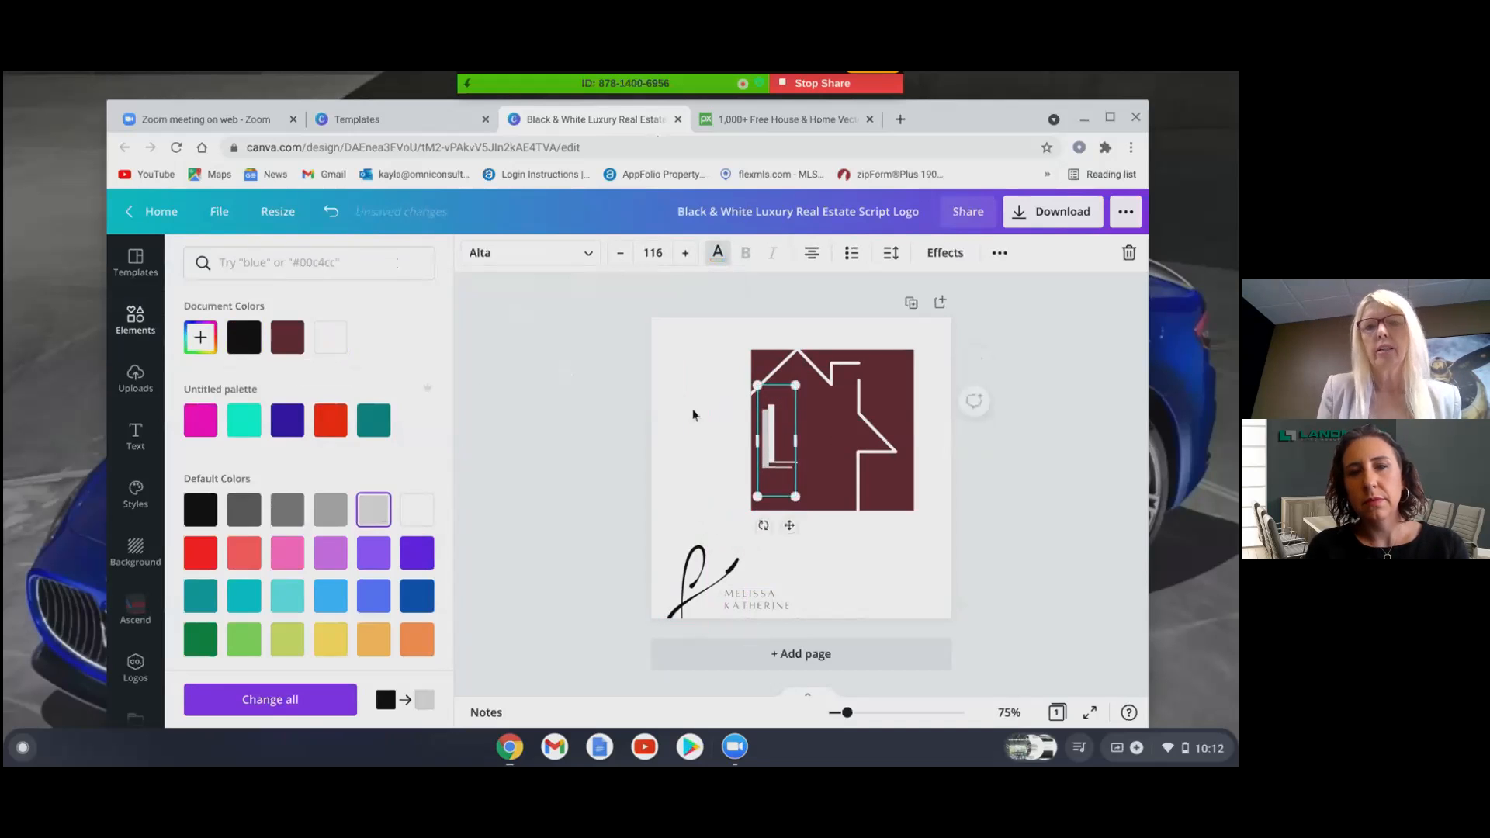
pyautogui.click(558, 437)
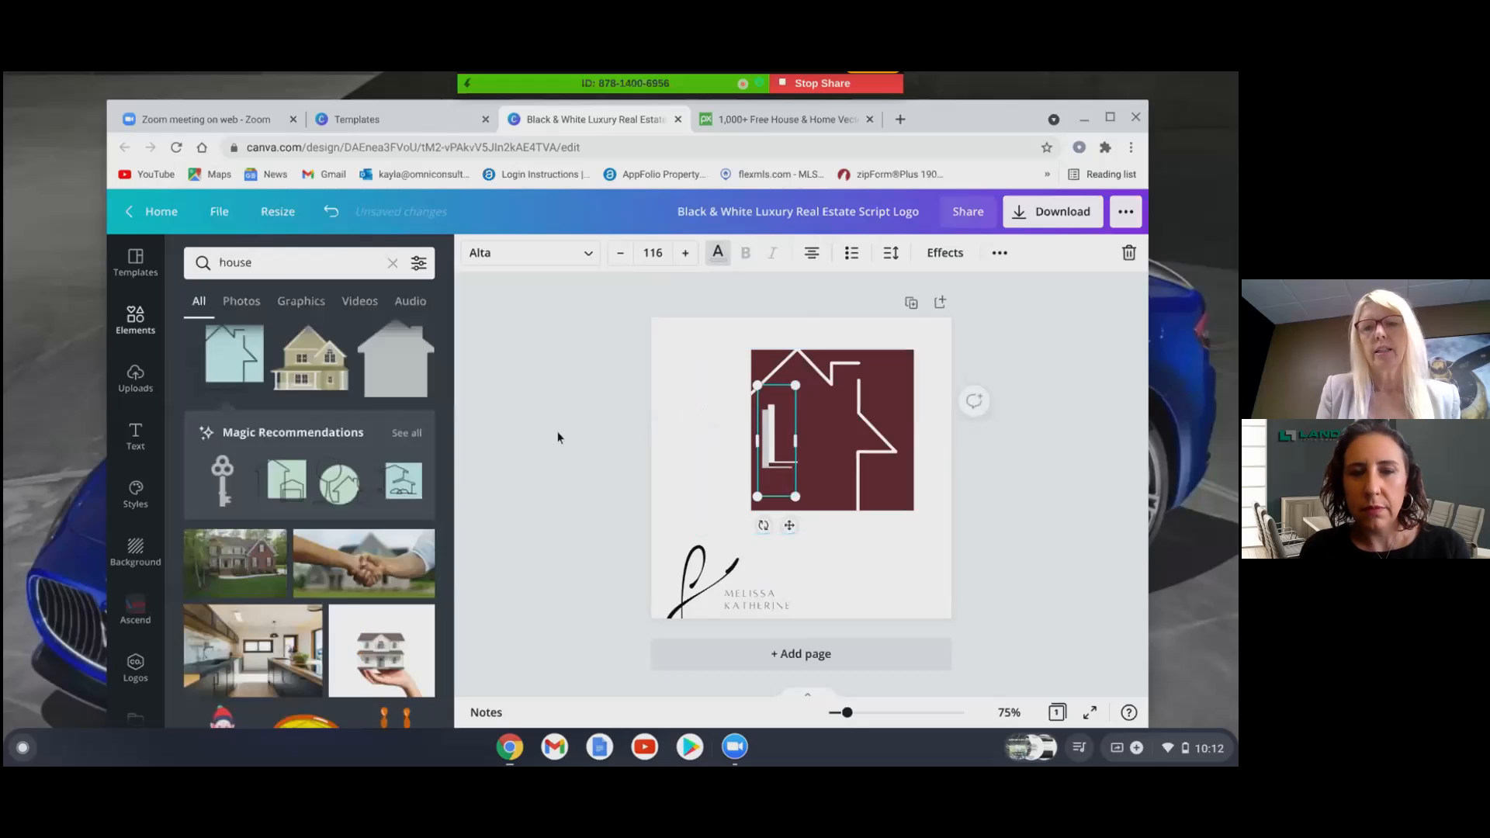
# - Move the script signature text up beside the house
pyautogui.click(992, 549)
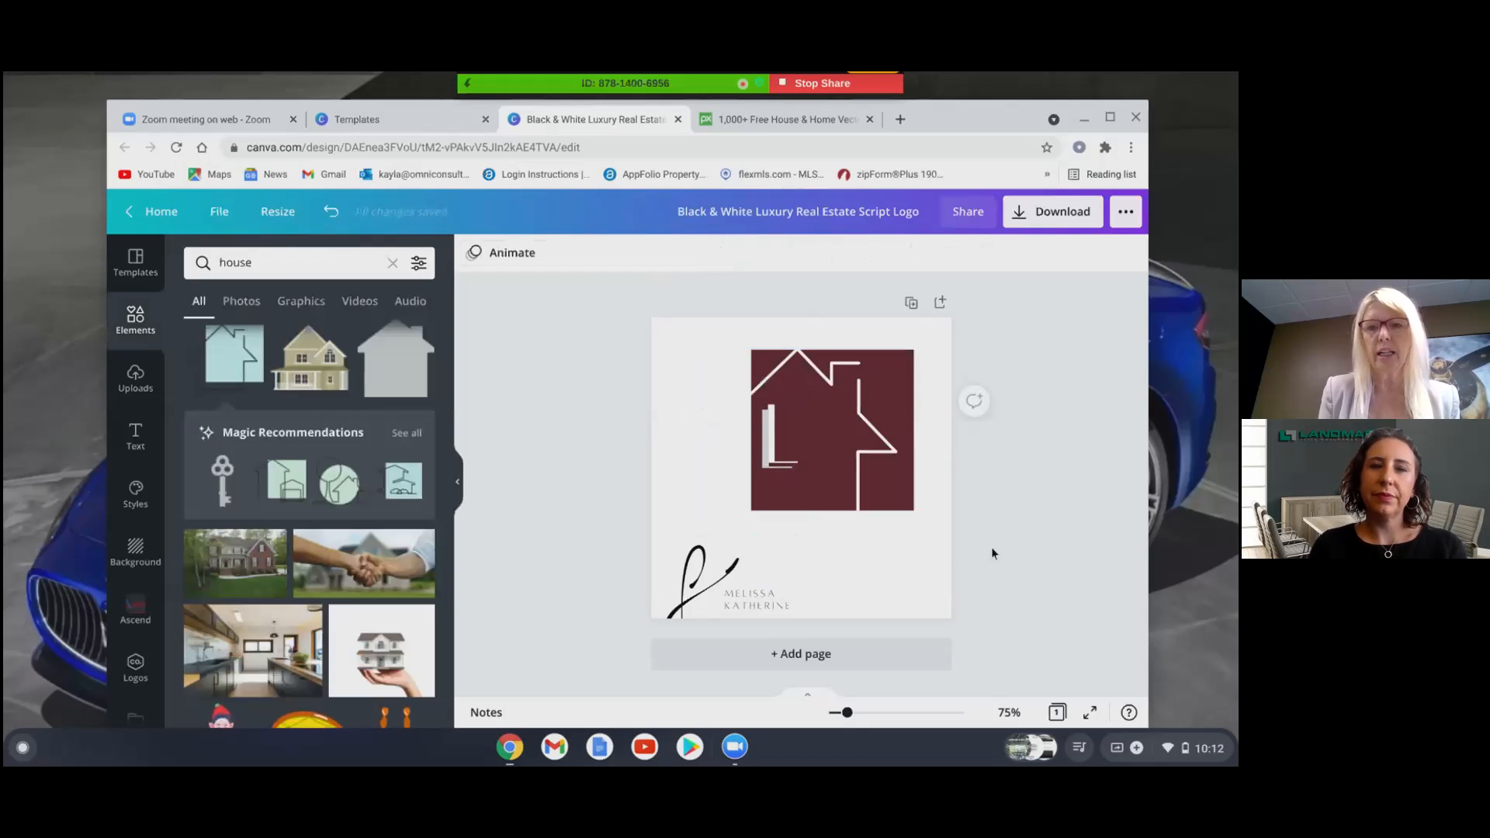
pyautogui.click(692, 572)
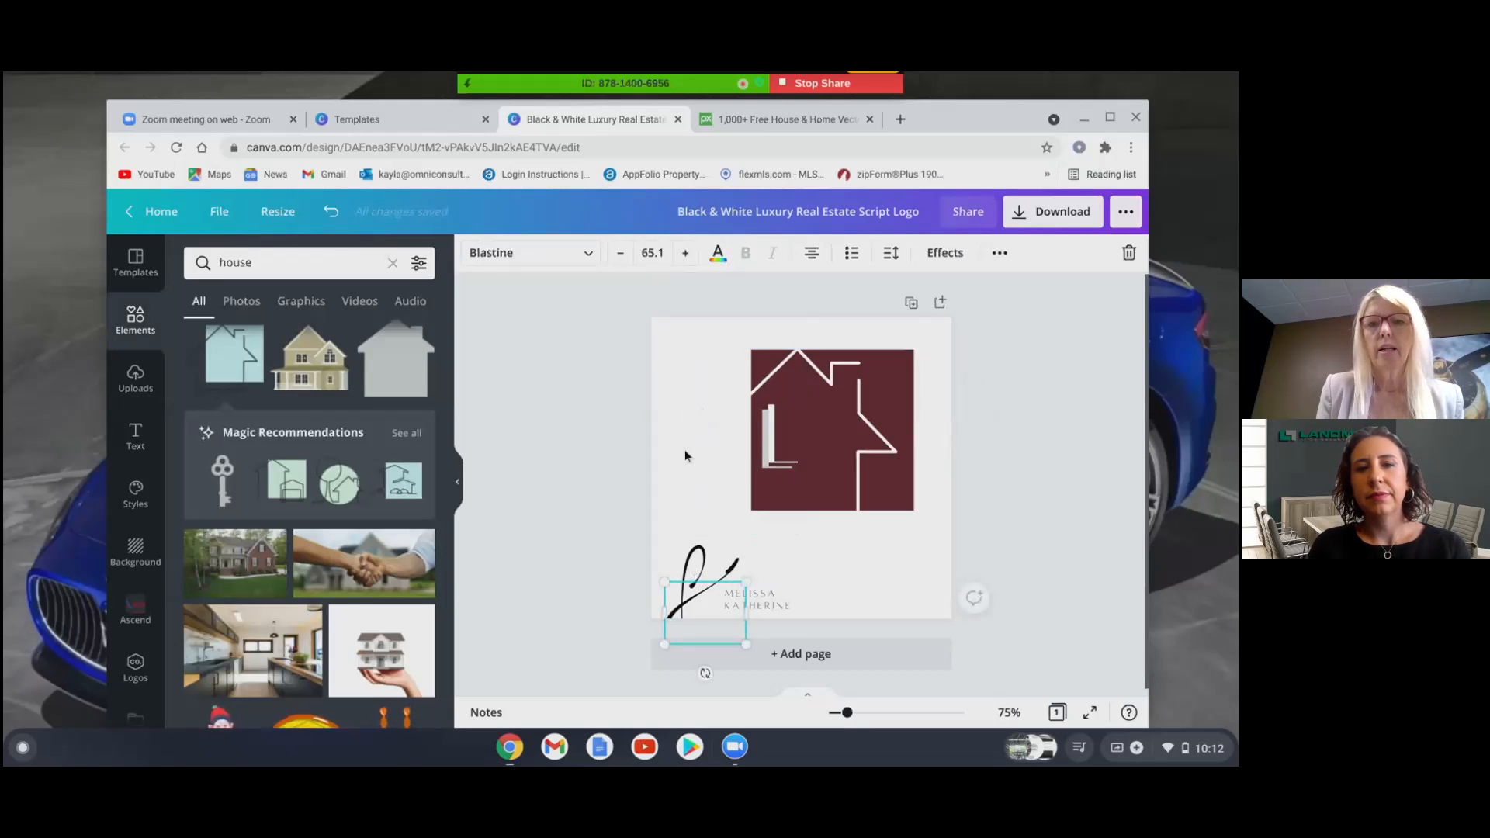
pyautogui.moveTo(689, 603); pyautogui.dragTo(683, 482)
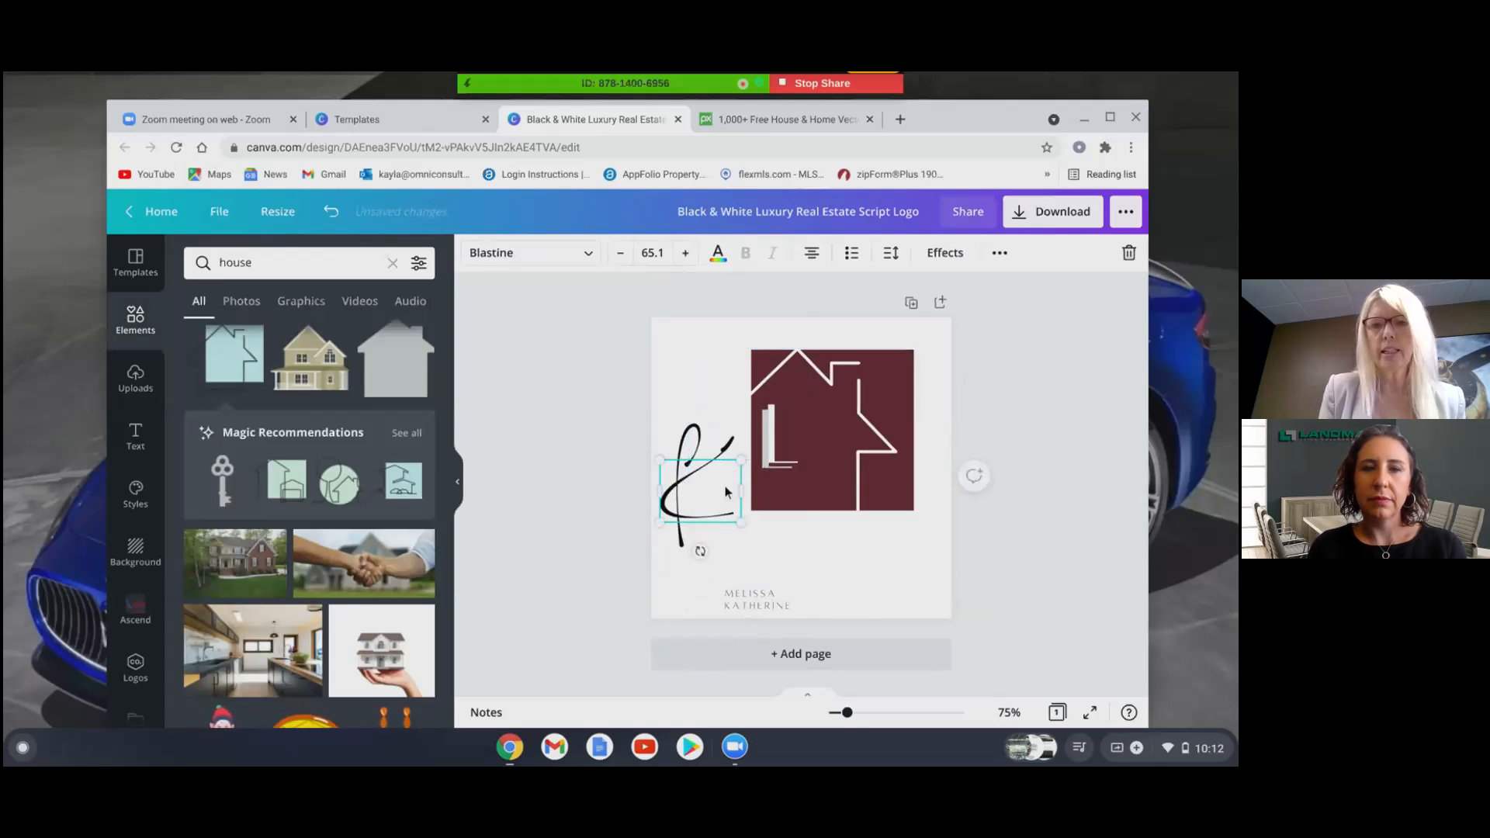
# - Replace the signature text with a script 'S' and drag it into the maroon house
pyautogui.doubleClick(712, 513)
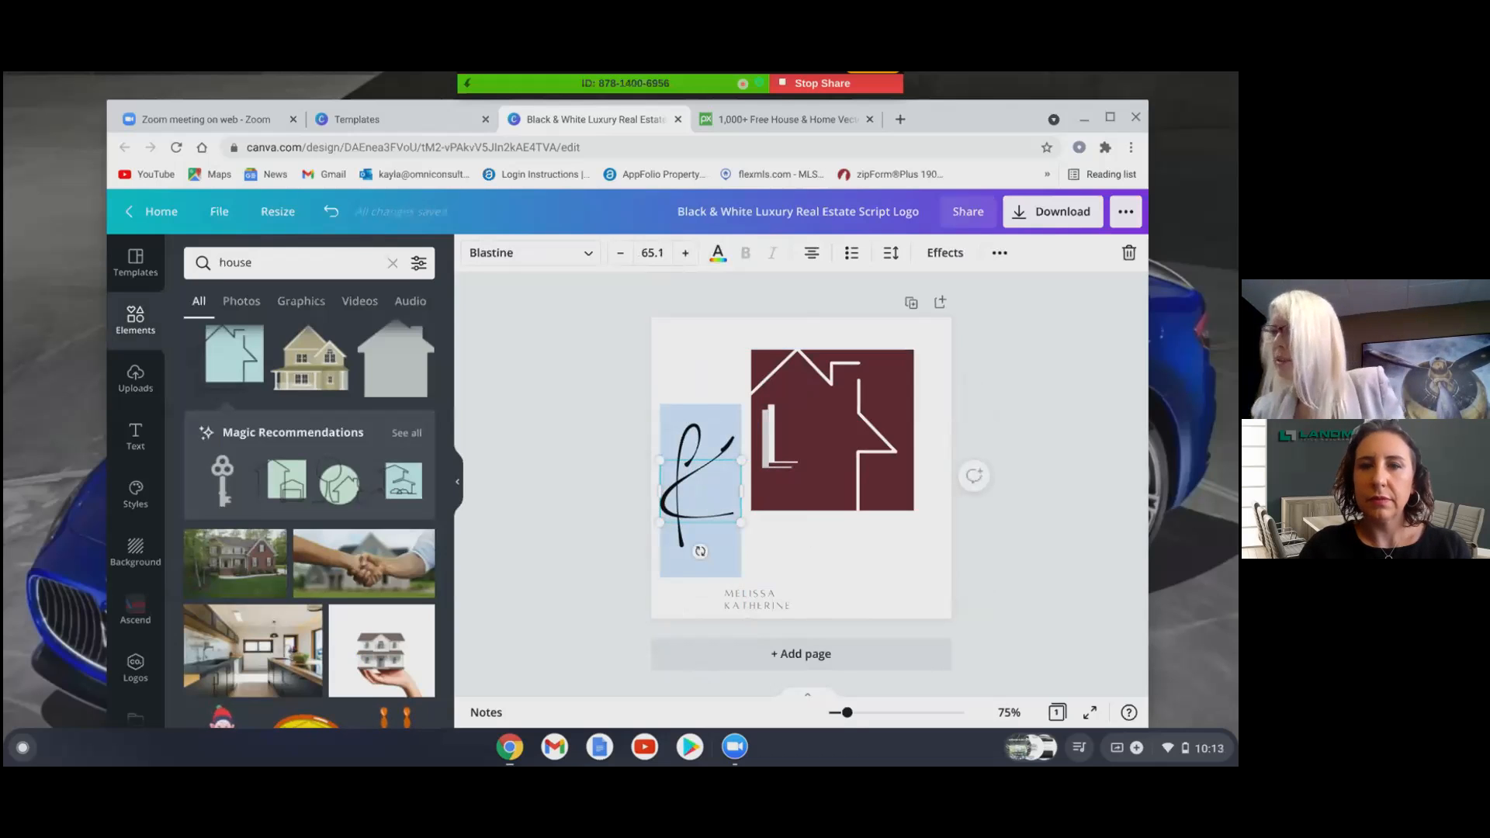
pyautogui.press('BackSpace')
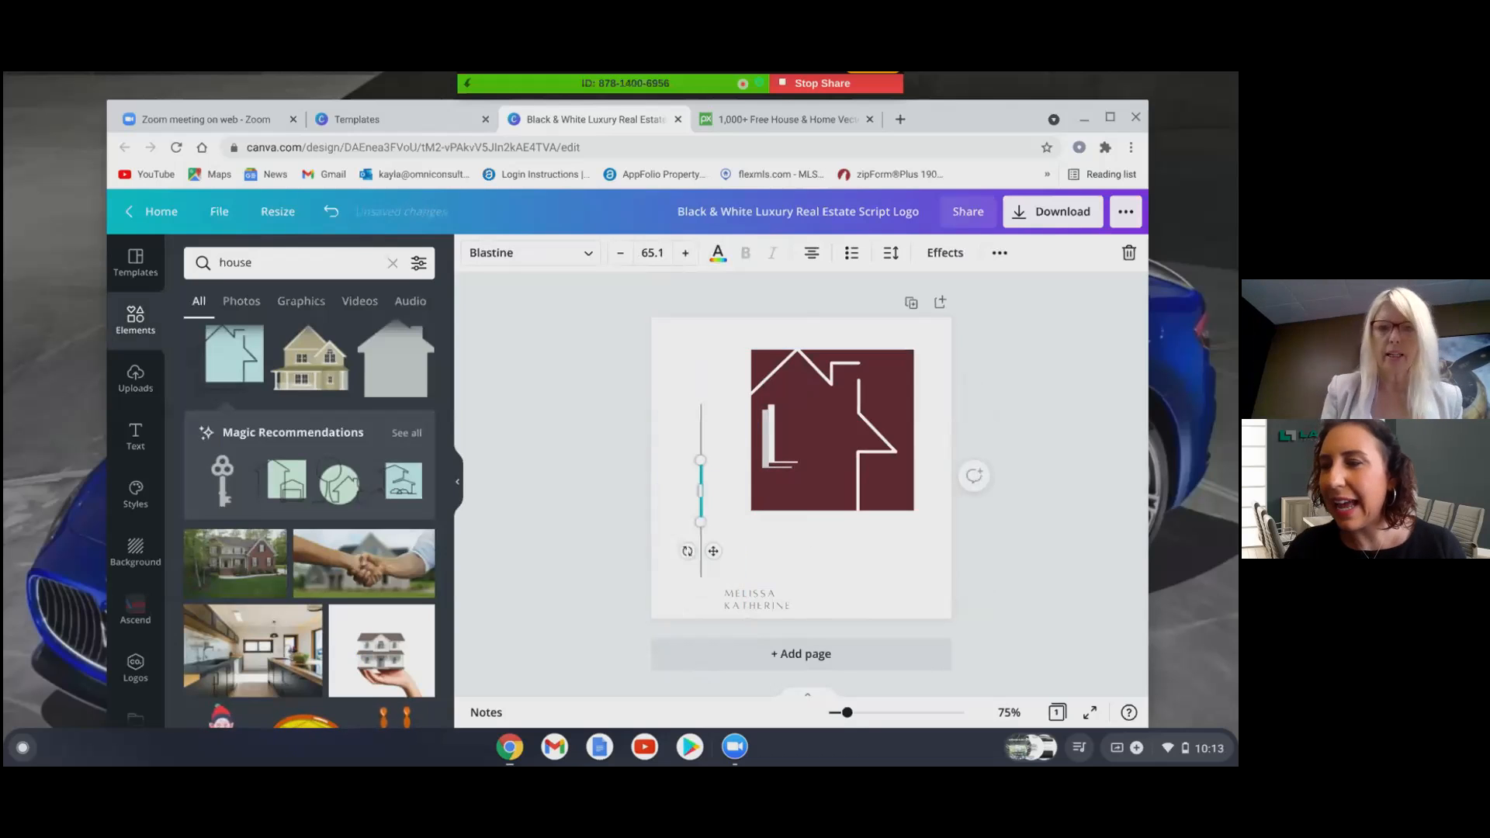
pyautogui.write('S')
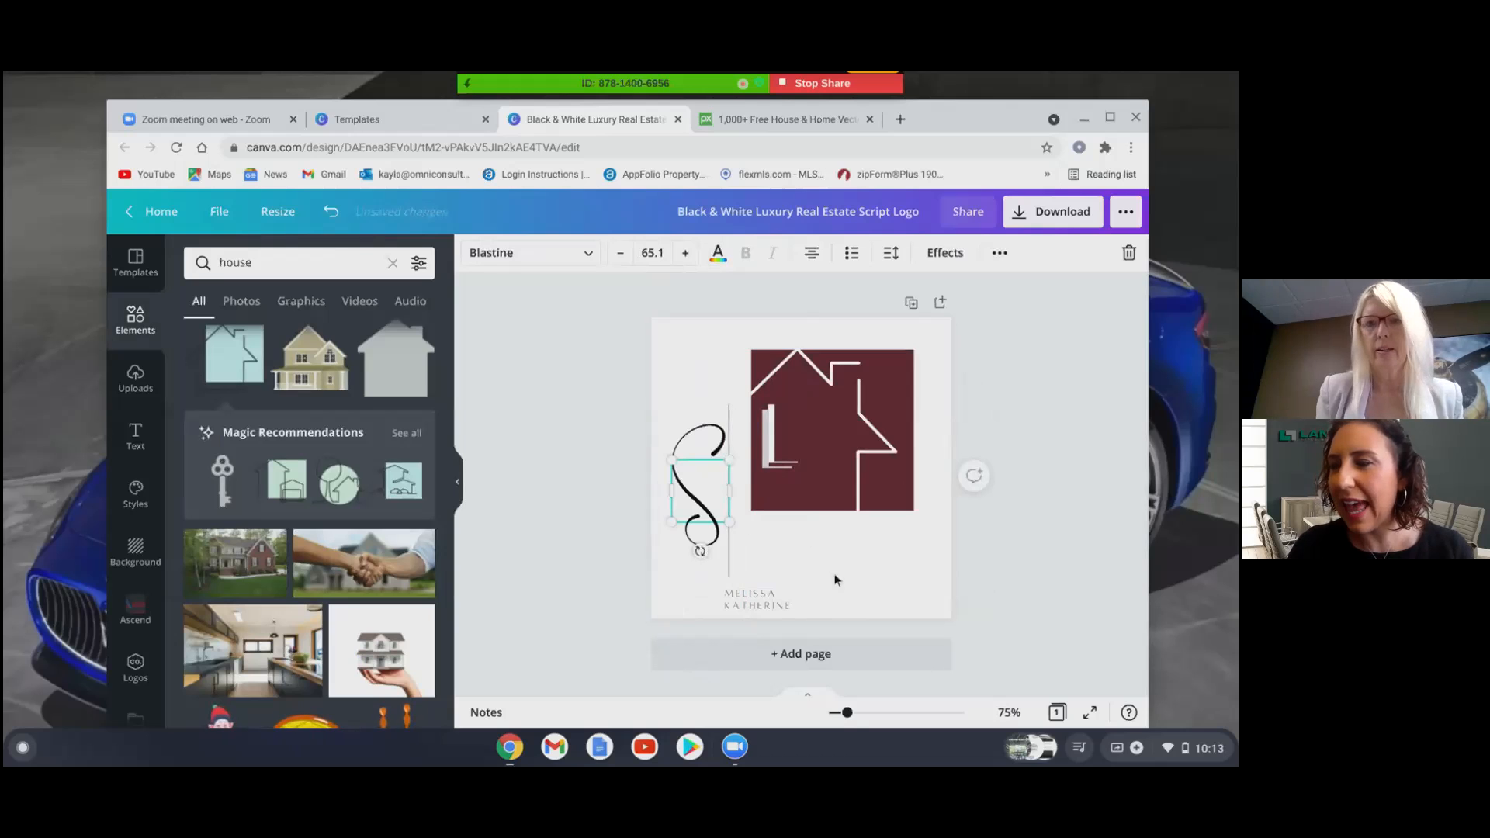
pyautogui.click(808, 563)
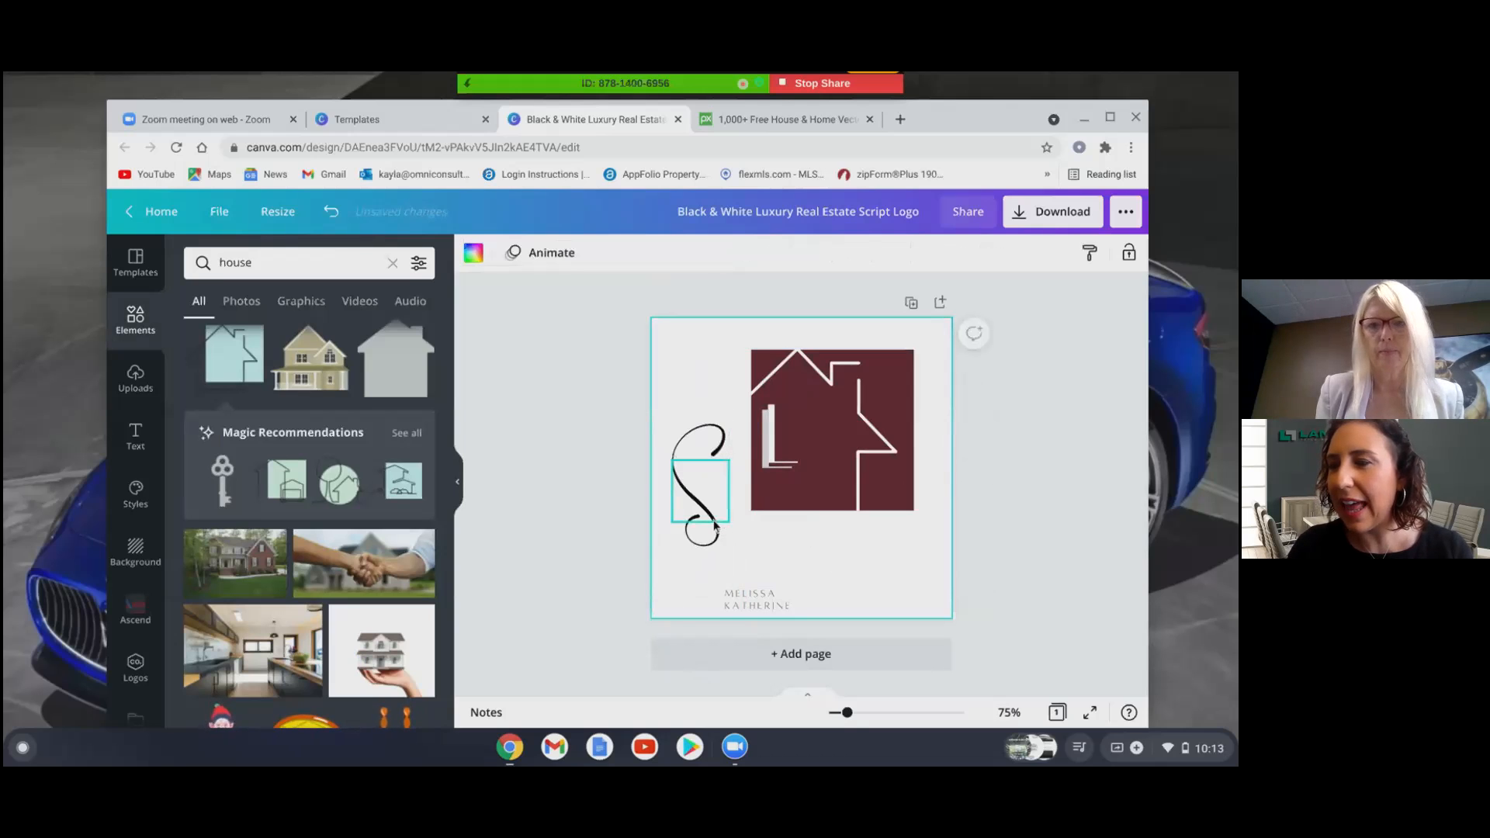
pyautogui.moveTo(716, 525); pyautogui.dragTo(833, 483)
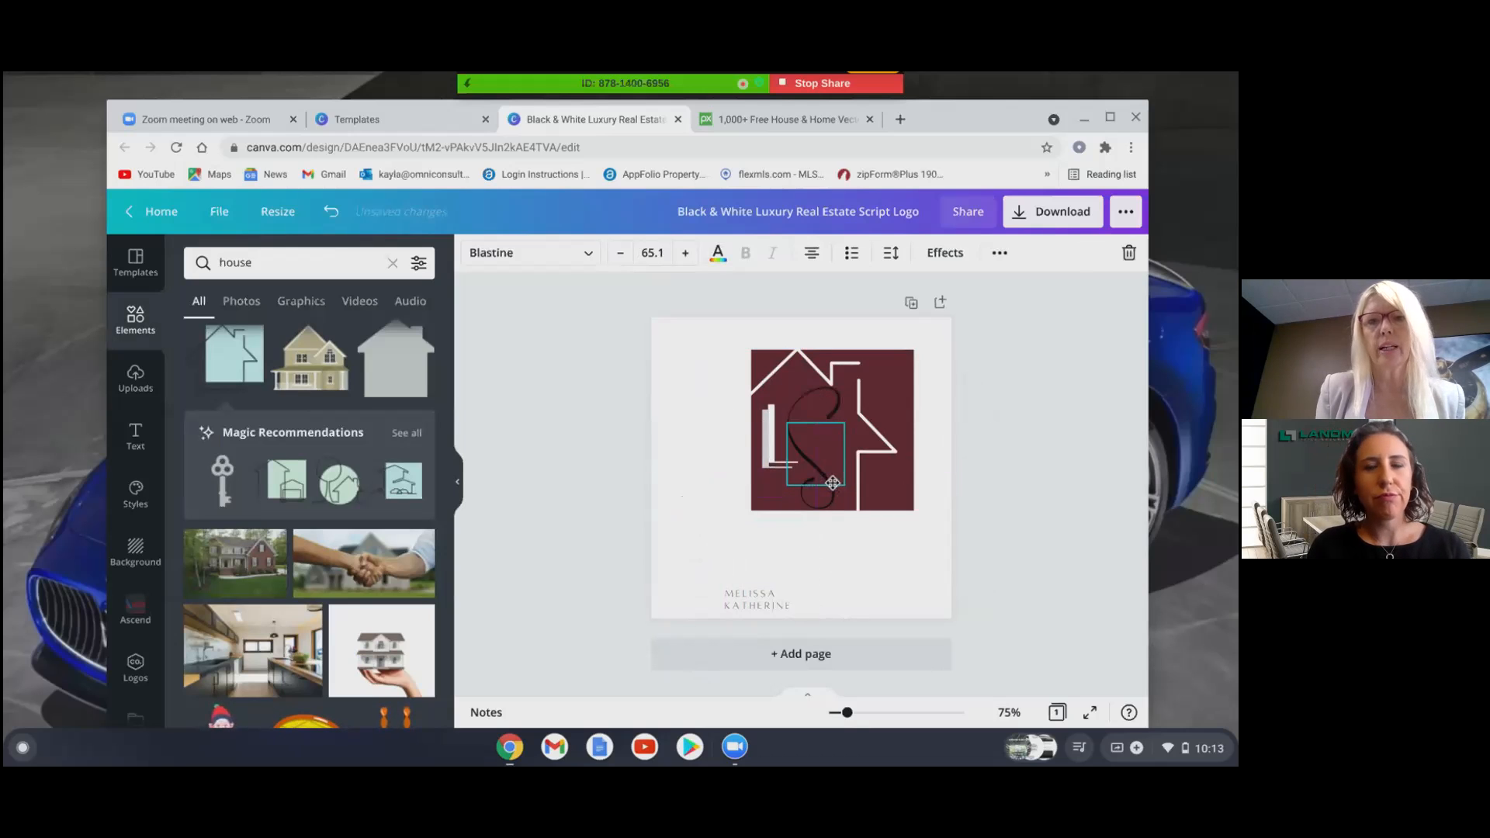
# - Make the script S white
pyautogui.click(719, 261)
pyautogui.click(374, 337)
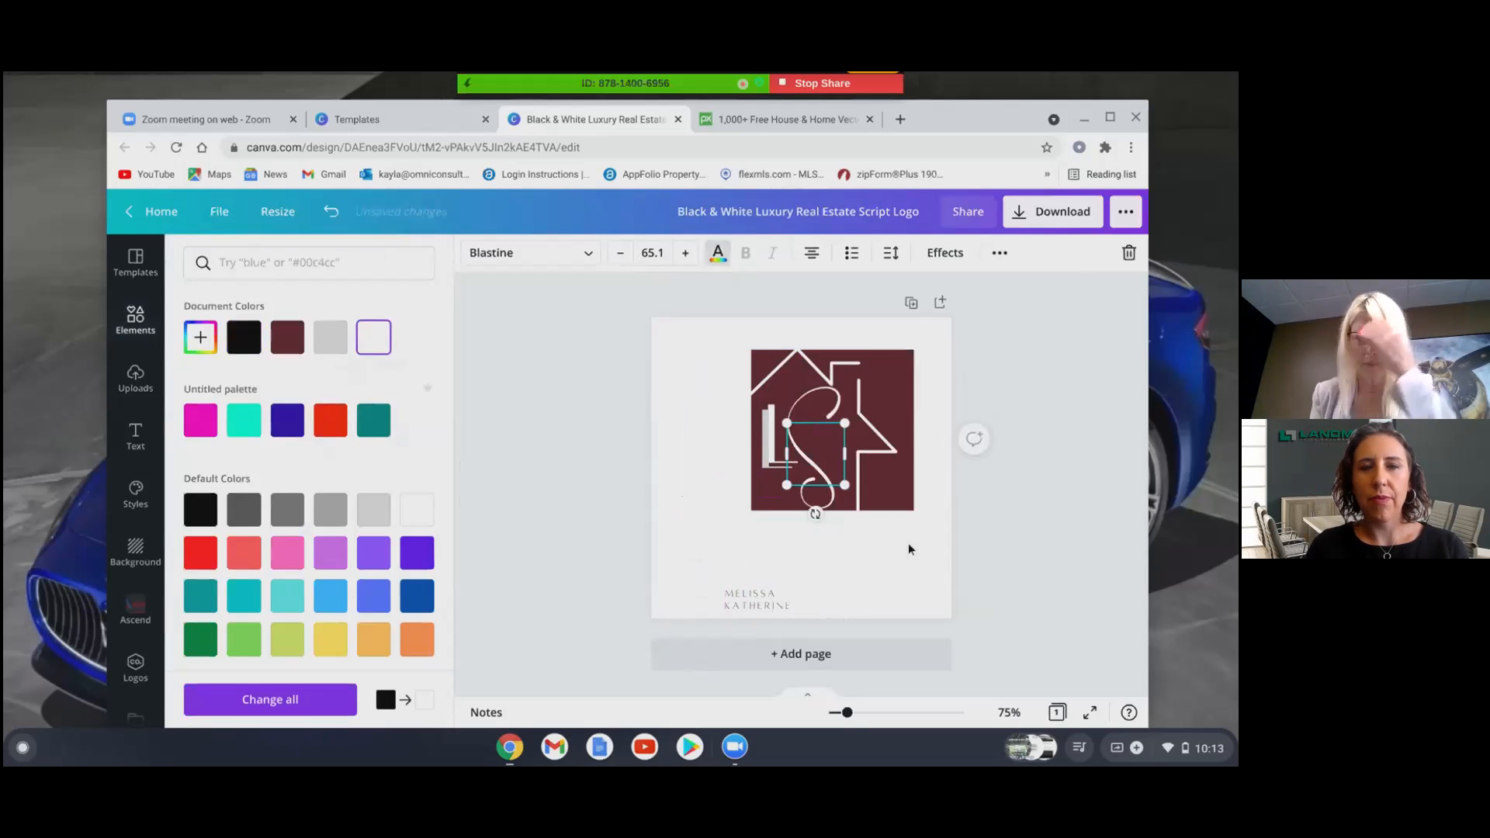
pyautogui.press('Escape')
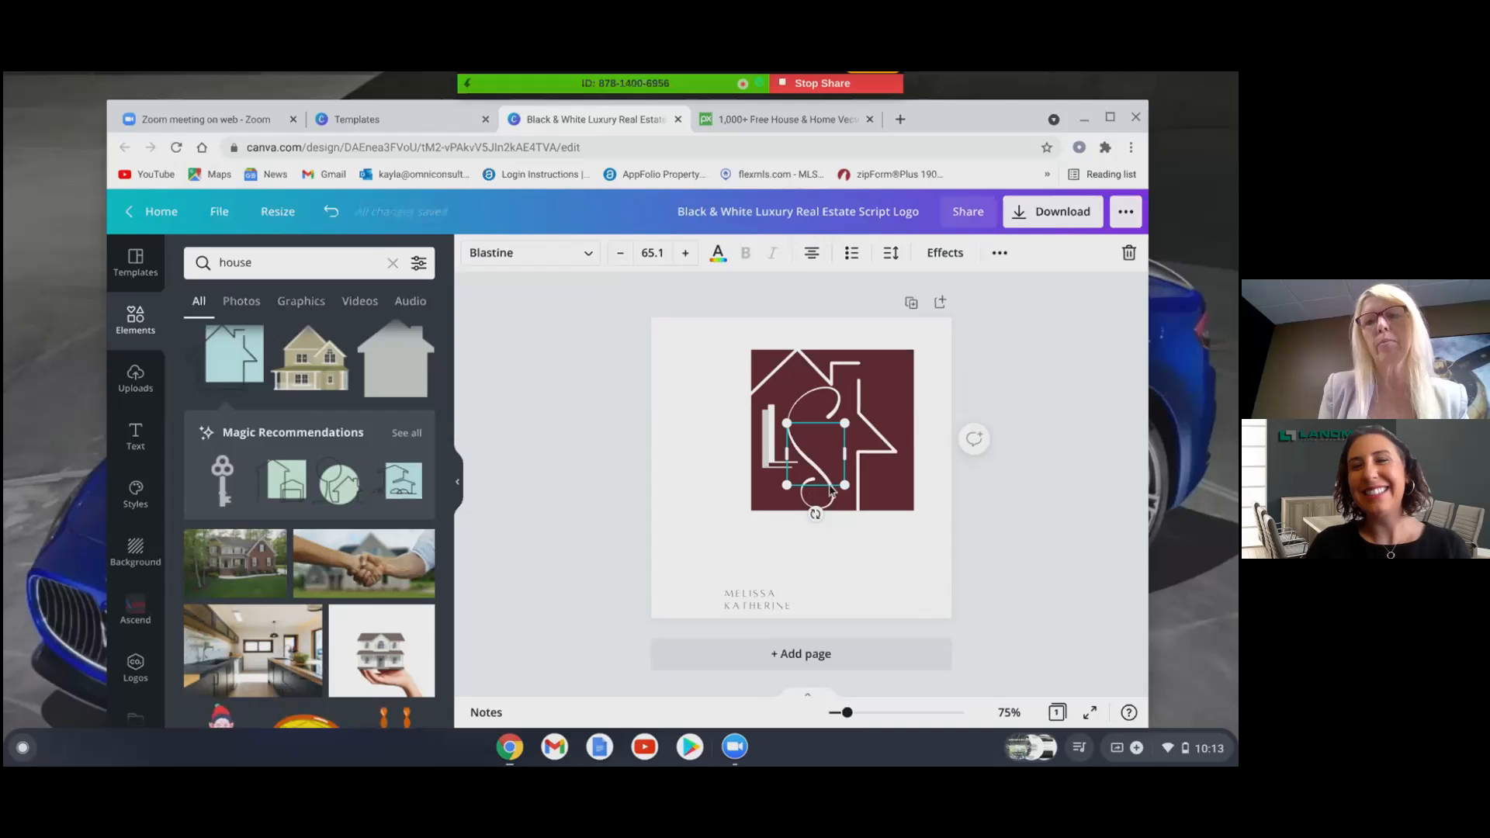
# - Move the script S down and slightly right so its tail hangs over the house's lower edge
pyautogui.moveTo(829, 489); pyautogui.dragTo(821, 491)
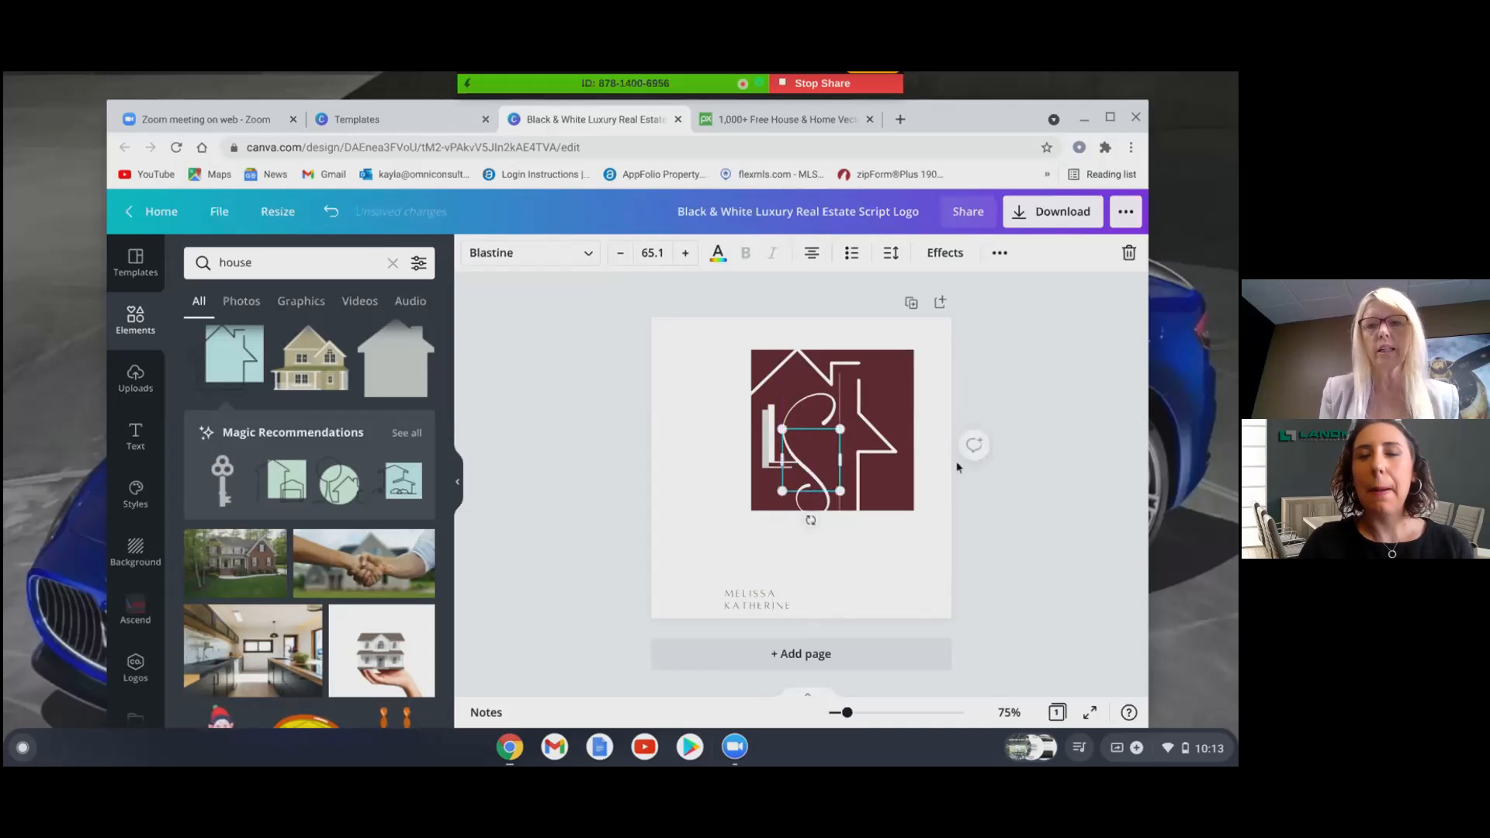
pyautogui.click(931, 540)
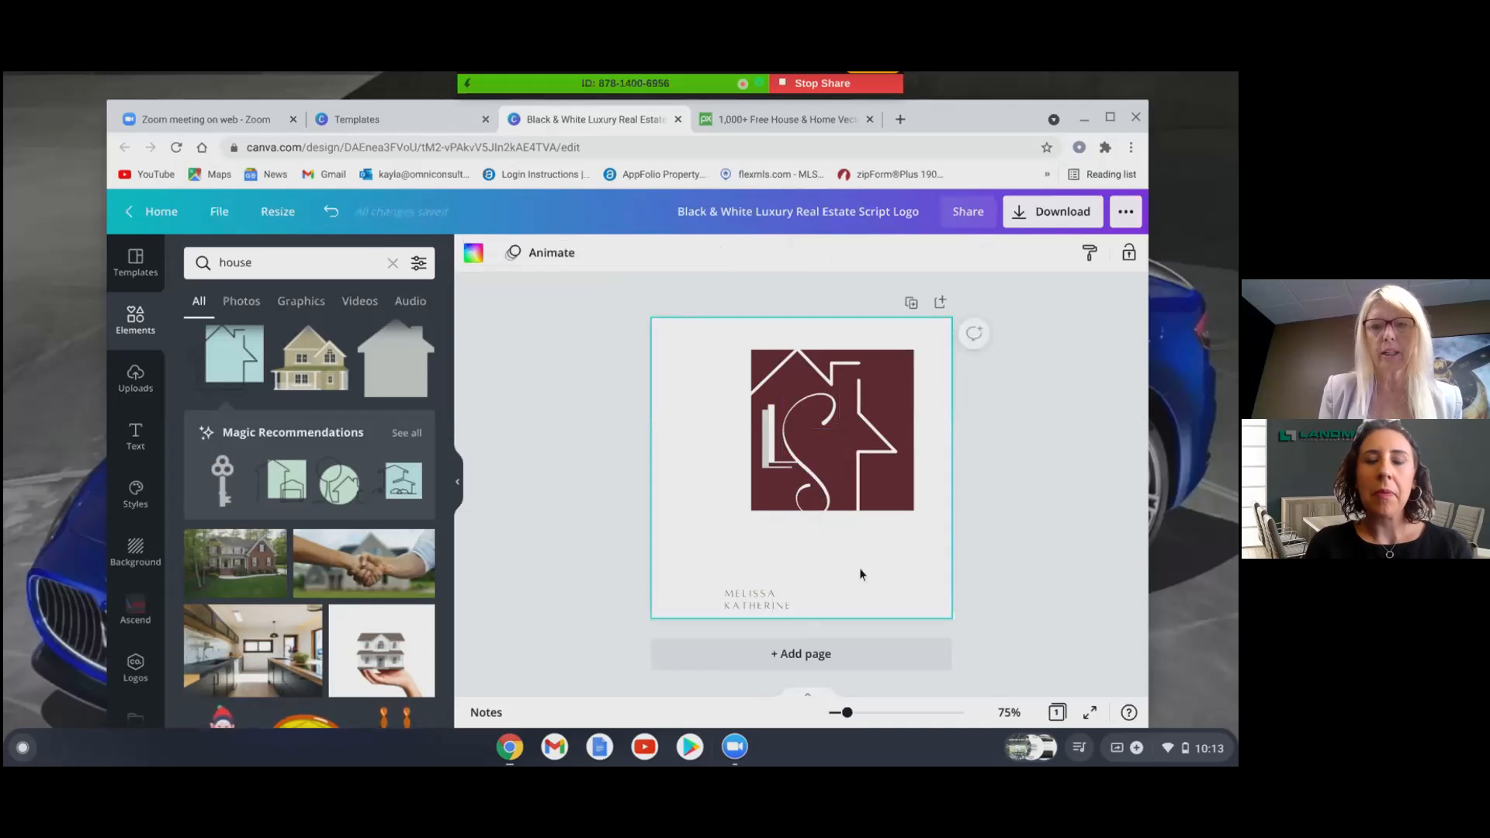
pyautogui.click(829, 507)
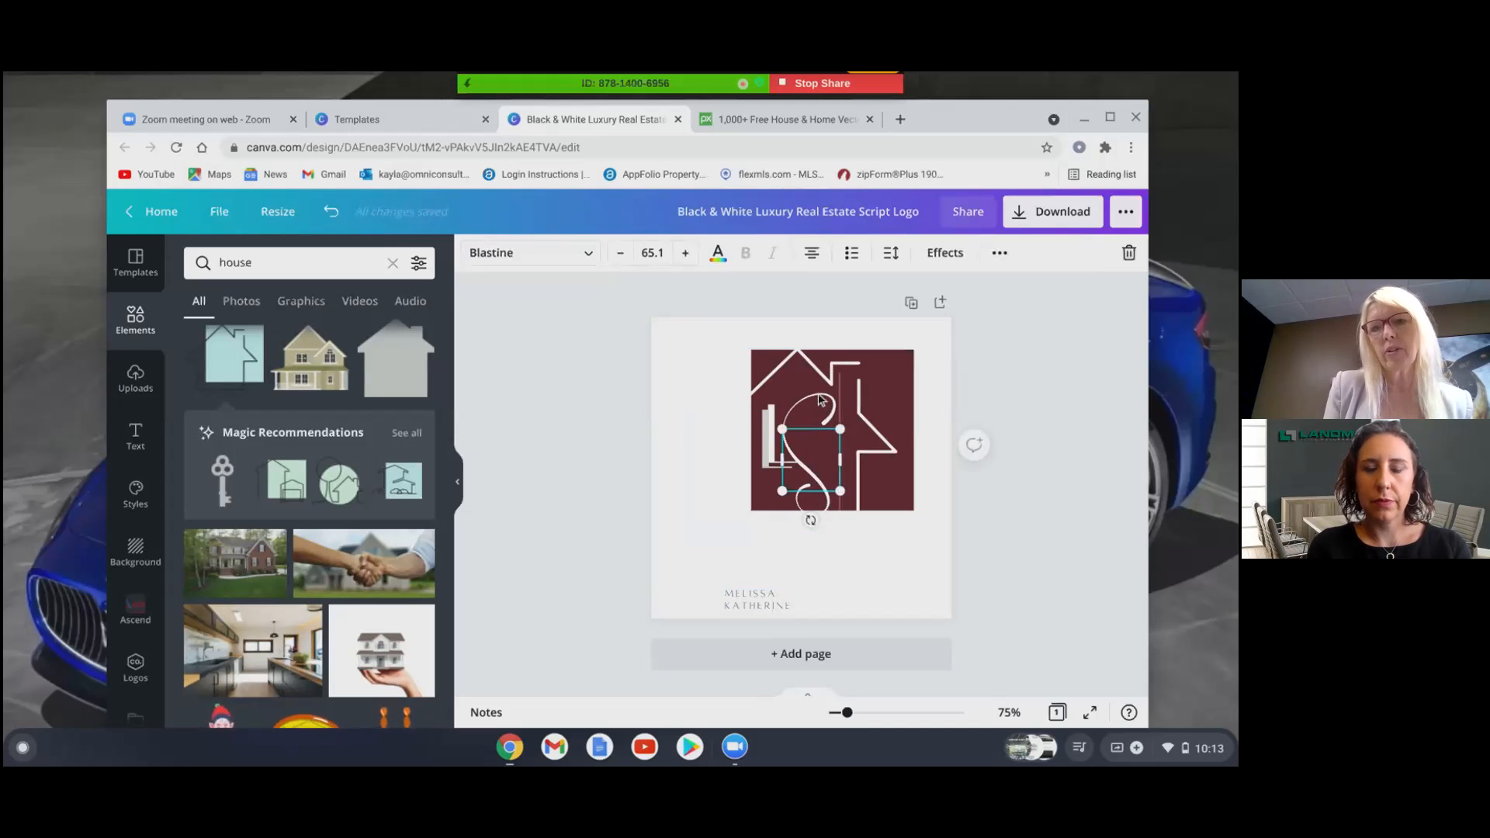
pyautogui.click(1076, 545)
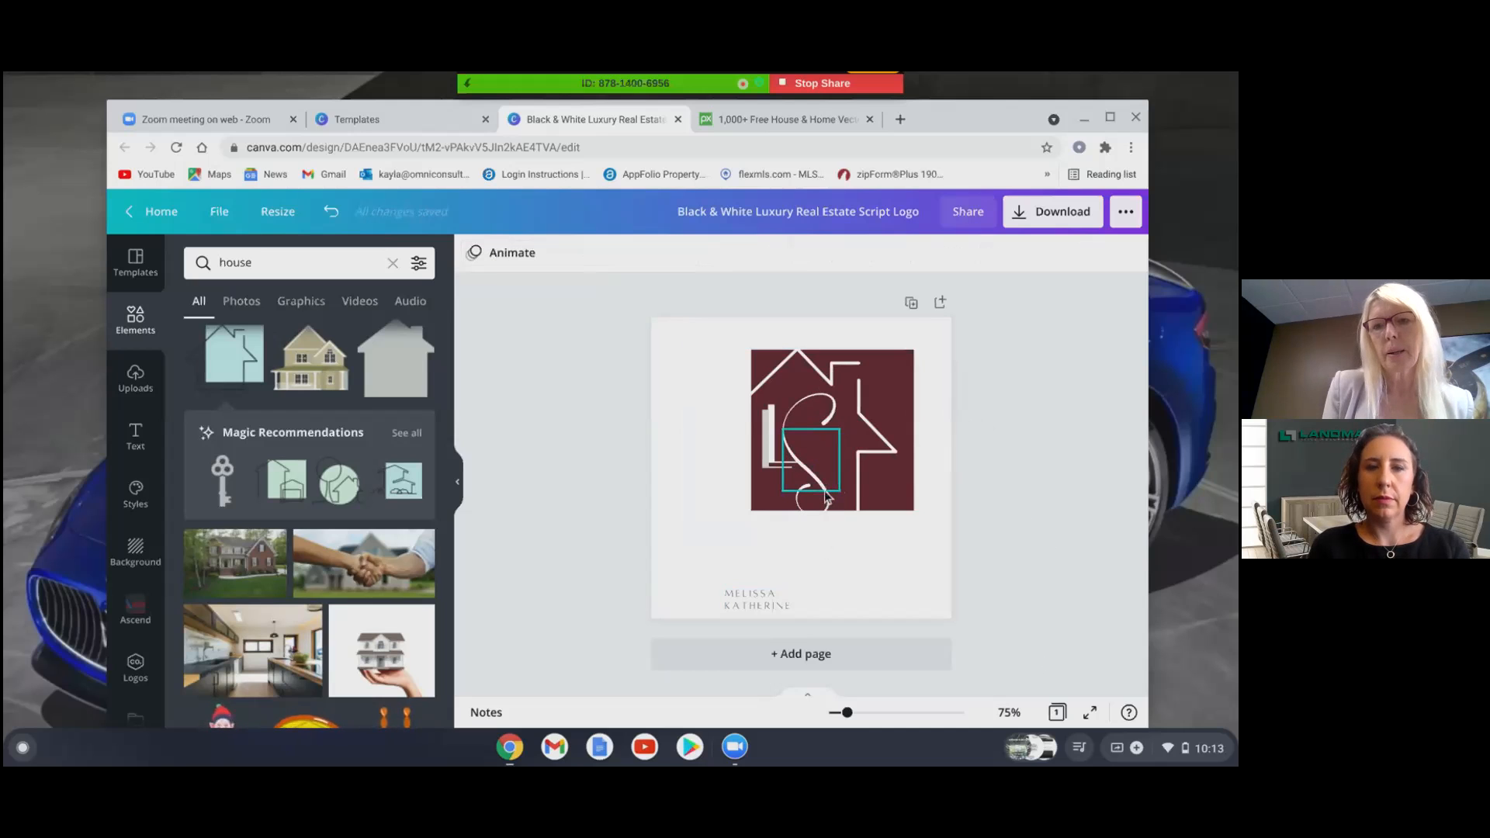
pyautogui.moveTo(826, 492); pyautogui.dragTo(826, 548)
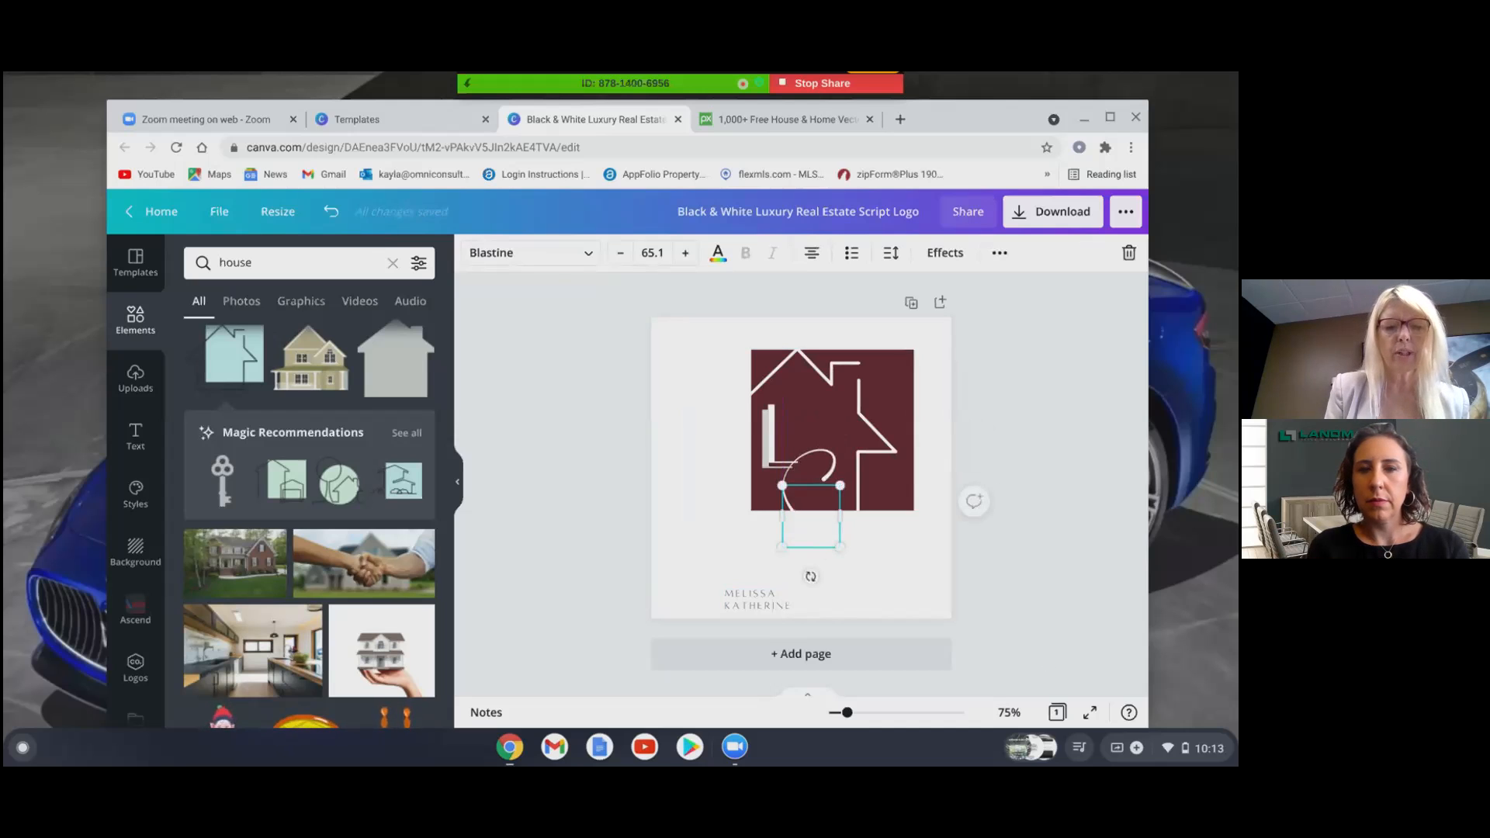
pyautogui.moveTo(807, 458); pyautogui.dragTo(819, 470)
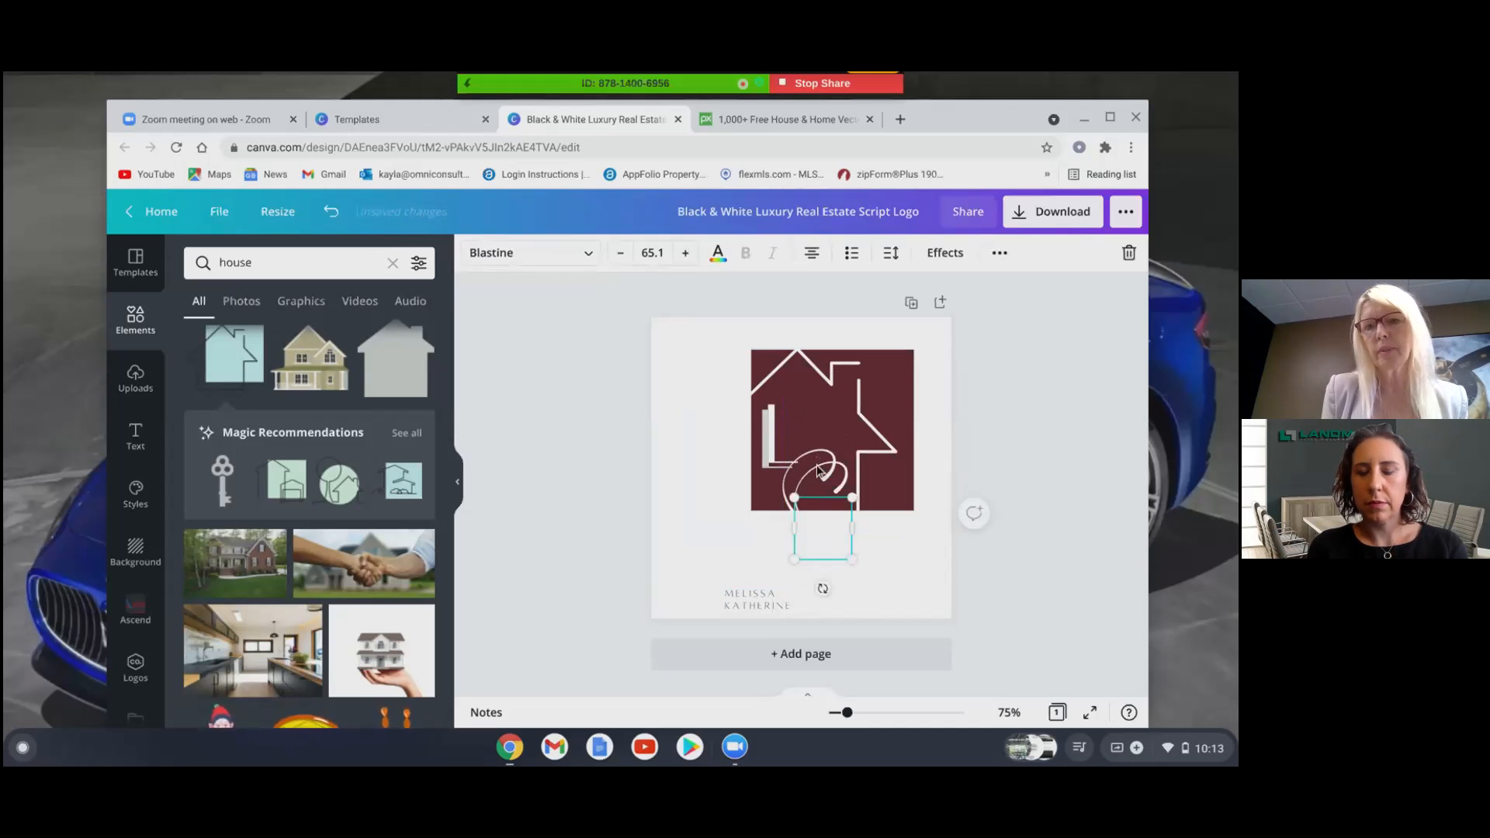
# - Apply the Echo effect to the script S with a black echo colour
pyautogui.click(945, 254)
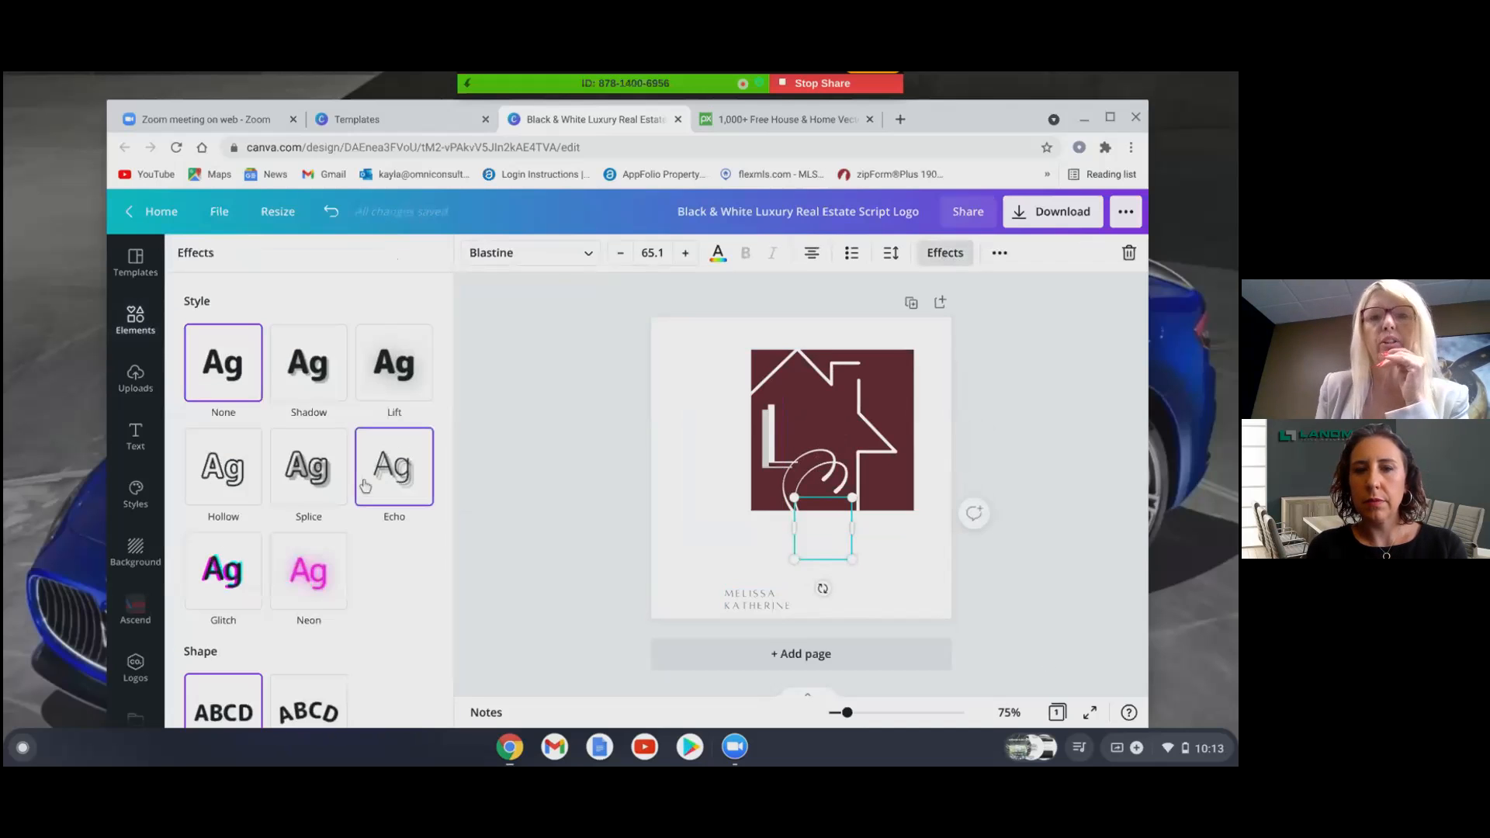
pyautogui.click(387, 483)
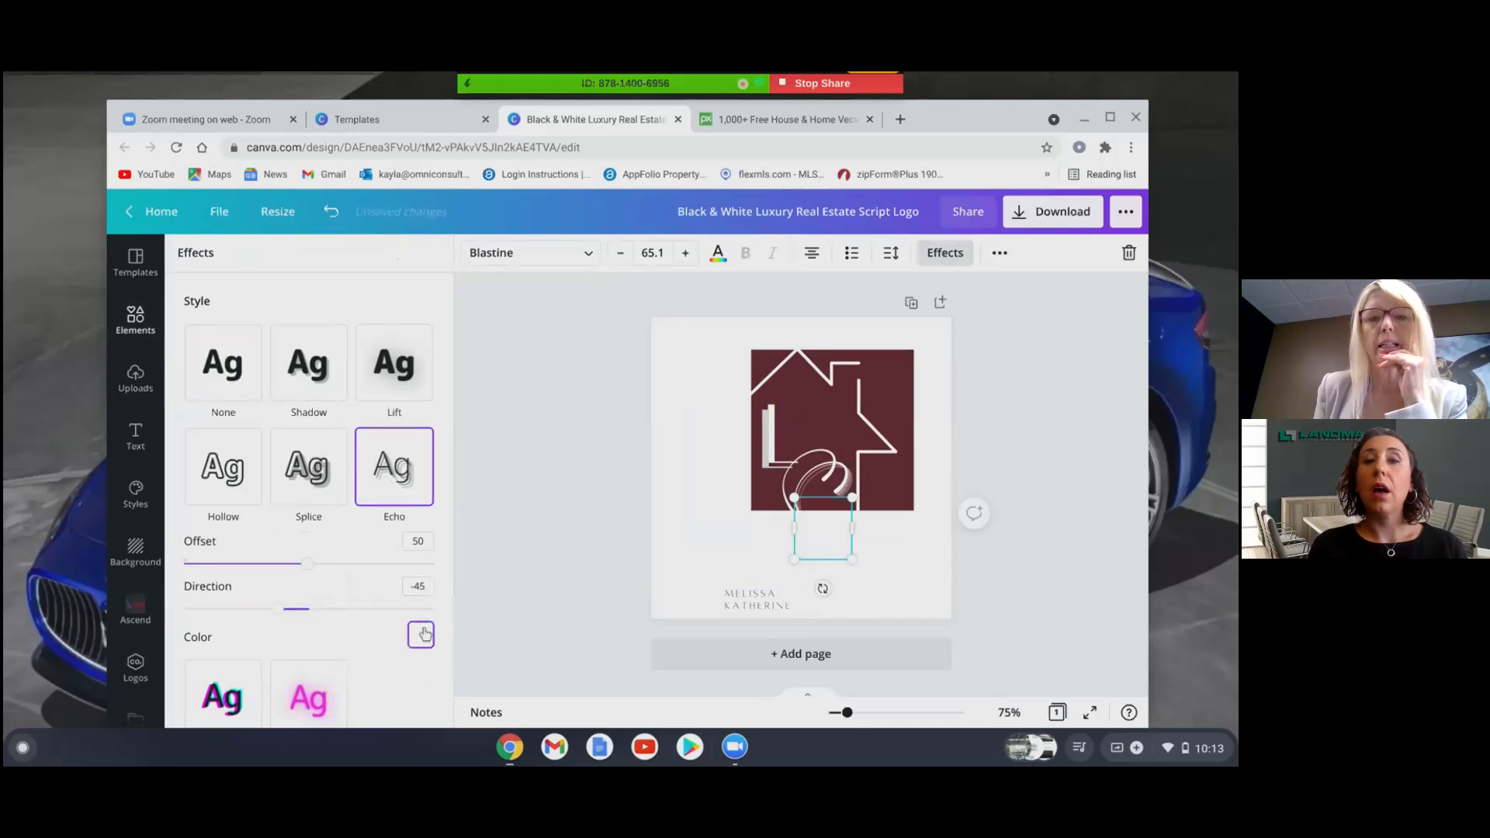
pyautogui.click(420, 635)
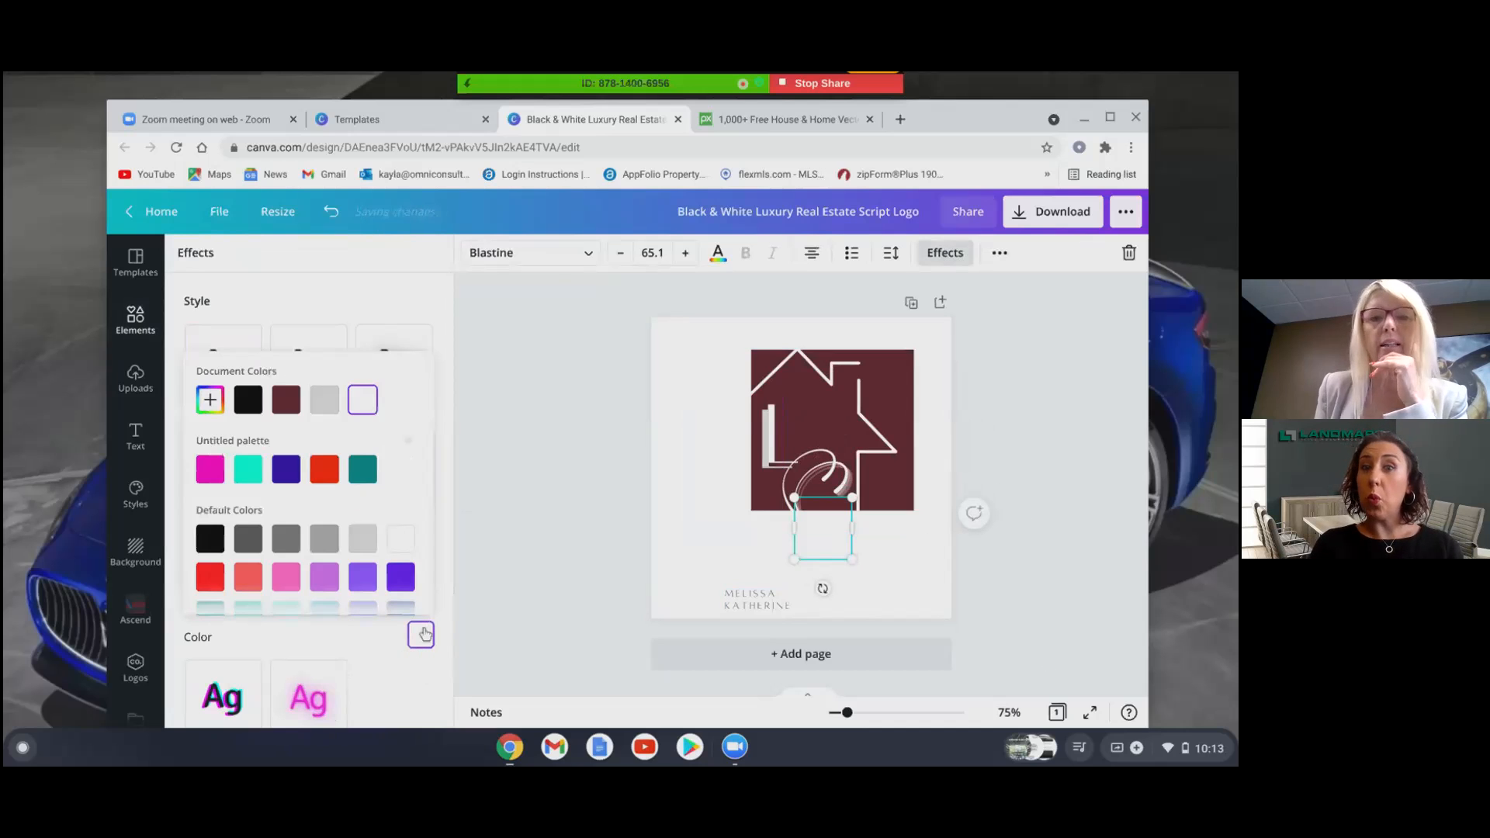
pyautogui.click(208, 538)
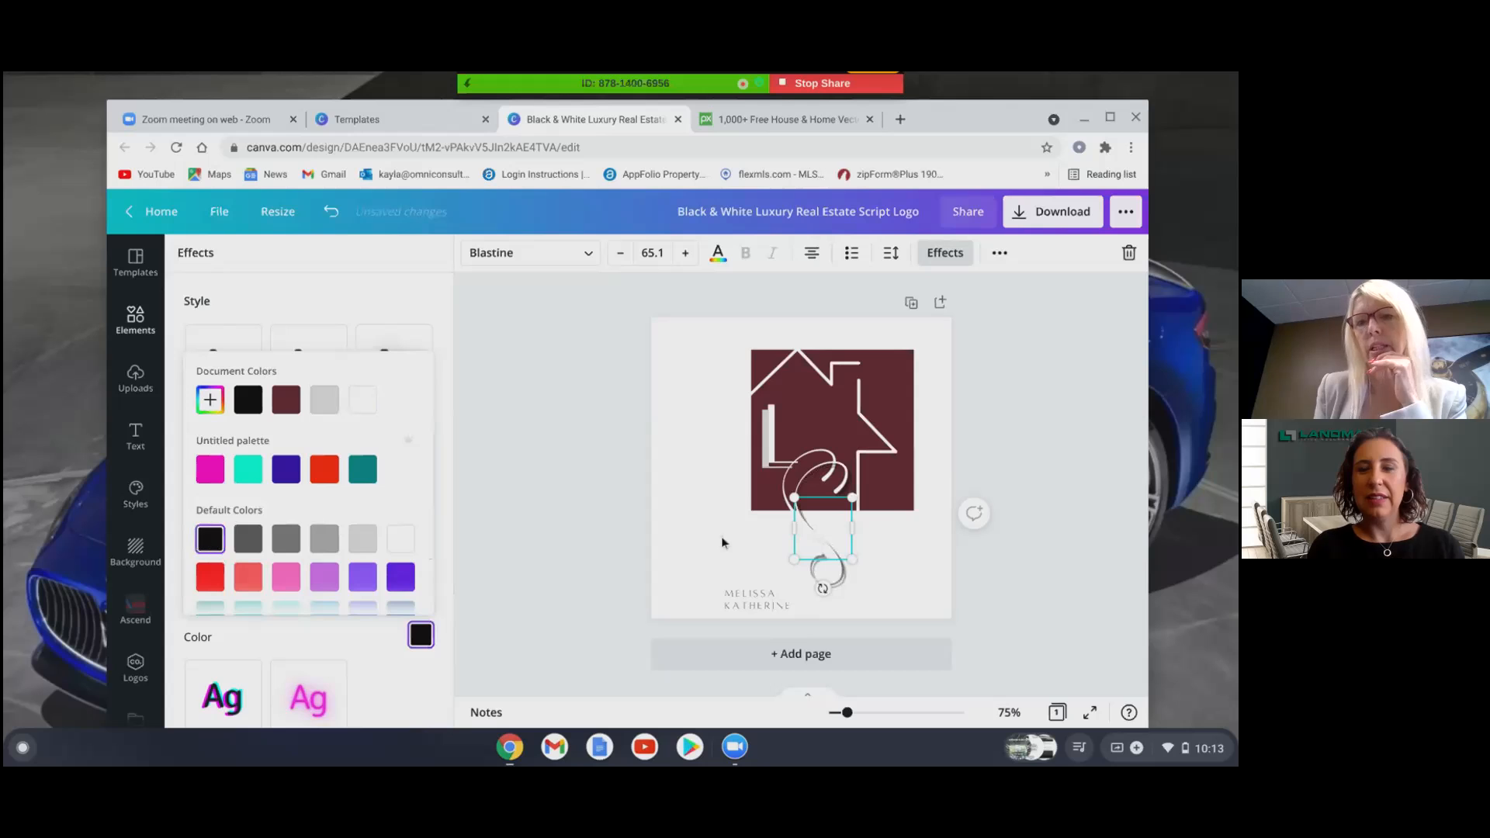
pyautogui.click(844, 578)
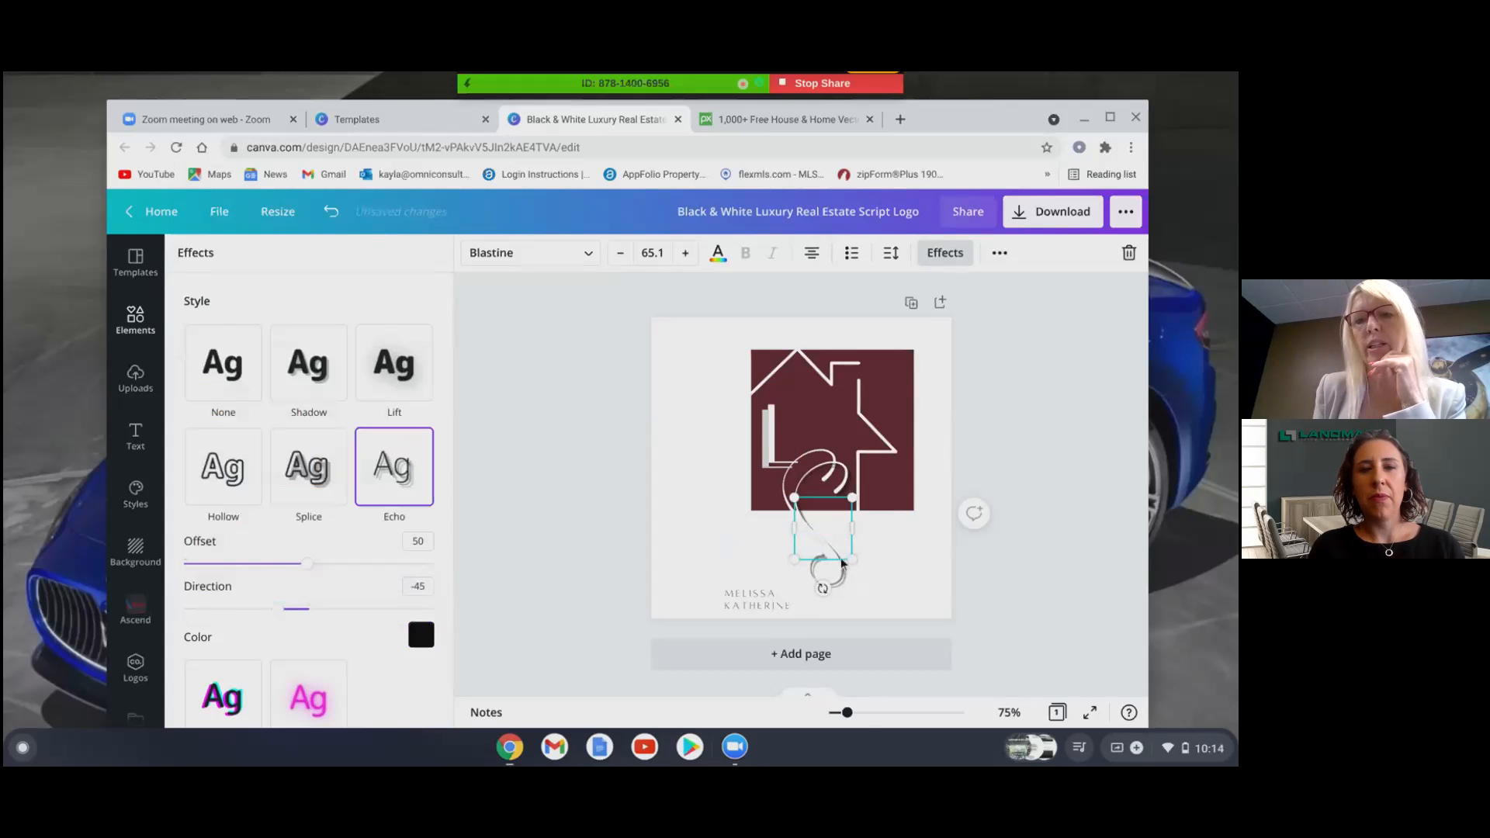
pyautogui.click(937, 566)
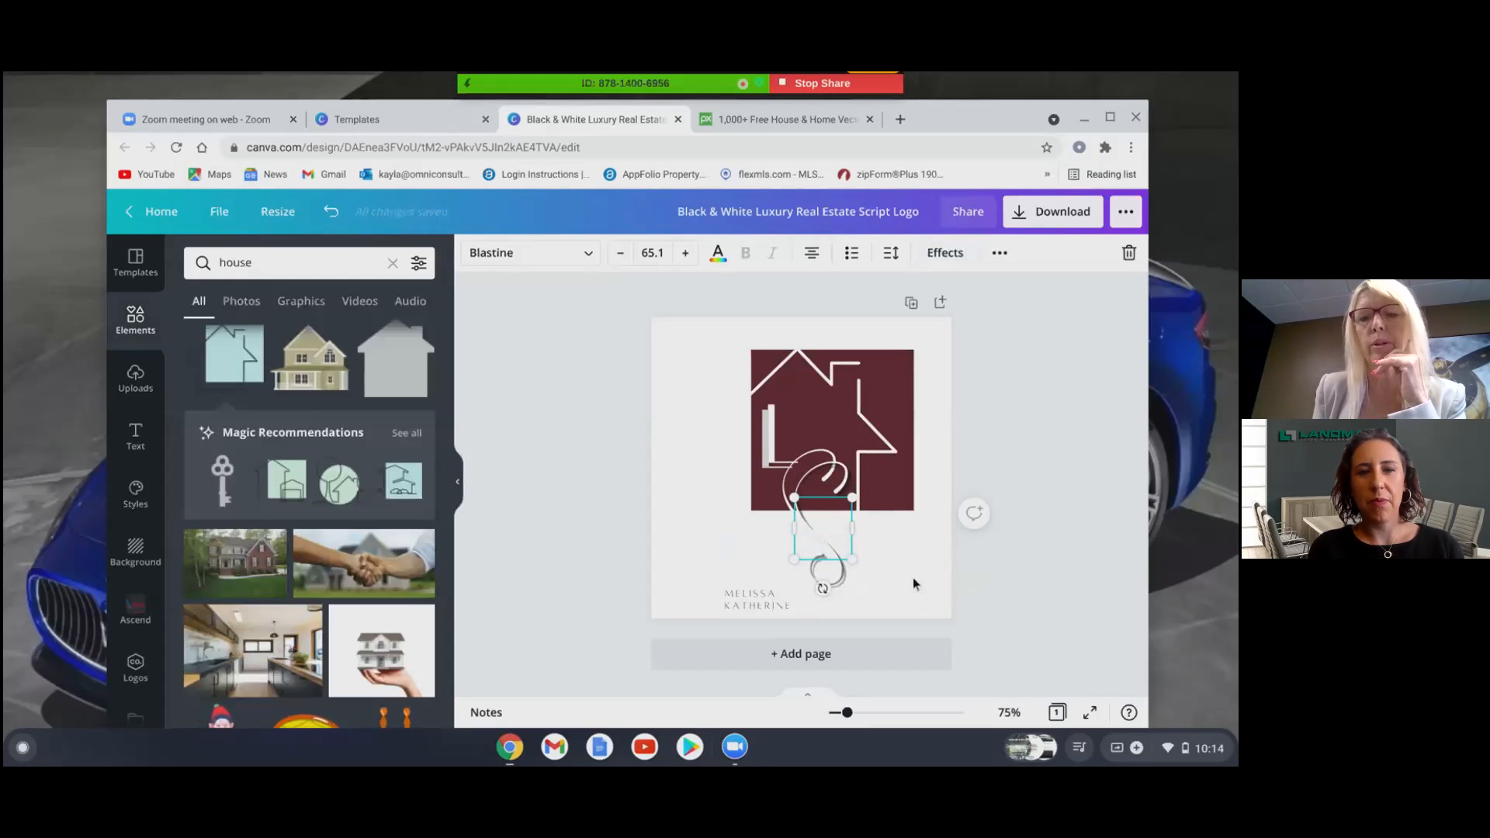
# - Nudge the script S upward and slightly left with the arrow keys
pyautogui.click(913, 579)
pyautogui.click(817, 567)
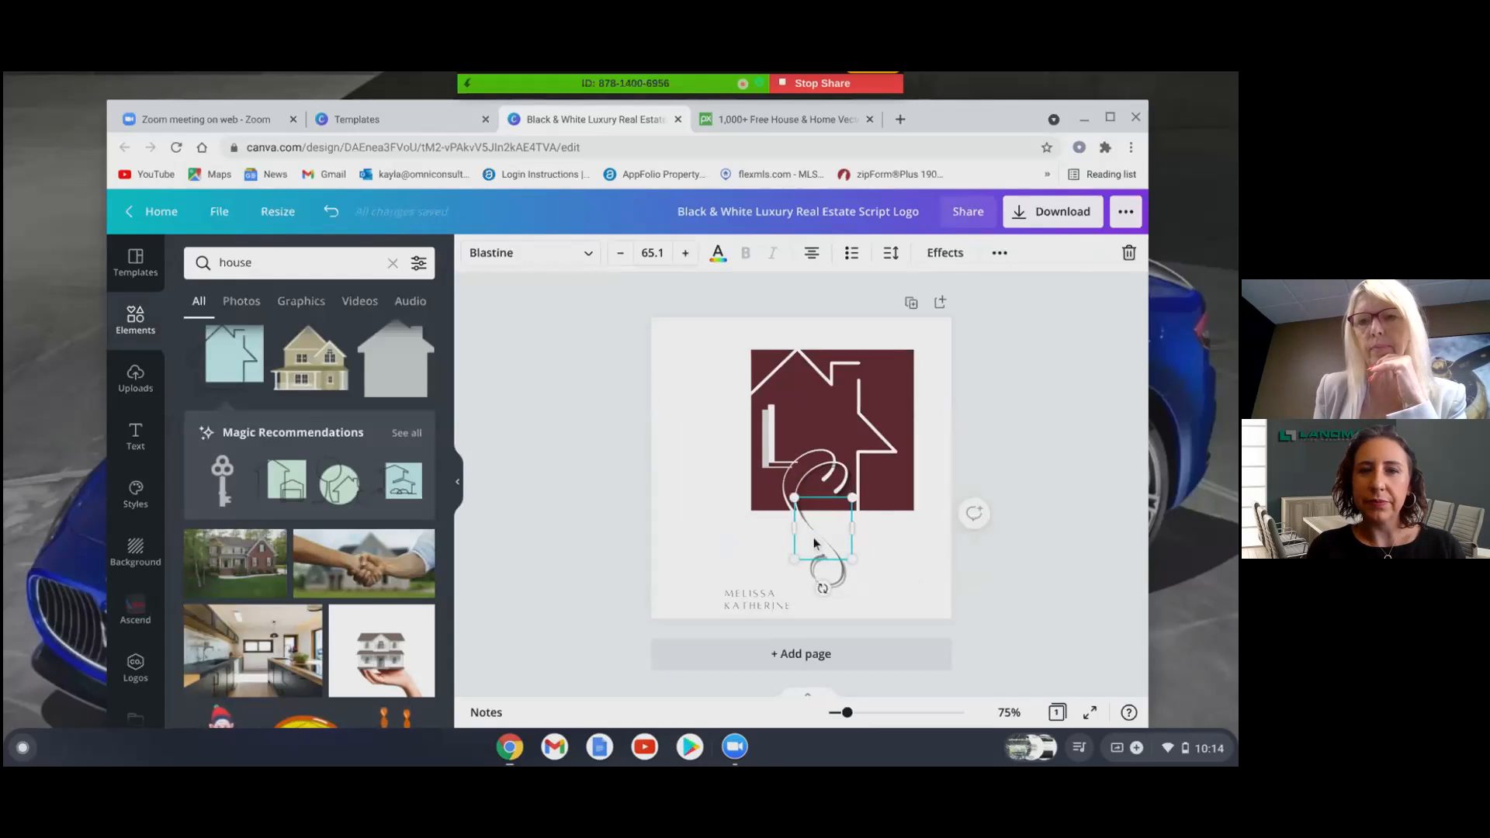
pyautogui.press('Up')
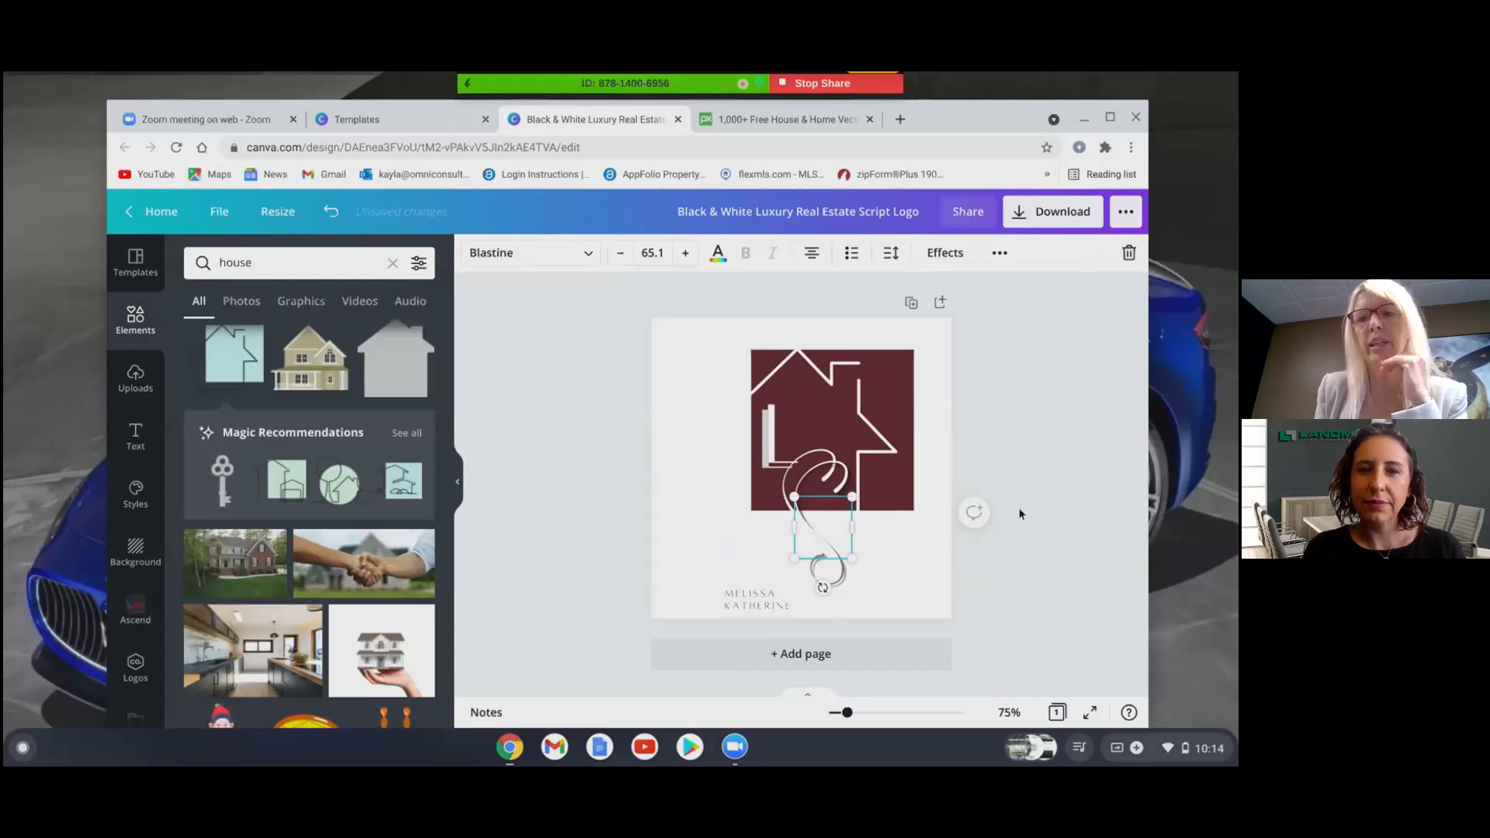
pyautogui.click(1096, 542)
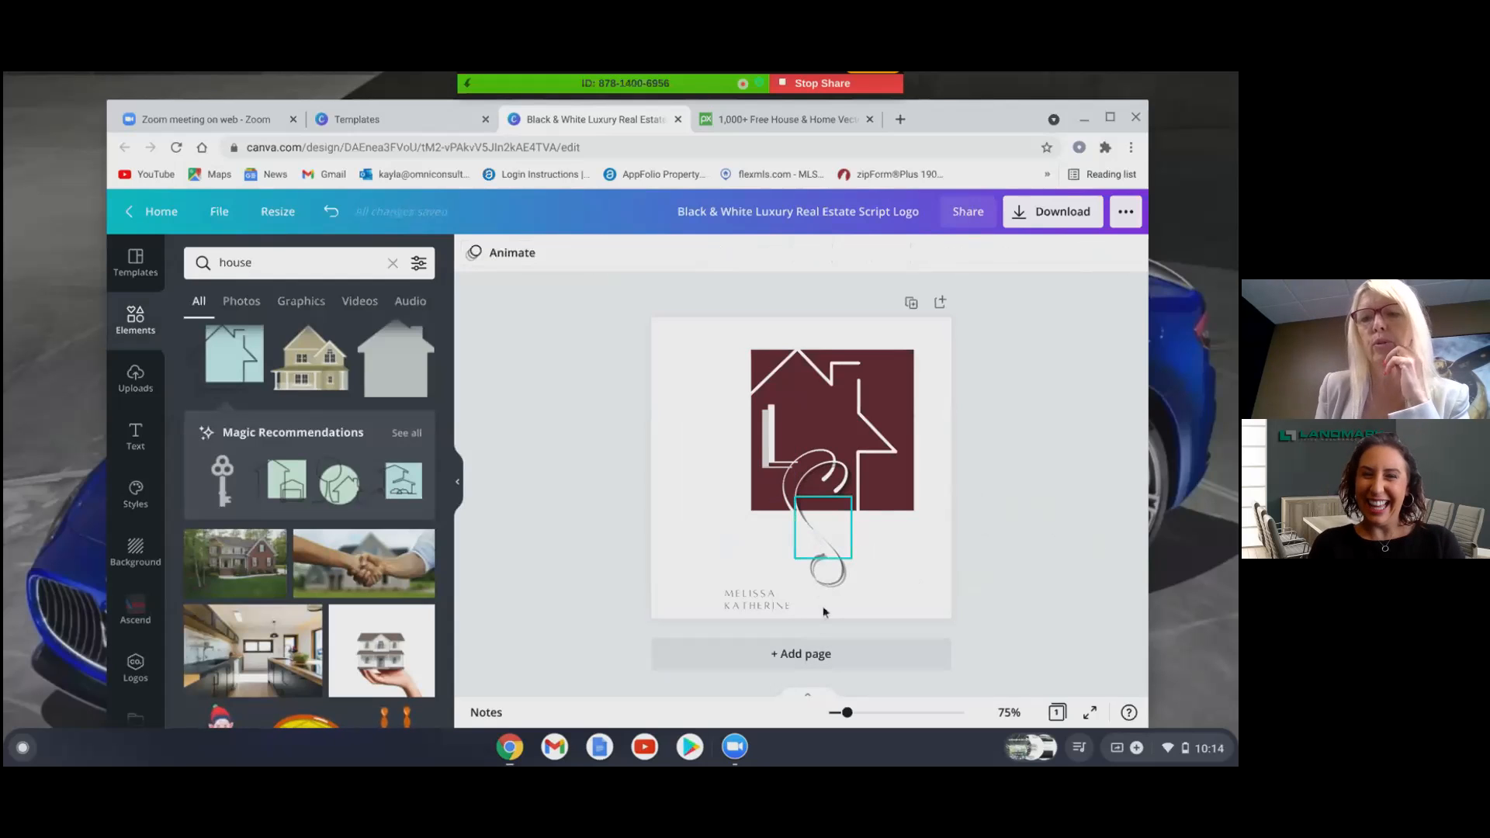
pyautogui.click(840, 579)
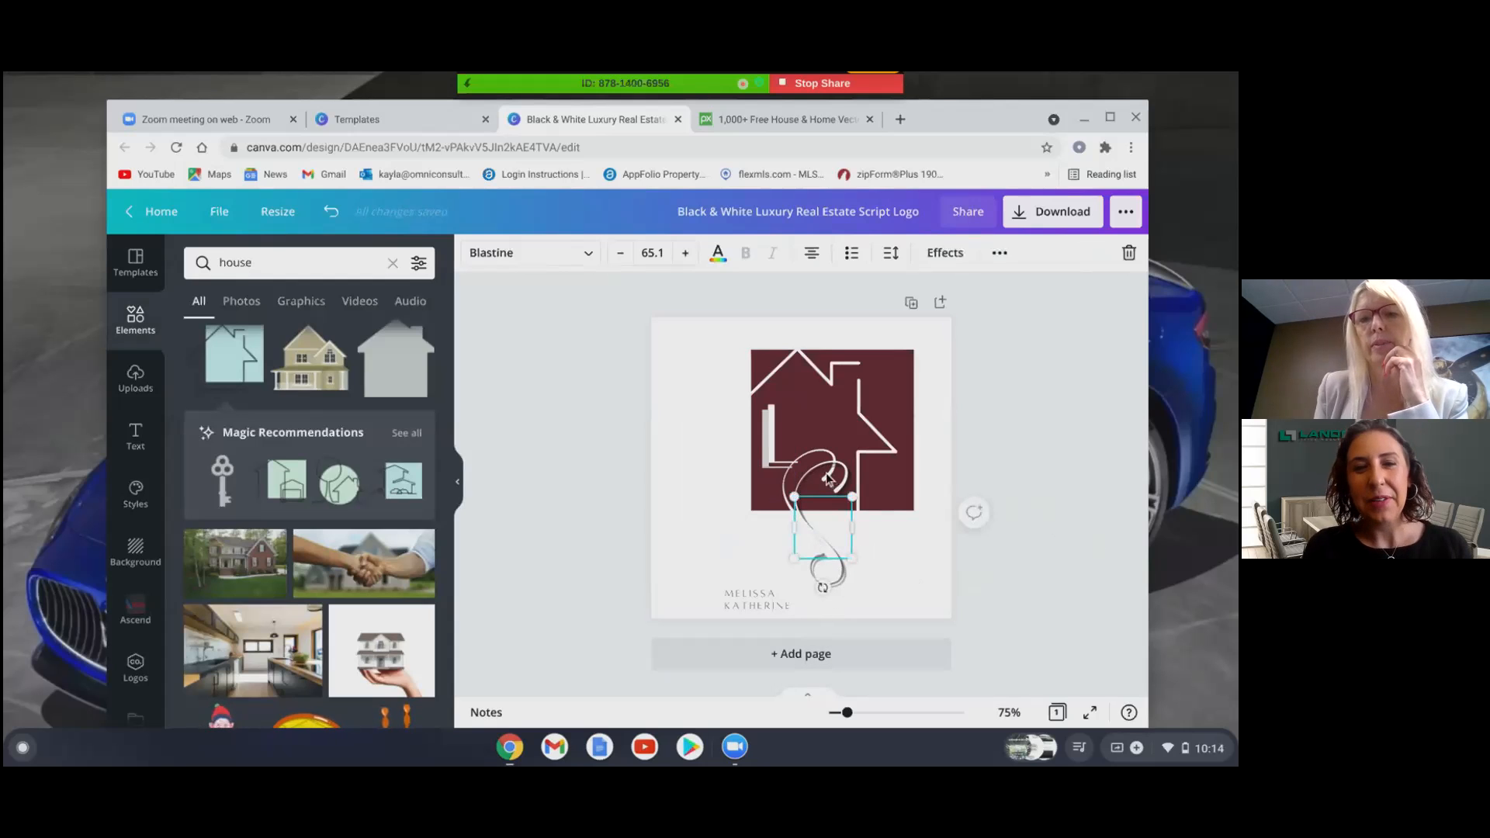
pyautogui.press('Up')
pyautogui.press('Up')
pyautogui.press('Up')
pyautogui.press('Up')
pyautogui.press('Up')
pyautogui.press('Up')
pyautogui.press('Up')
pyautogui.press('Up')
pyautogui.press('Up')
pyautogui.press('Up')
pyautogui.press('Up')
pyautogui.press('Up')
pyautogui.press('Up')
pyautogui.press('Up')
pyautogui.press('Up')
pyautogui.press('Up')
pyautogui.press('Up')
pyautogui.press('Up')
pyautogui.press('Up')
pyautogui.press('Up')
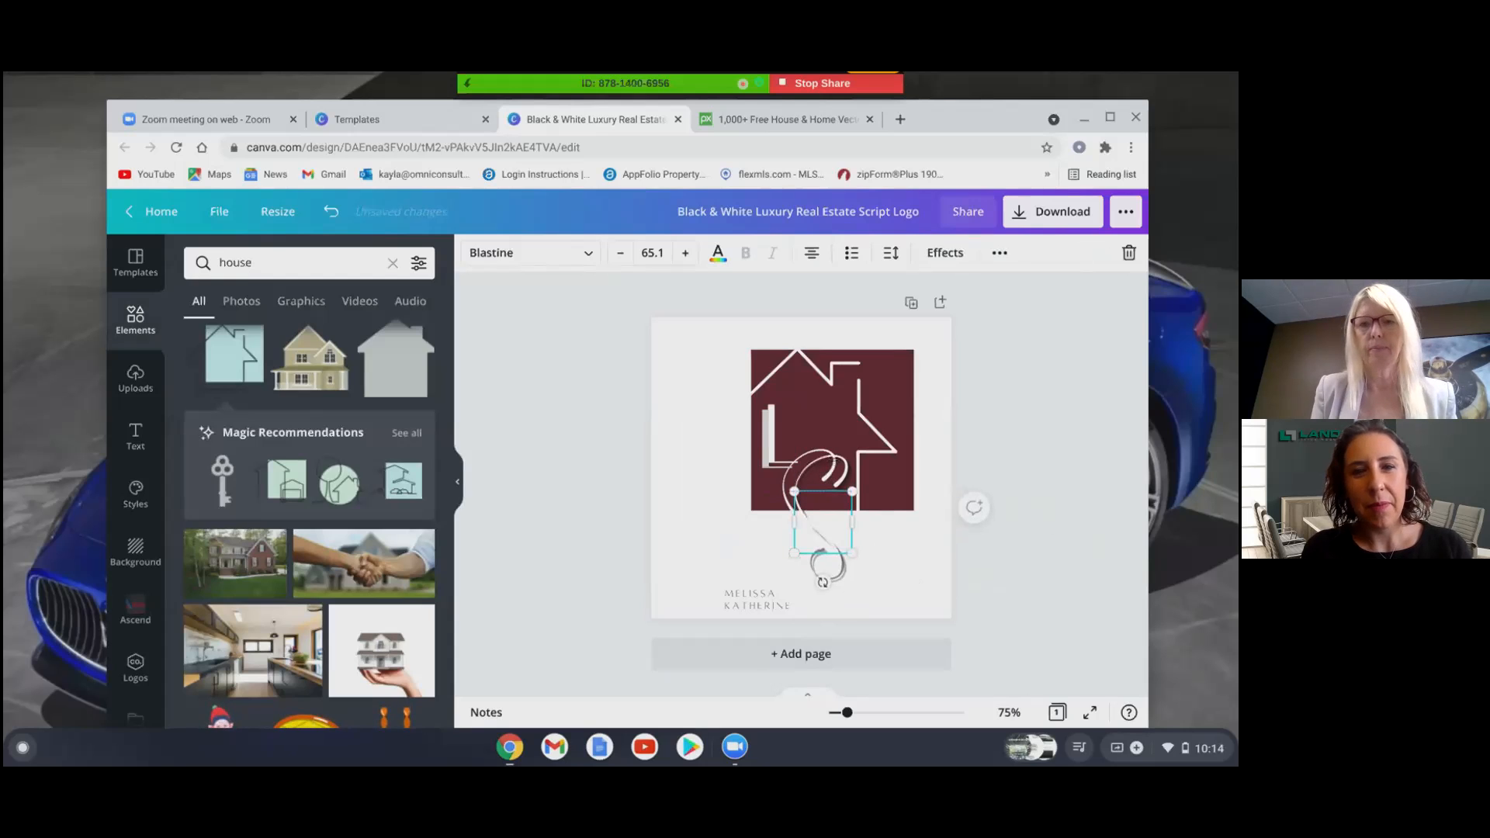
pyautogui.press('Up')
pyautogui.press('Up')
pyautogui.press('Up')
pyautogui.press('Up')
pyautogui.press('Up')
pyautogui.press('Up')
pyautogui.press('Up')
pyautogui.press('Up')
pyautogui.press('Up')
pyautogui.press('Up')
pyautogui.press('Up')
pyautogui.press('Up')
pyautogui.press('Up')
pyautogui.press('Up')
pyautogui.press('Up')
pyautogui.press('Up')
pyautogui.press('Up')
pyautogui.press('Up')
pyautogui.press('Up')
pyautogui.press('Up')
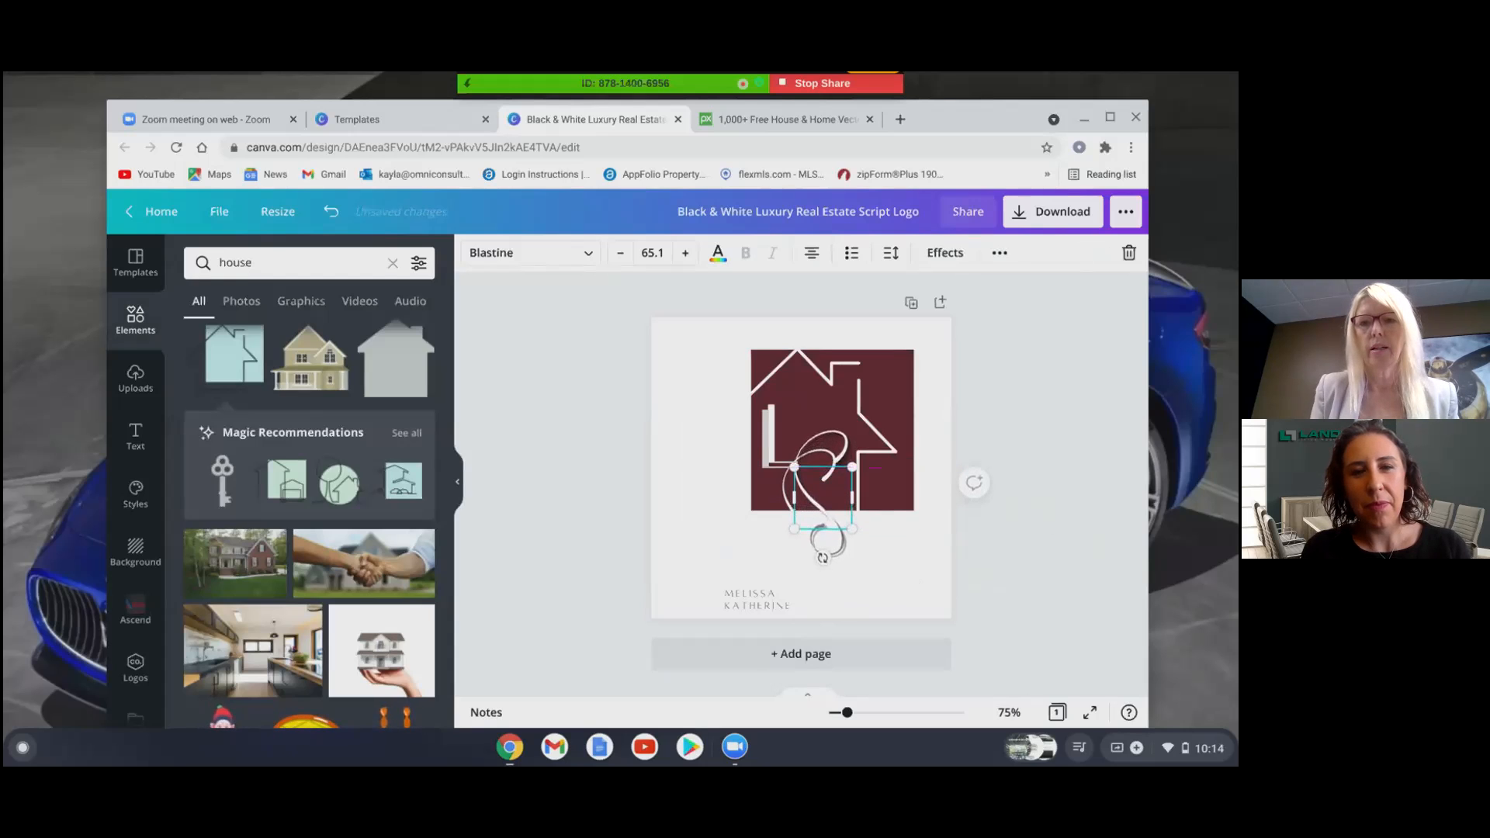
pyautogui.press('Up')
pyautogui.press('Up')
pyautogui.press('Up')
pyautogui.press('Up')
pyautogui.press('Up')
pyautogui.press('Up')
pyautogui.press('Up')
pyautogui.press('Up')
pyautogui.press('Left')
pyautogui.press('Left')
pyautogui.press('Left')
pyautogui.press('Left')
pyautogui.press('Left')
pyautogui.press('Left')
pyautogui.press('Left')
pyautogui.press('Left')
pyautogui.press('Left')
pyautogui.press('Left')
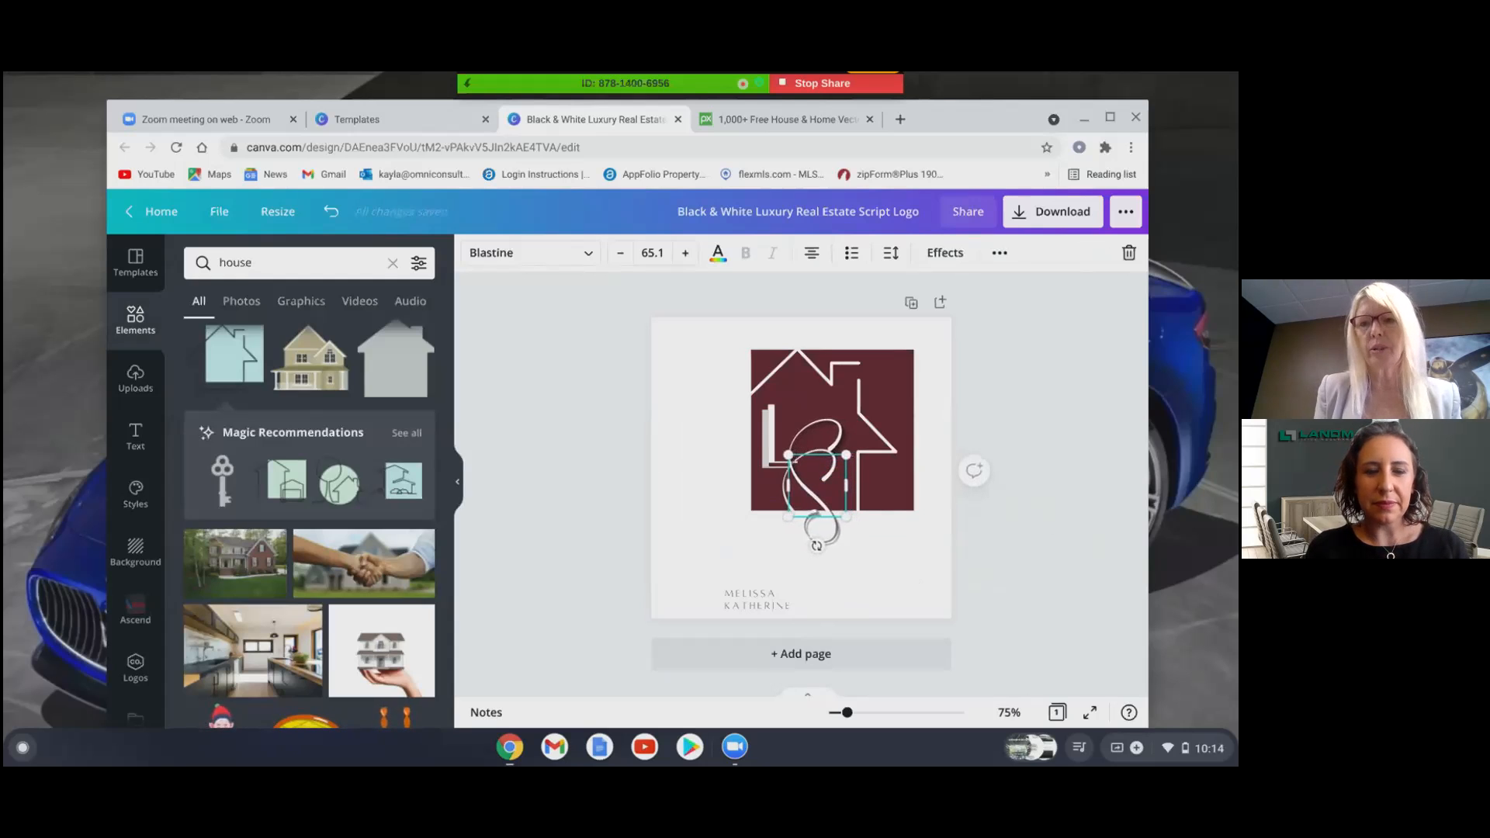
pyautogui.click(1088, 562)
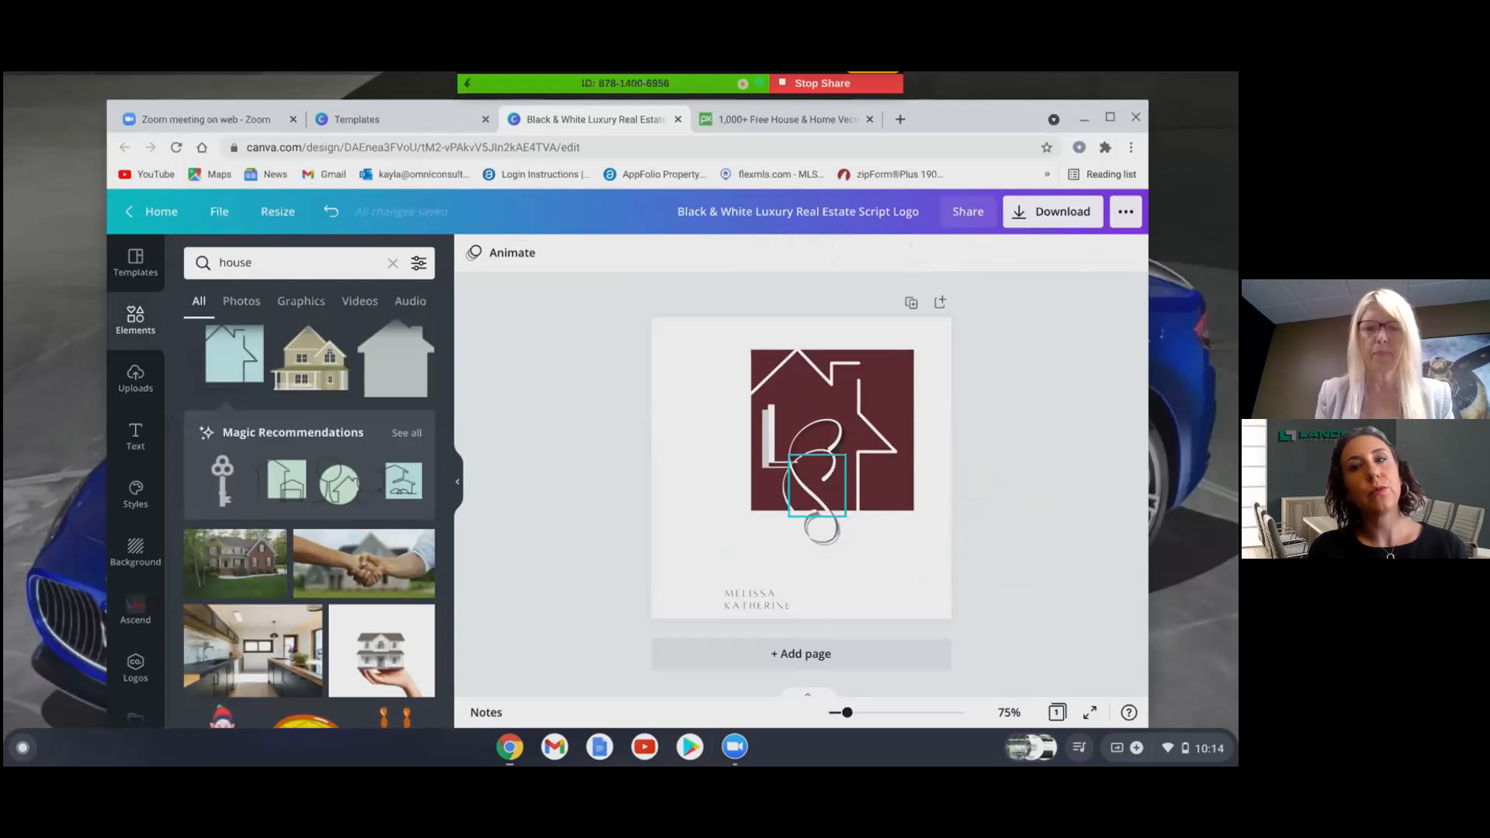
# - Delete the script S, restore it, and slide it right across the logo
pyautogui.click(814, 537)
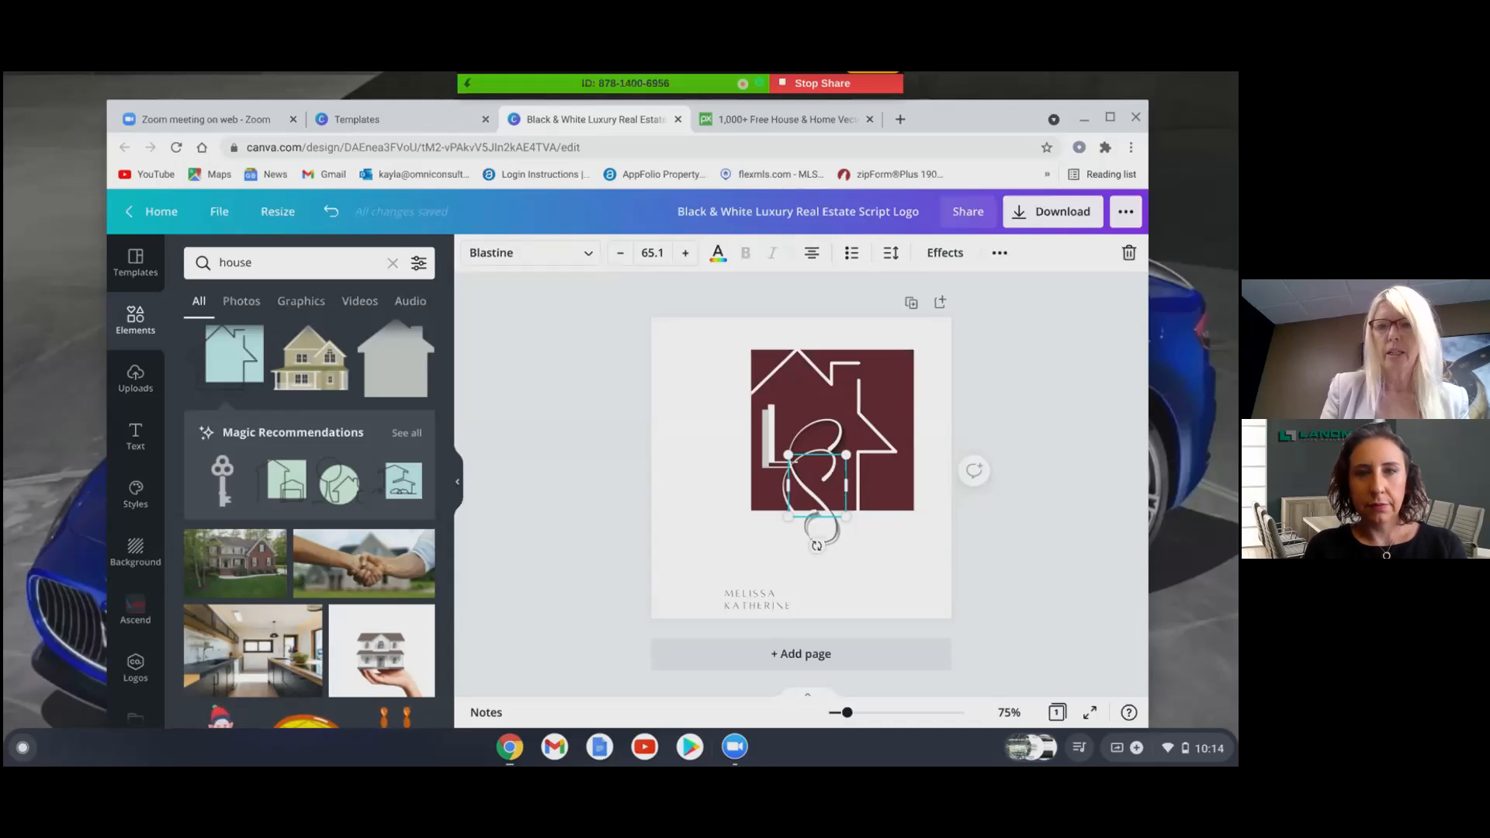
pyautogui.press('Delete')
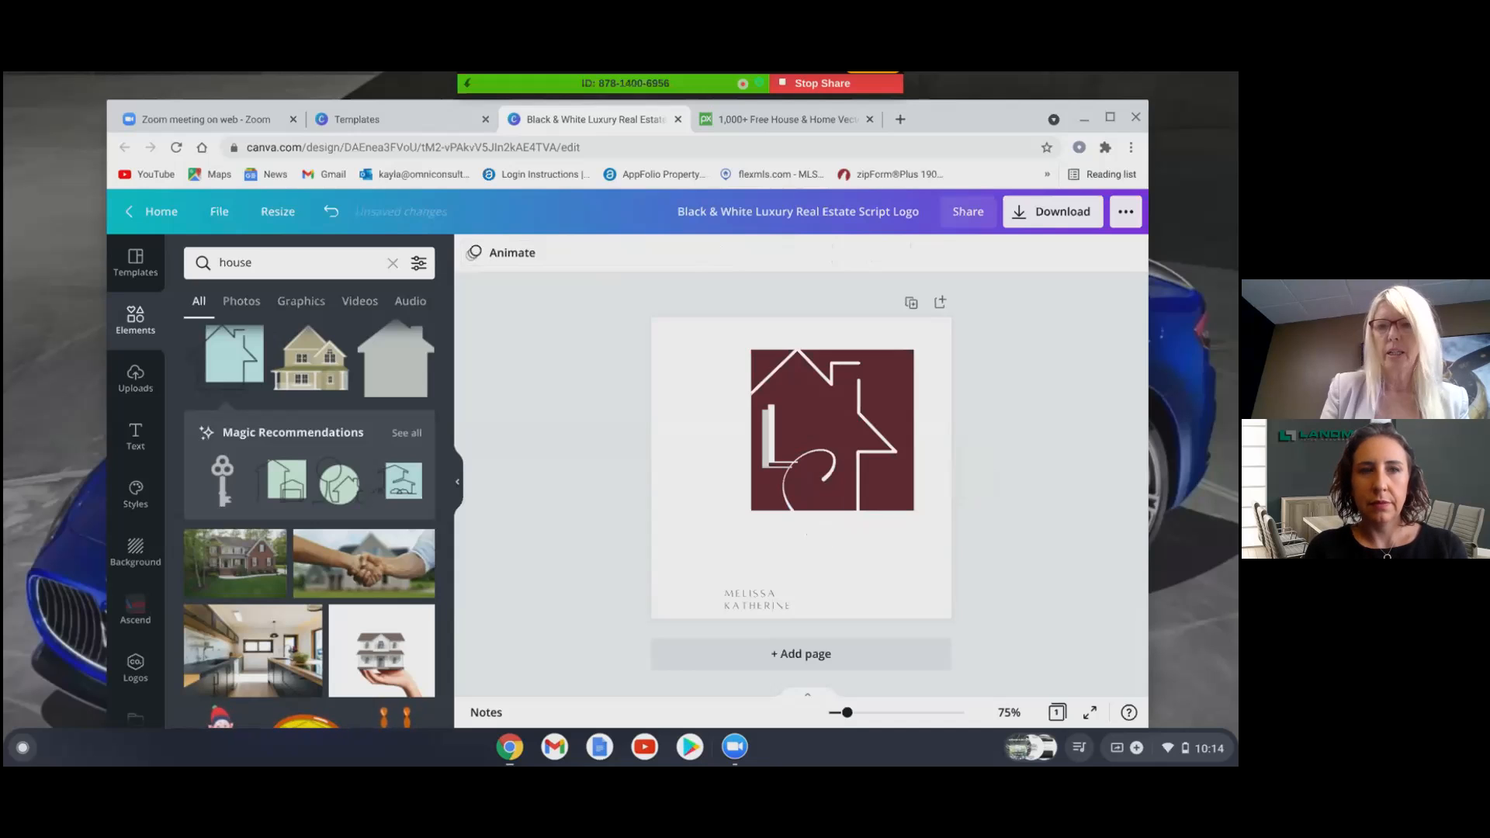
pyautogui.click(332, 212)
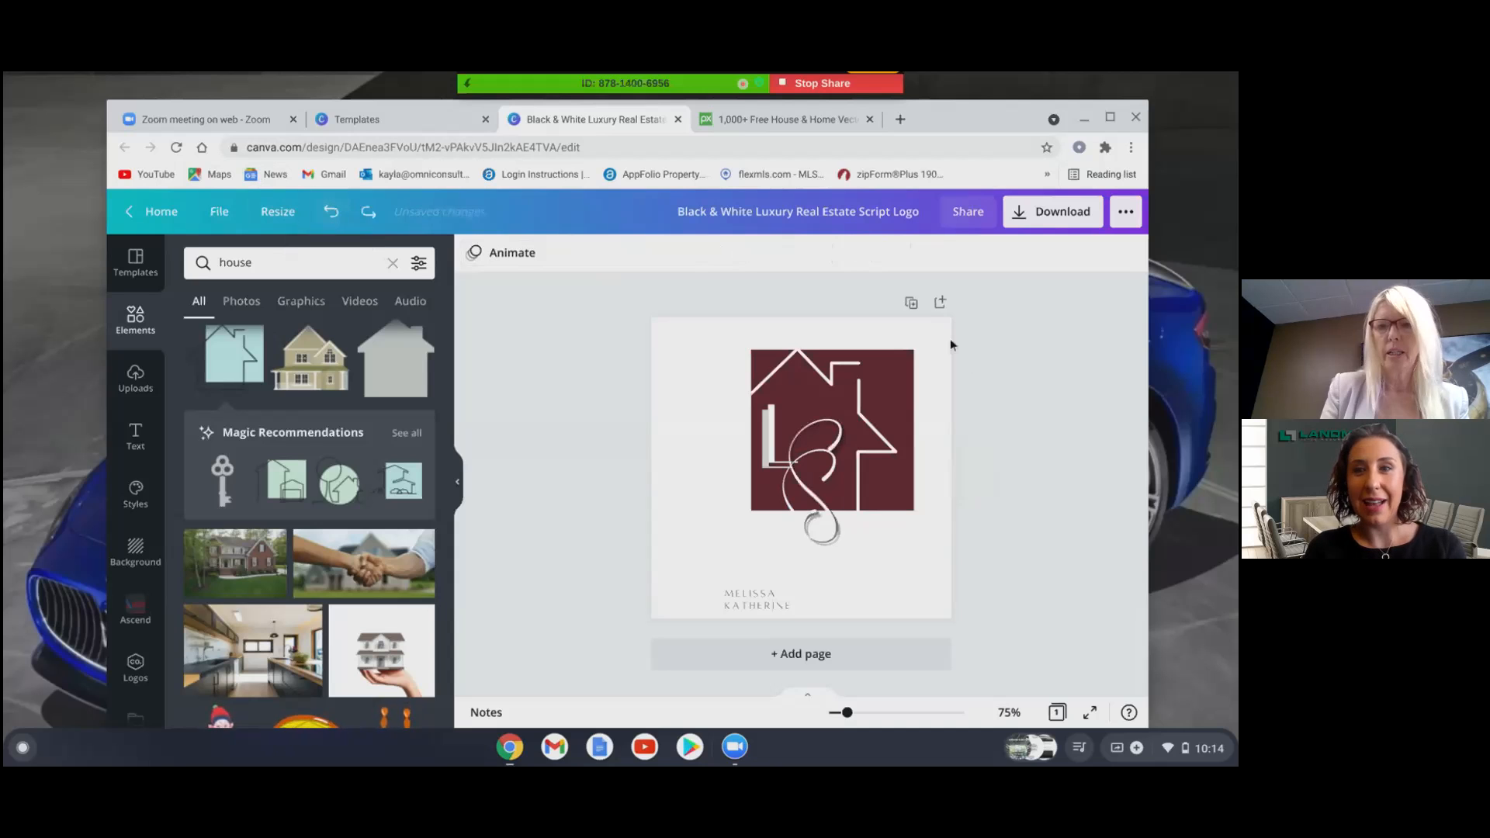
pyautogui.click(791, 510)
pyautogui.moveTo(791, 510); pyautogui.dragTo(810, 510)
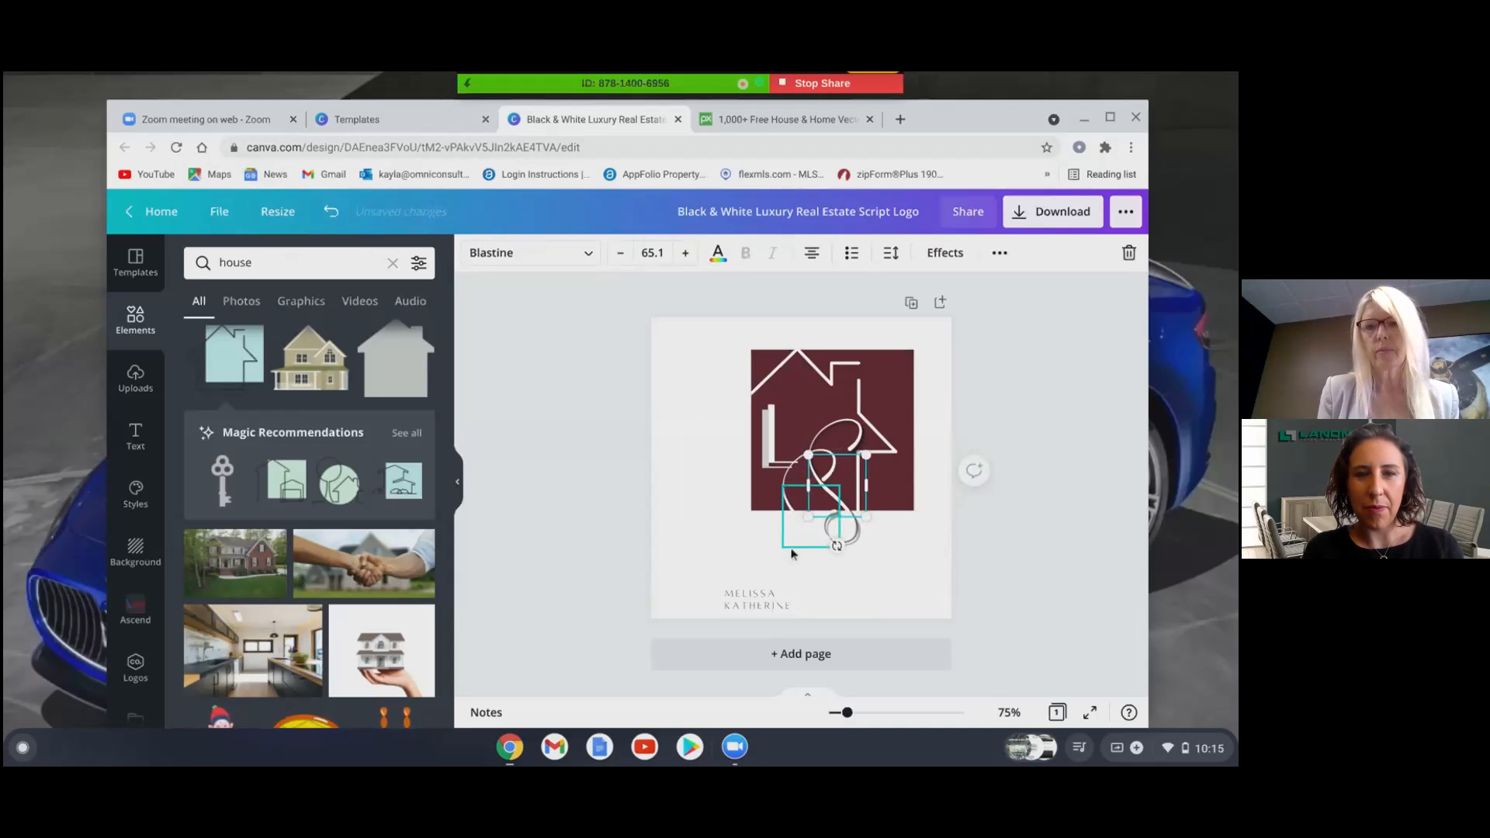
# - Nudge the lower-left script letter up and left, then drag the S left to interlock with the L
pyautogui.click(793, 546)
pyautogui.press('Up')
pyautogui.press('Up')
pyautogui.press('Up')
pyautogui.press('Up')
pyautogui.press('Up')
pyautogui.press('Up')
pyautogui.press('Up')
pyautogui.press('Up')
pyautogui.press('Up')
pyautogui.press('Up')
pyautogui.press('Up')
pyautogui.press('Up')
pyautogui.press('Up')
pyautogui.press('Up')
pyautogui.press('Up')
pyautogui.press('Up')
pyautogui.press('Up')
pyautogui.press('Up')
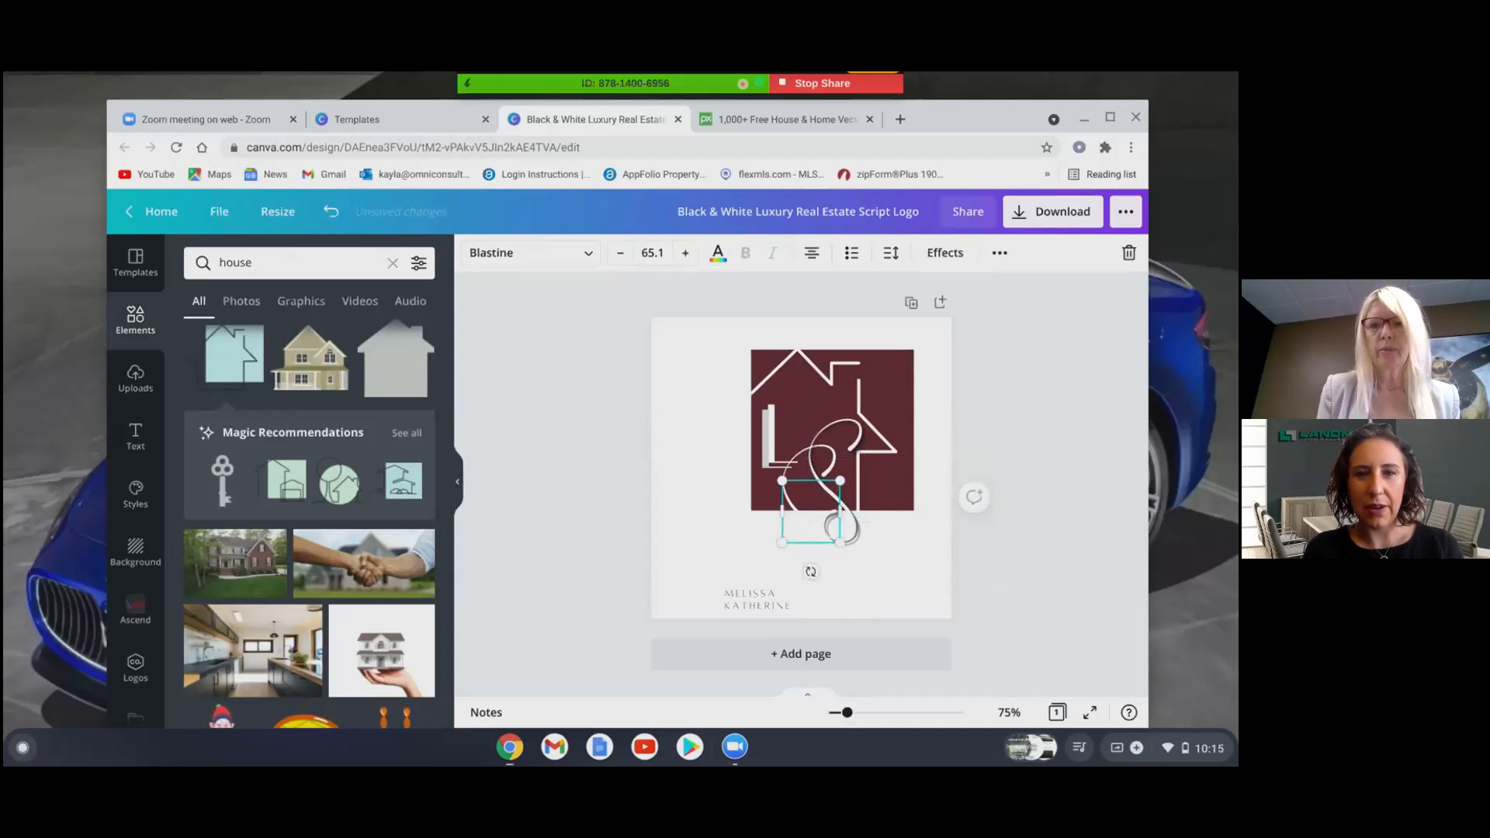
pyautogui.press('Up')
pyautogui.press('Up')
pyautogui.press('Up')
pyautogui.press('Up')
pyautogui.press('Up')
pyautogui.press('Up')
pyautogui.press('Up')
pyautogui.press('Up')
pyautogui.press('Up')
pyautogui.press('Up')
pyautogui.press('Up')
pyautogui.press('Up')
pyautogui.press('Up')
pyautogui.press('Up')
pyautogui.press('Up')
pyautogui.press('Up')
pyautogui.press('Up')
pyautogui.press('Up')
pyautogui.press('Up')
pyautogui.press('Up')
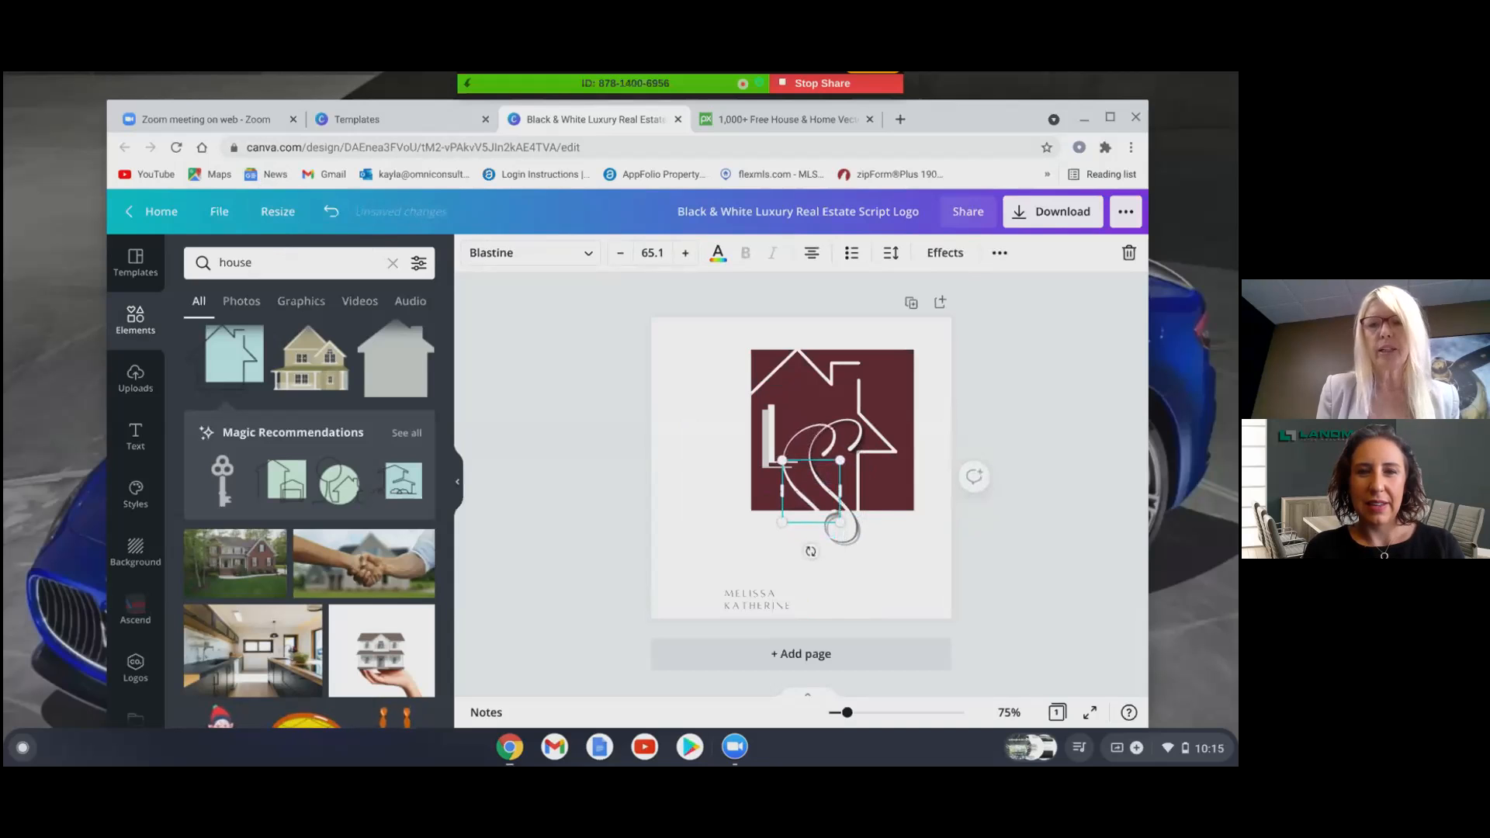
pyautogui.press('Up')
pyautogui.press('Up')
pyautogui.press('Up')
pyautogui.press('Up')
pyautogui.press('Up')
pyautogui.press('Up')
pyautogui.press('Up')
pyautogui.press('Up')
pyautogui.press('Up')
pyautogui.press('Up')
pyautogui.press('Up')
pyautogui.press('Up')
pyautogui.press('Up')
pyautogui.press('Up')
pyautogui.press('Up')
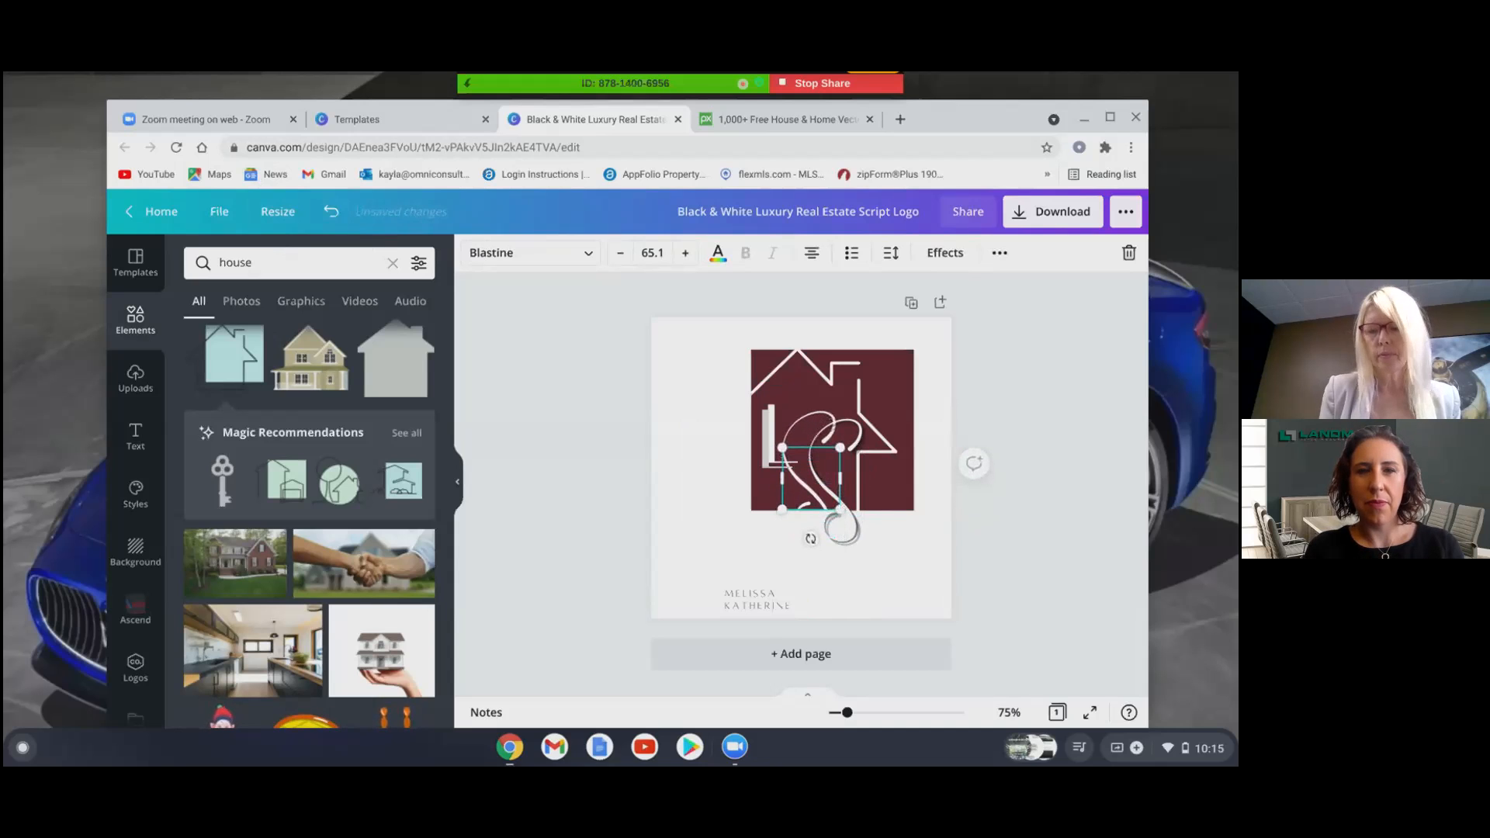
pyautogui.press('Left')
pyautogui.press('Left')
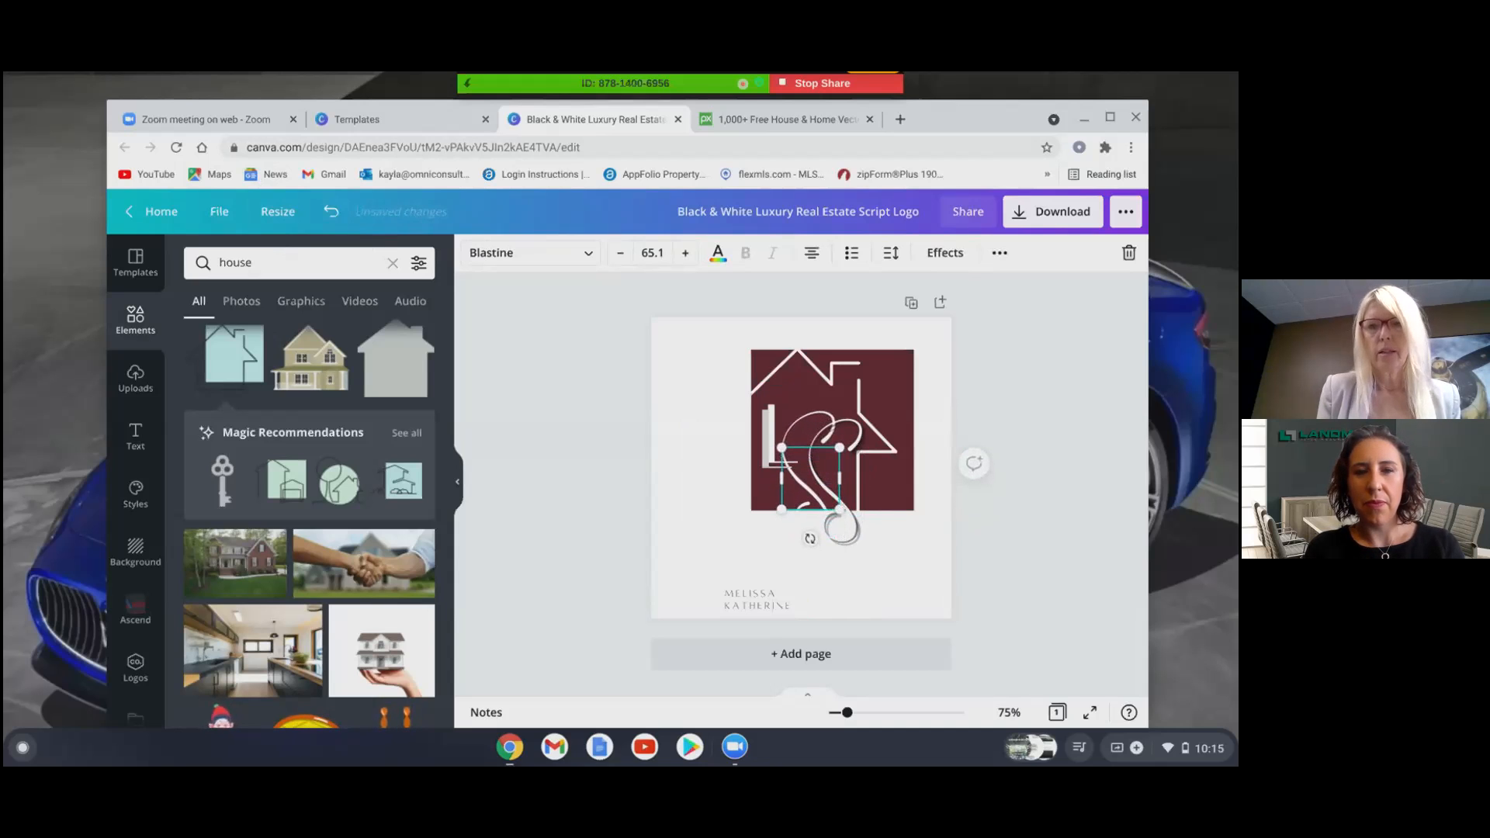
pyautogui.click(854, 538)
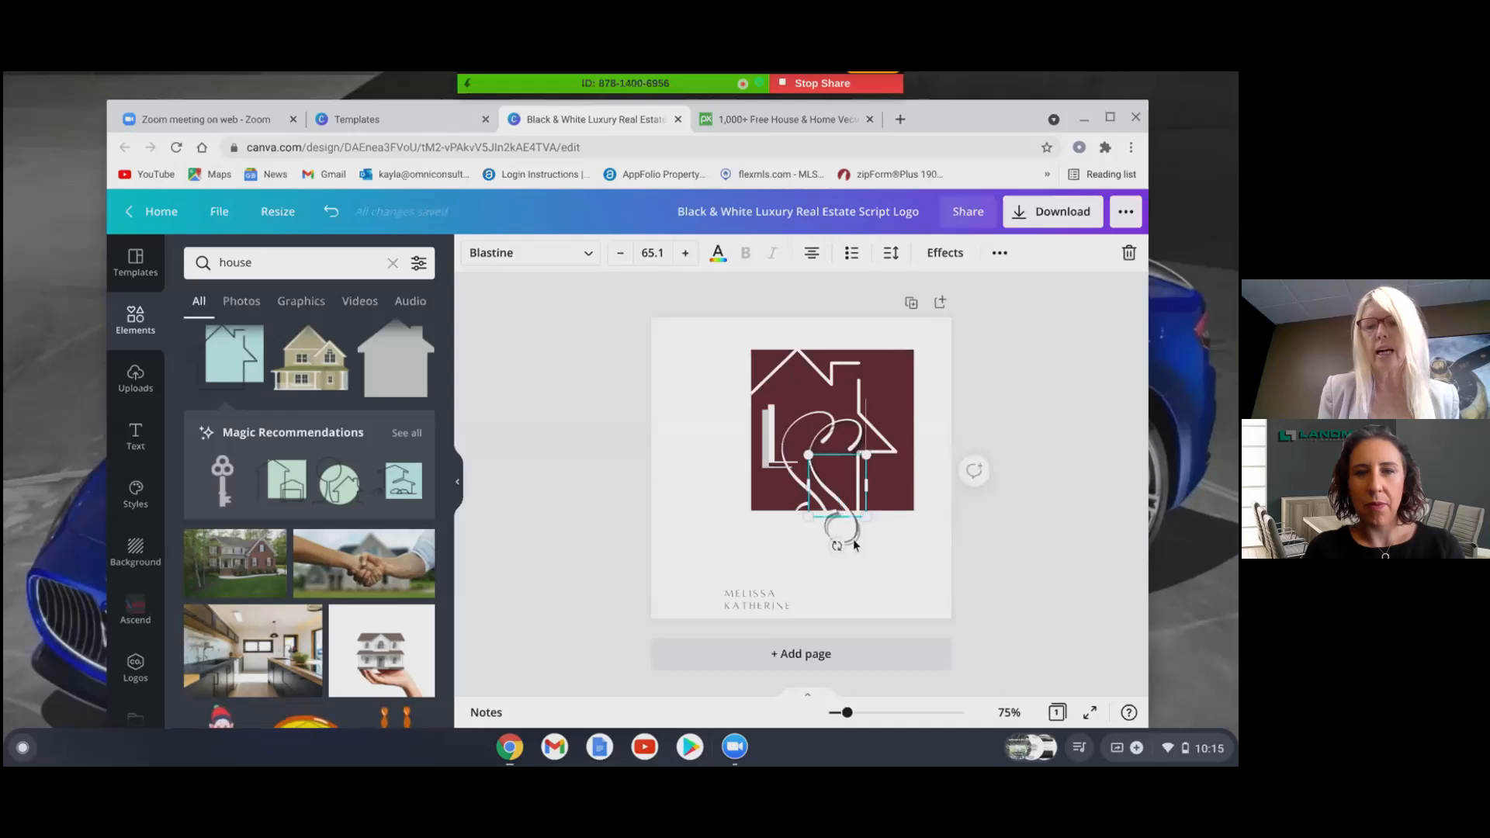
pyautogui.click(1032, 537)
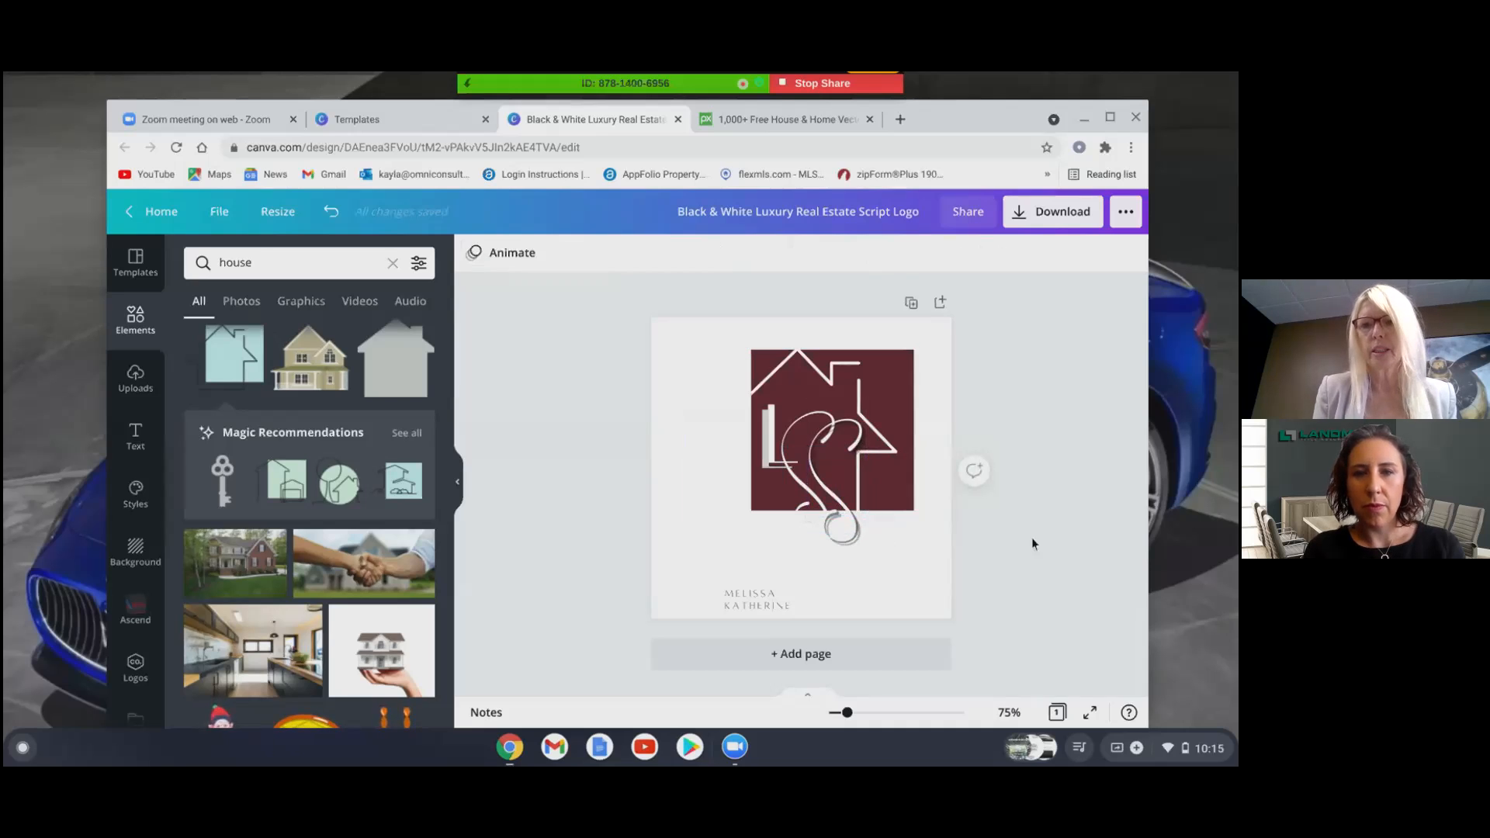
pyautogui.click(859, 544)
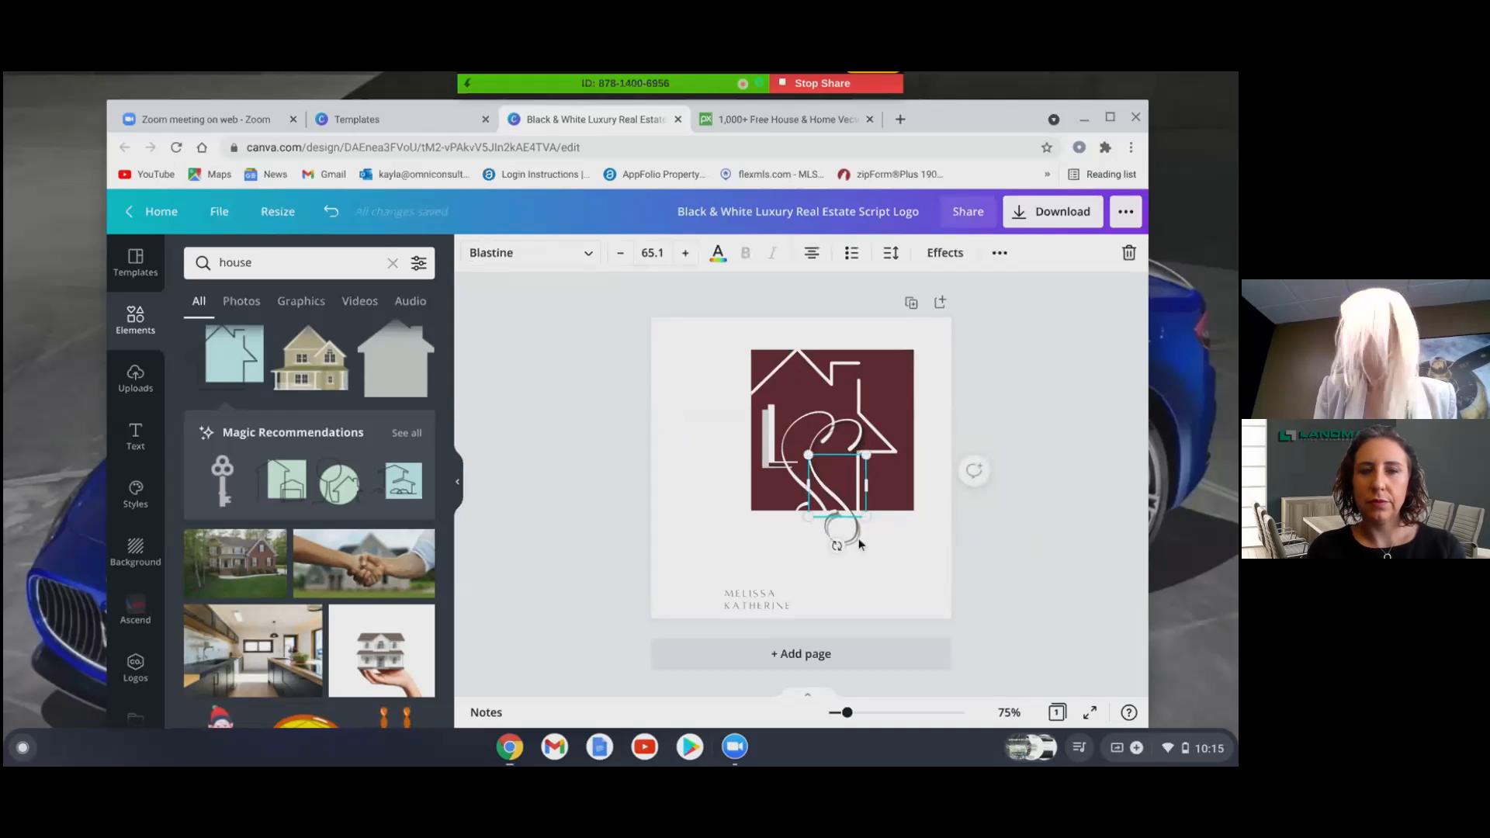
pyautogui.moveTo(859, 544); pyautogui.dragTo(836, 538)
# - Move the name text up, shift the whole logo slightly left, and place the name under it
pyautogui.click(765, 602)
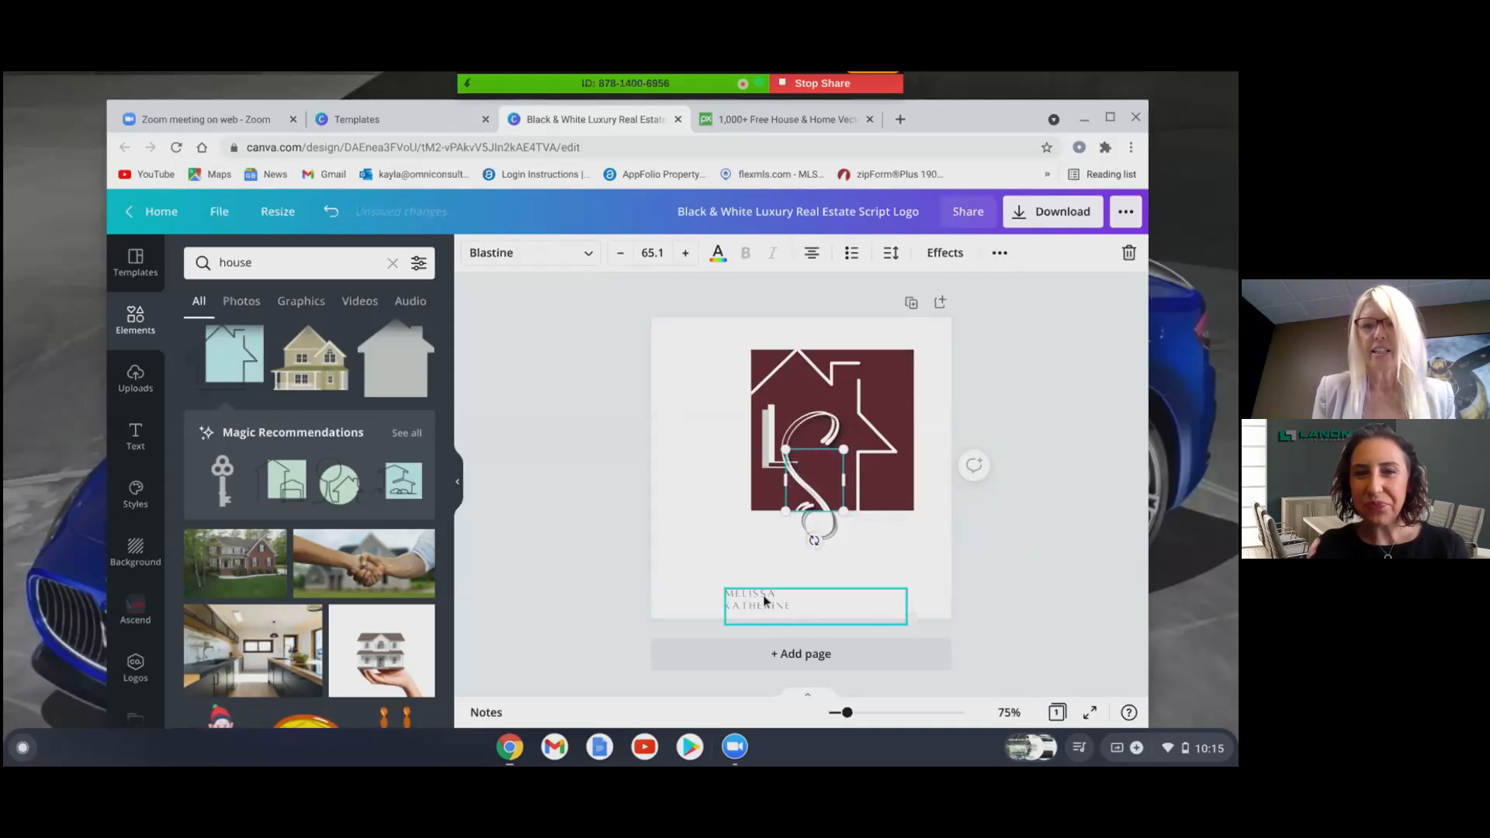
pyautogui.moveTo(765, 605)
pyautogui.mouseDown()
pyautogui.moveTo(735, 562)
pyautogui.moveTo(777, 596)
pyautogui.mouseUp()
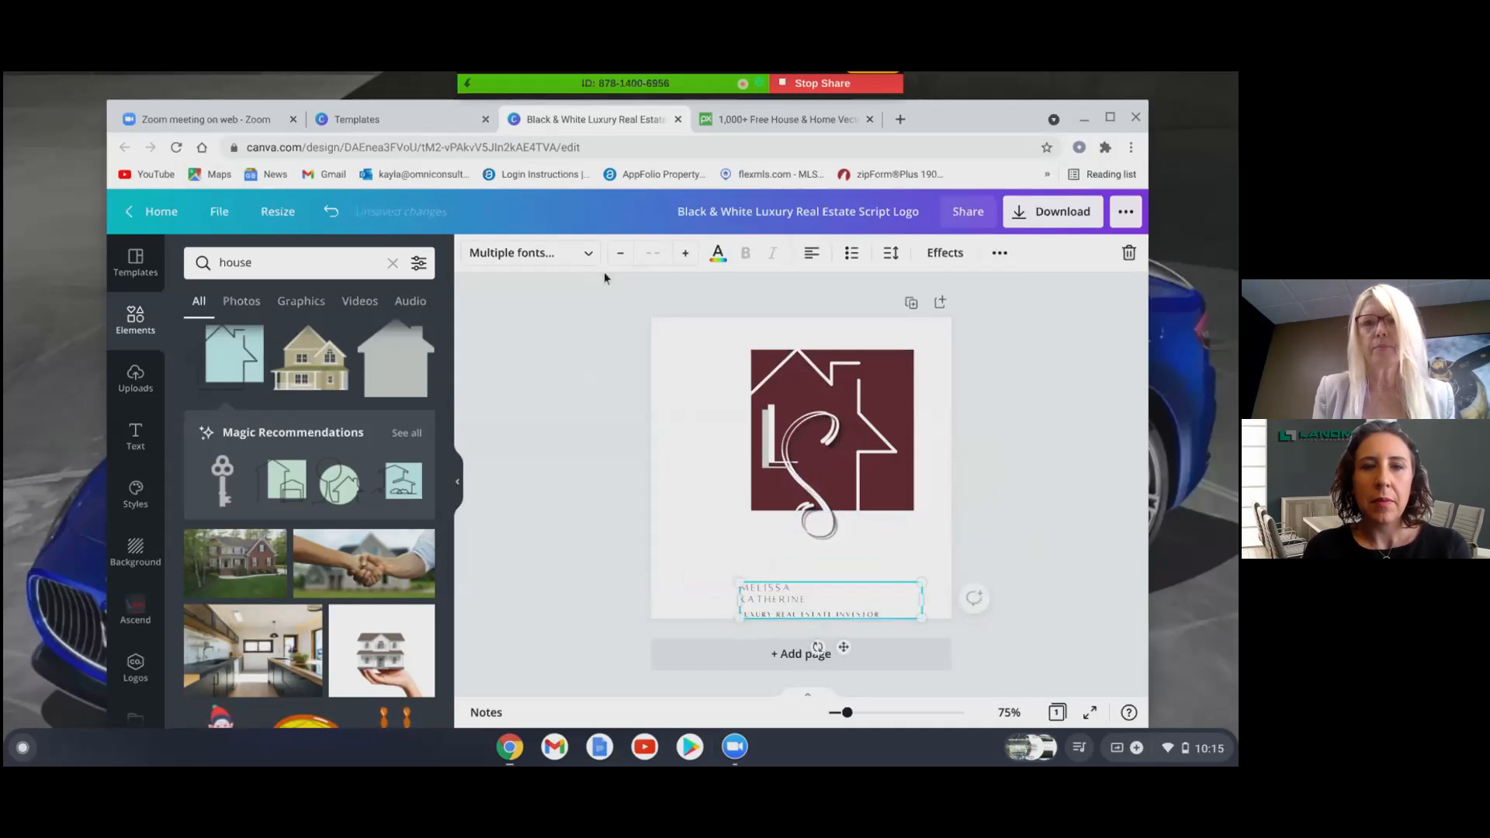
pyautogui.moveTo(613, 307); pyautogui.dragTo(968, 545)
pyautogui.moveTo(862, 423); pyautogui.dragTo(838, 417)
pyautogui.click(1068, 474)
pyautogui.moveTo(792, 600); pyautogui.dragTo(773, 559)
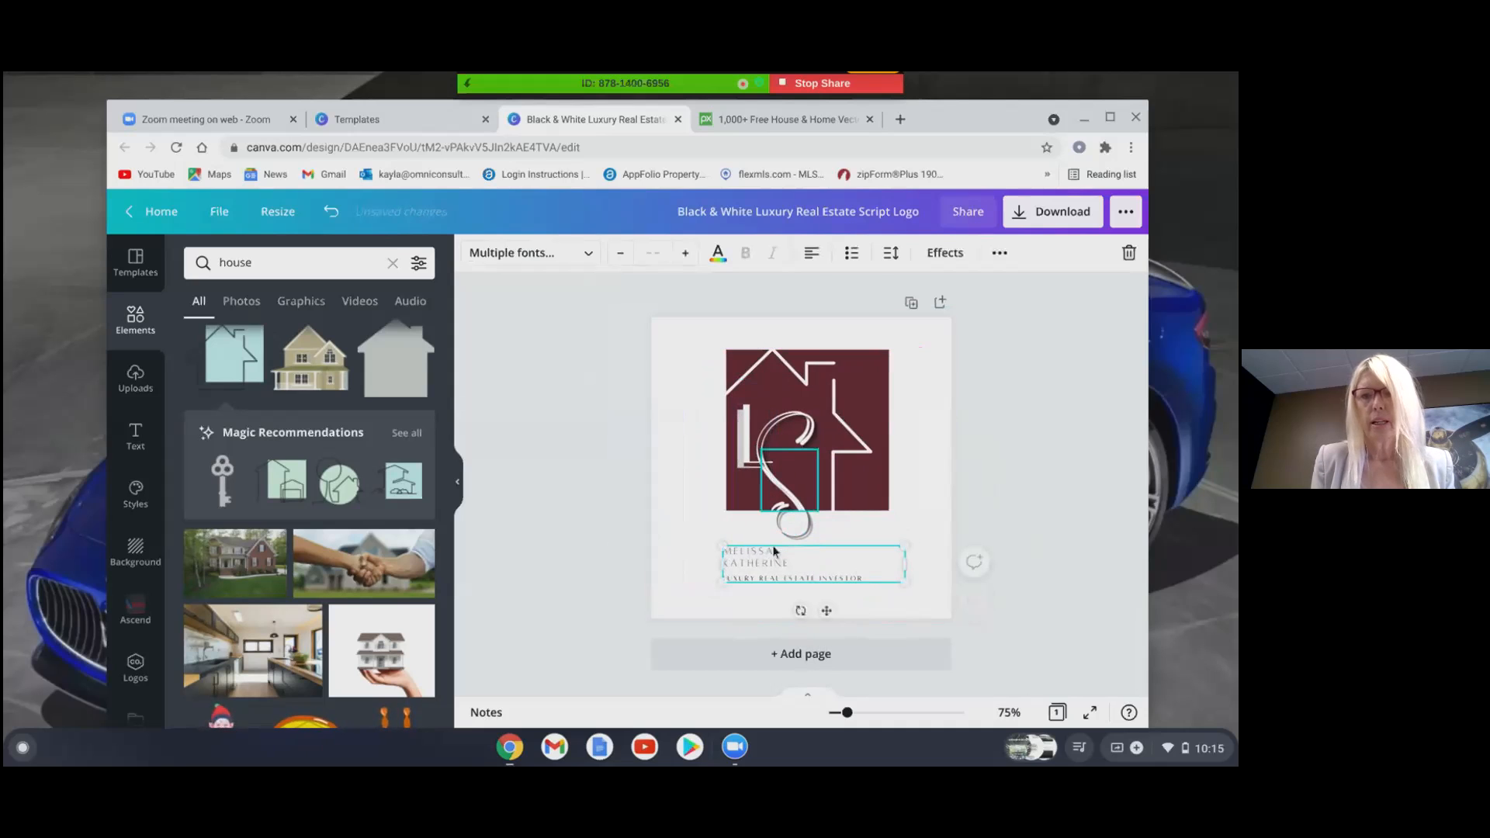
# - Edit the name text and delete the sample surname
pyautogui.click(791, 568)
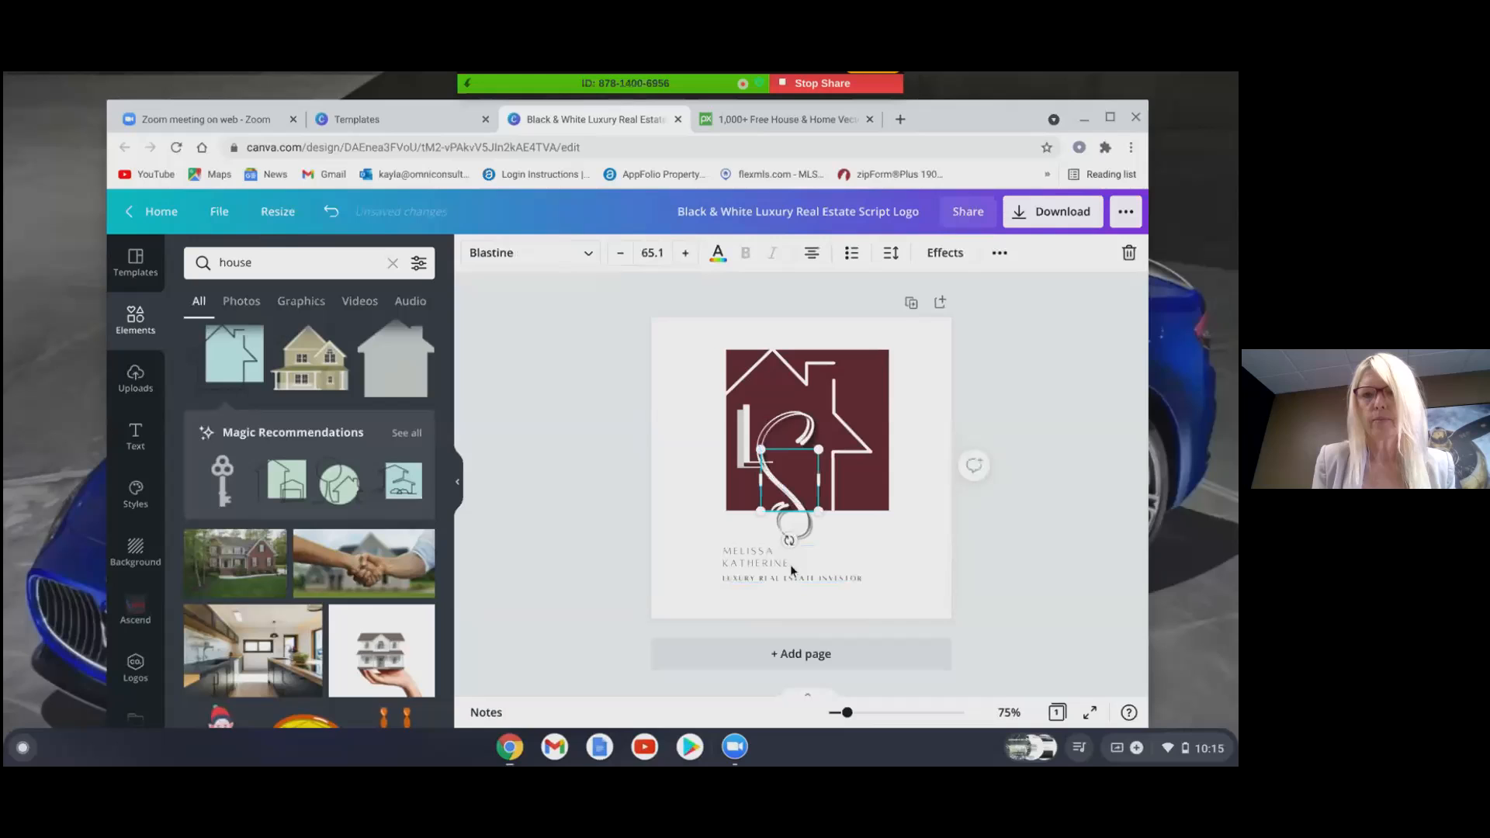
pyautogui.click(751, 580)
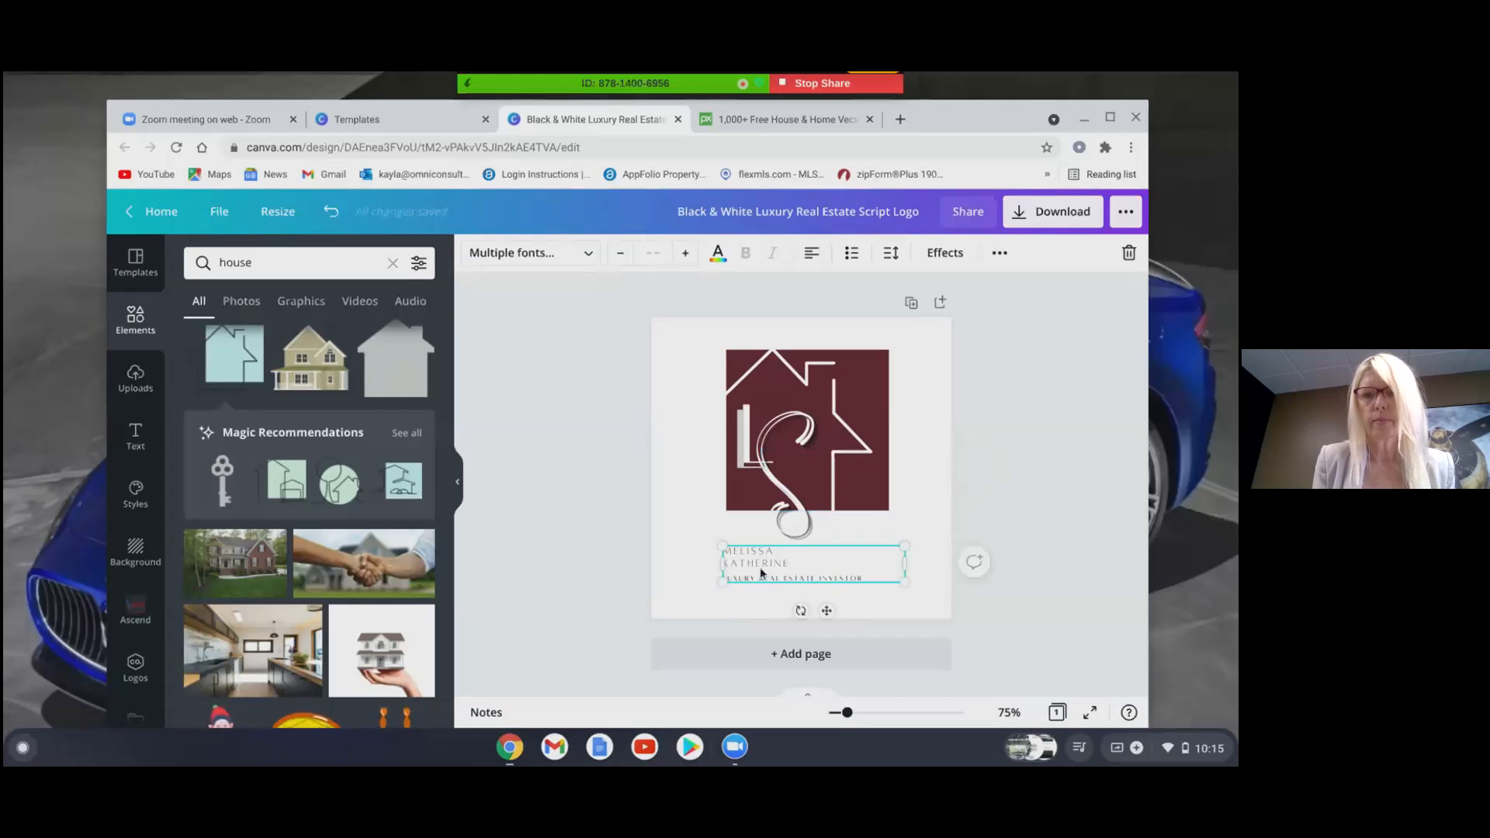
pyautogui.click(754, 567)
pyautogui.click(790, 563)
pyautogui.press('BackSpace')
pyautogui.press('BackSpace')
pyautogui.press('BackSpace')
pyautogui.press('BackSpace')
pyautogui.press('BackSpace')
pyautogui.press('BackSpace')
pyautogui.press('BackSpace')
pyautogui.press('BackSpace')
pyautogui.press('BackSpace')
pyautogui.press('BackSpace')
pyautogui.press('BackSpace')
pyautogui.press('BackSpace')
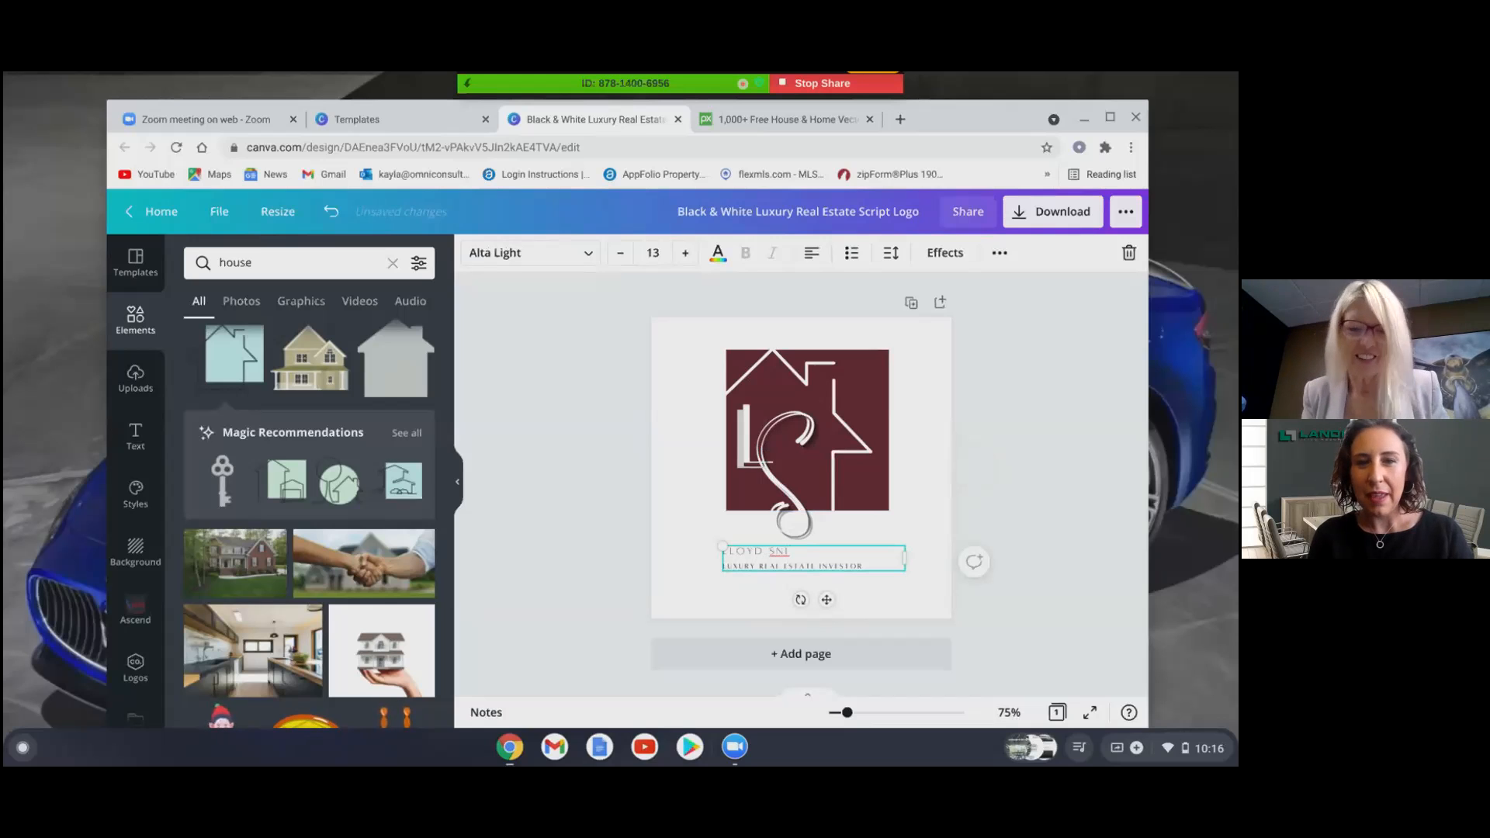
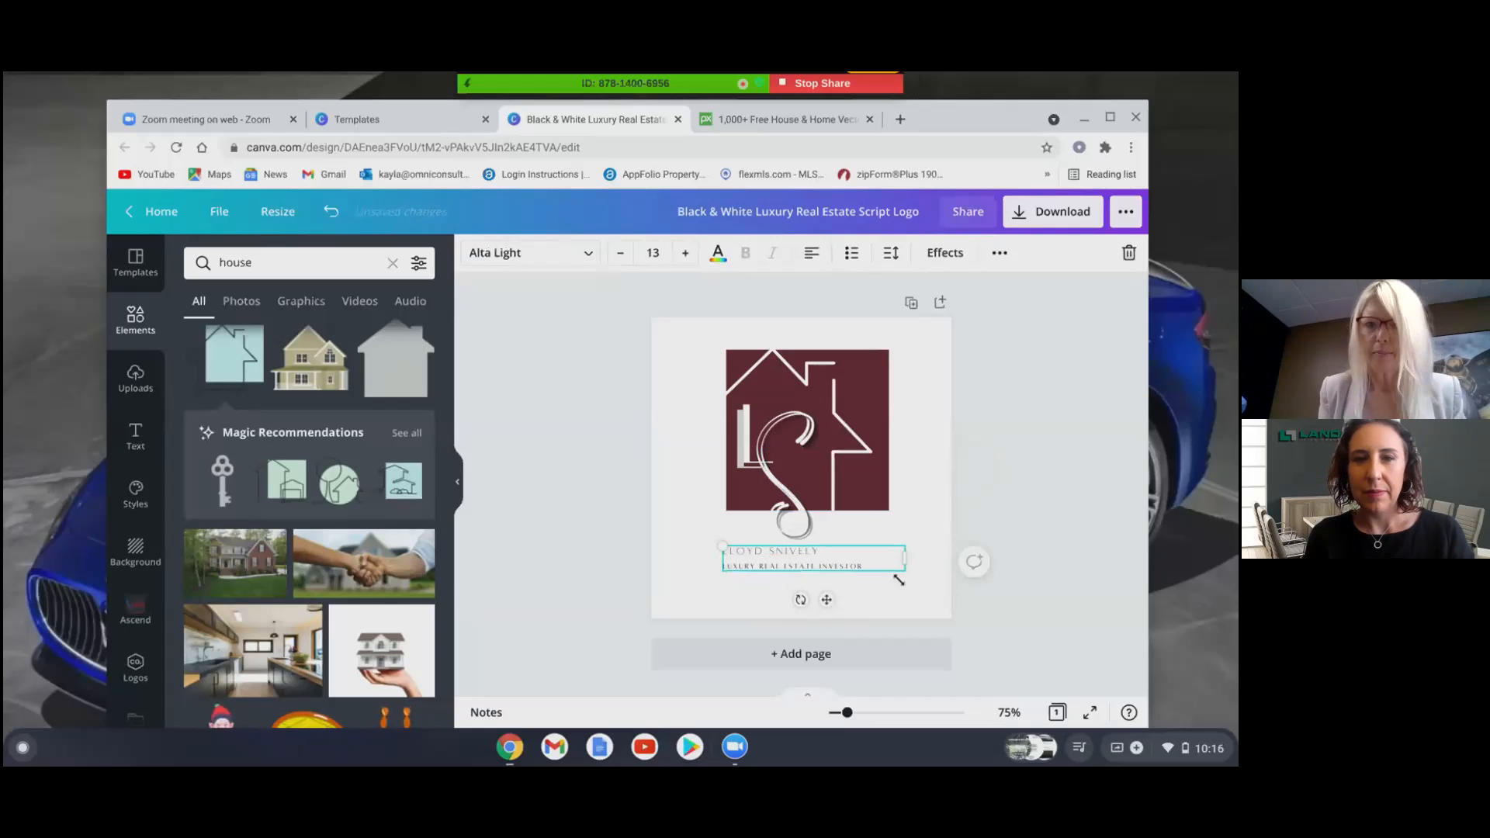
# - Finish typing the agent's surname and delete the LUXURY REAL ESTATE INVESTOR tagline
pyautogui.click(883, 565)
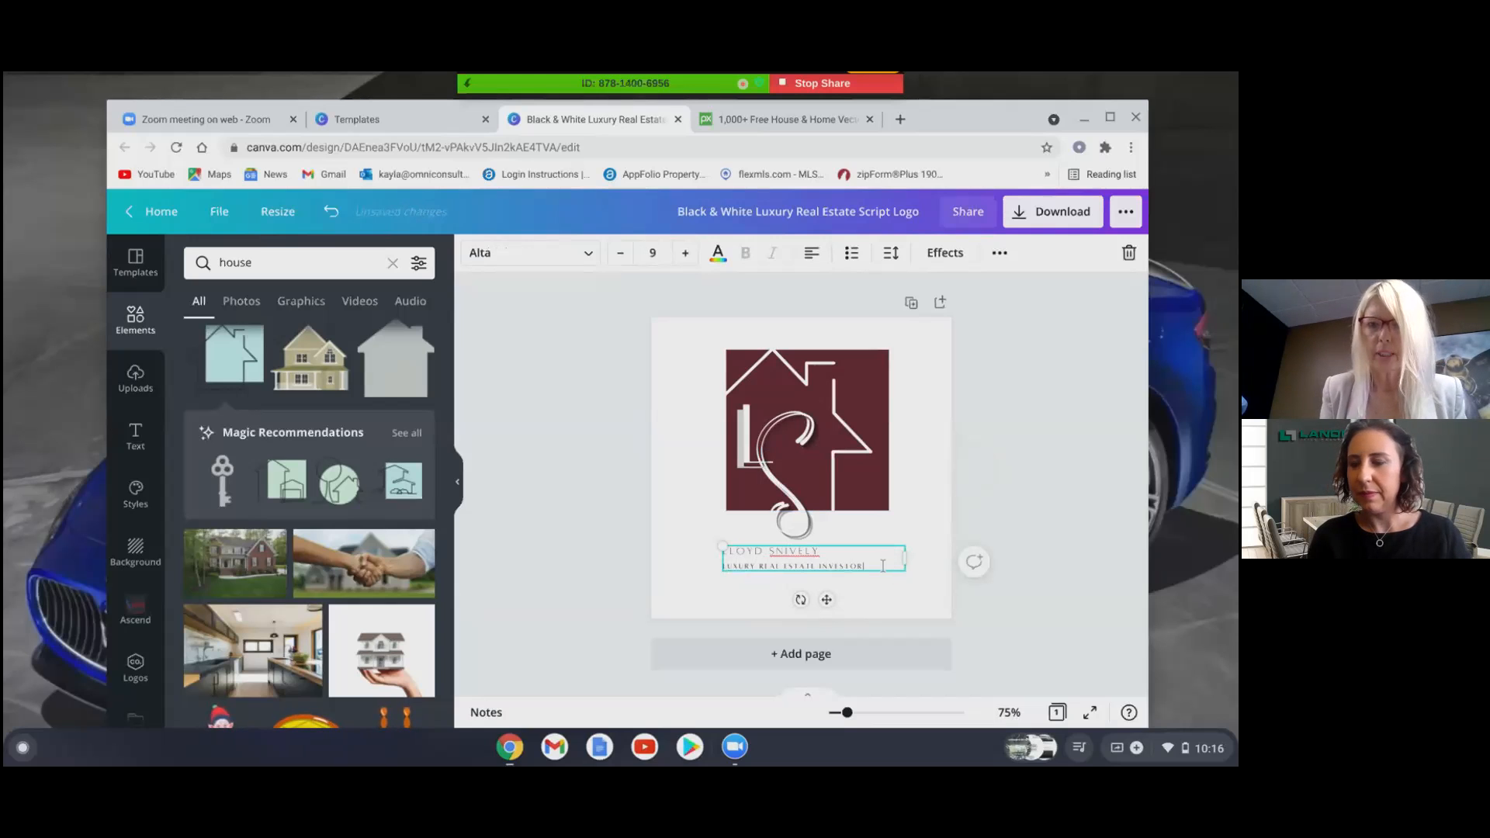
pyautogui.press('BackSpace')
pyautogui.press('BackSpace')
pyautogui.press('BackSpace')
pyautogui.press('BackSpace')
pyautogui.press('BackSpace')
pyautogui.press('BackSpace')
pyautogui.press('BackSpace')
pyautogui.press('BackSpace')
pyautogui.press('BackSpace')
pyautogui.press('BackSpace')
pyautogui.press('BackSpace')
pyautogui.press('BackSpace')
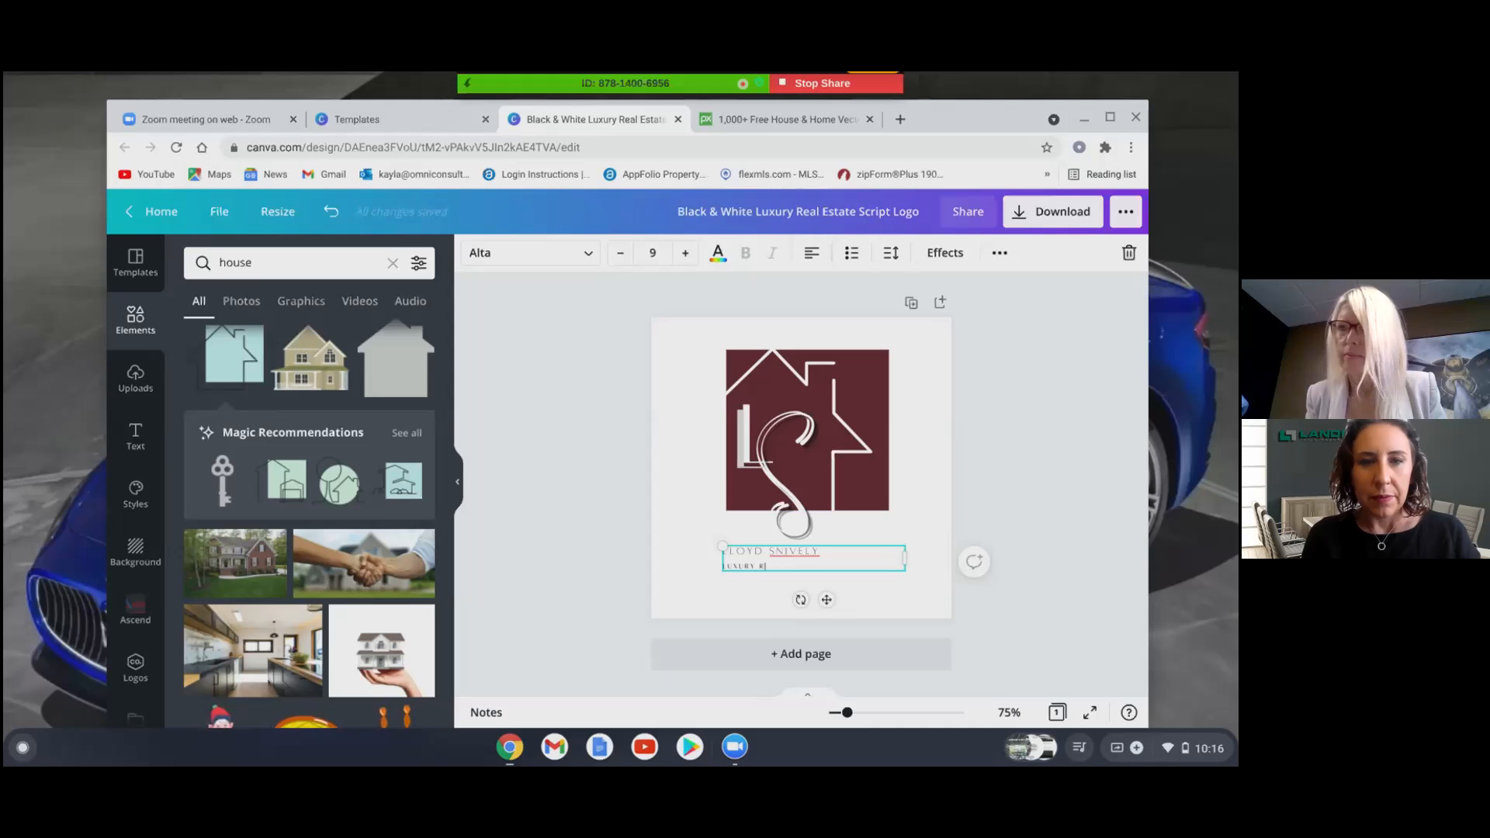
pyautogui.press('BackSpace')
pyautogui.press('BackSpace')
pyautogui.press('BackSpace')
pyautogui.press('BackSpace')
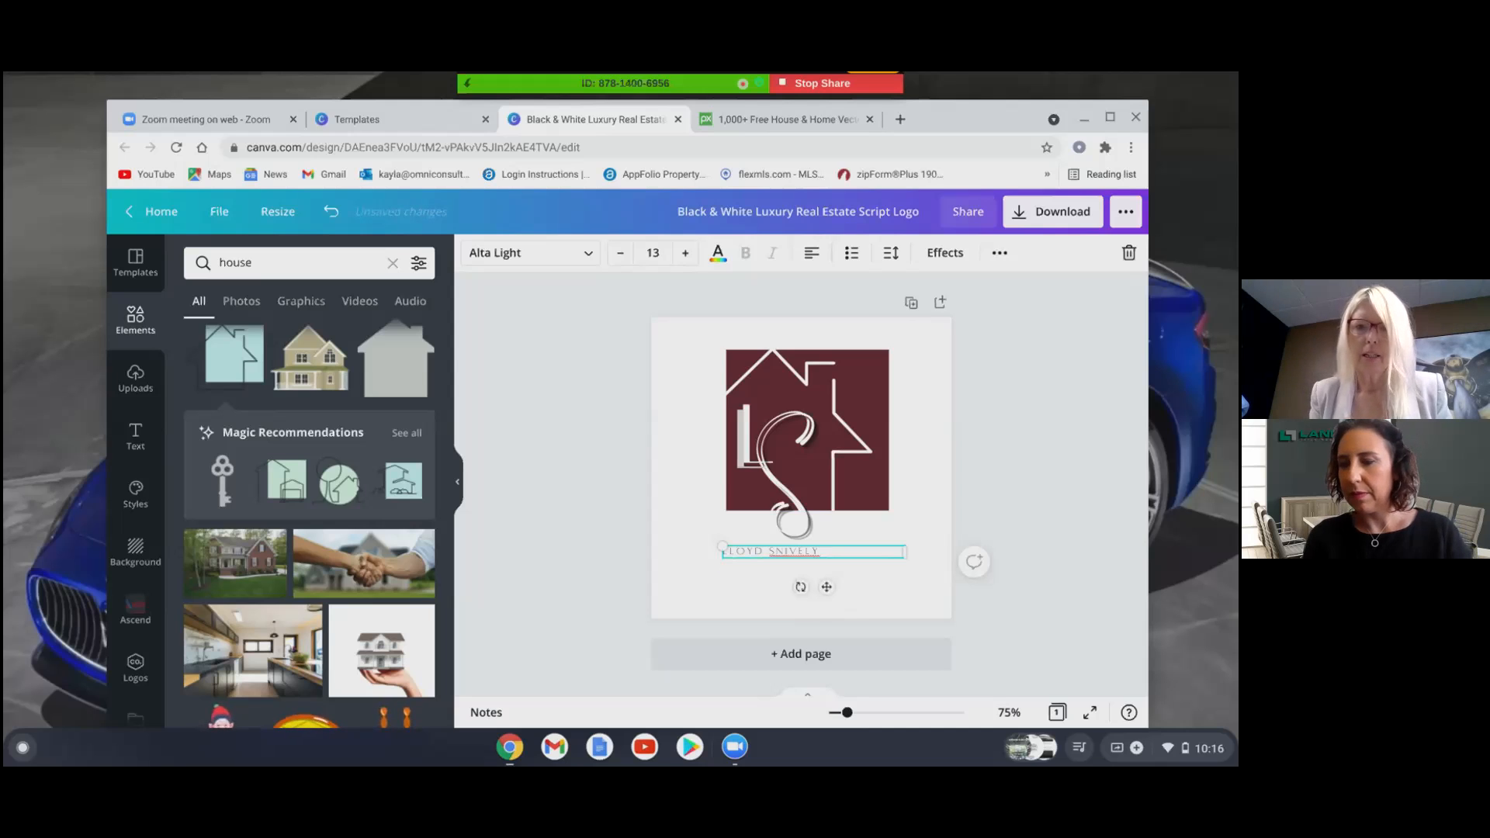
pyautogui.click(1056, 447)
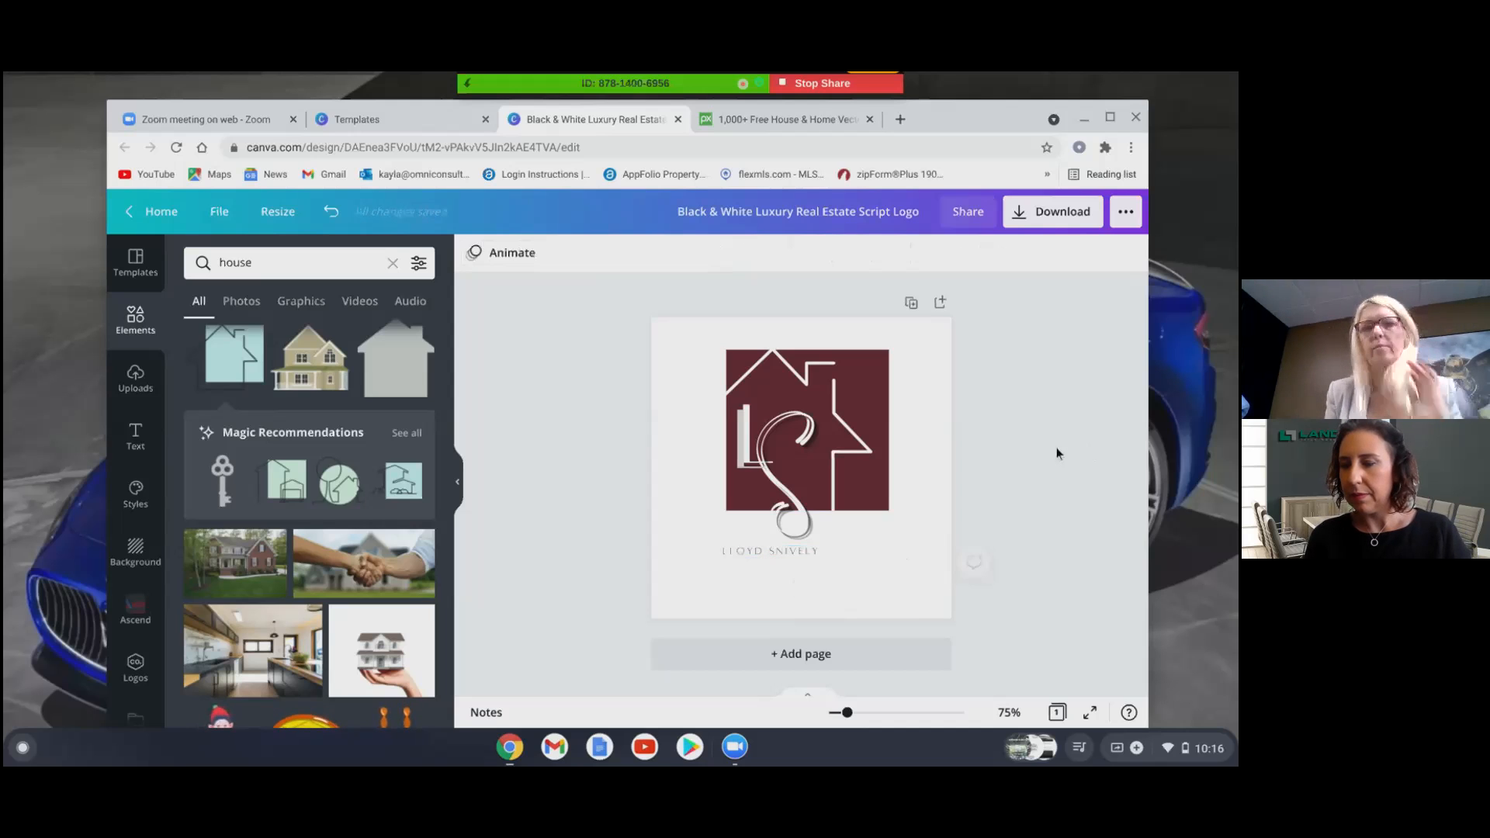
pyautogui.click(731, 554)
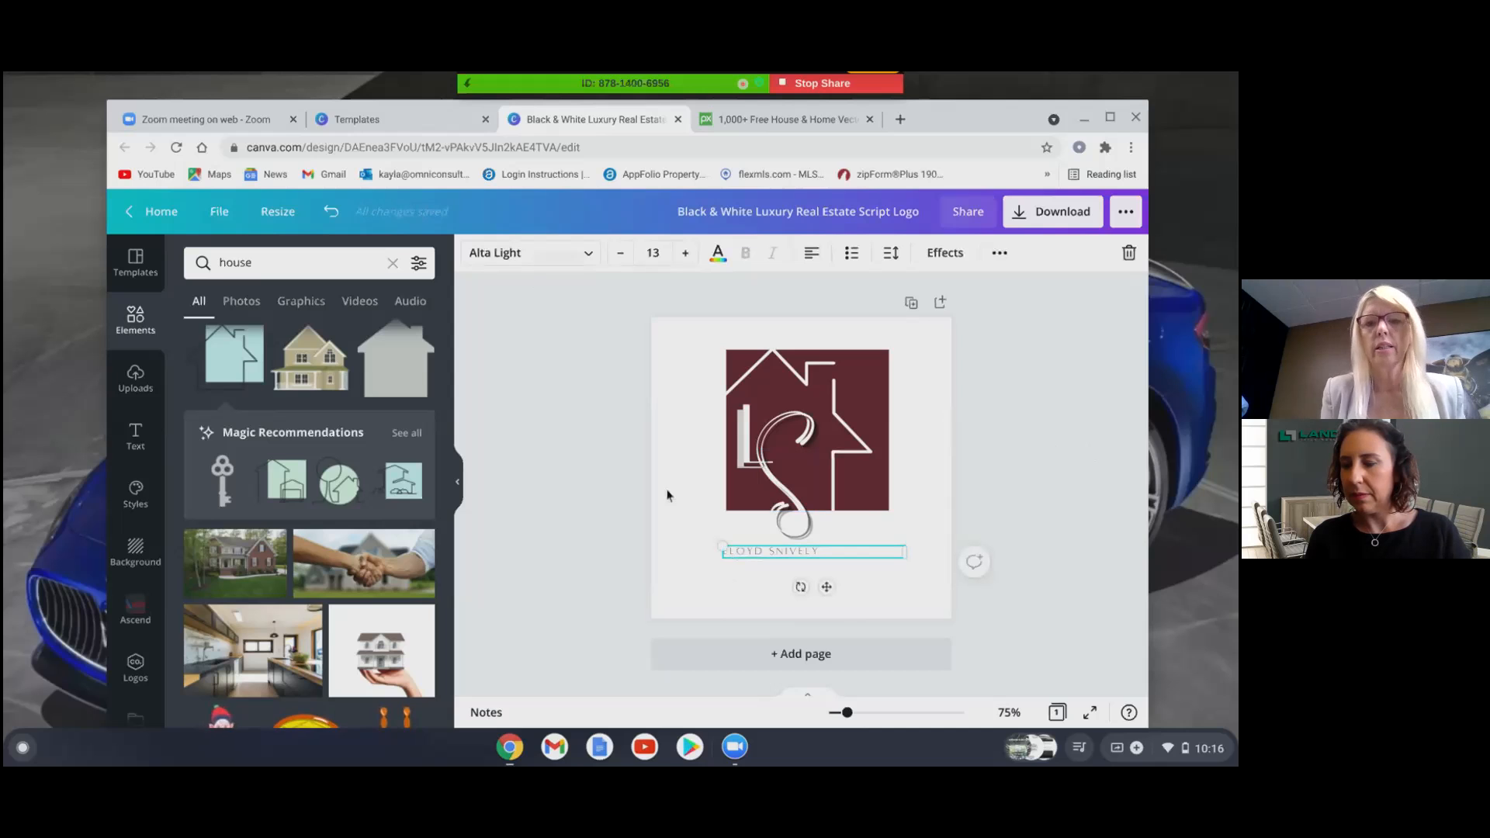
# - Search the fonts for 'bold' and apply Squad Bold to the name
pyautogui.click(559, 259)
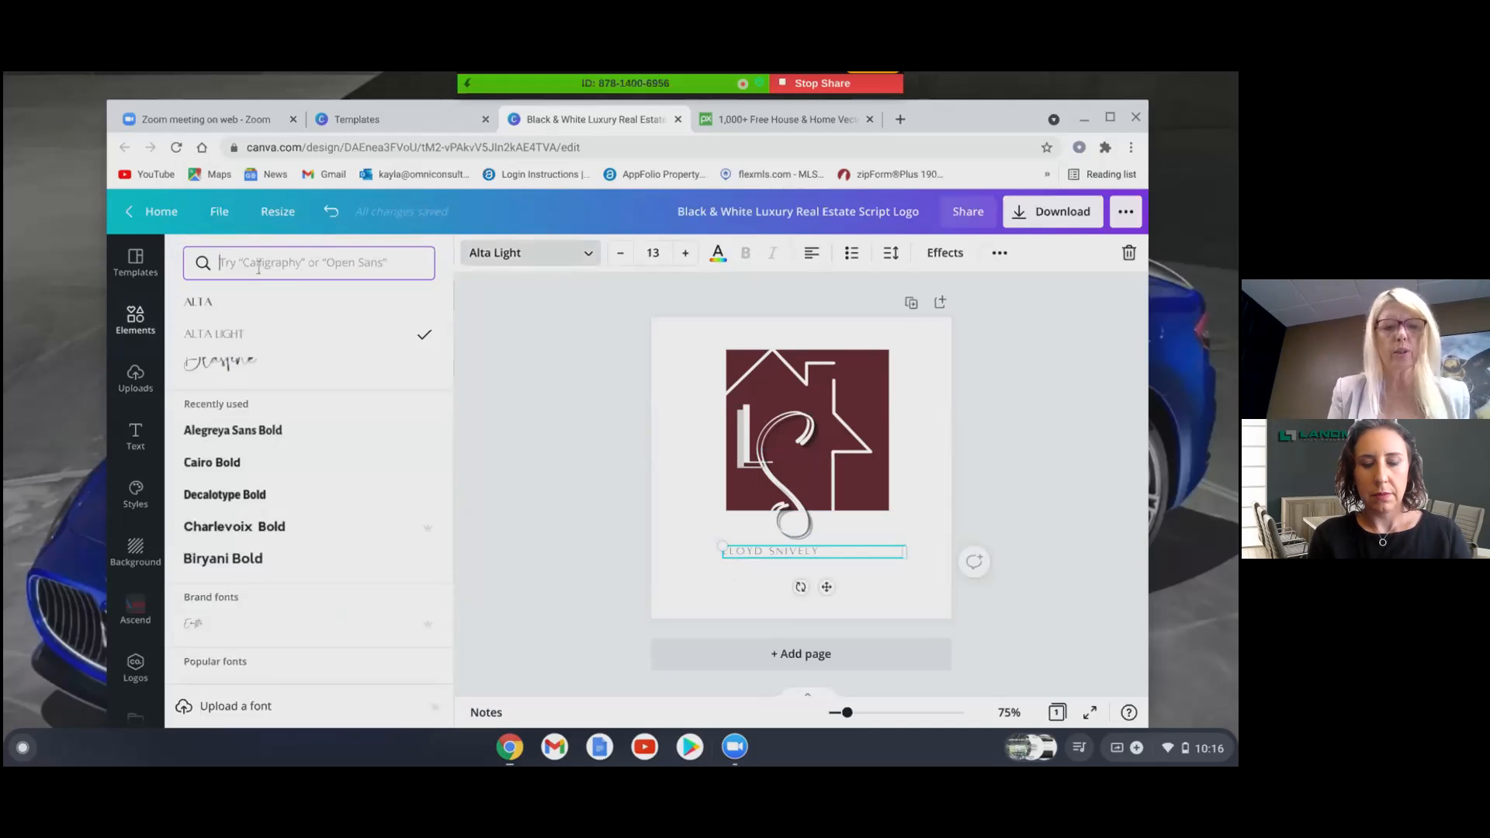
pyautogui.write('scrip')
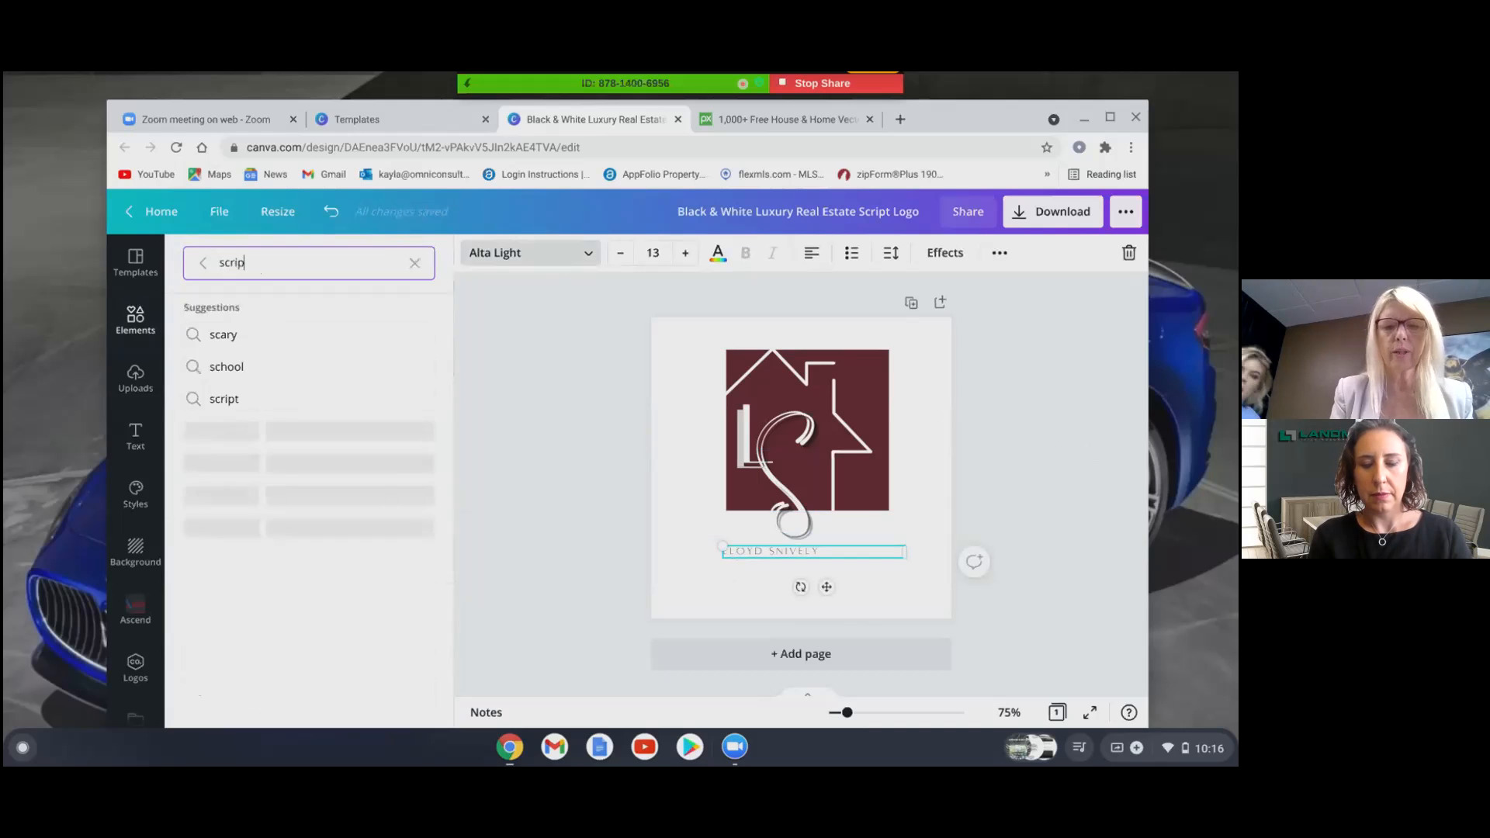
pyautogui.write('t')
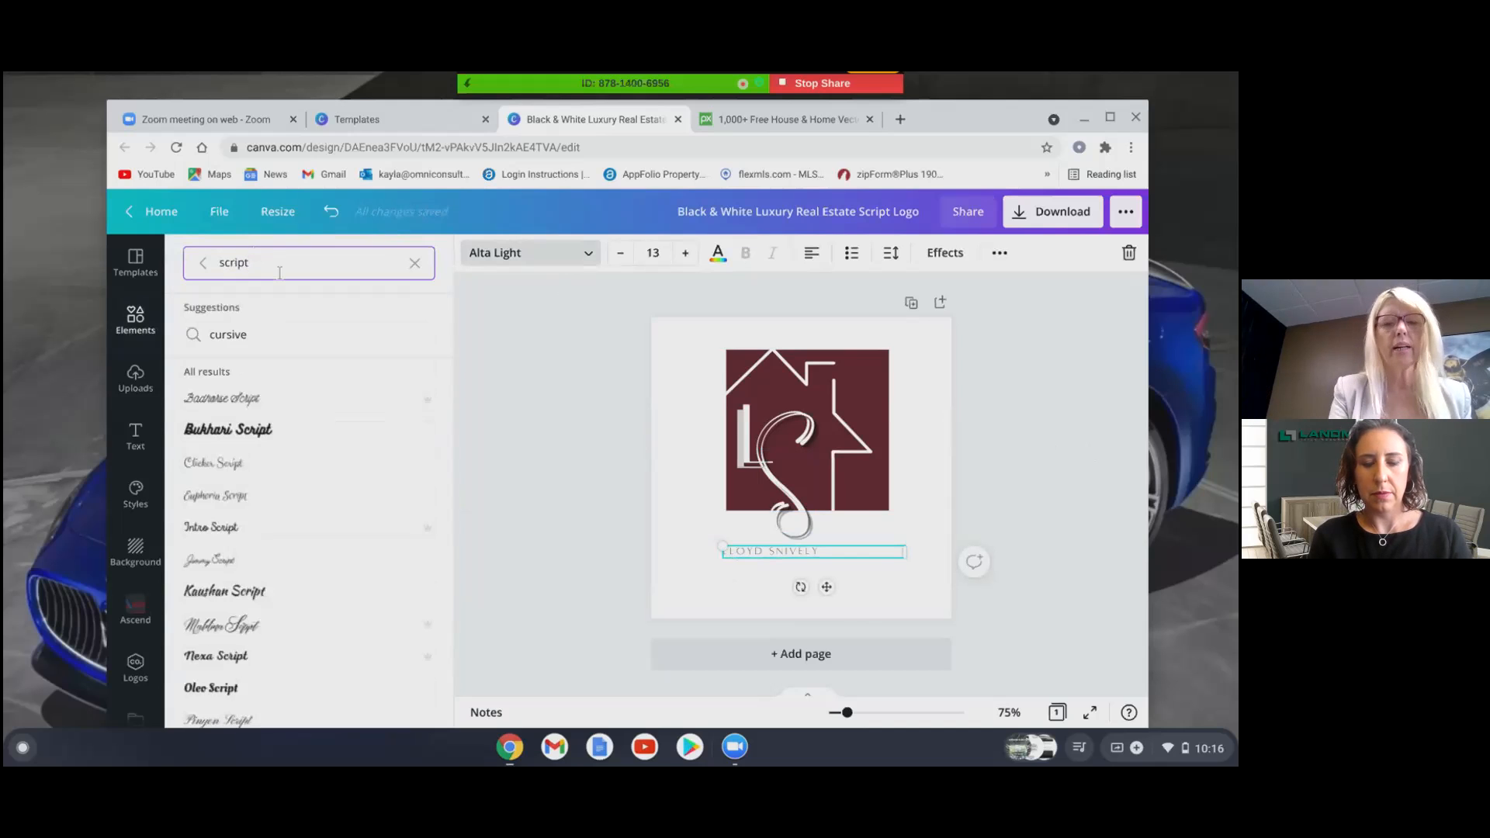
pyautogui.press('BackSpace')
pyautogui.press('BackSpace')
pyautogui.press('BackSpace')
pyautogui.press('BackSpace')
pyautogui.press('BackSpace')
pyautogui.press('BackSpace')
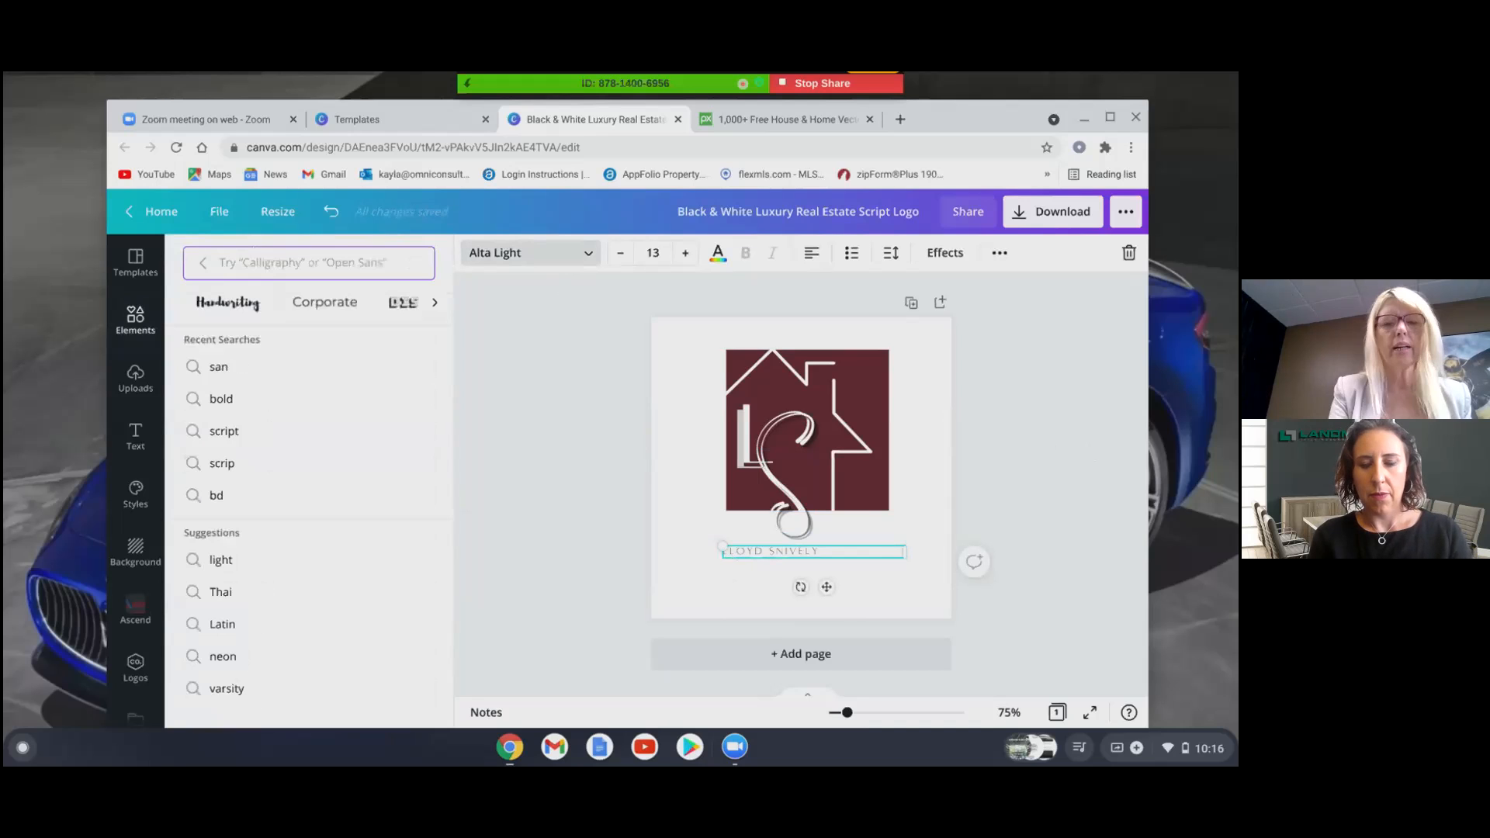
pyautogui.write('bold')
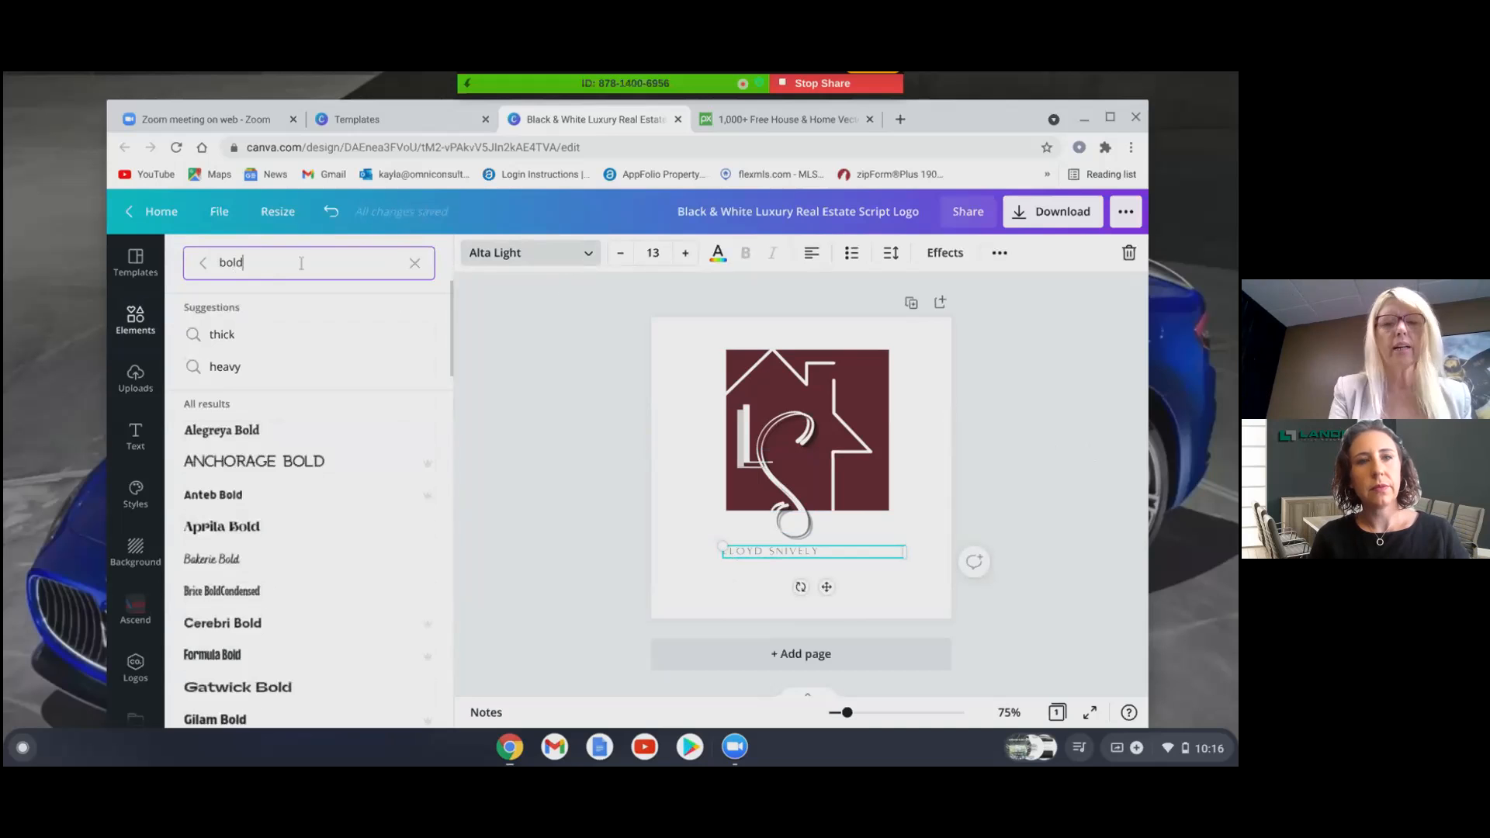
pyautogui.scroll(-10, 310, 504)
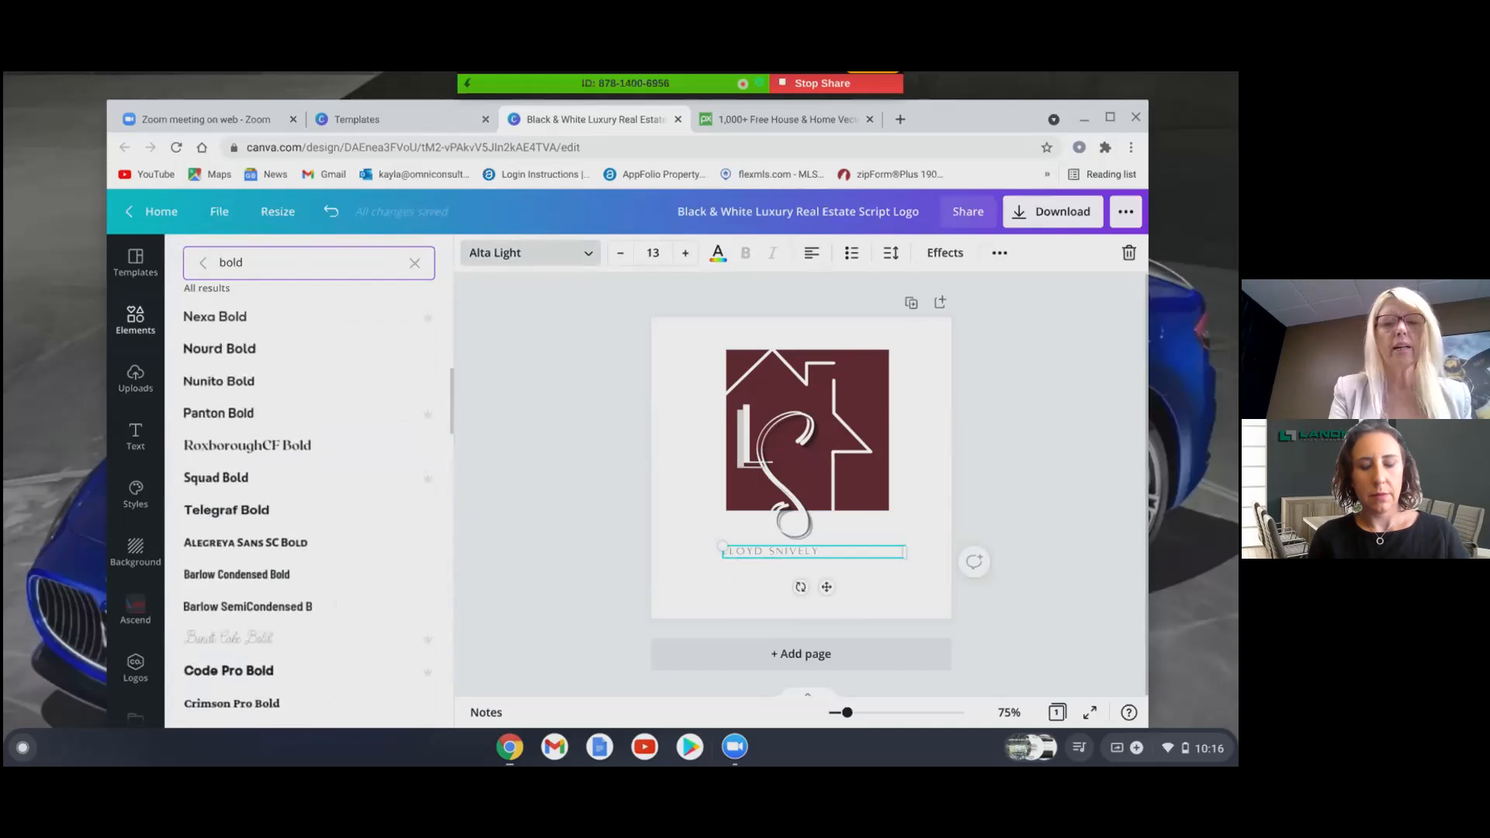
pyautogui.click(228, 478)
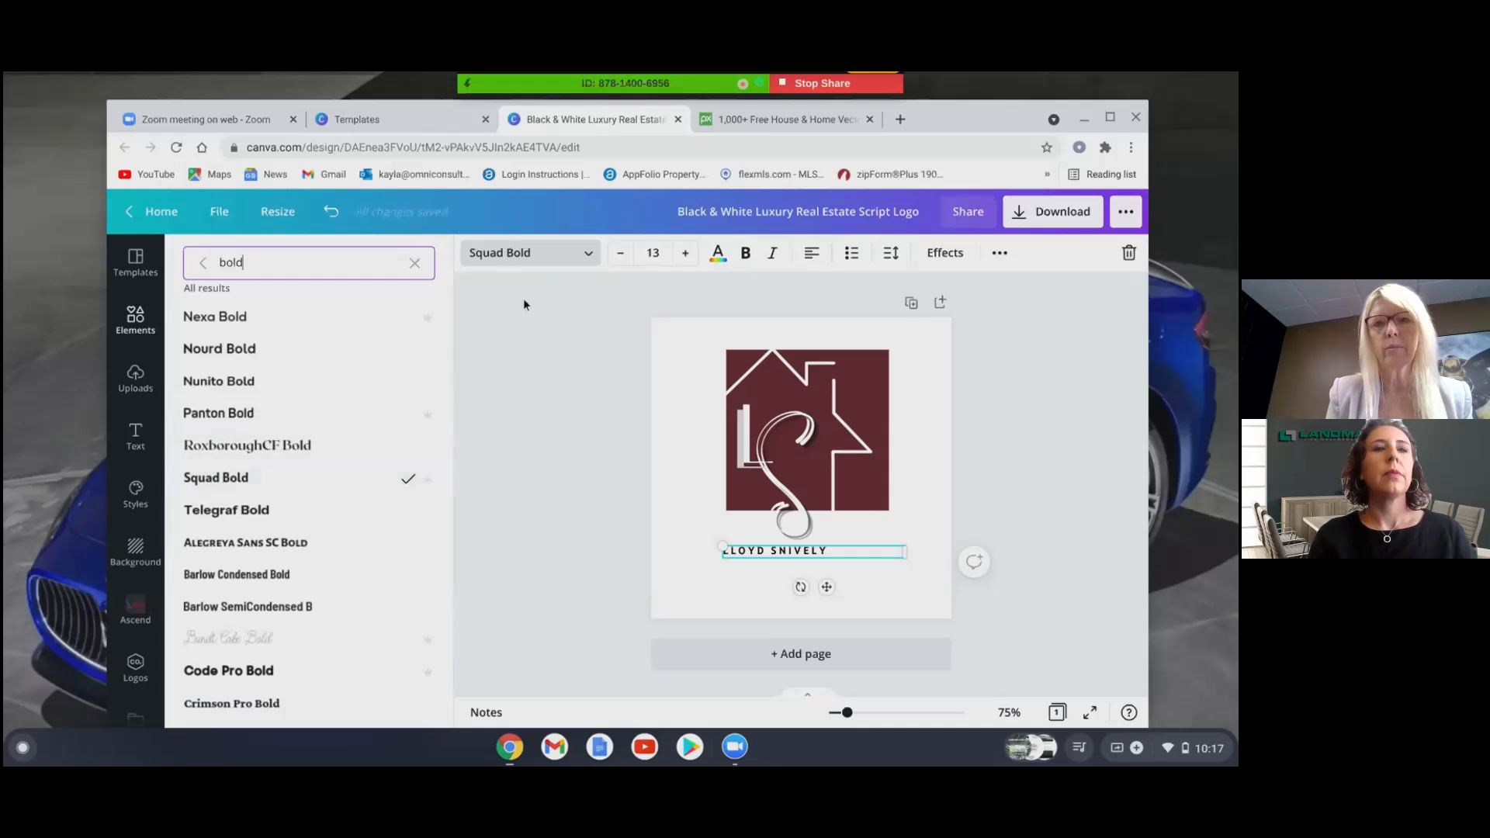
# - Increase the name's font size to 17
pyautogui.click(685, 254)
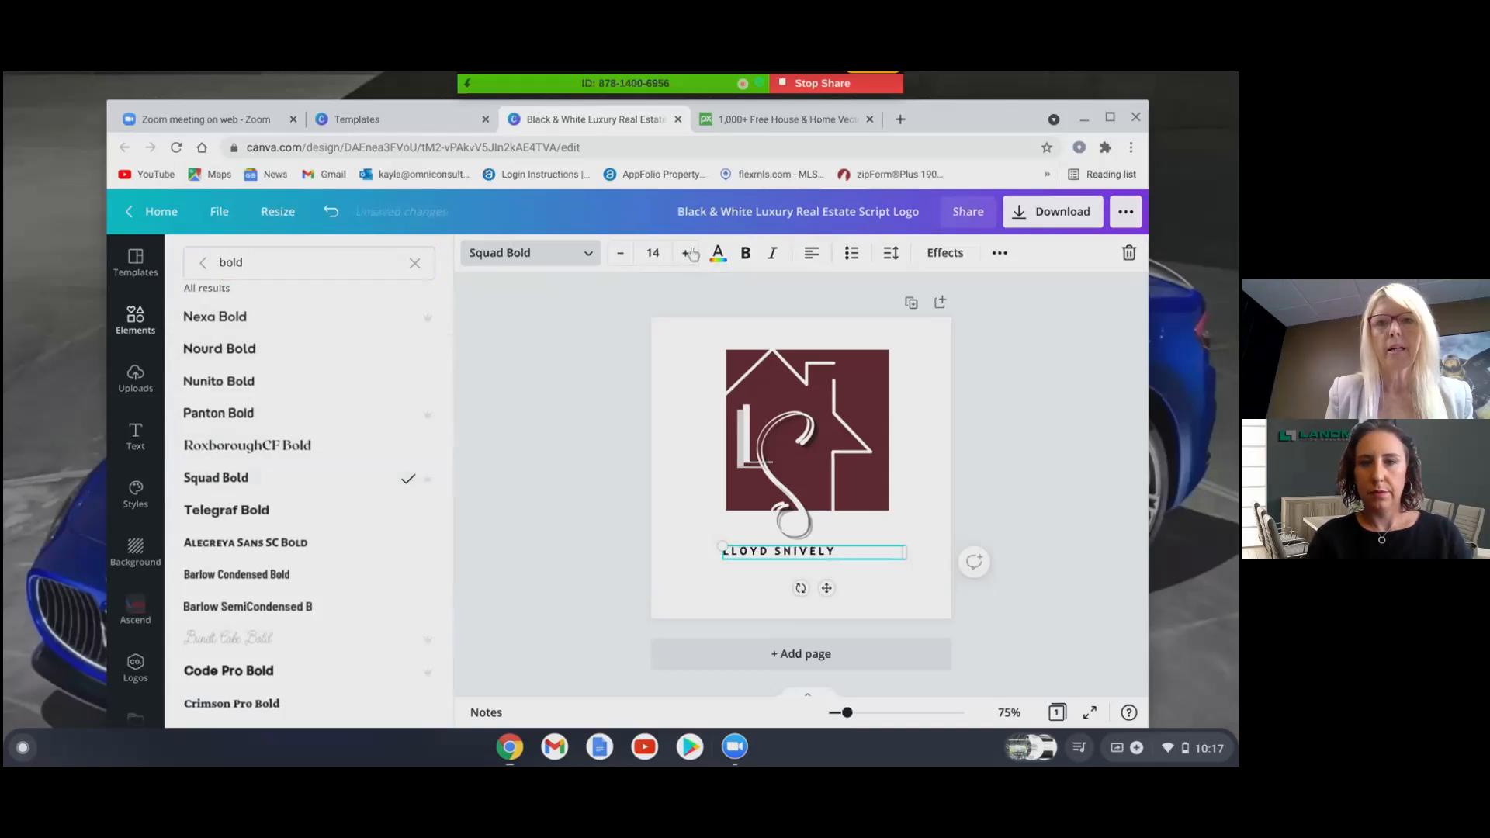
pyautogui.click(687, 254)
pyautogui.click(687, 254)
pyautogui.click(687, 254)
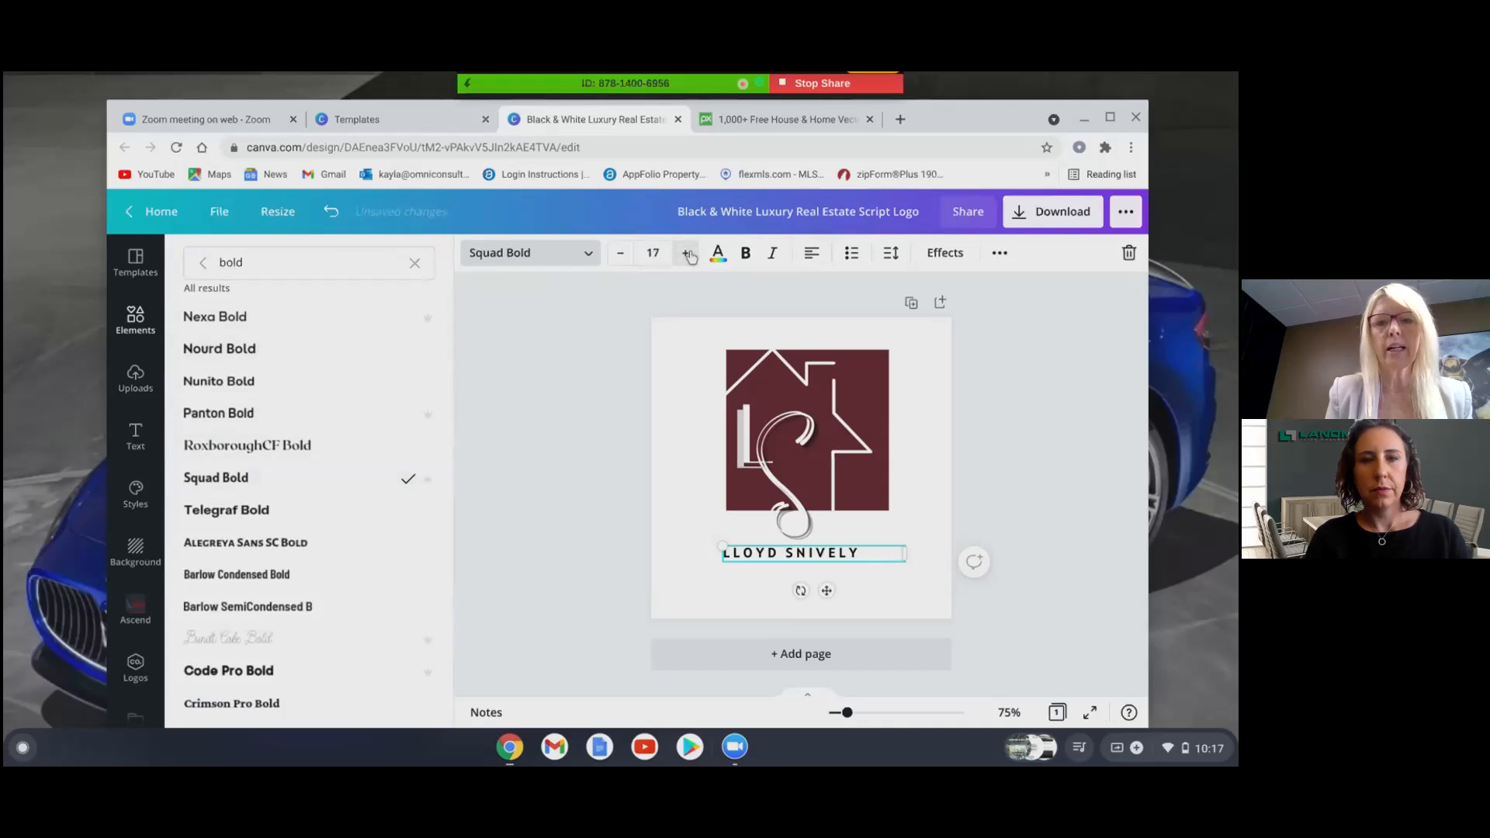
pyautogui.click(664, 252)
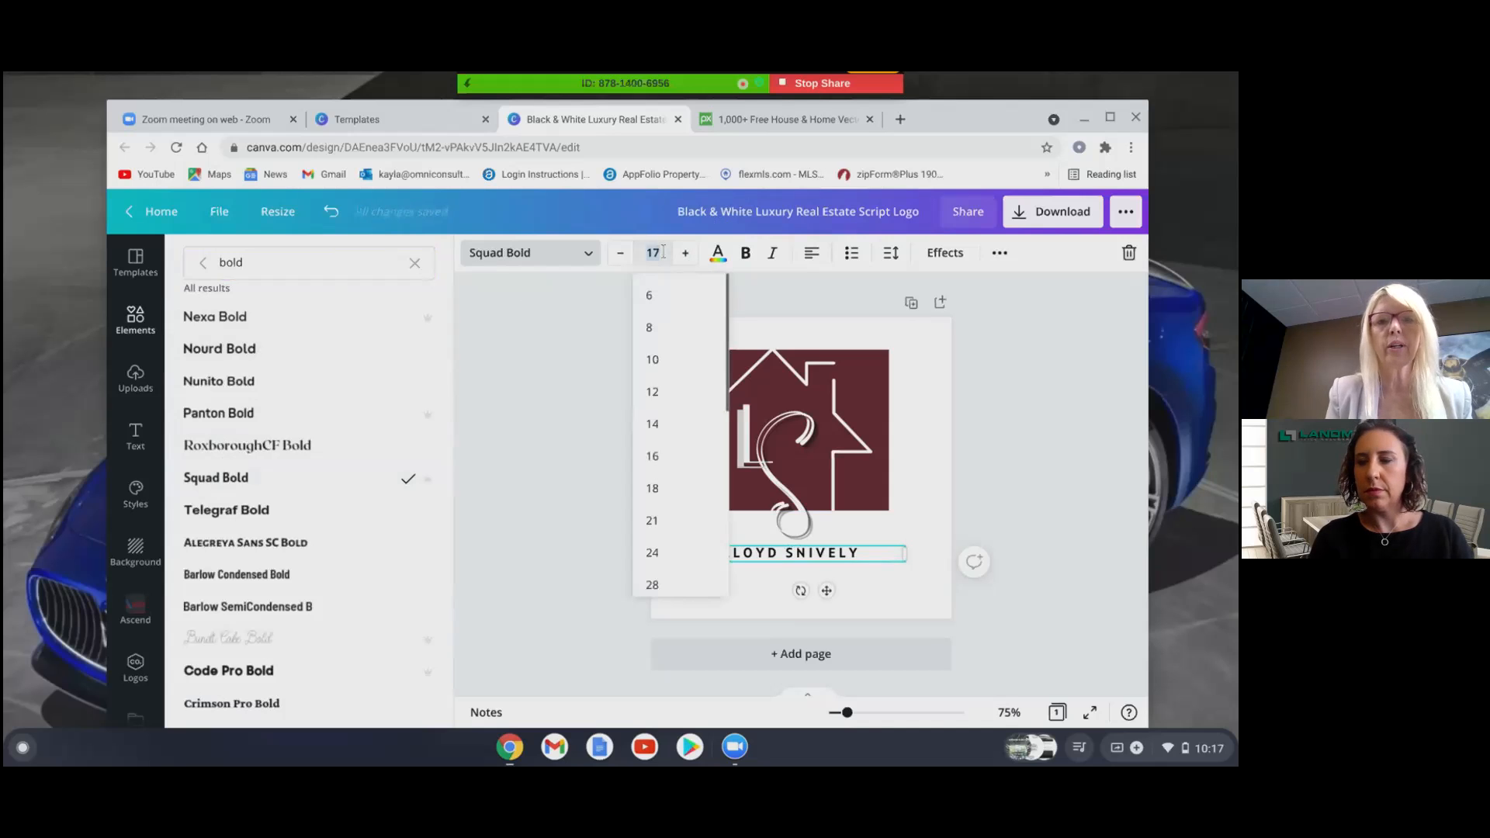
pyautogui.click(1034, 469)
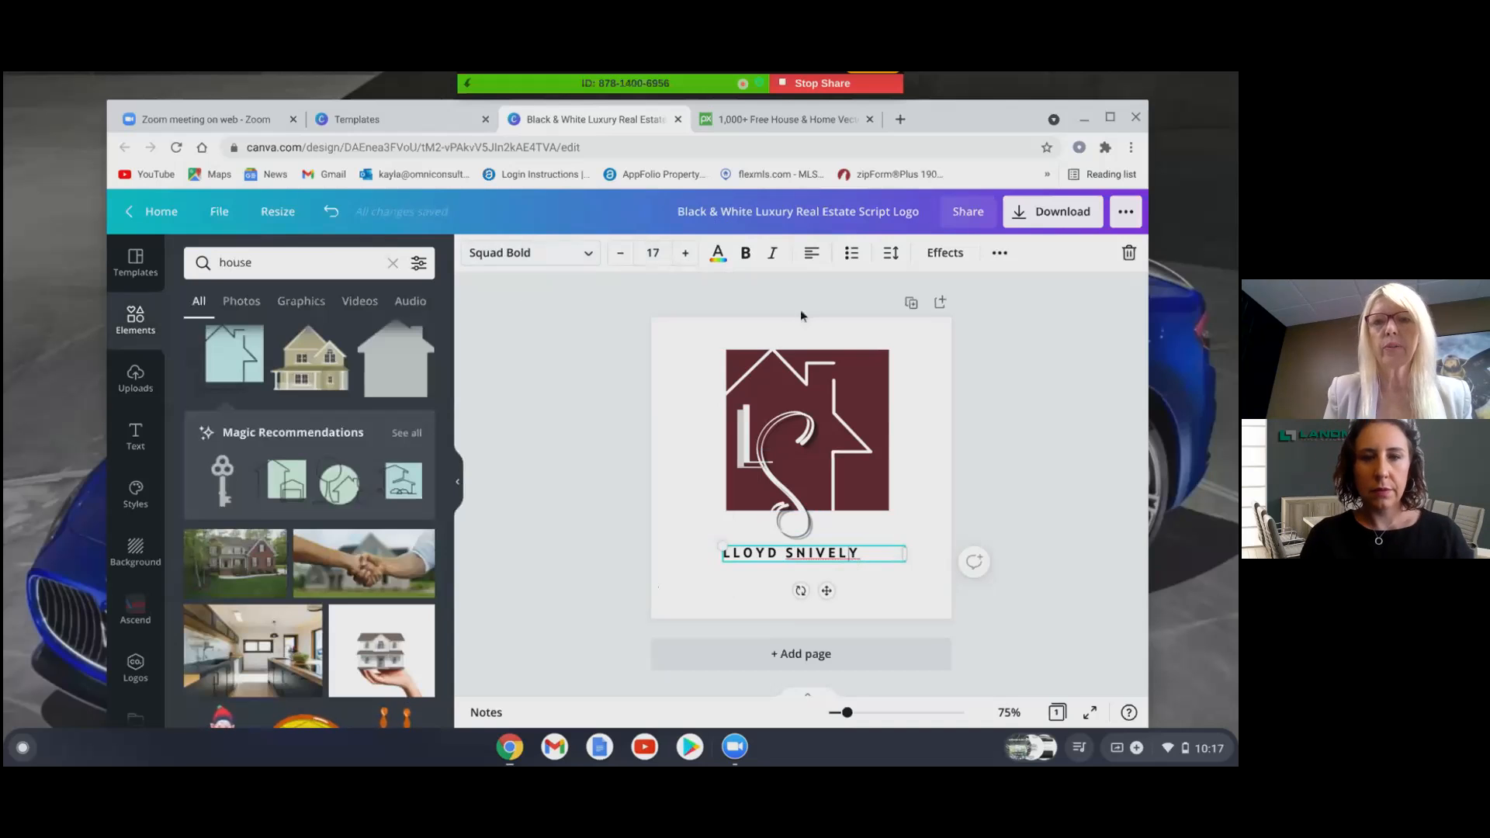
# - Center-align the name text and move it above the house logo
pyautogui.click(813, 257)
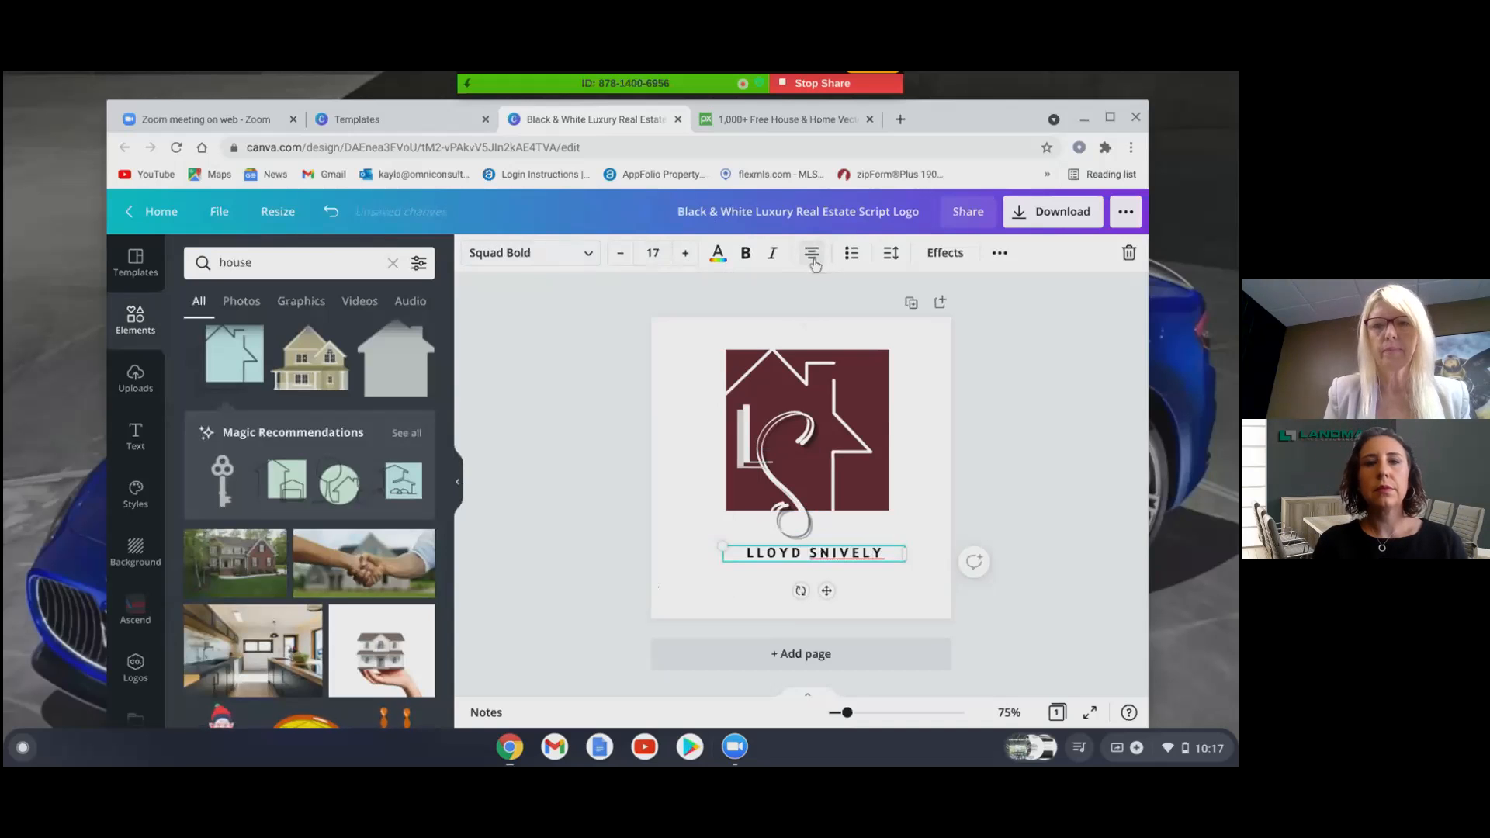
pyautogui.click(1026, 455)
pyautogui.moveTo(857, 565); pyautogui.dragTo(851, 342)
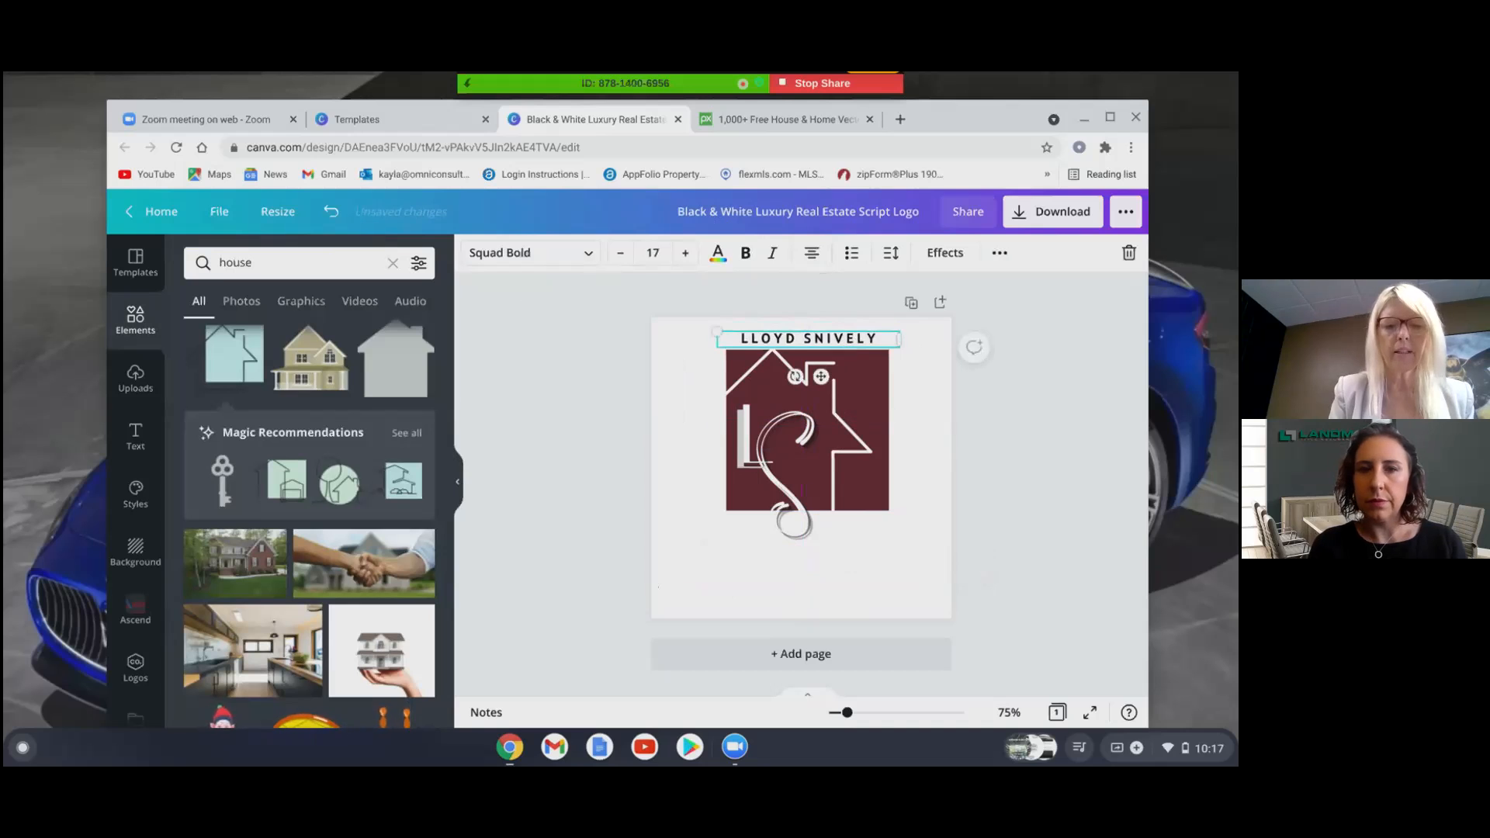
# - Duplicate the name line, move the copy below the logo, and change it to the surname plus TEAM
pyautogui.hotkey('ctrl', 'd')
pyautogui.moveTo(851, 354); pyautogui.dragTo(832, 549)
pyautogui.click(874, 548)
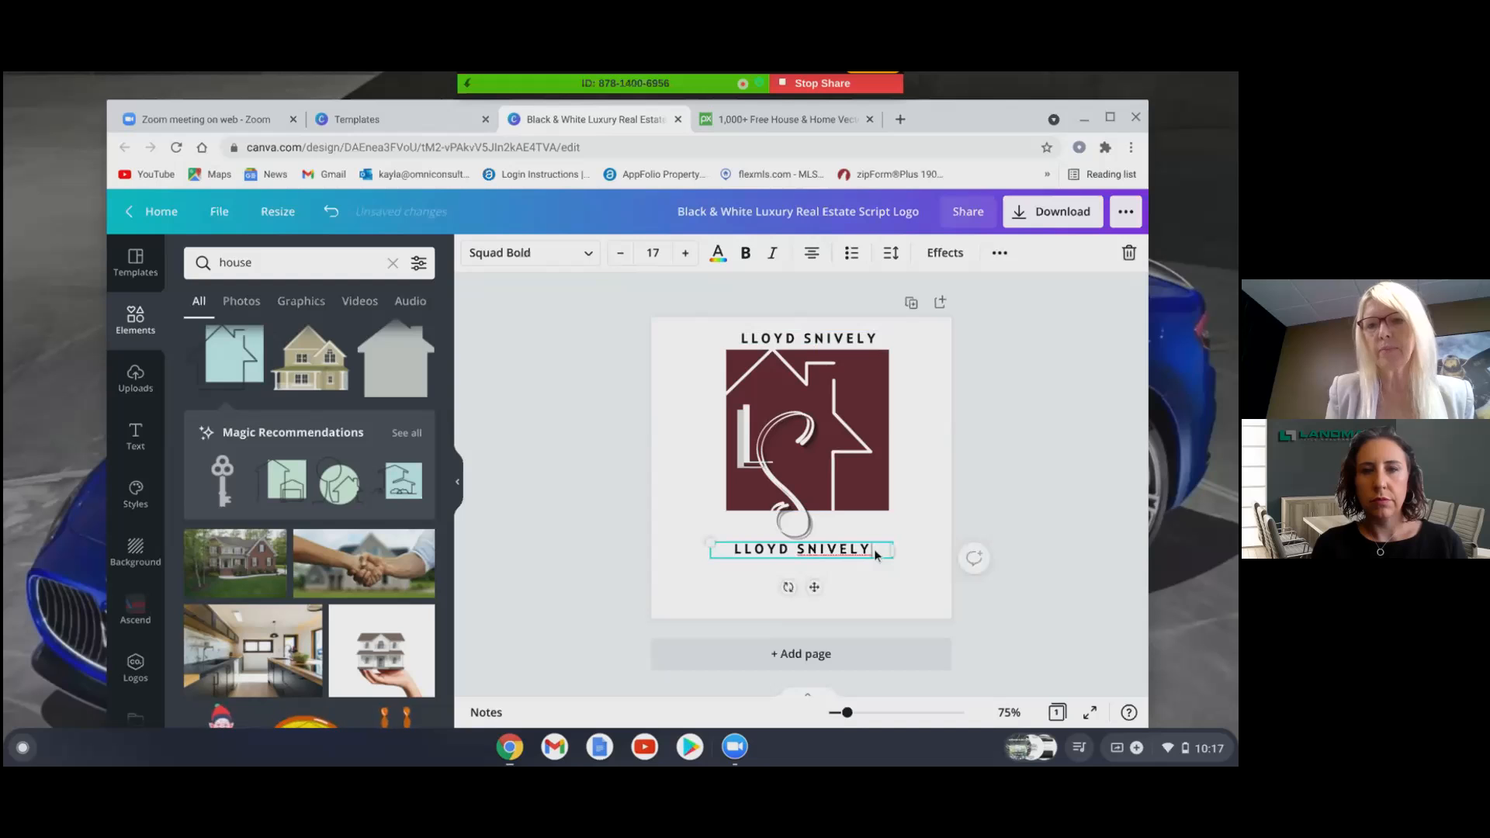
pyautogui.press('BackSpace')
pyautogui.press('BackSpace')
pyautogui.press('BackSpace')
pyautogui.press('BackSpace')
pyautogui.press('BackSpace')
pyautogui.press('BackSpace')
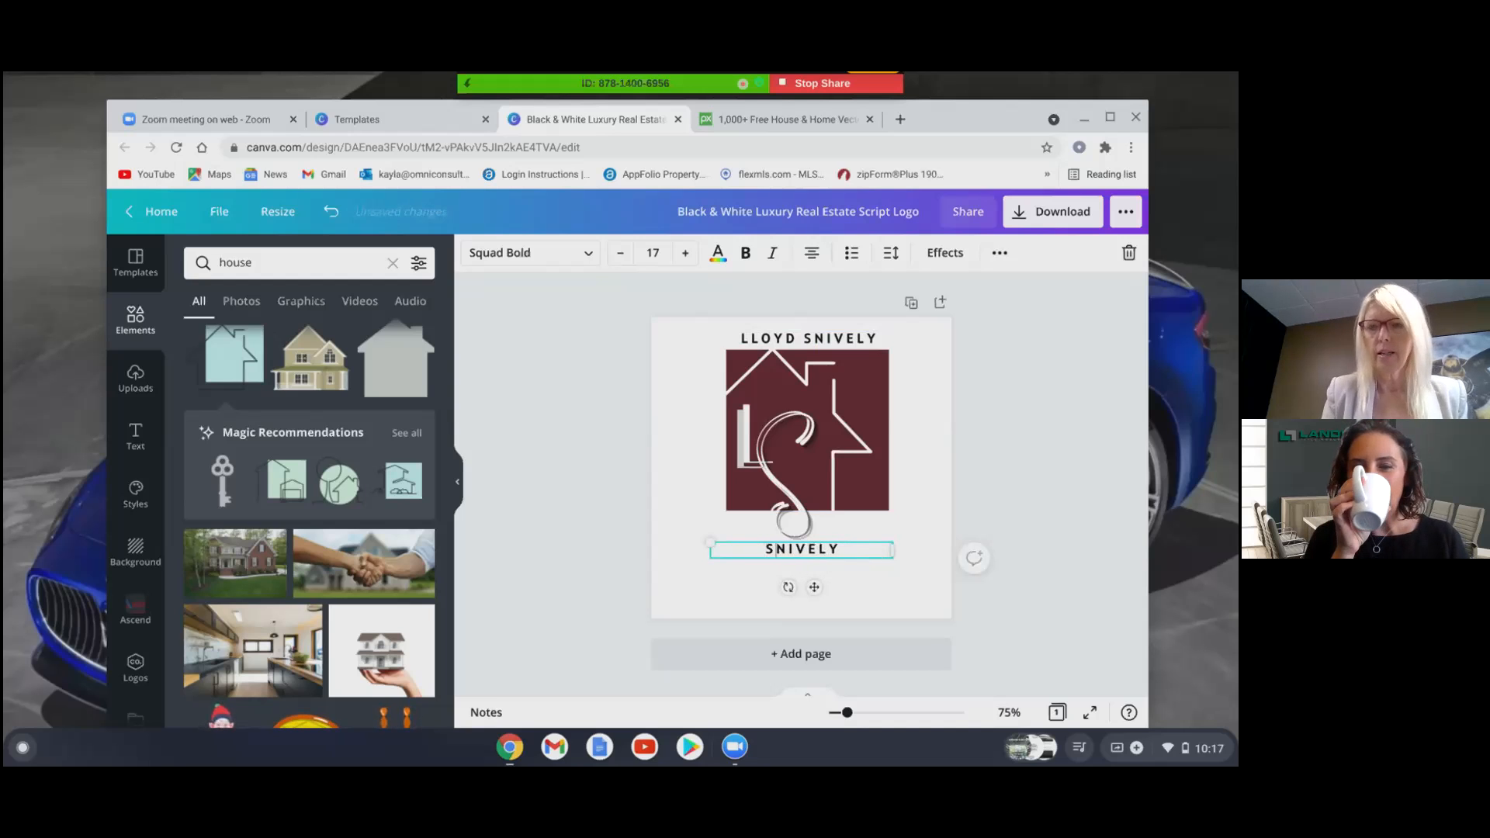
pyautogui.write('TEAM')
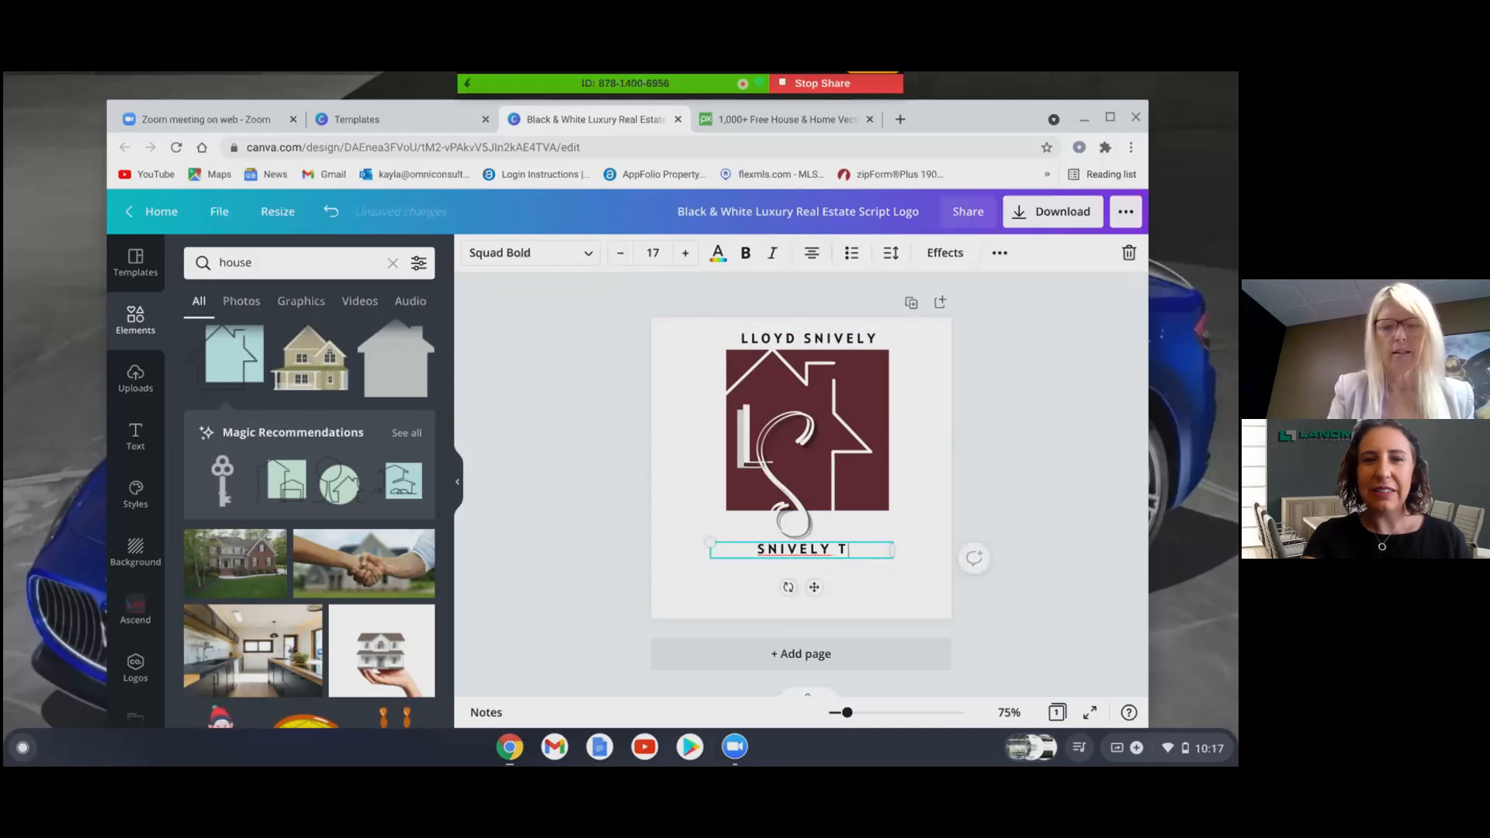
pyautogui.click(895, 590)
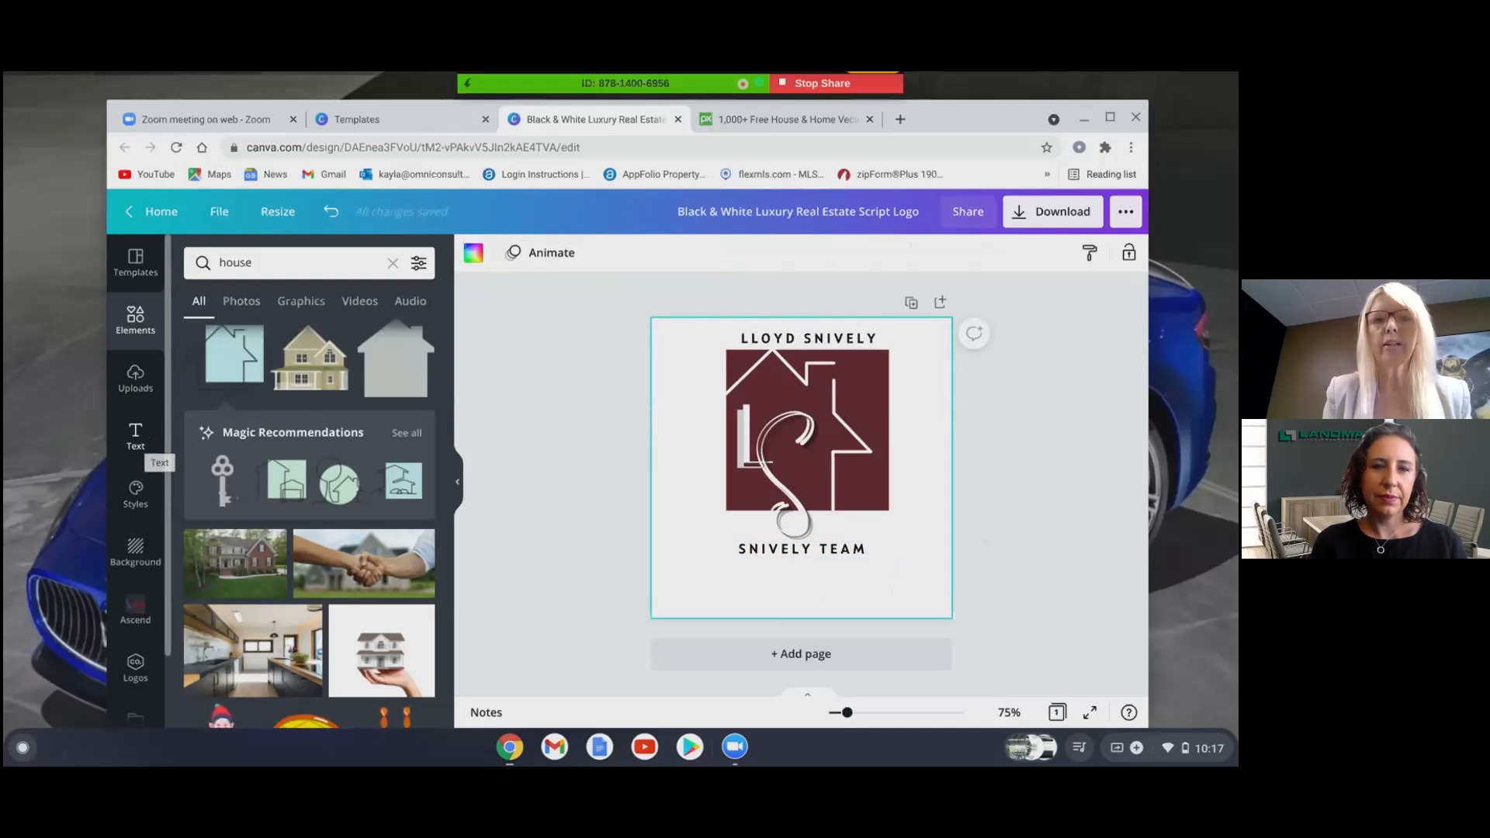
# - Add a subheading text box and position it just below the TEAM line
pyautogui.click(136, 445)
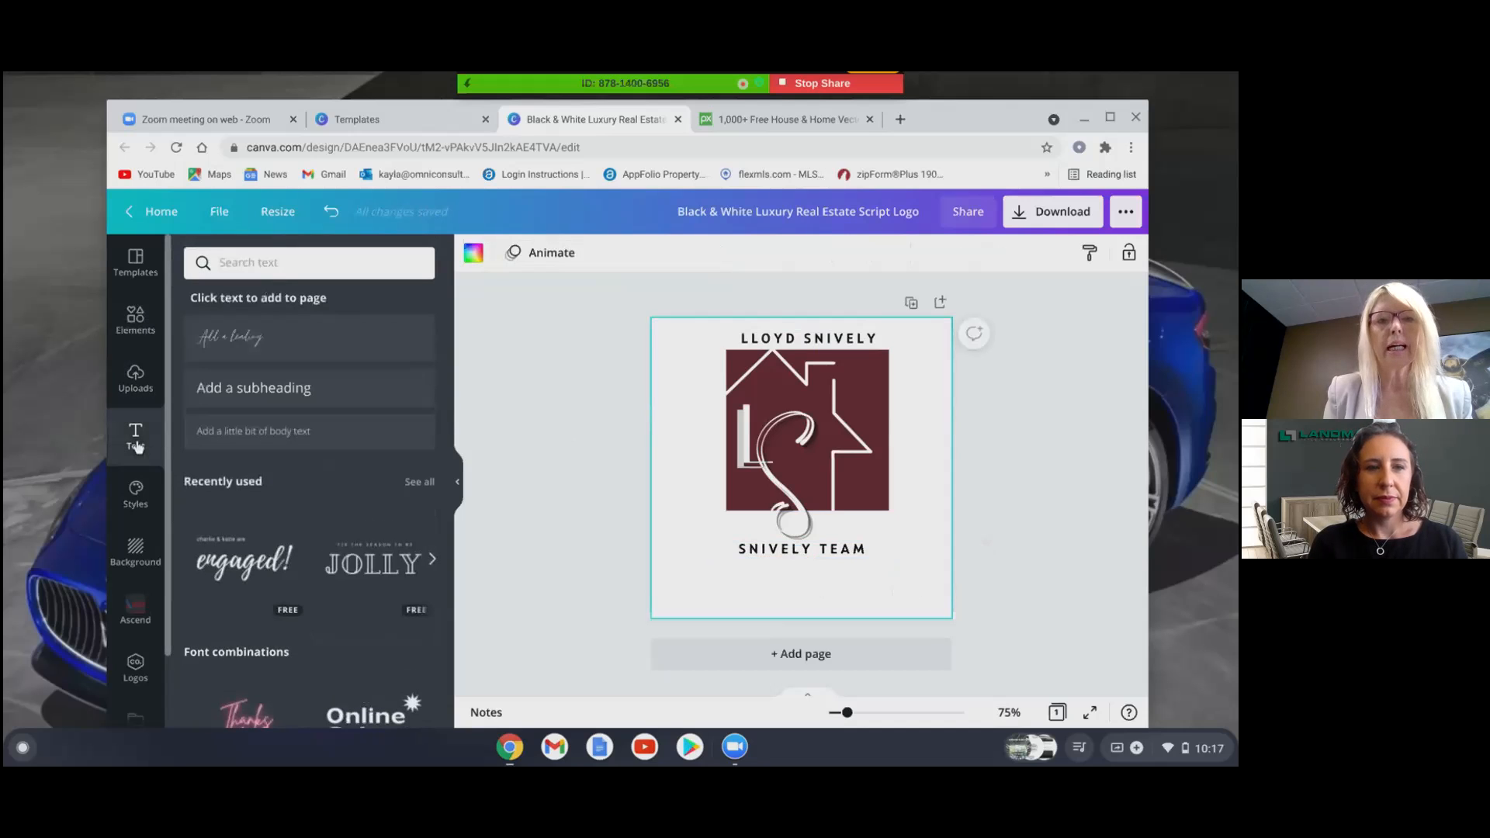
pyautogui.click(260, 390)
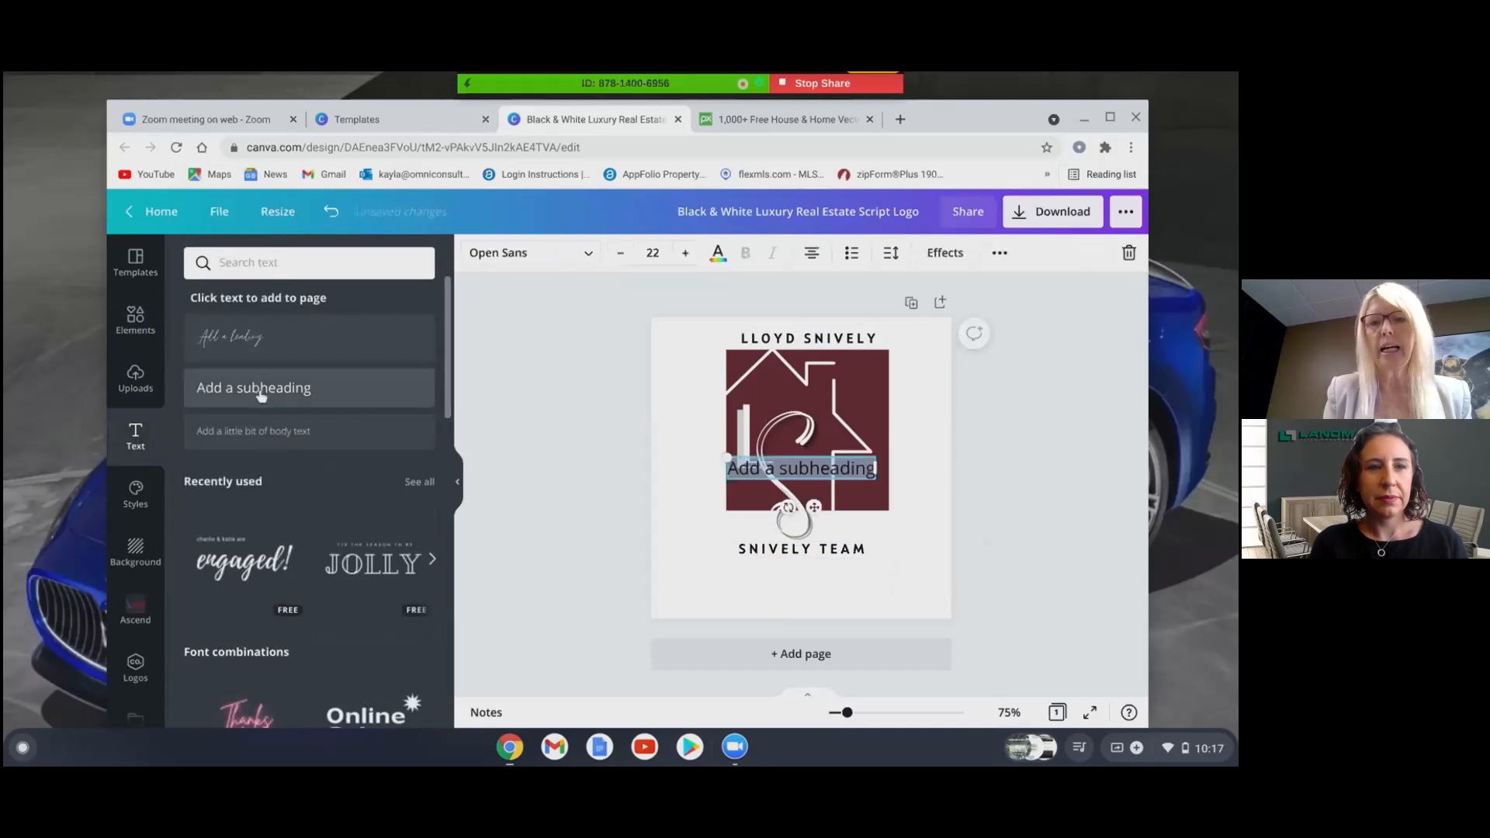
pyautogui.click(835, 464)
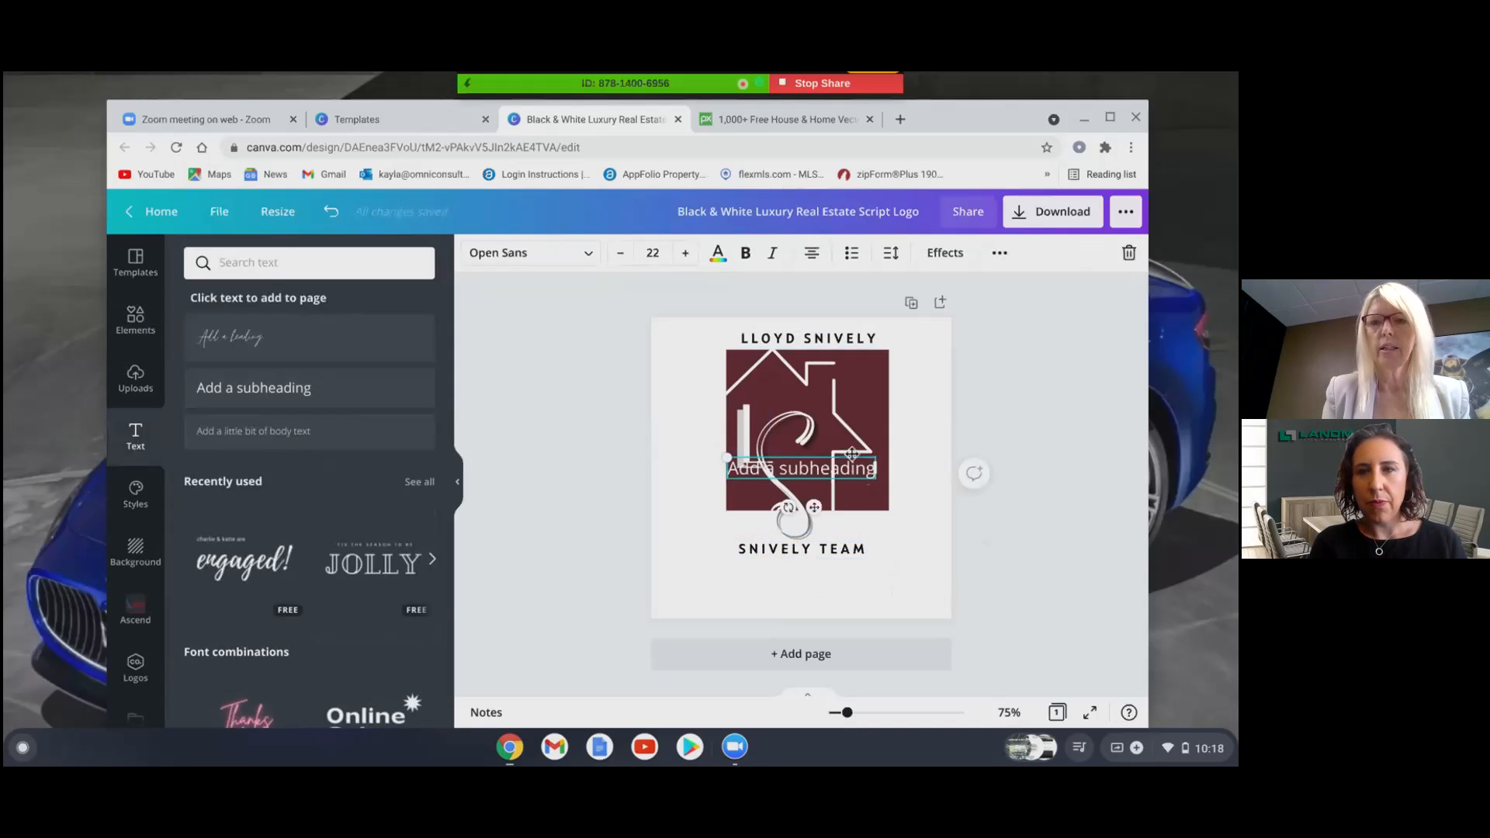
pyautogui.moveTo(852, 458); pyautogui.dragTo(857, 568)
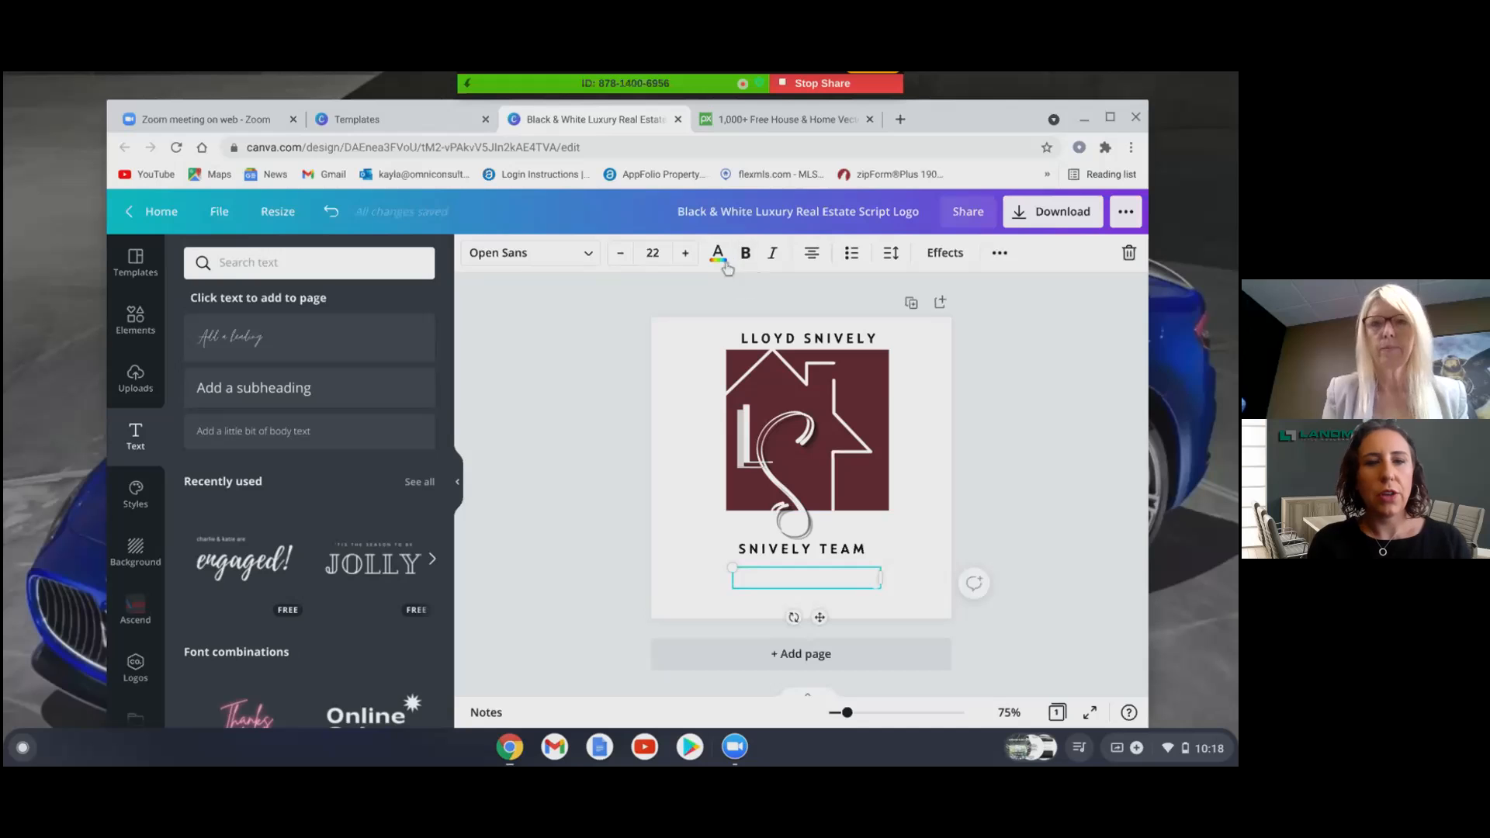
# - Colour the subheading maroon and replace its text with 'Your Home Team'
pyautogui.click(718, 254)
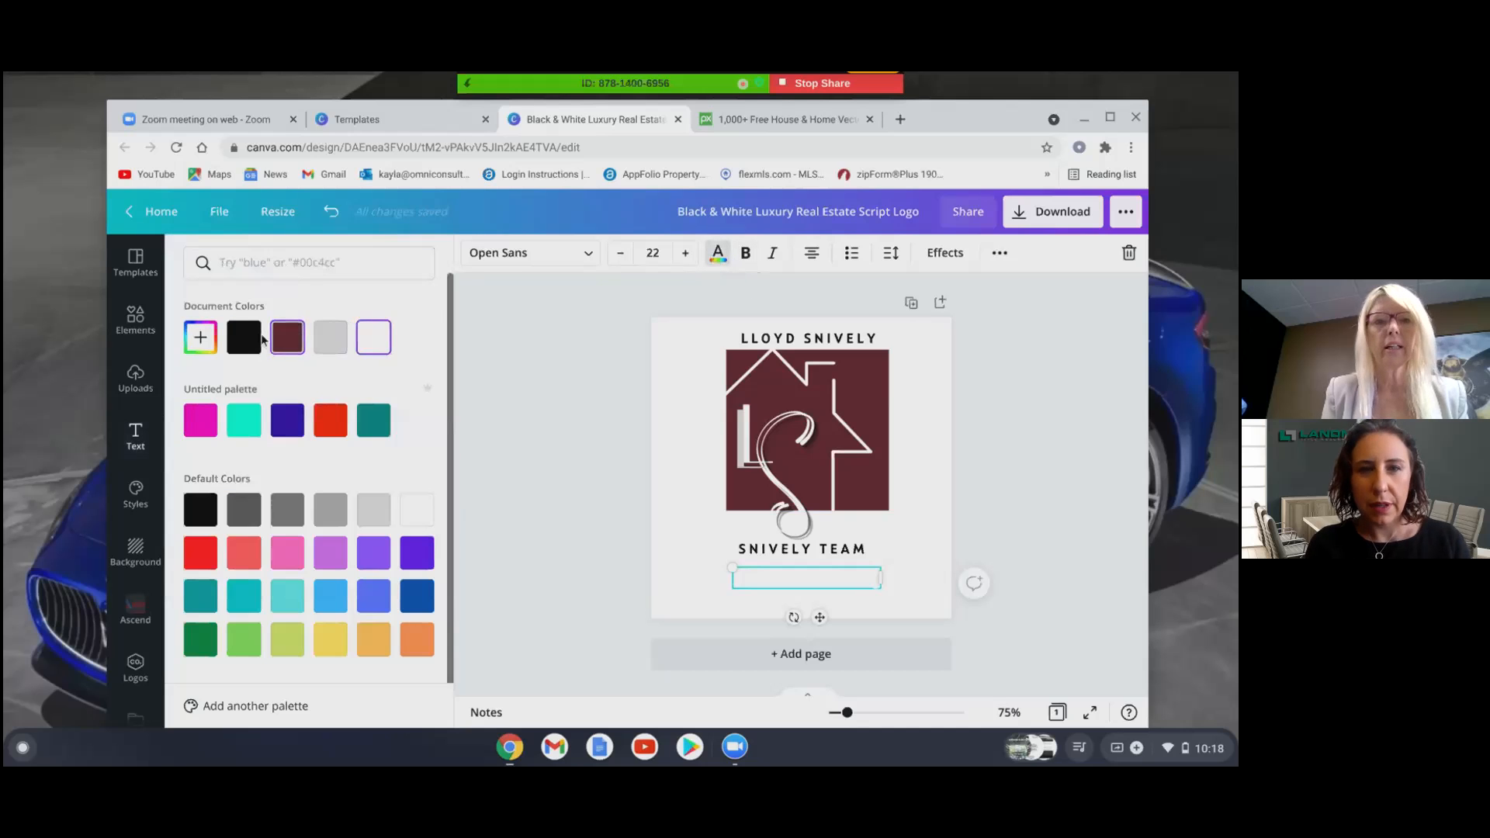
pyautogui.click(289, 339)
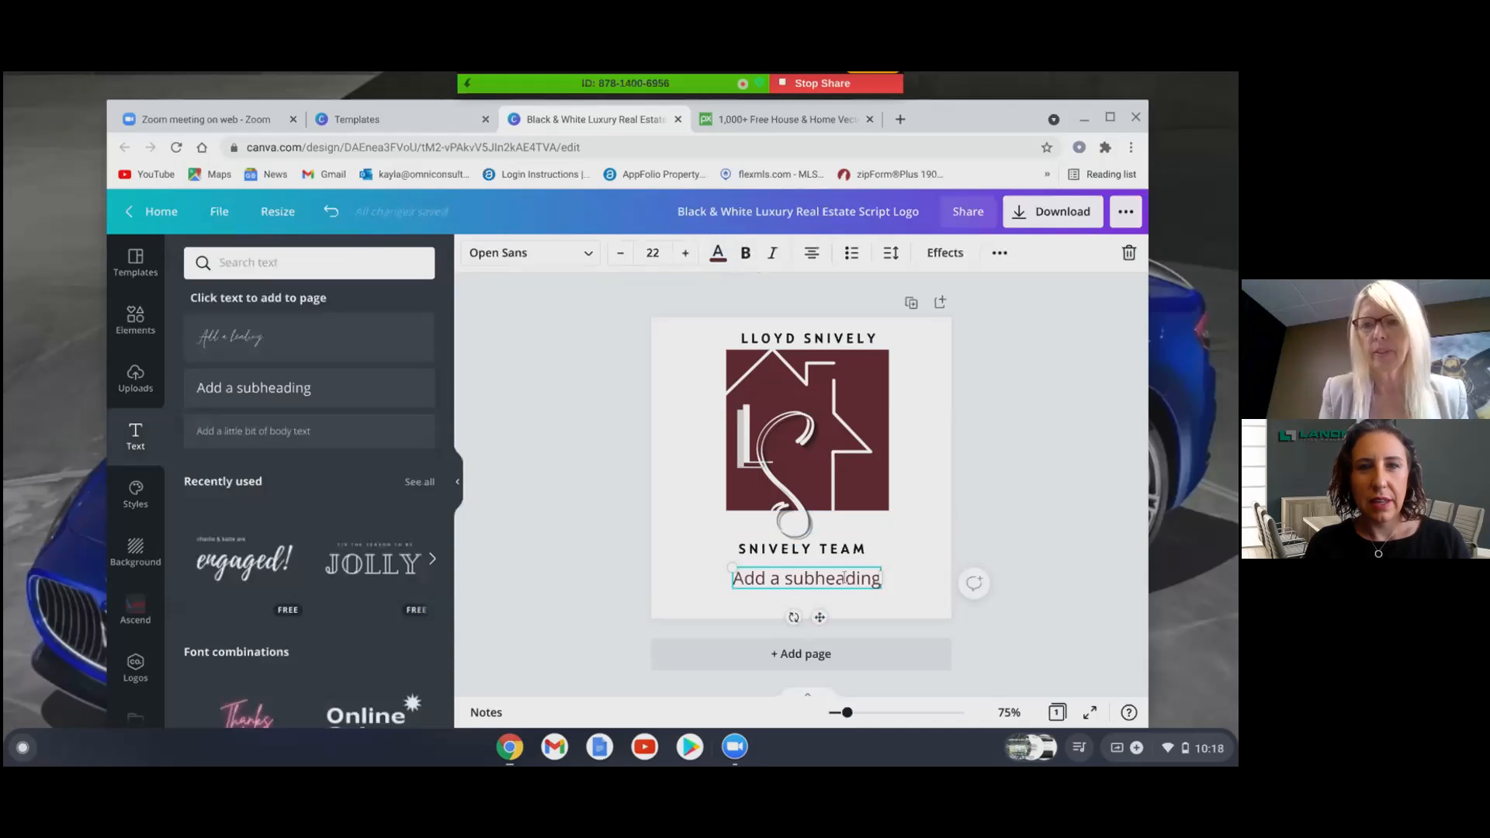
pyautogui.press('BackSpace')
pyautogui.press('BackSpace')
pyautogui.press('BackSpace')
pyautogui.press('BackSpace')
pyautogui.press('BackSpace')
pyautogui.press('BackSpace')
pyautogui.press('BackSpace')
pyautogui.press('BackSpace')
pyautogui.press('BackSpace')
pyautogui.press('BackSpace')
pyautogui.press('BackSpace')
pyautogui.press('BackSpace')
pyautogui.press('BackSpace')
pyautogui.press('BackSpace')
pyautogui.press('BackSpace')
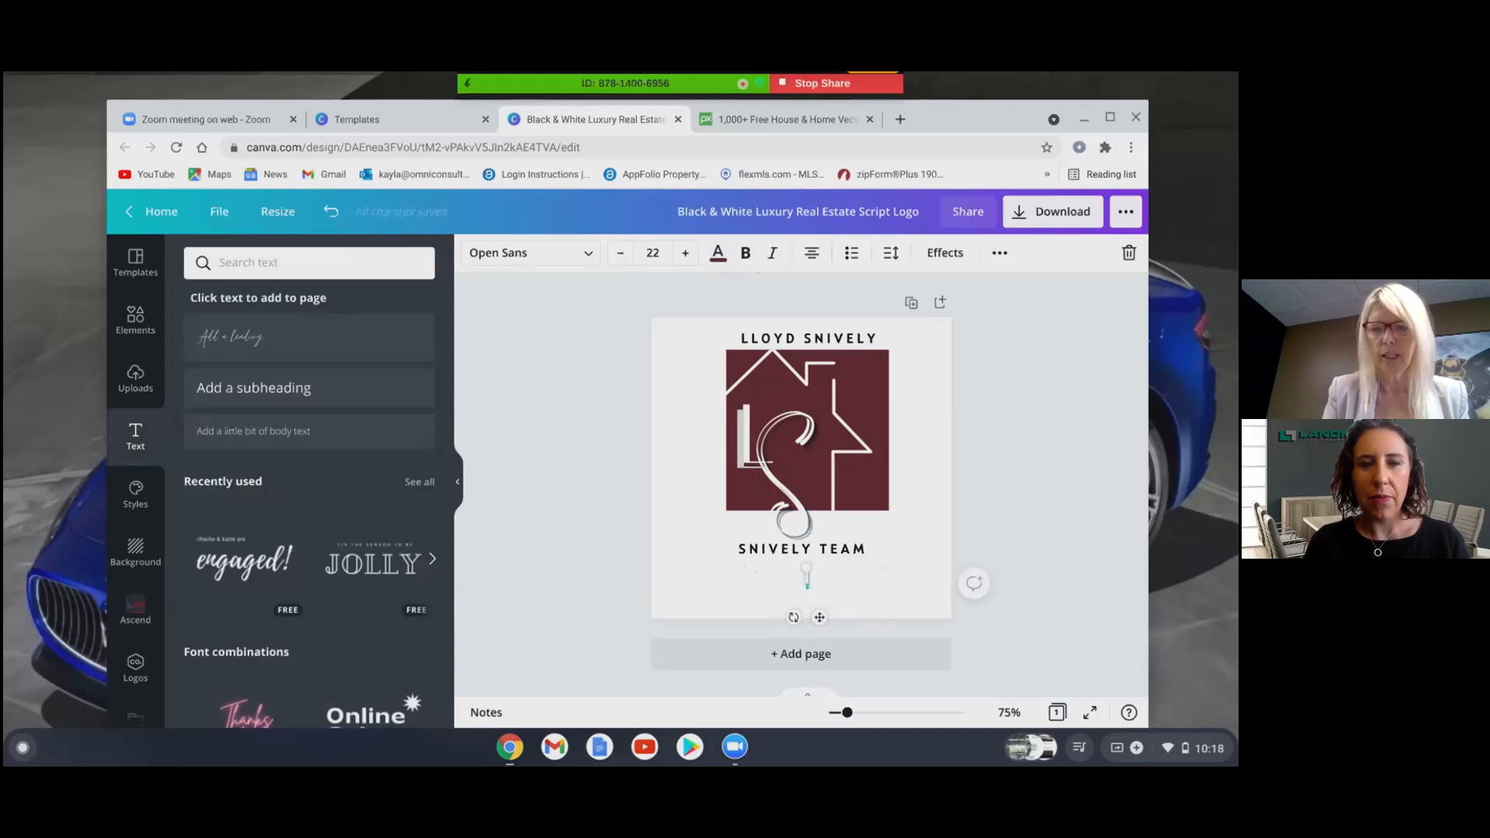
pyautogui.write('"Your')
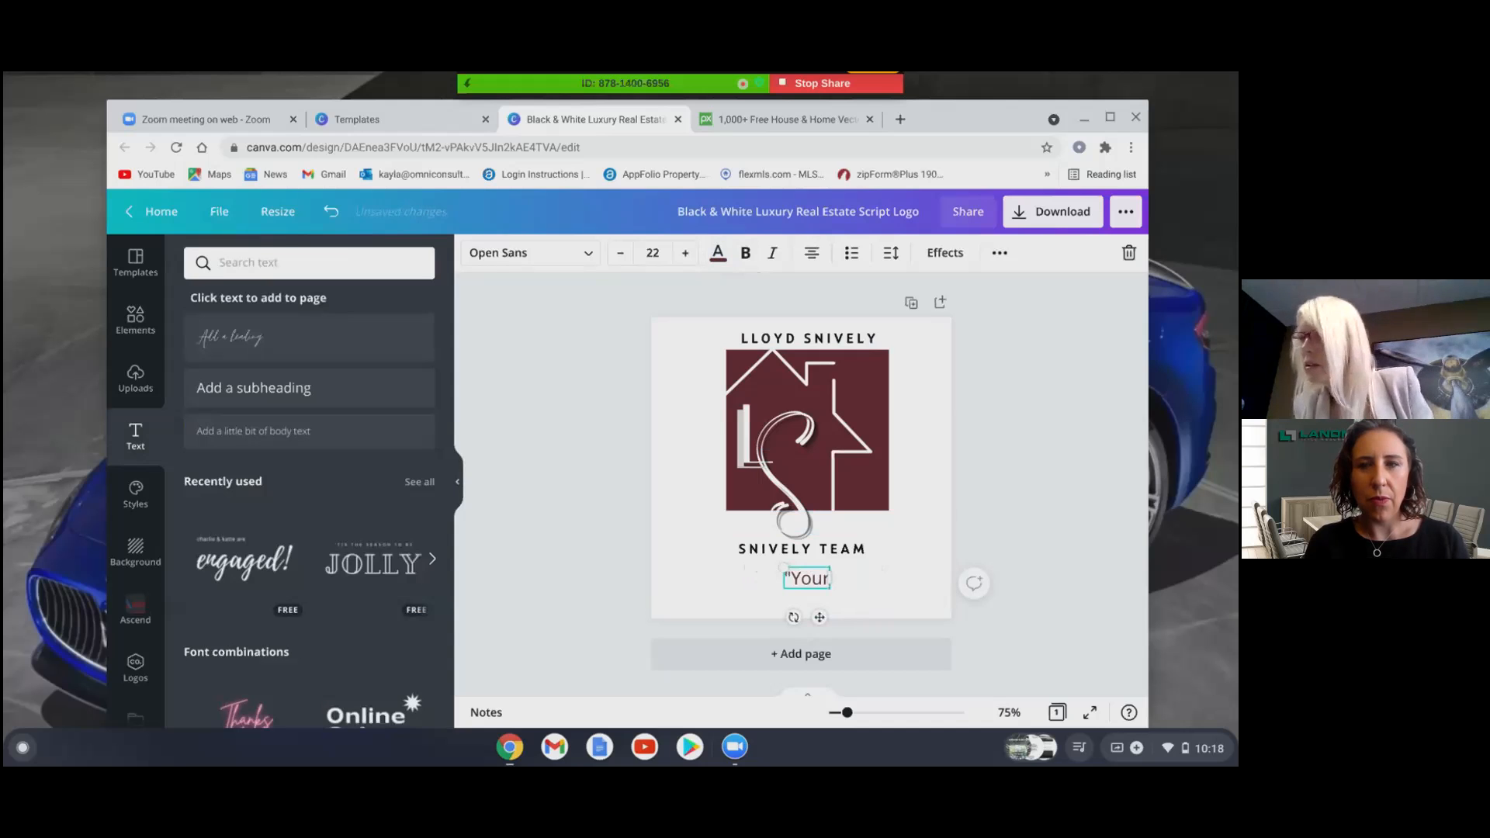
pyautogui.write(' Ho')
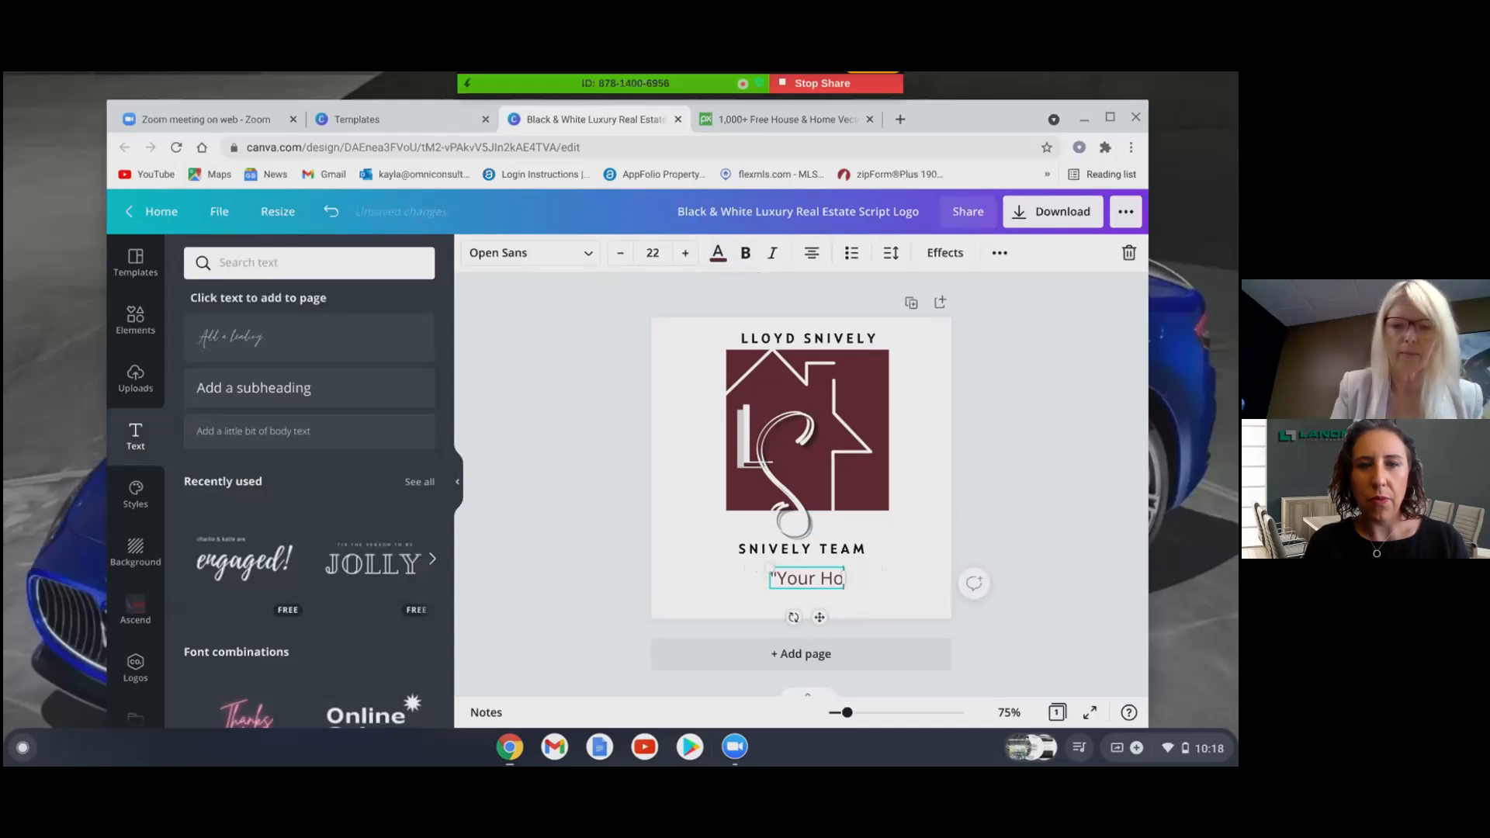
pyautogui.write('me Team')
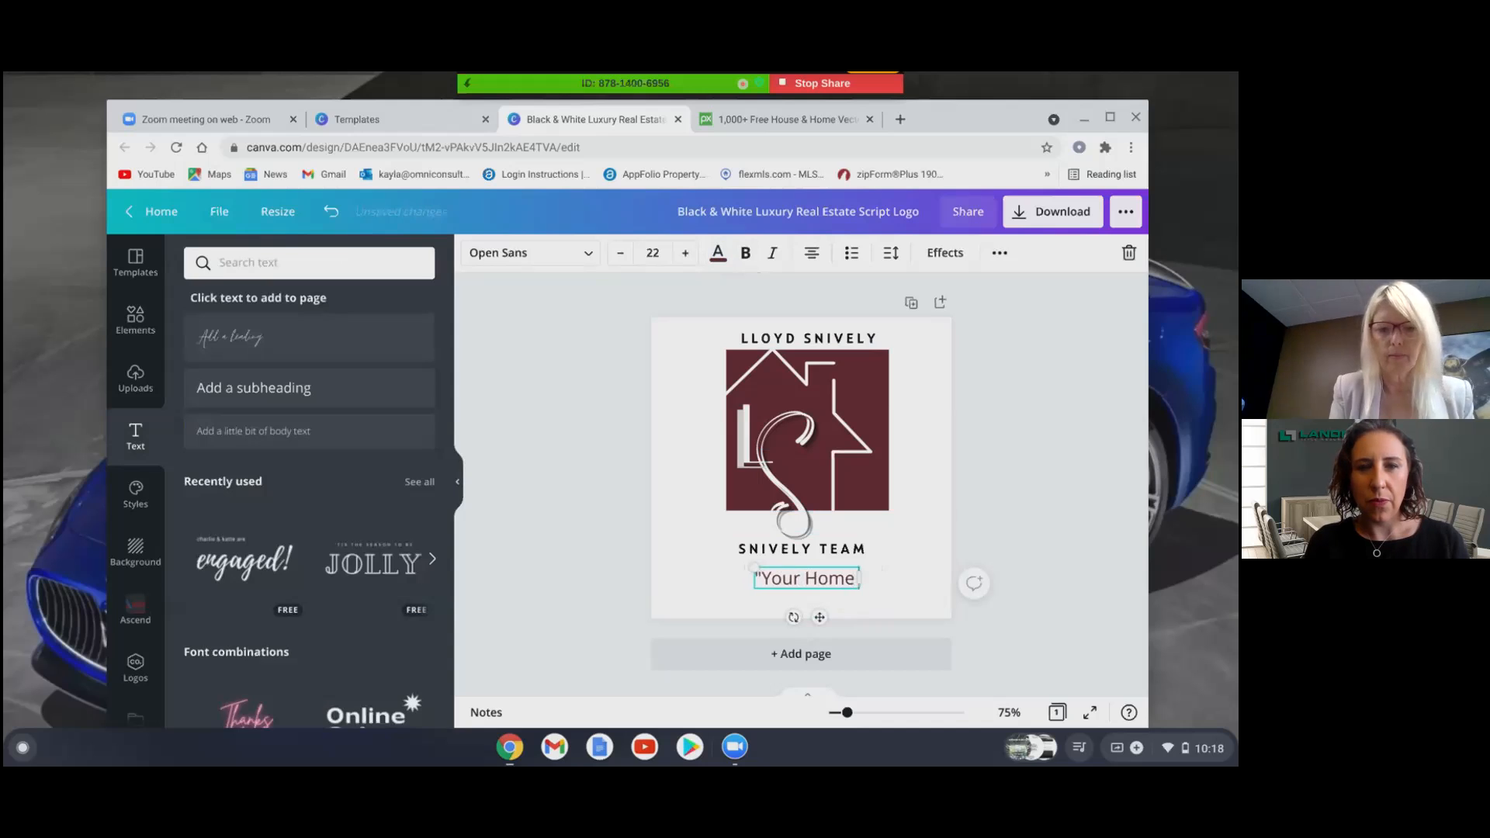
pyautogui.click(1036, 450)
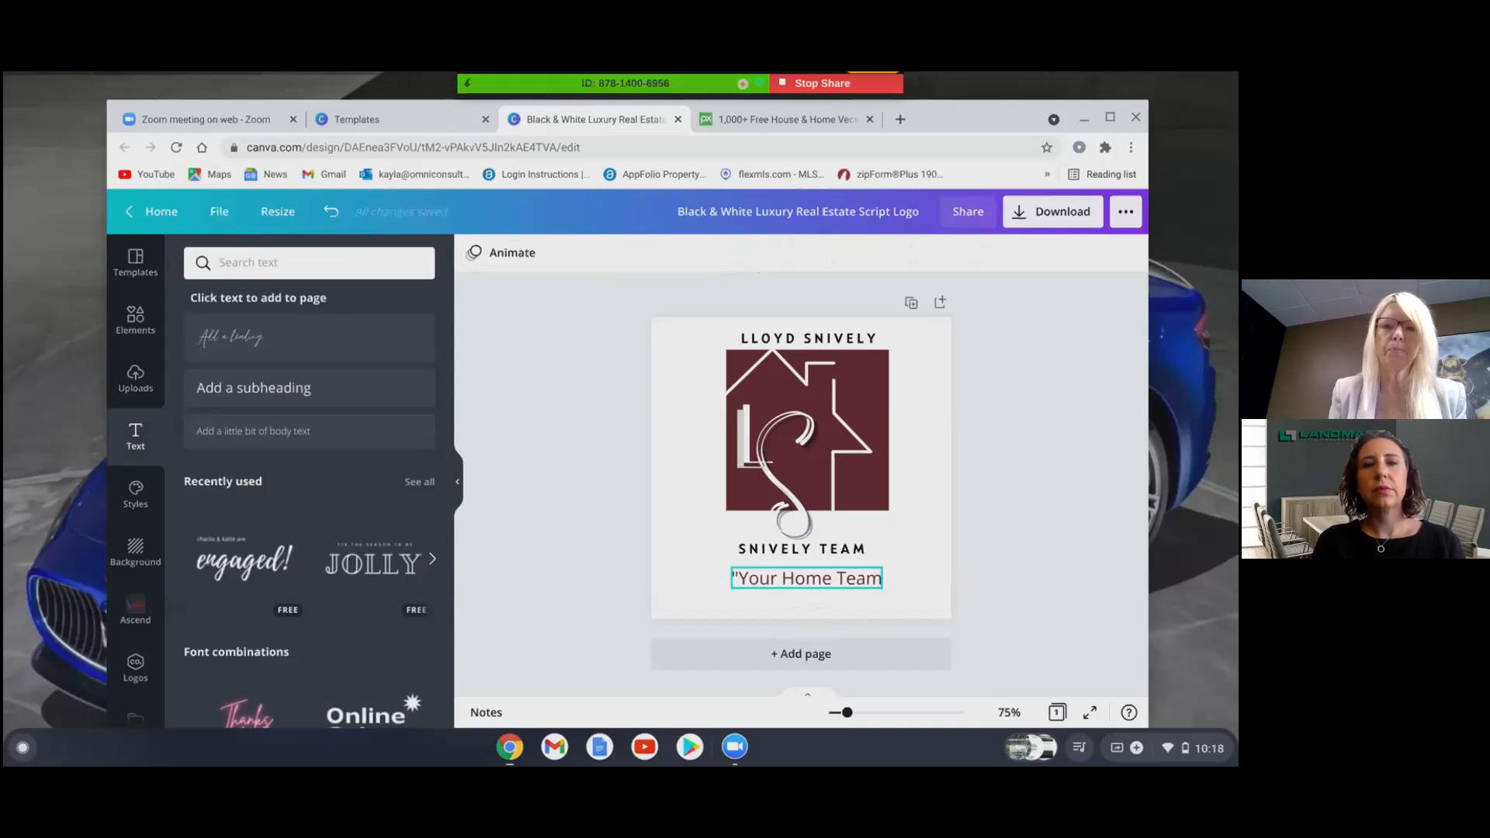
pyautogui.click(858, 583)
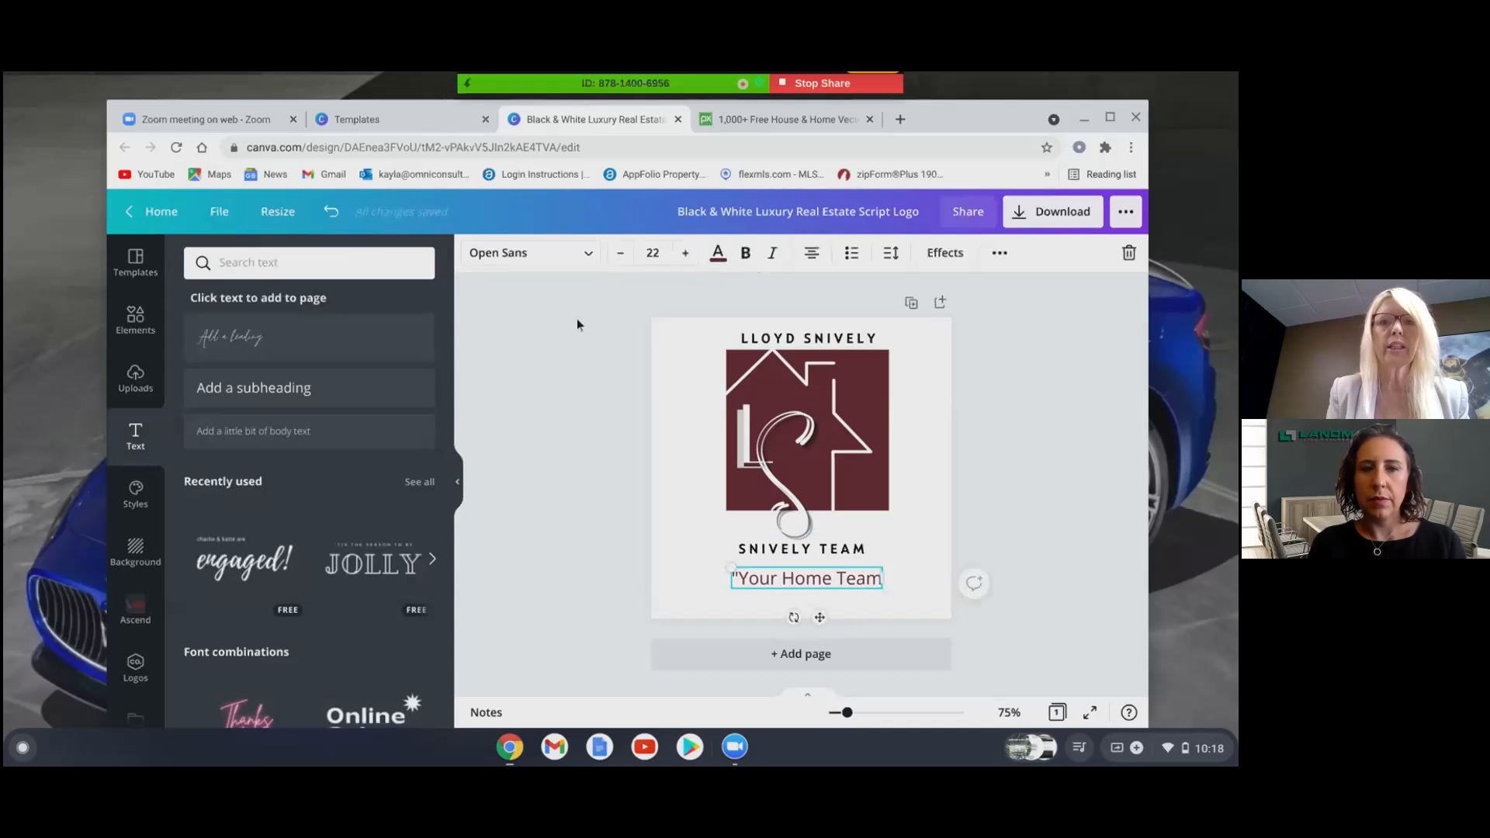
# - Change the Your Home Team tagline's font to Jimmy Script
pyautogui.click(548, 259)
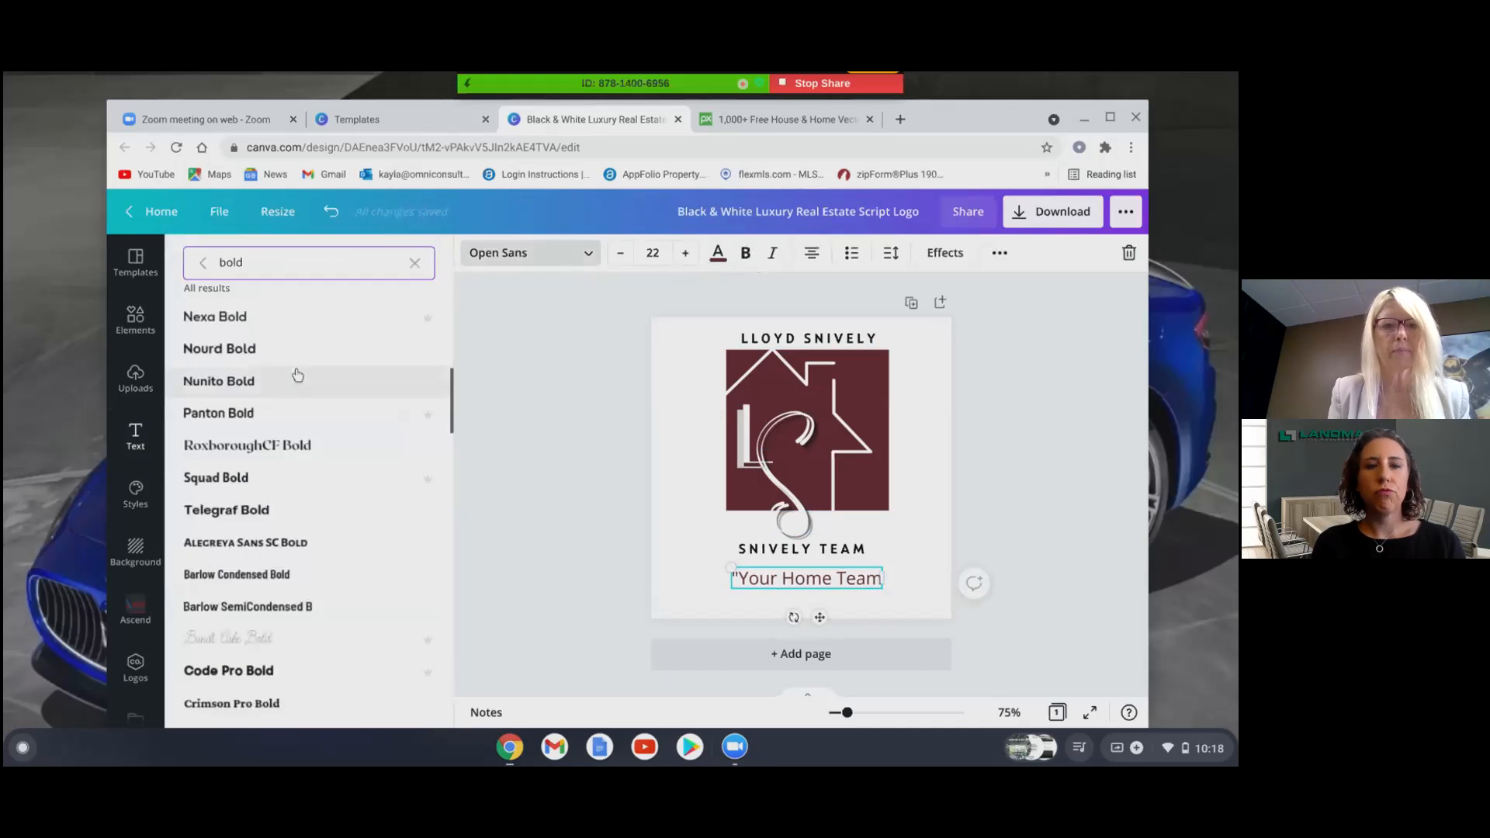
pyautogui.press('BackSpace')
pyautogui.press('BackSpace')
pyautogui.press('BackSpace')
pyautogui.press('BackSpace')
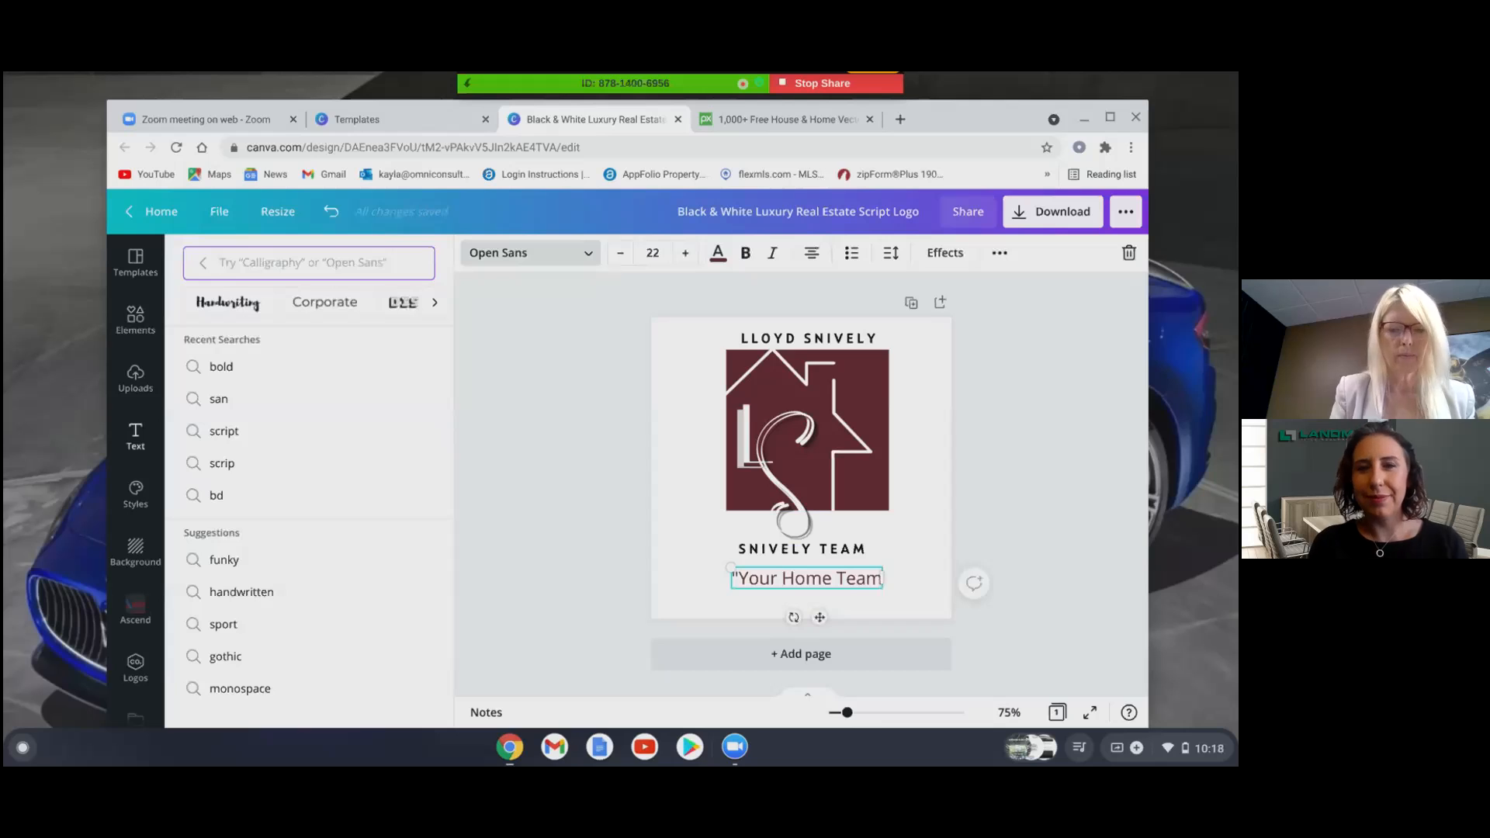
pyautogui.write('scrip')
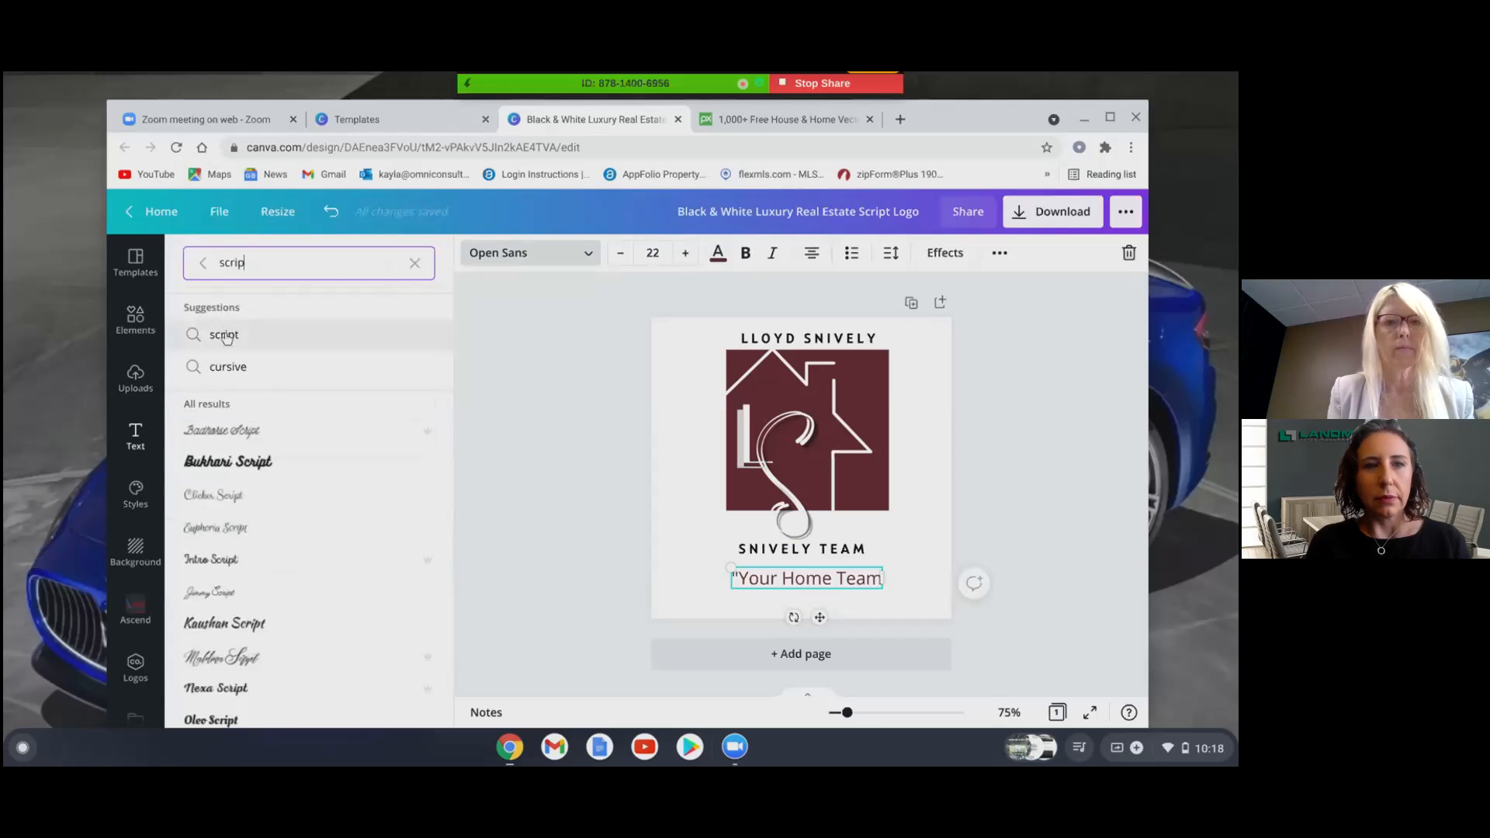
pyautogui.click(225, 337)
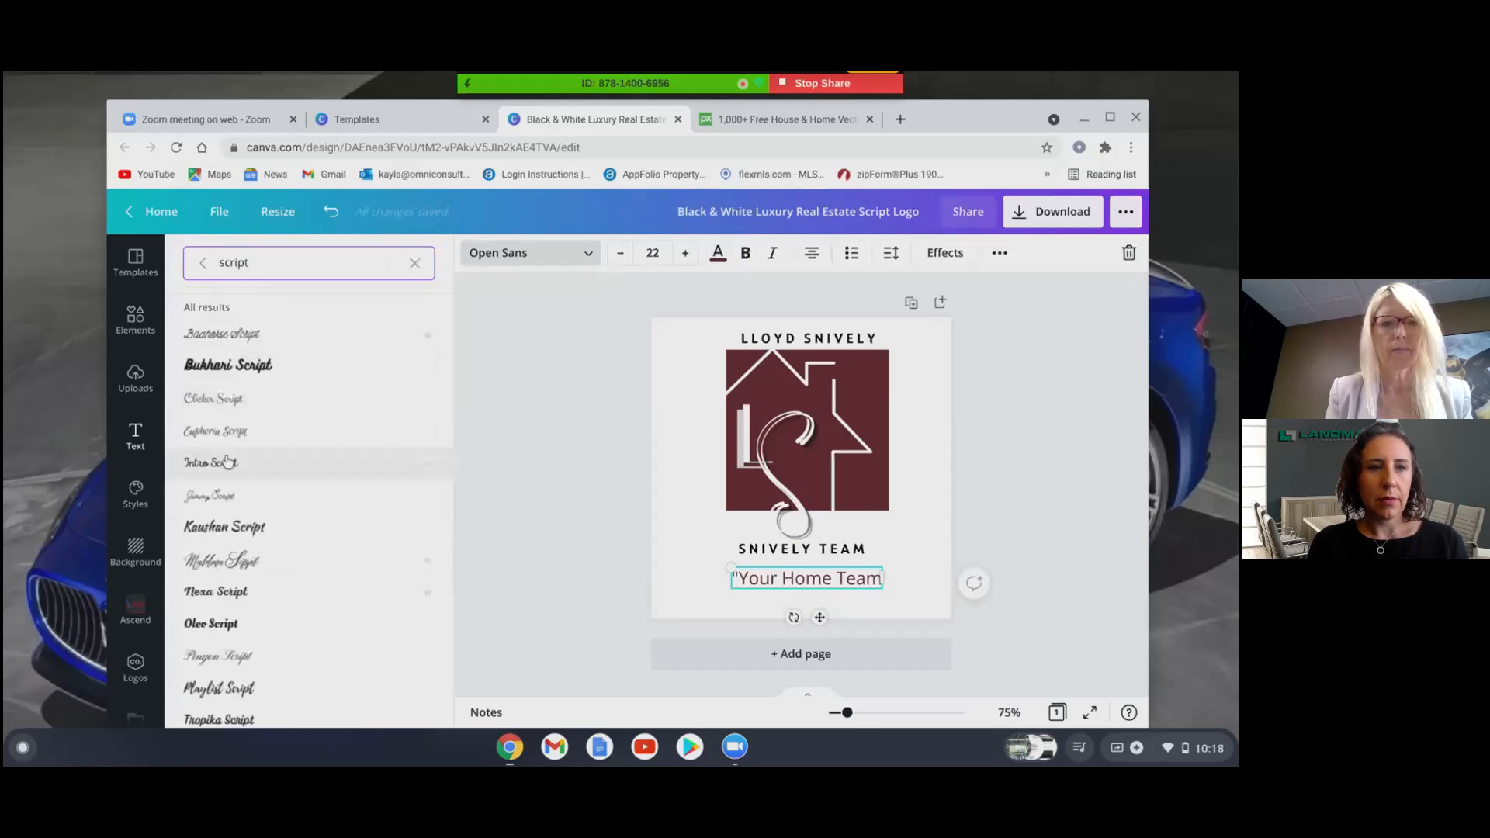
pyautogui.click(224, 496)
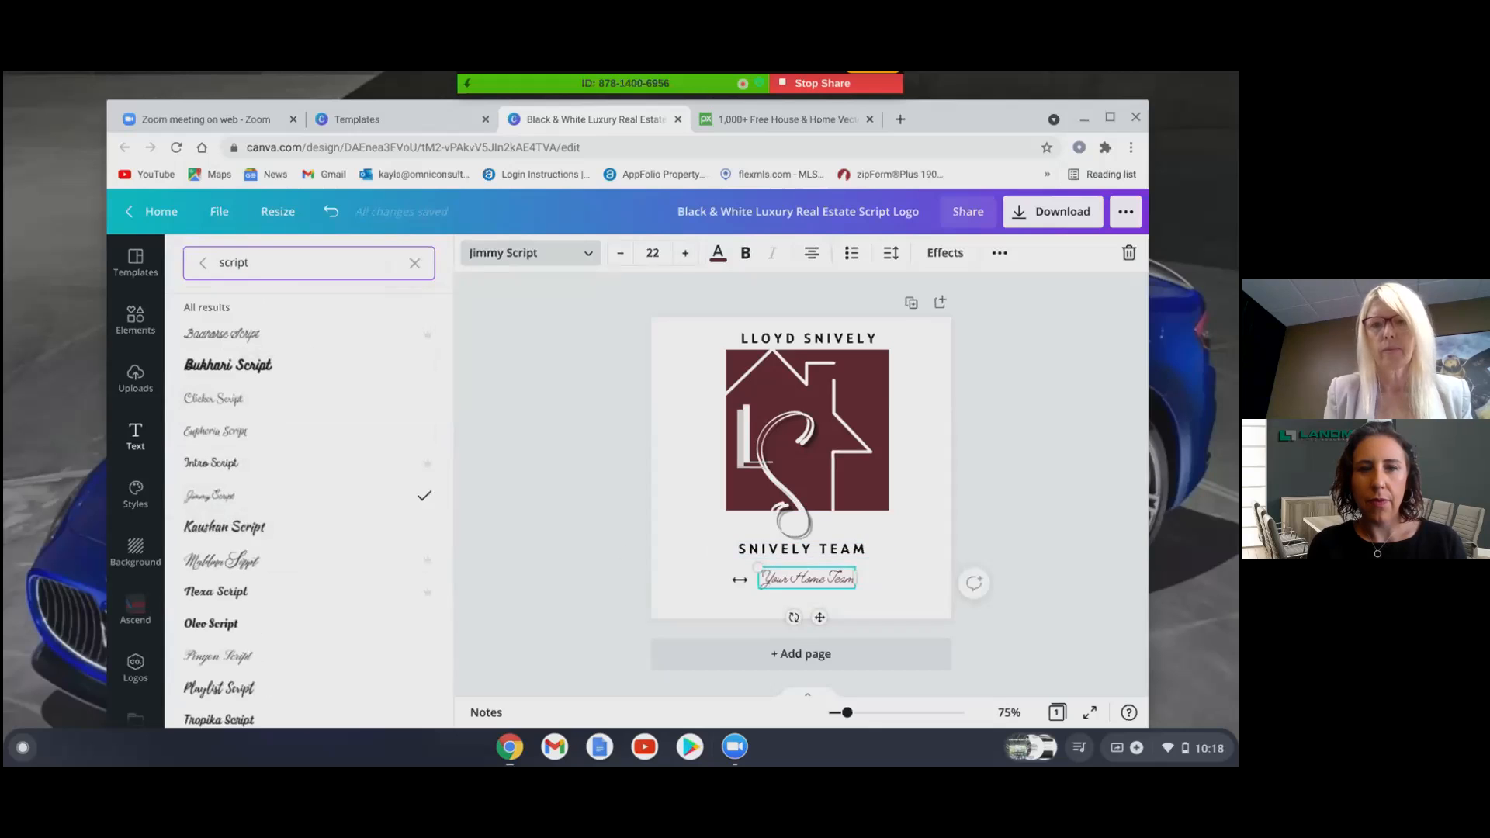
# - Enlarge the Jimmy Script tagline to about size 39.2 beneath the TEAM line
pyautogui.moveTo(758, 564); pyautogui.dragTo(715, 559)
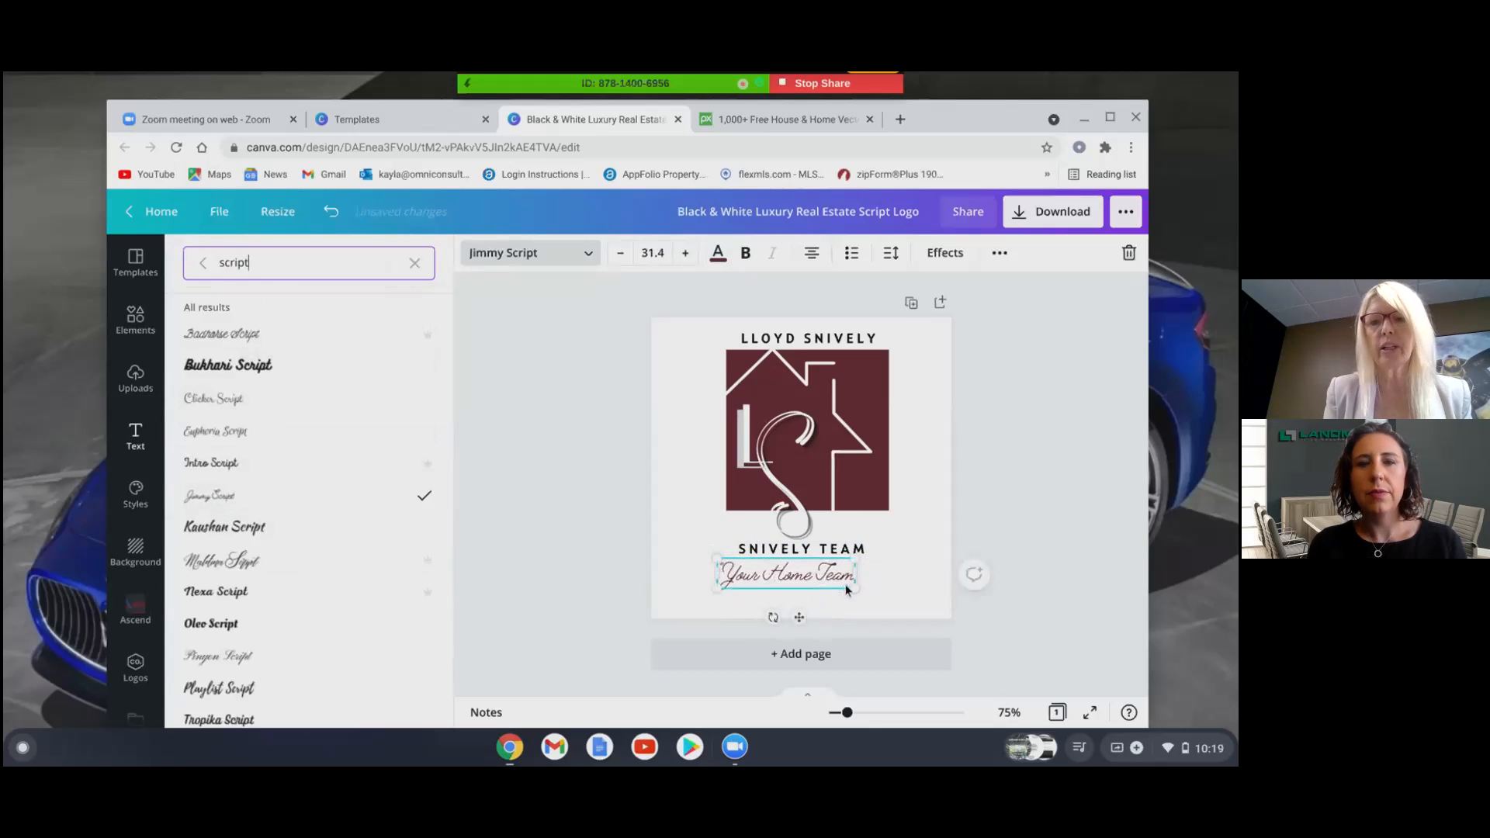
pyautogui.moveTo(855, 590); pyautogui.dragTo(885, 598)
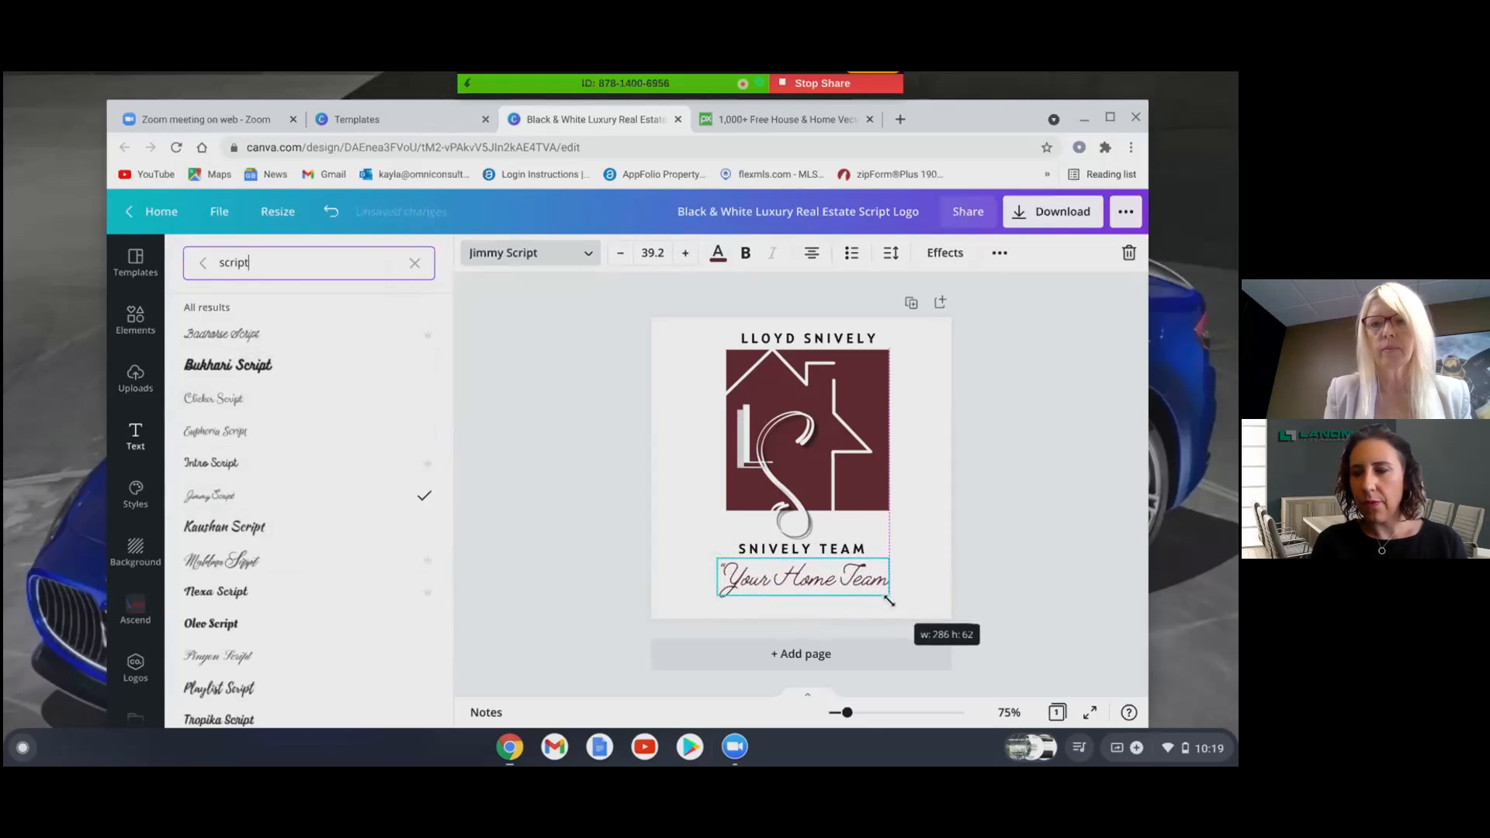
pyautogui.moveTo(889, 601); pyautogui.dragTo(889, 600)
pyautogui.click(929, 543)
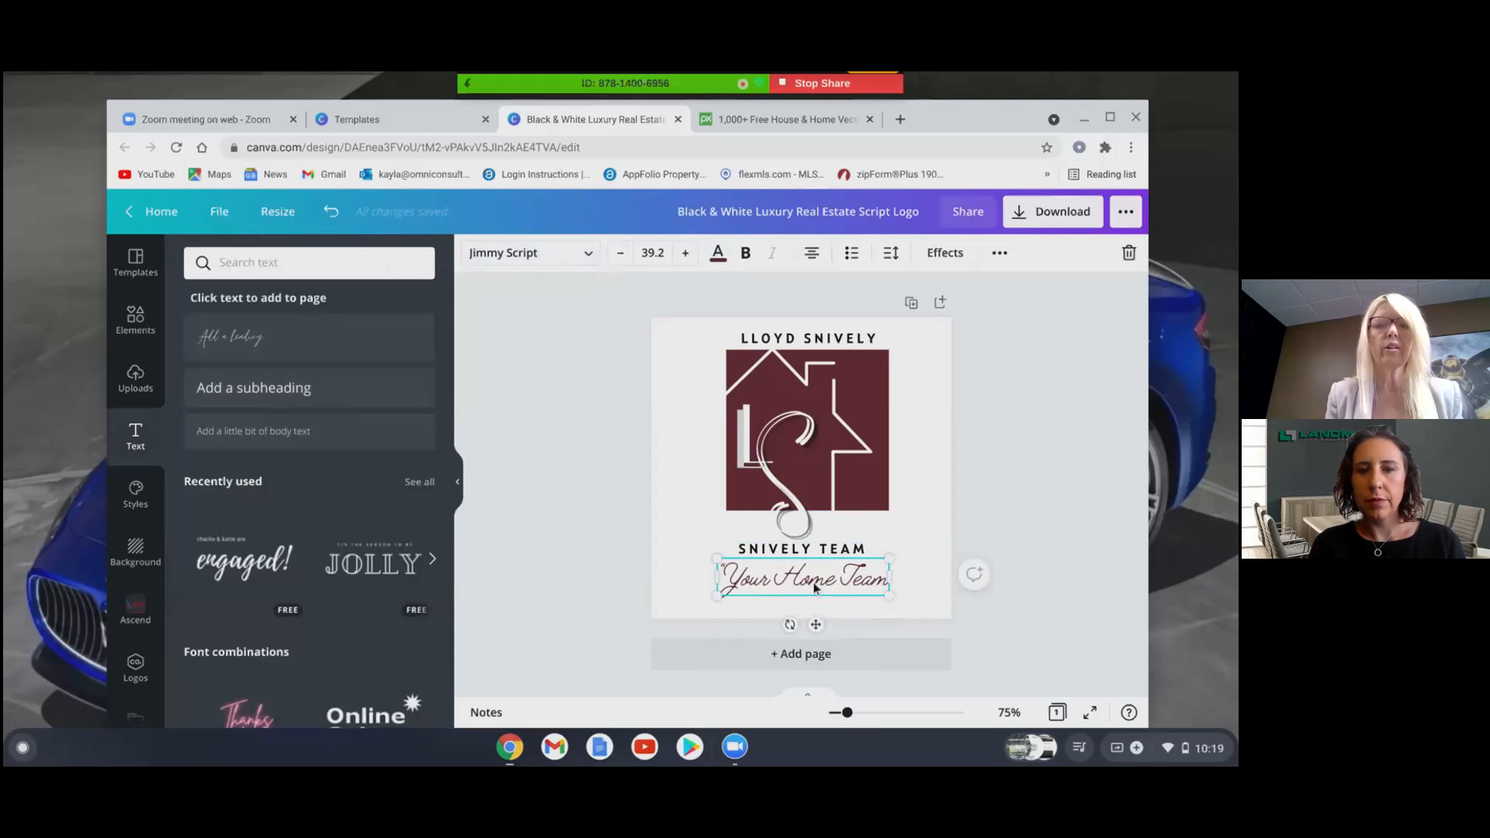
# - Add a subheading text line under the tagline and enter the team's phone number
pyautogui.click(307, 396)
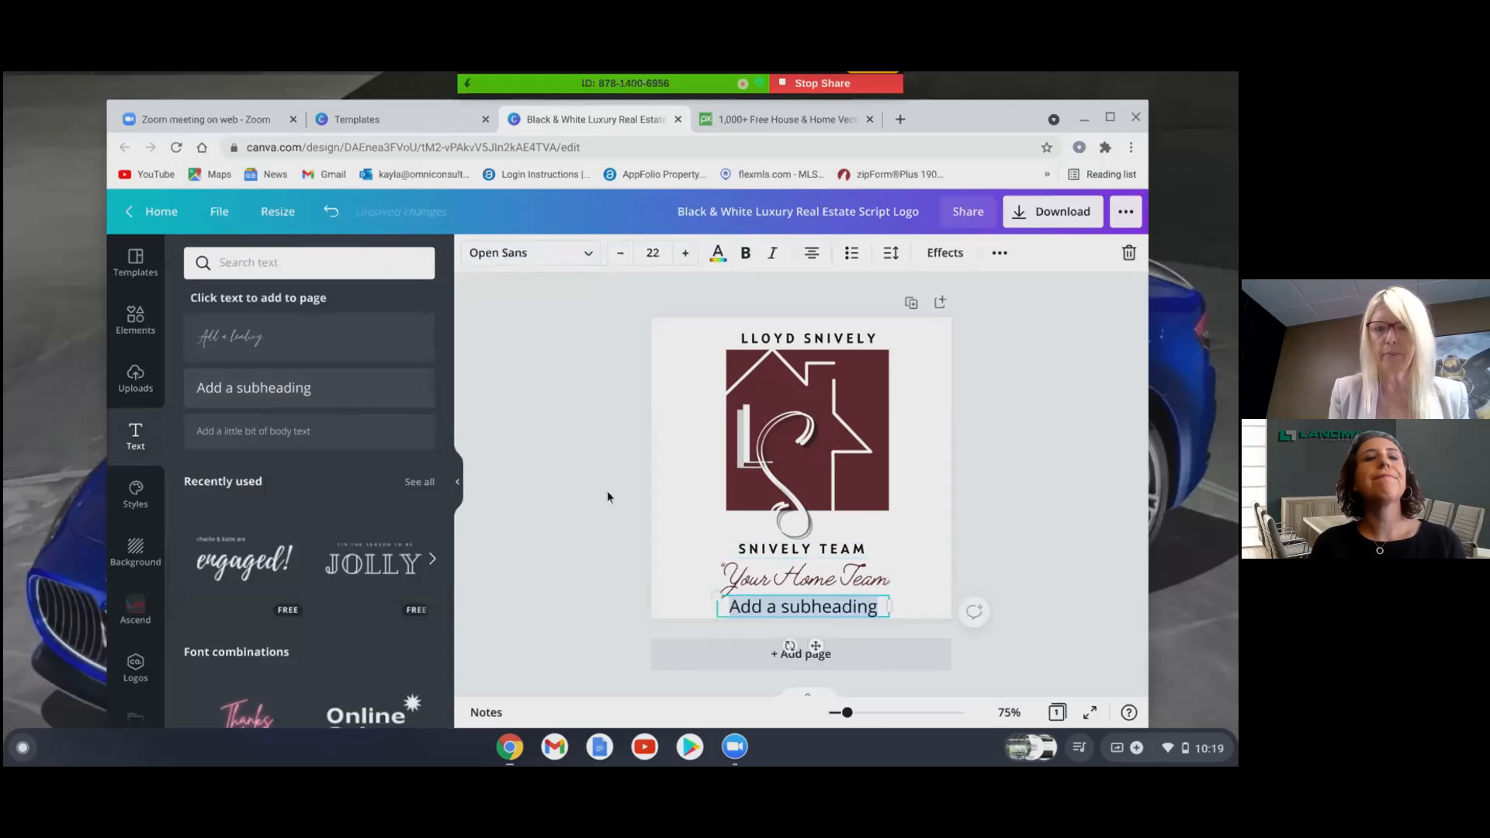
pyautogui.click(882, 607)
pyautogui.press('BackSpace')
pyautogui.press('BackSpace')
pyautogui.press('BackSpace')
pyautogui.press('BackSpace')
pyautogui.press('BackSpace')
pyautogui.press('BackSpace')
pyautogui.press('BackSpace')
pyautogui.press('BackSpace')
pyautogui.press('BackSpace')
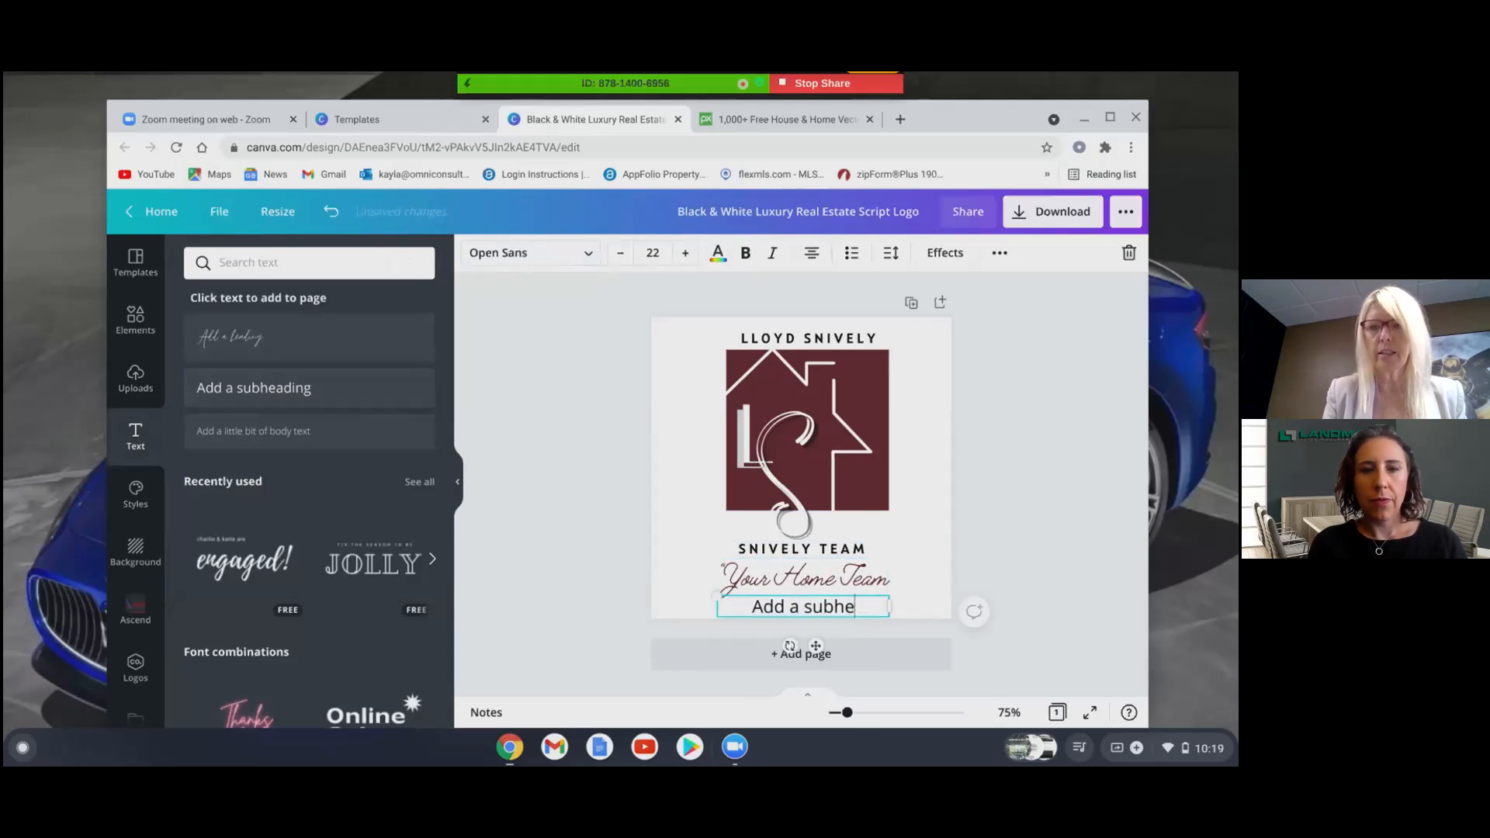
pyautogui.press('BackSpace')
pyautogui.press('BackSpace')
pyautogui.press('BackSpace')
pyautogui.press('BackSpace')
pyautogui.press('BackSpace')
pyautogui.press('BackSpace')
pyautogui.press('BackSpace')
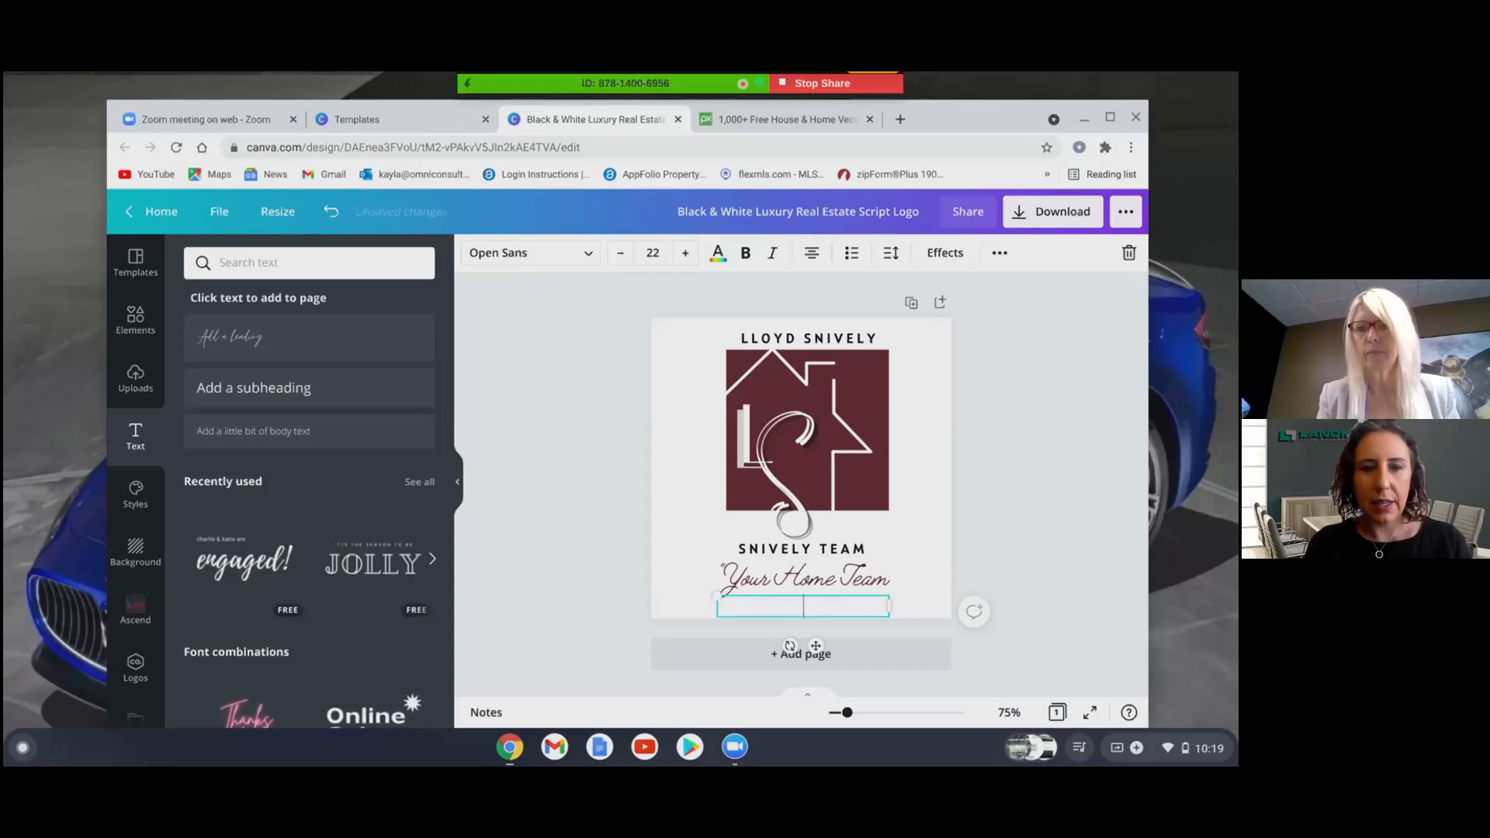
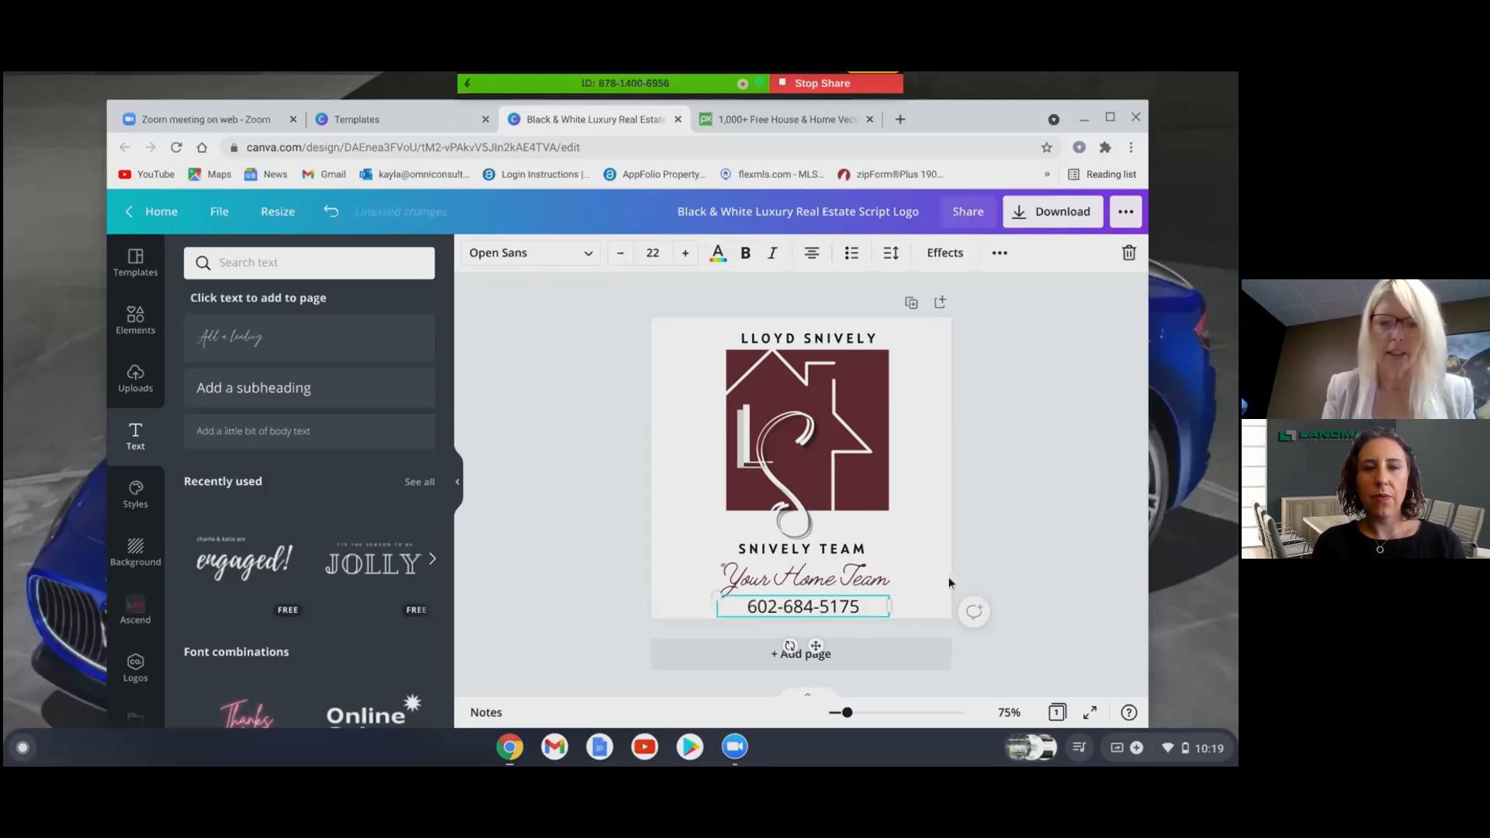
pyautogui.click(948, 579)
pyautogui.click(827, 548)
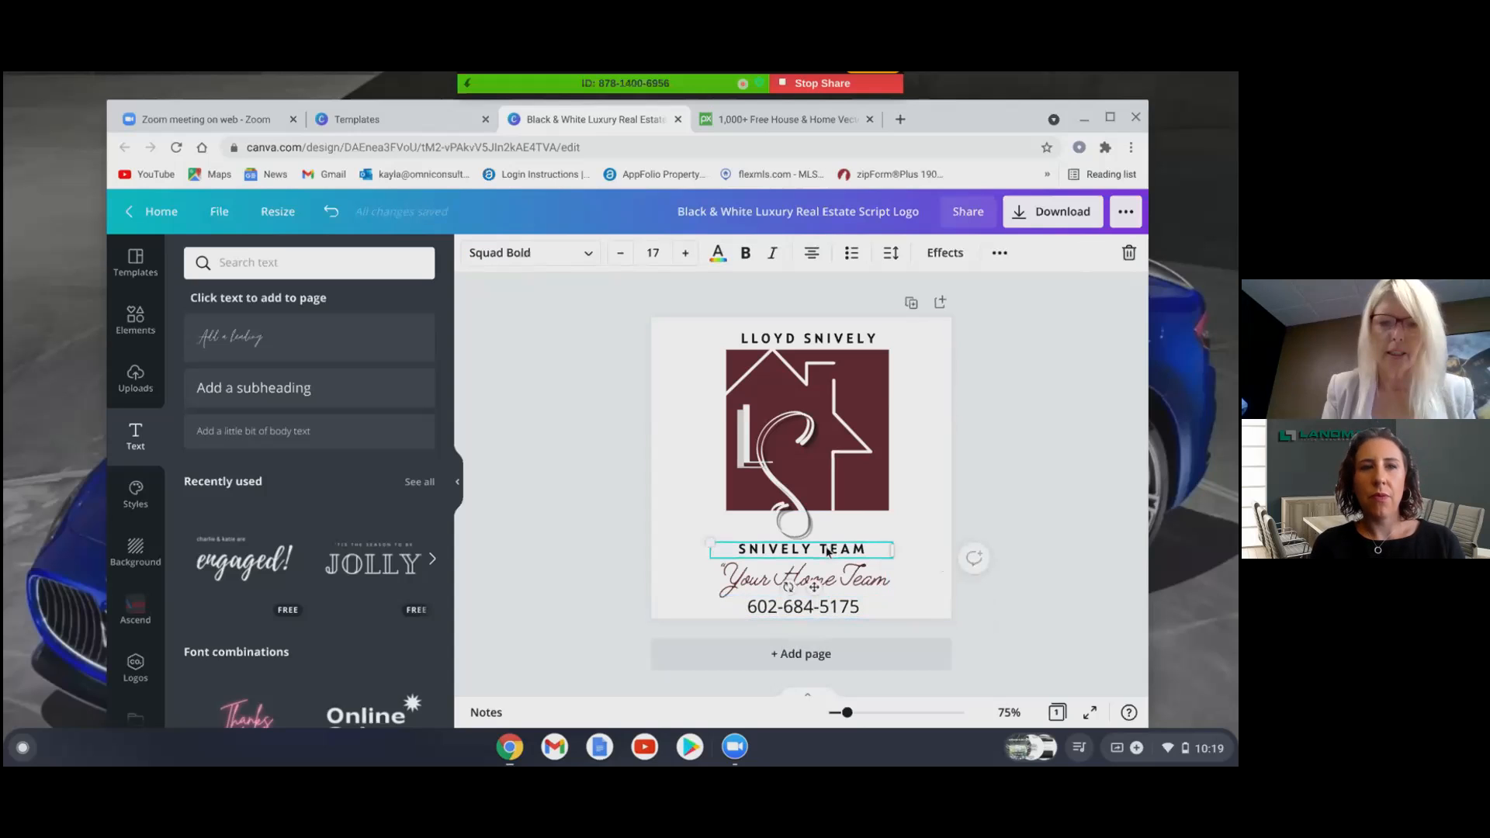
# - Match the team name's font by applying Squad Bold to the phone number line
pyautogui.click(820, 610)
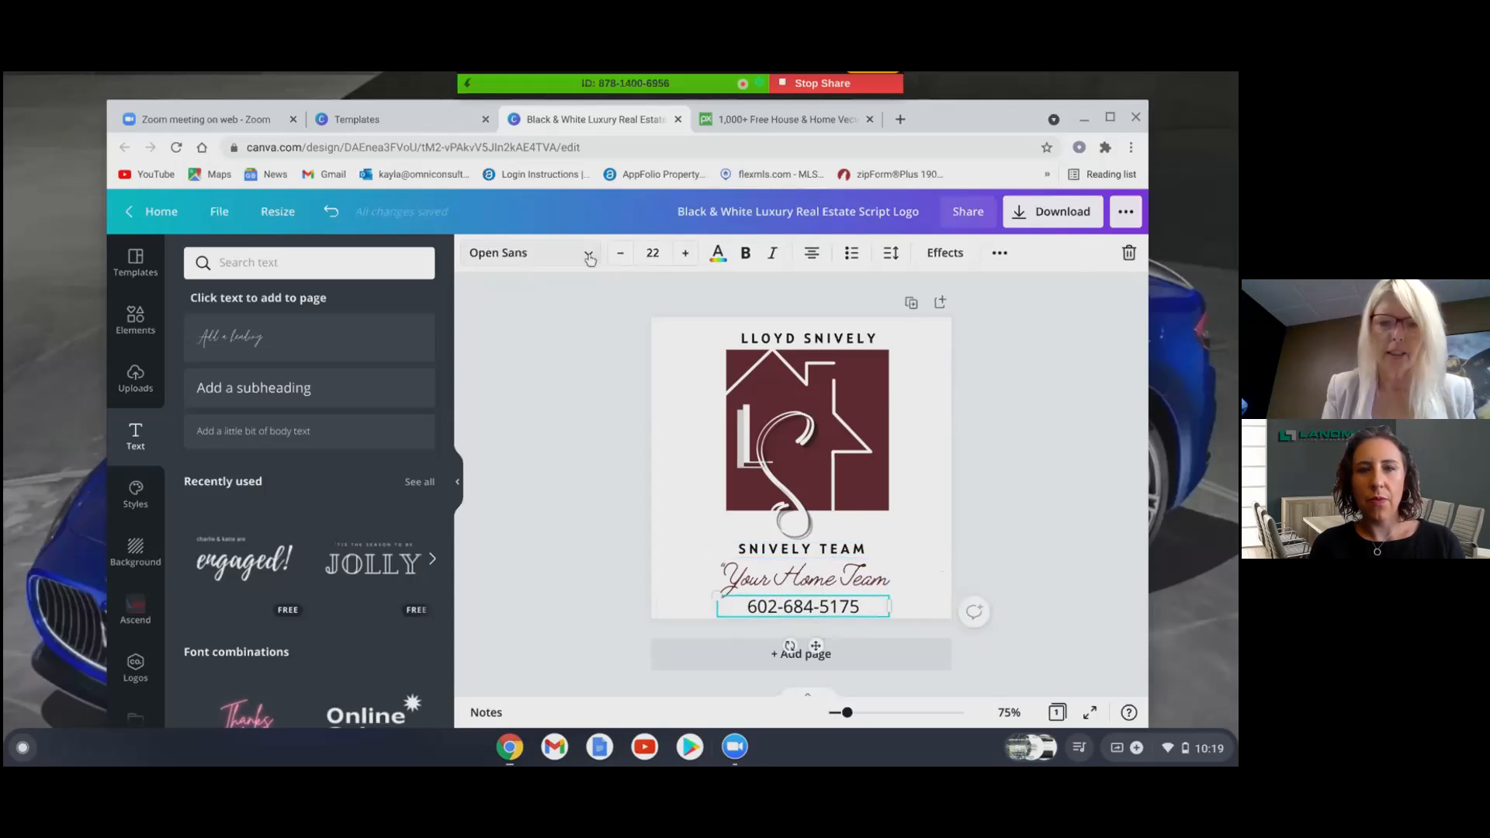
pyautogui.click(535, 259)
pyautogui.press('BackSpace')
pyautogui.press('BackSpace')
pyautogui.press('BackSpace')
pyautogui.press('BackSpace')
pyautogui.press('BackSpace')
pyautogui.press('BackSpace')
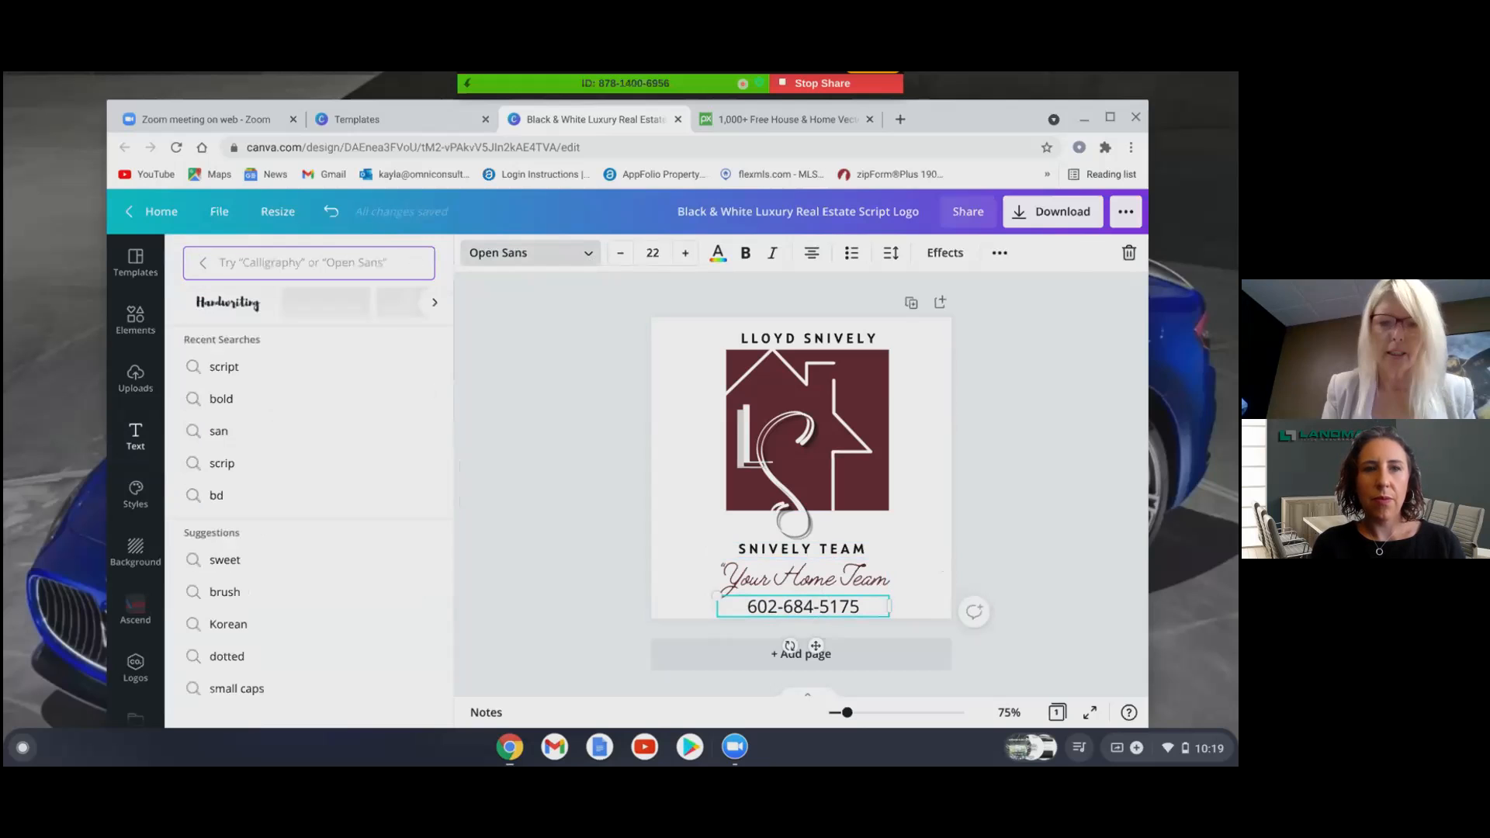
pyautogui.click(222, 399)
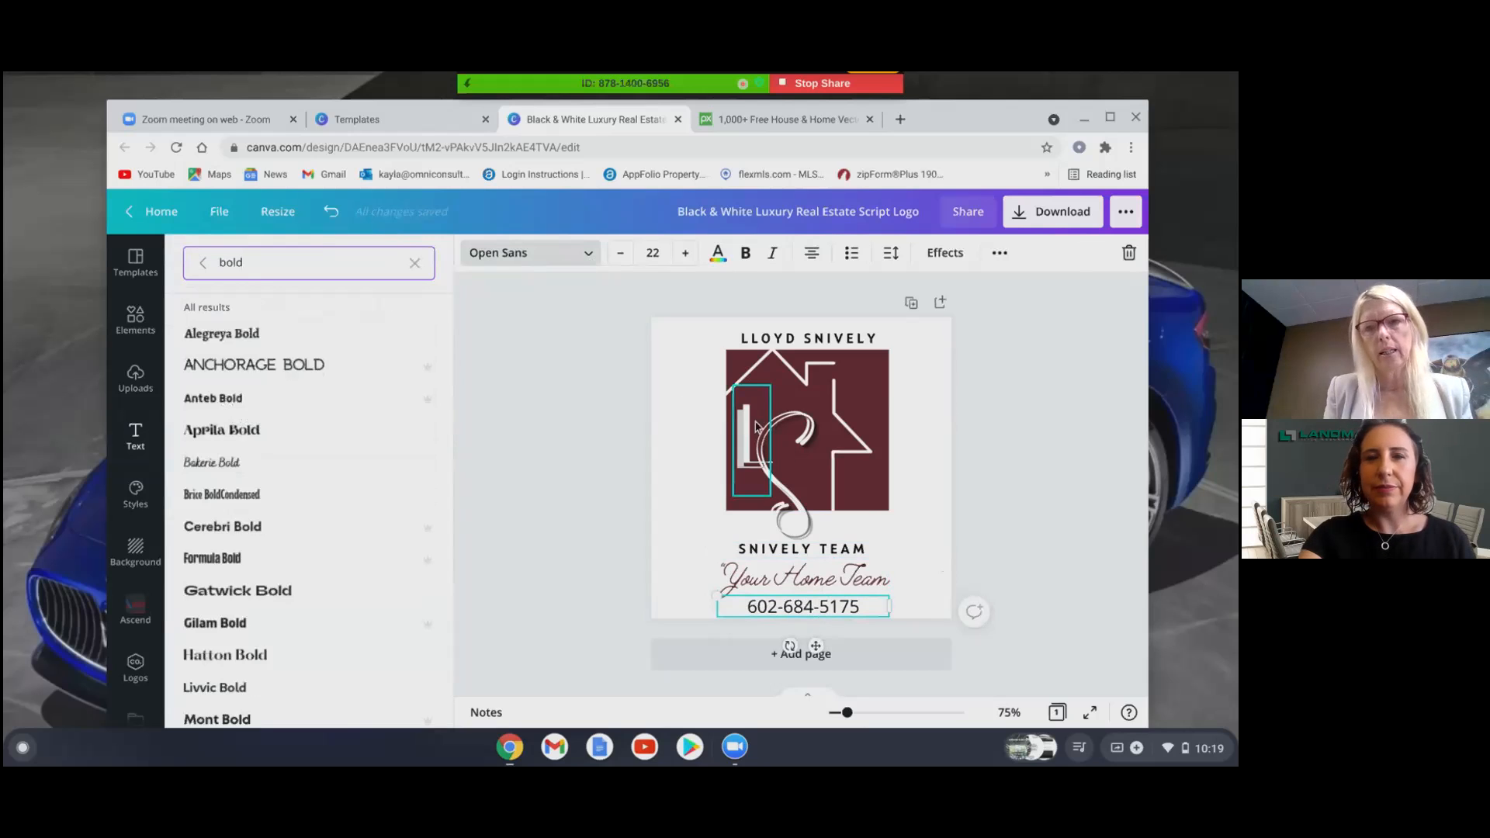
pyautogui.click(863, 550)
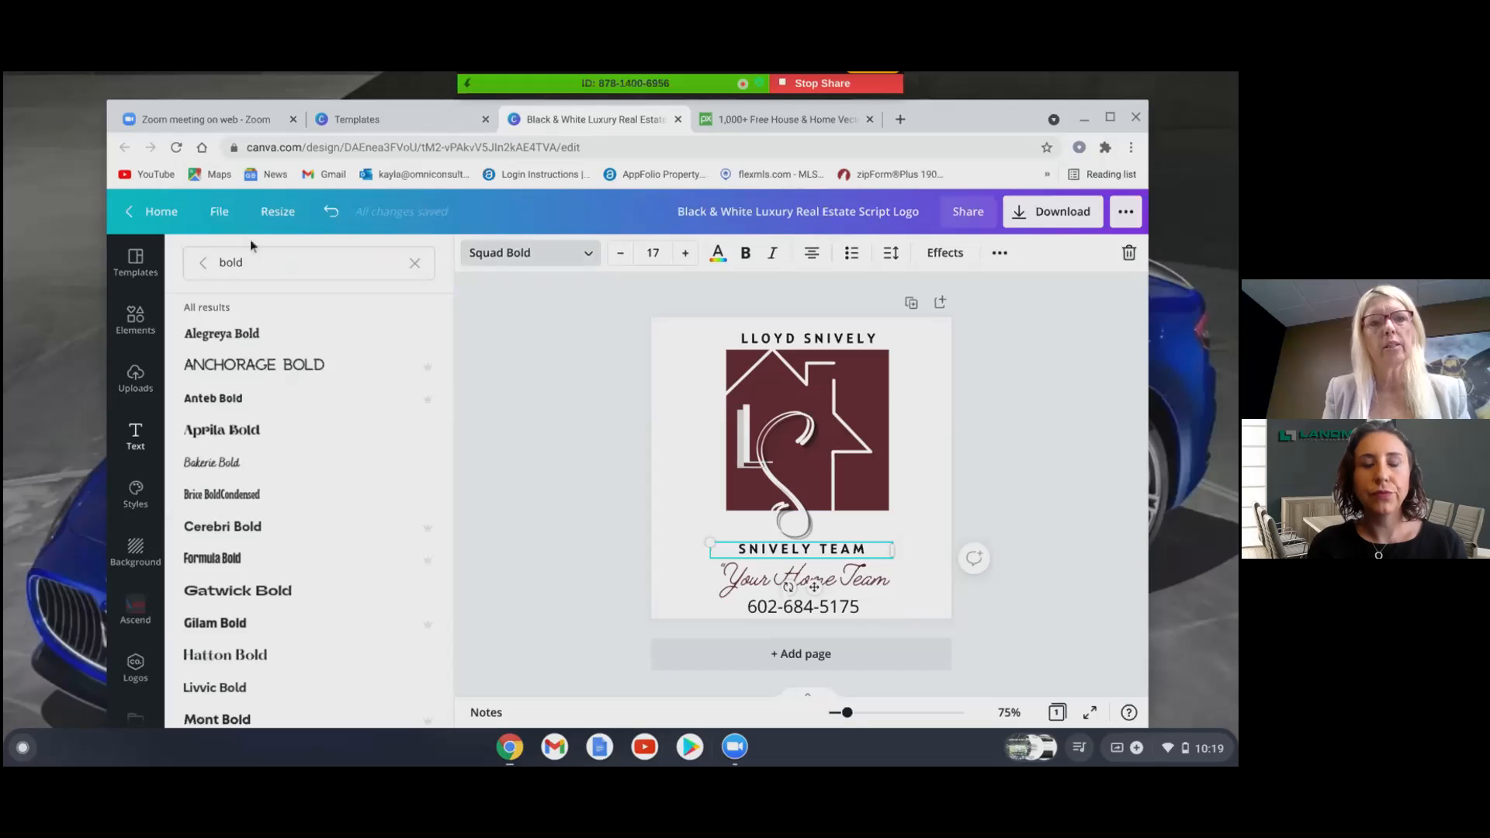
pyautogui.doubleClick(230, 263)
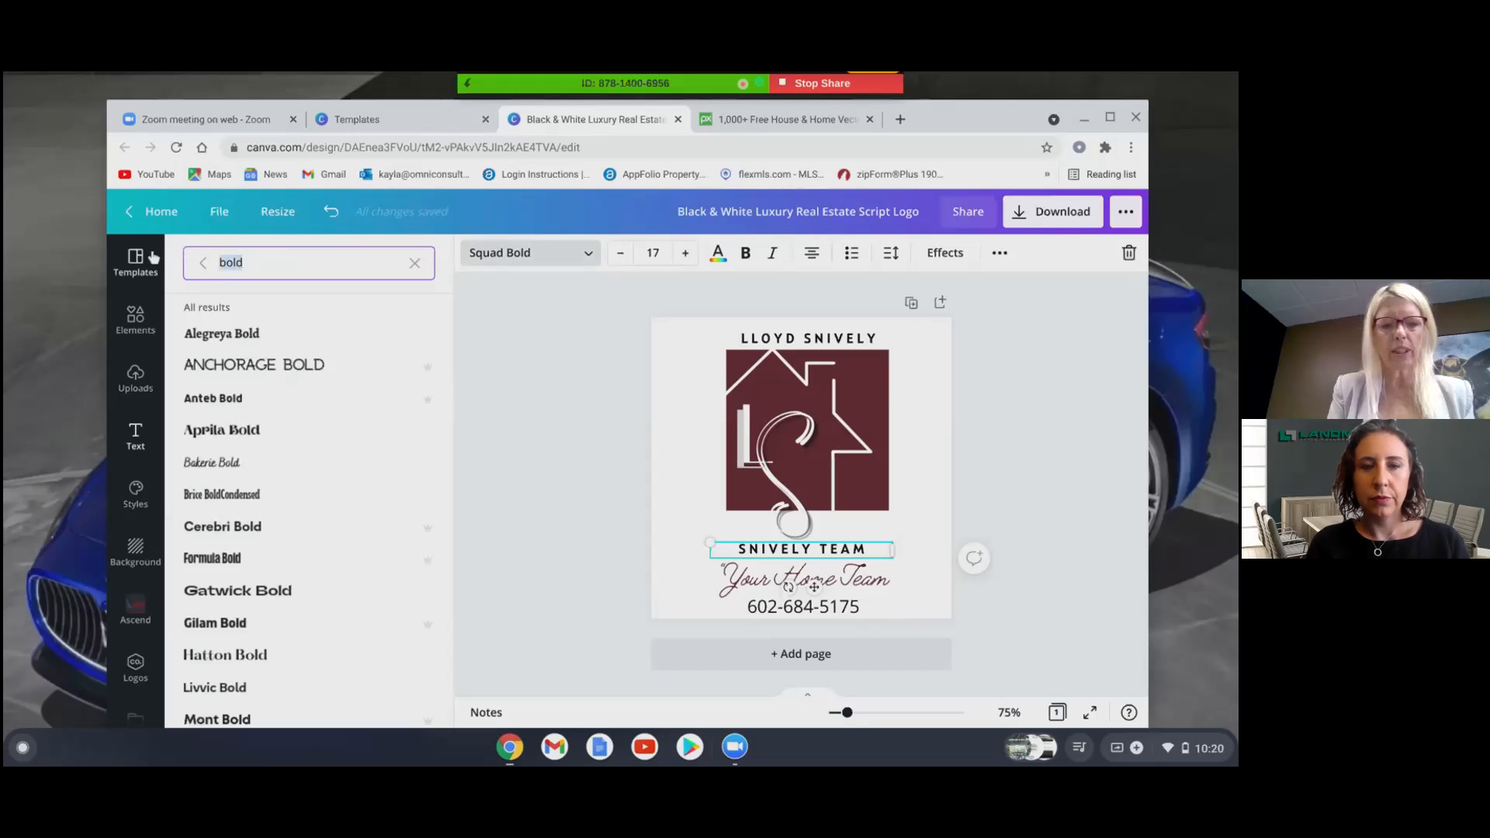
pyautogui.write('squar')
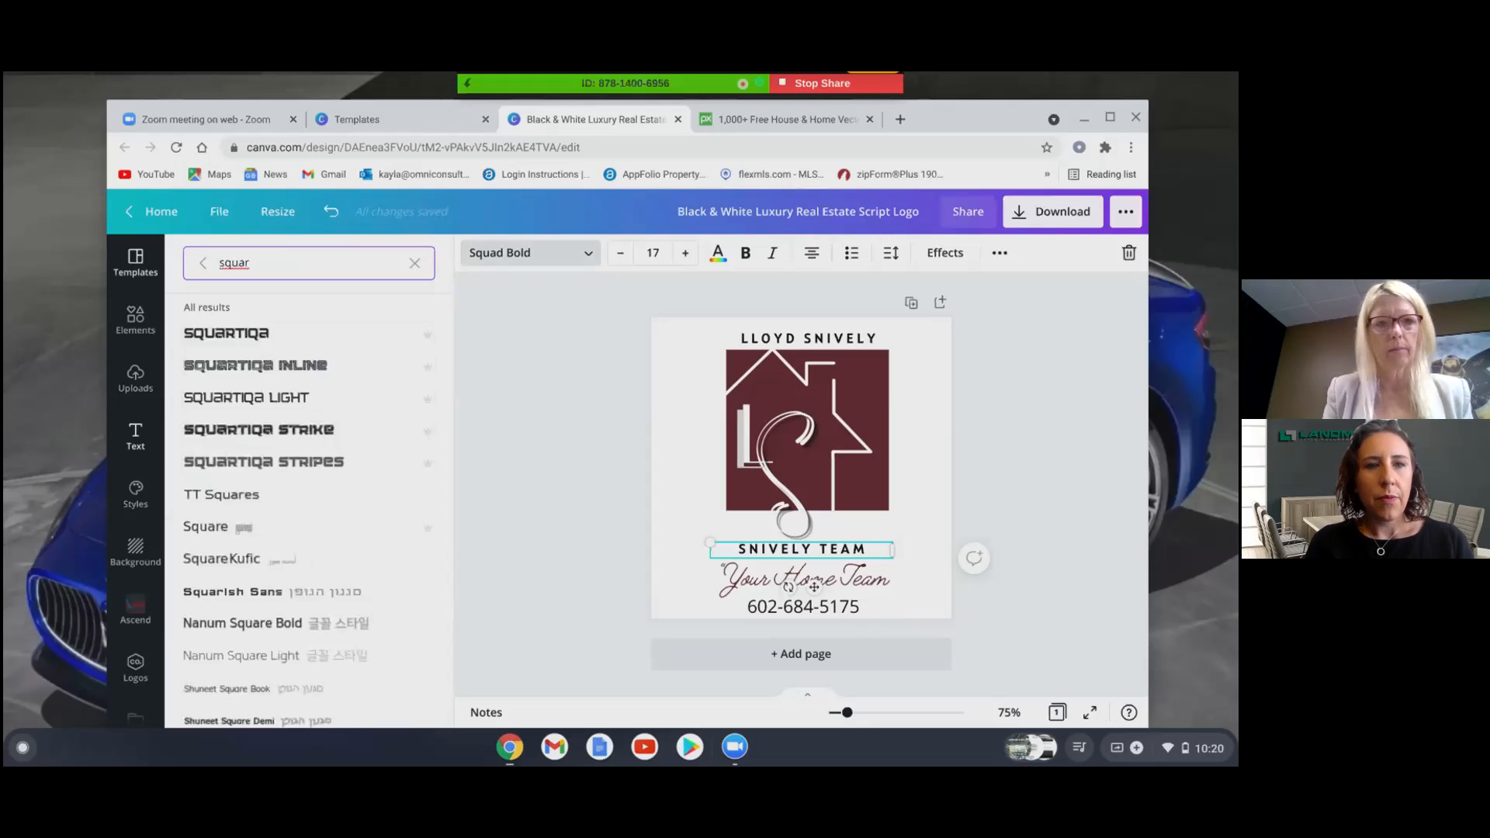
pyautogui.press('BackSpace')
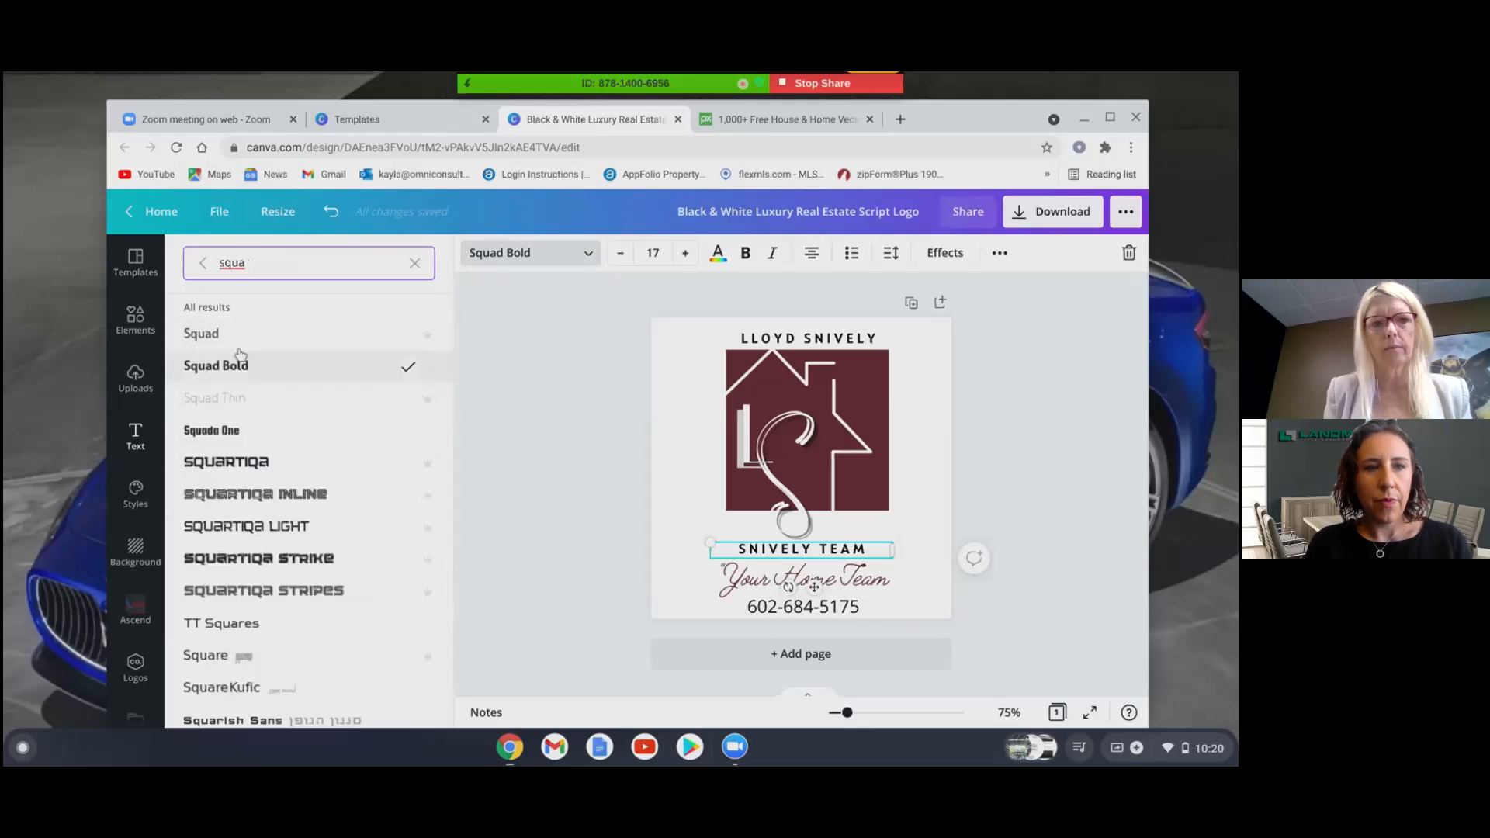
pyautogui.click(804, 606)
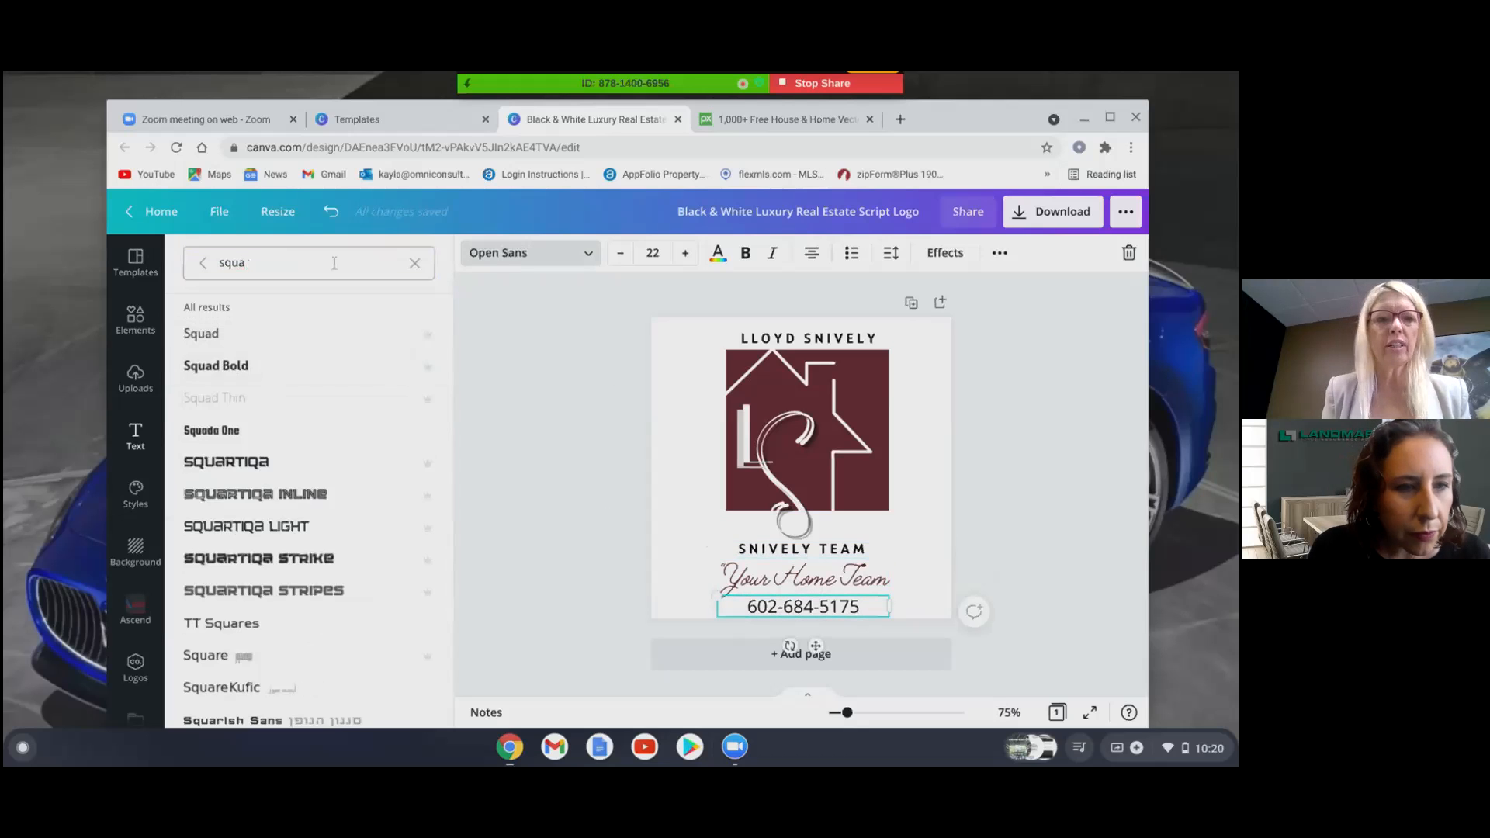
pyautogui.click(233, 371)
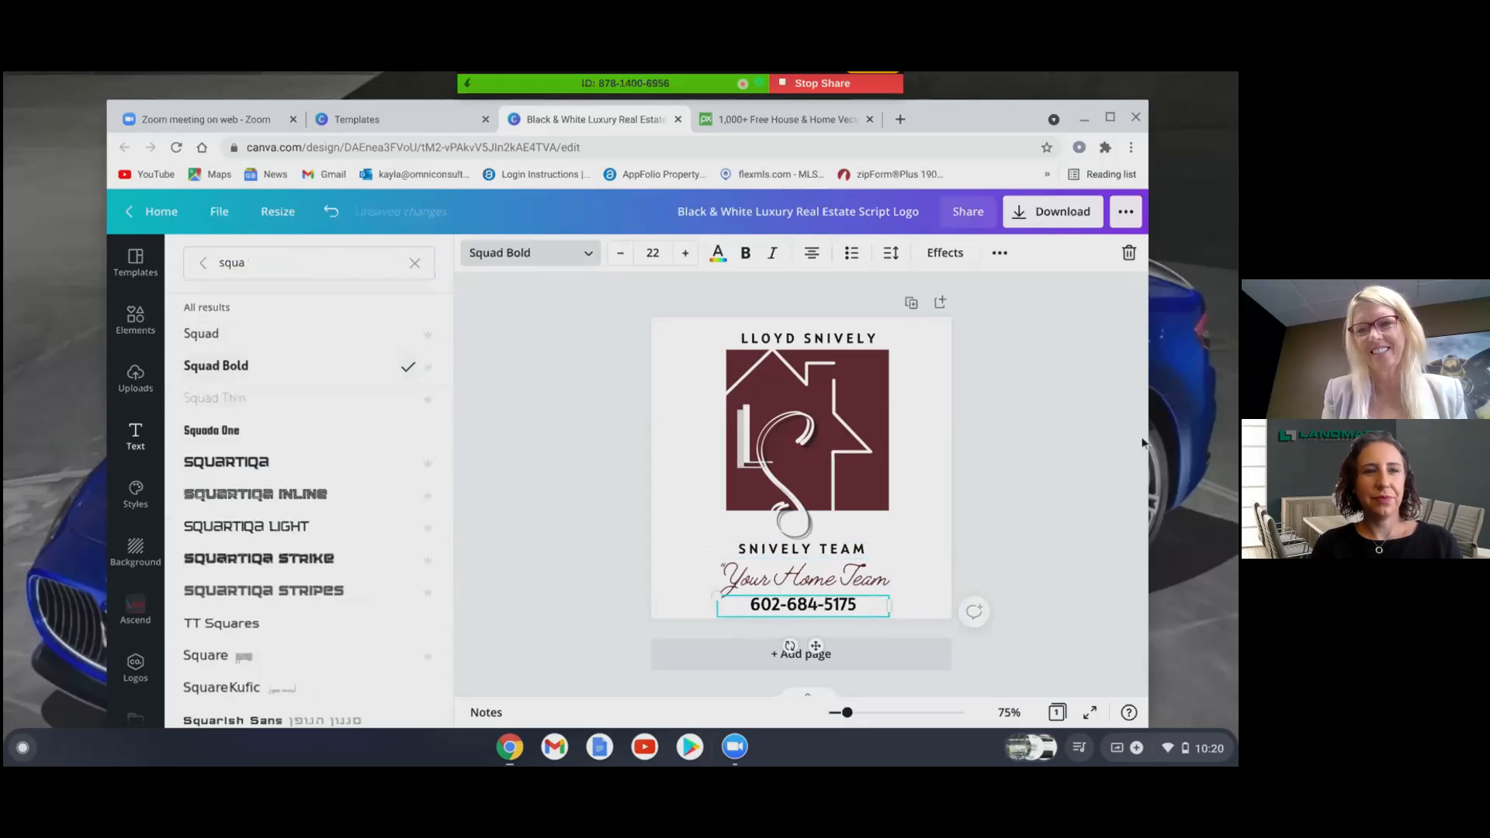
pyautogui.press('Escape')
pyautogui.click(1037, 448)
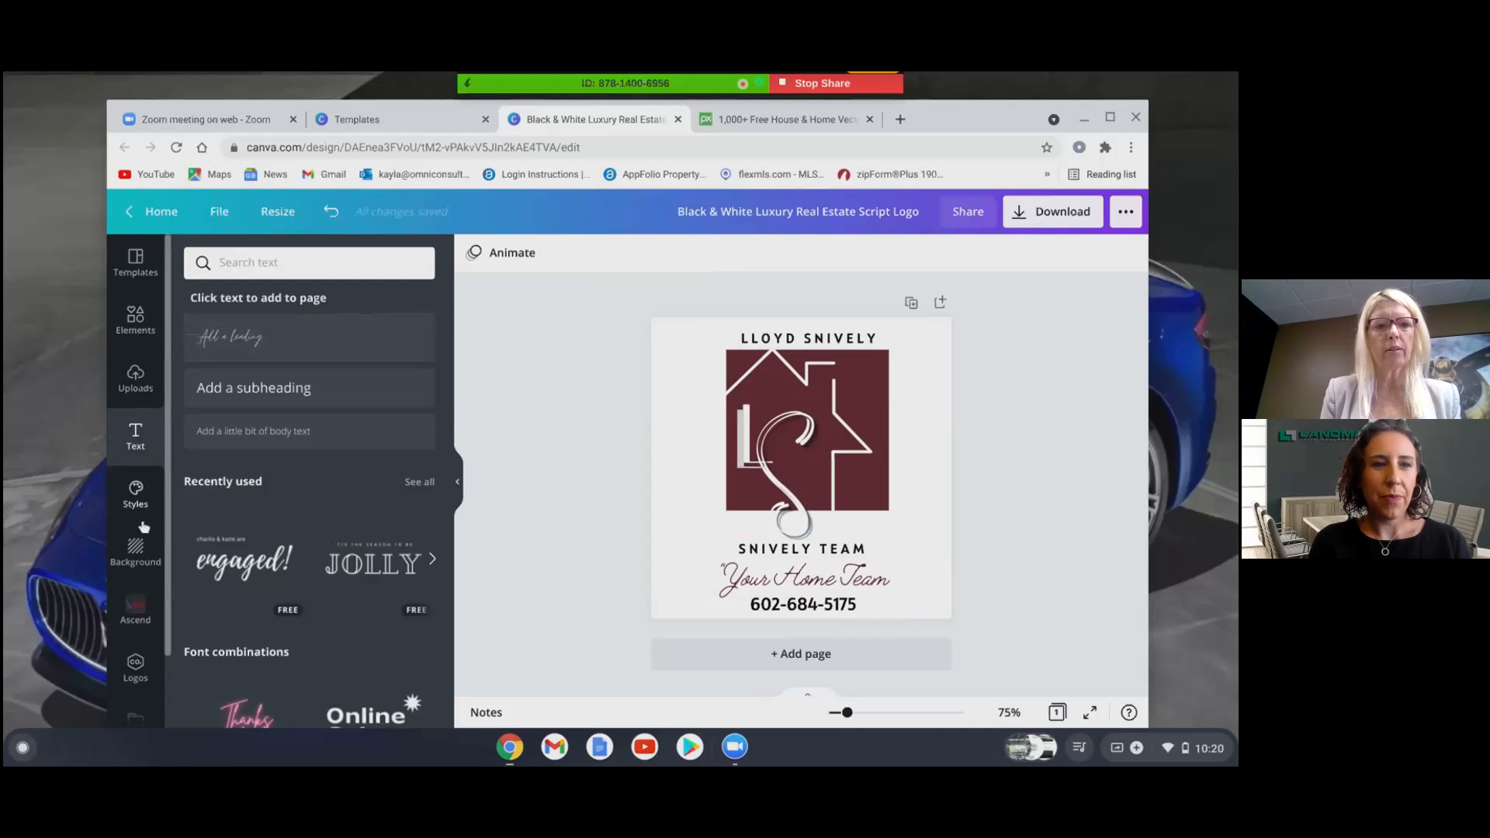
# - Search backgrounds for 'house' and apply the second result, a pale grey house photo
pyautogui.click(143, 551)
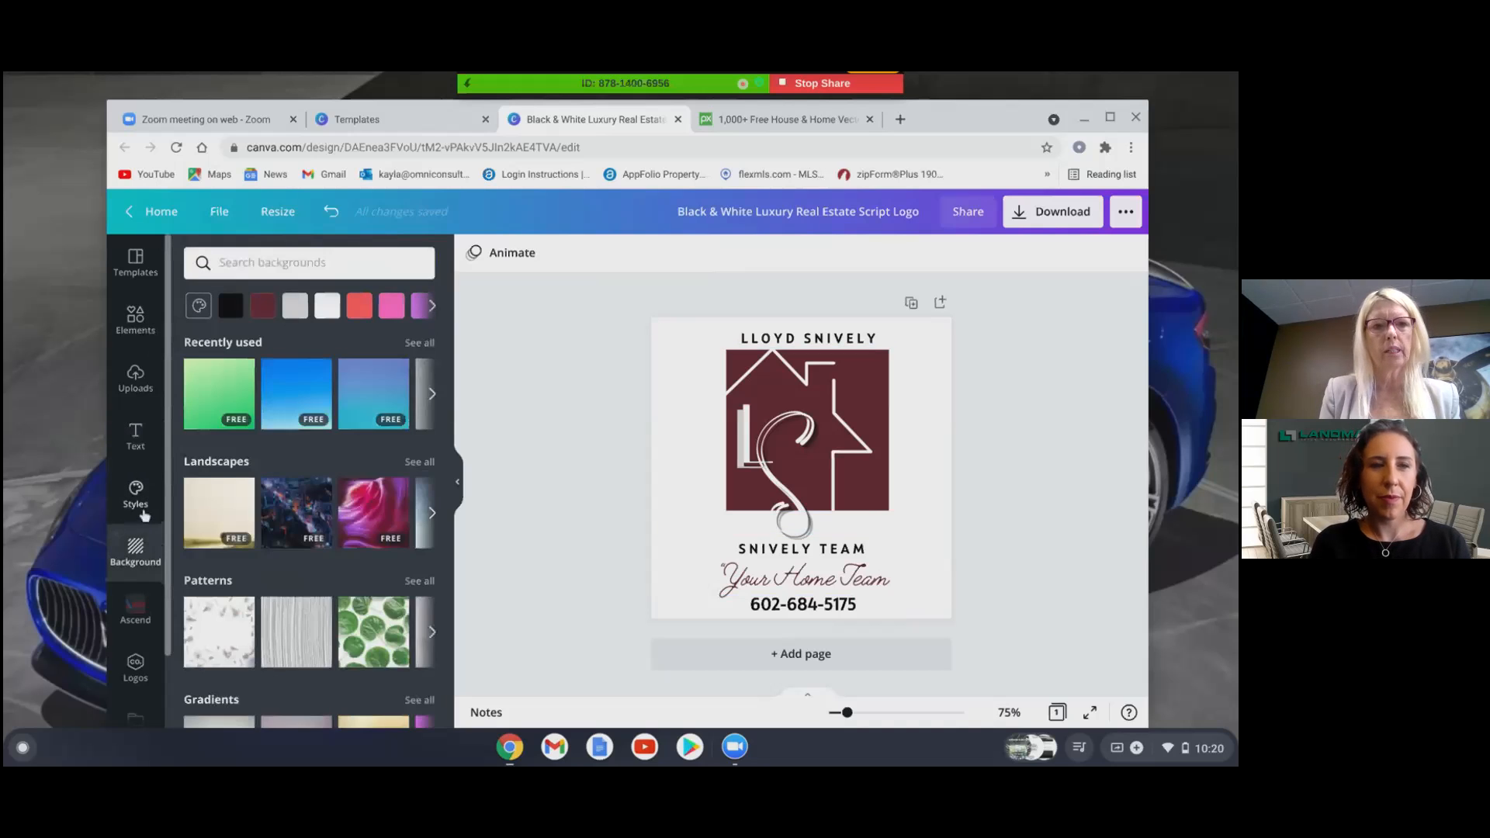
pyautogui.click(241, 261)
pyautogui.write('ho')
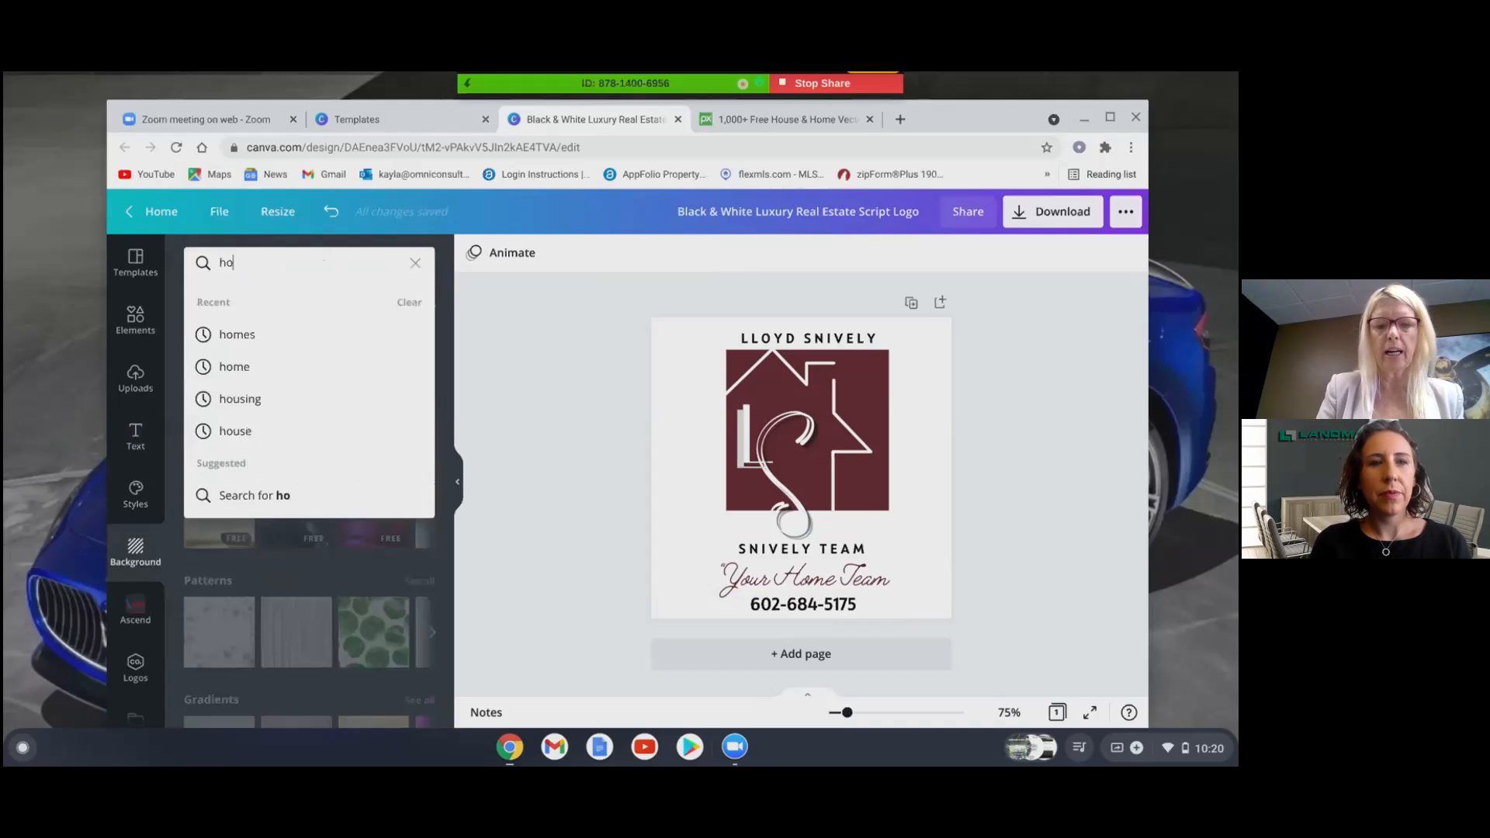
pyautogui.write('use')
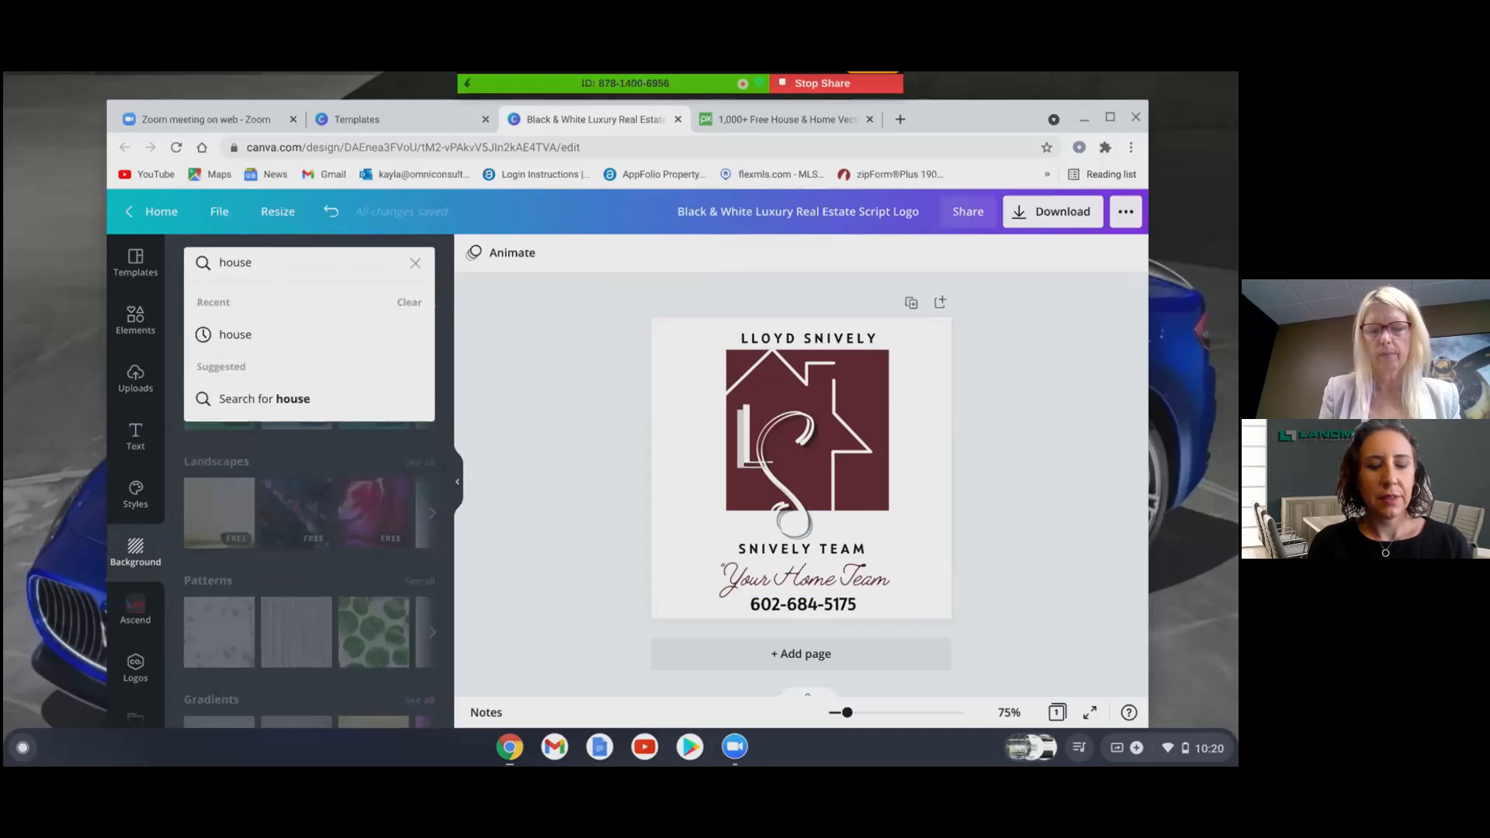
pyautogui.click(249, 334)
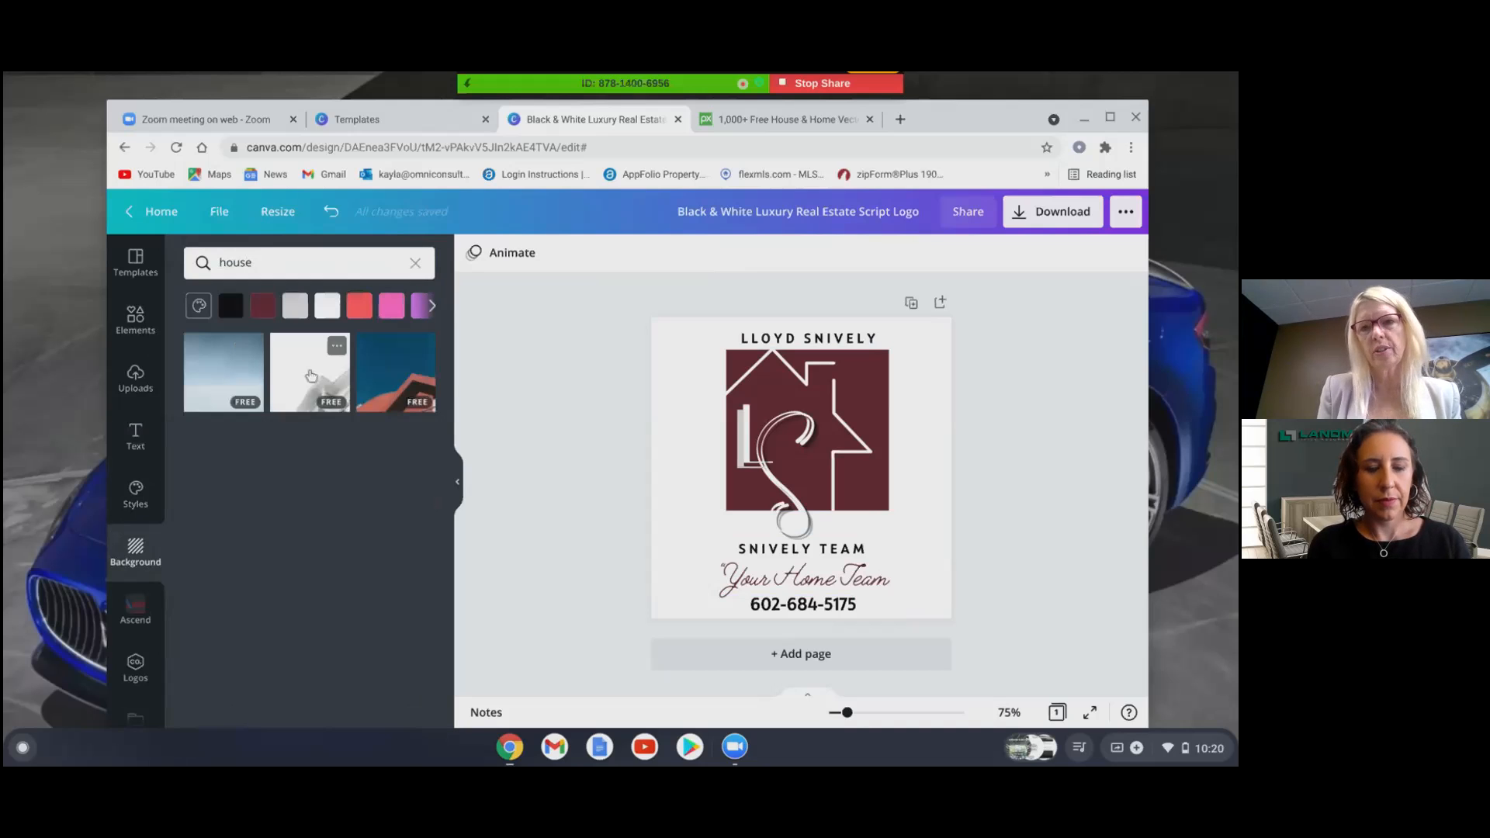
pyautogui.click(311, 375)
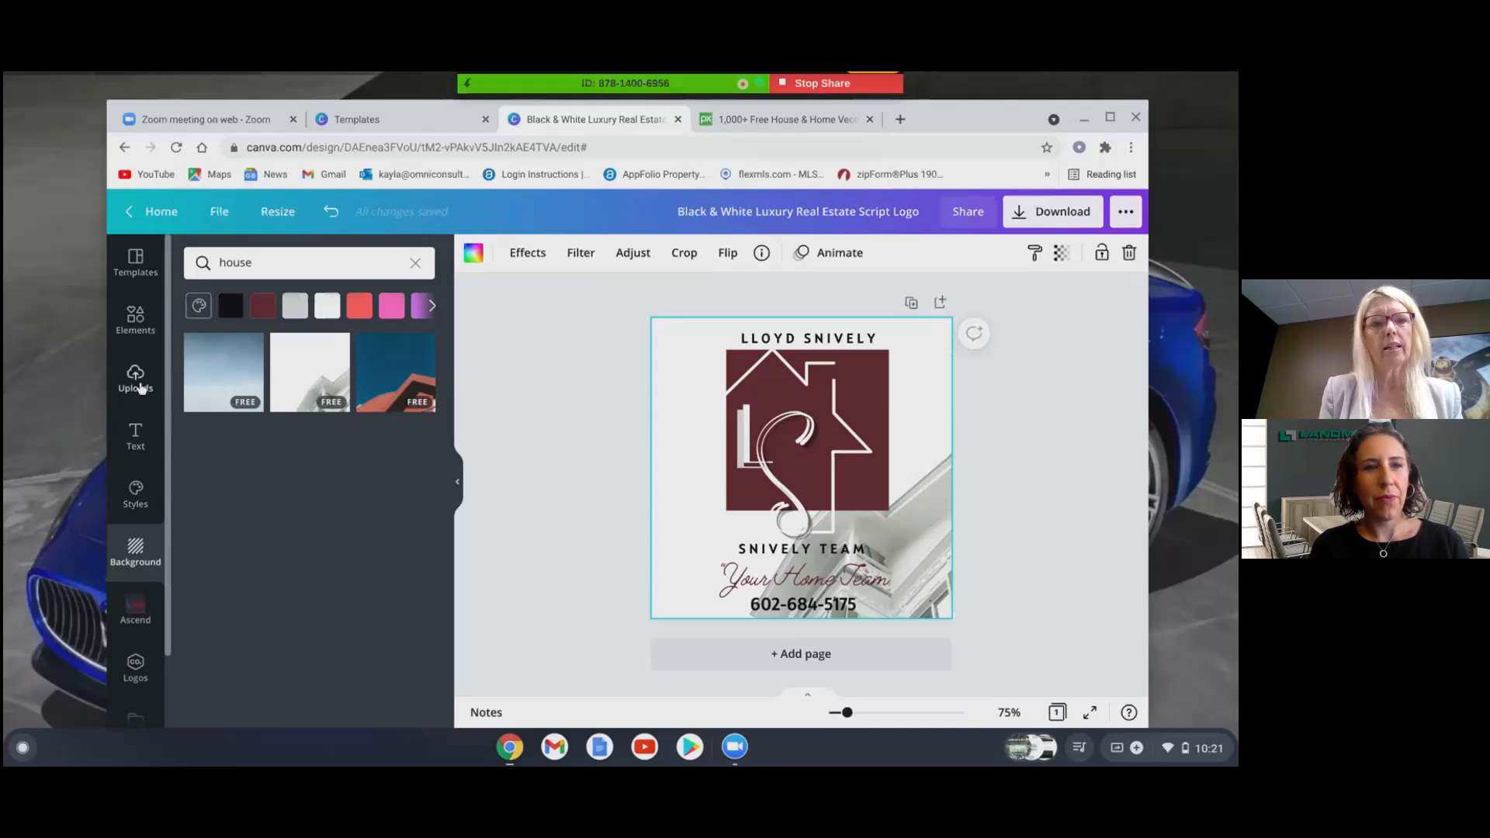
# - Show the Uploads image library and scroll down to the pool property photos
pyautogui.click(137, 380)
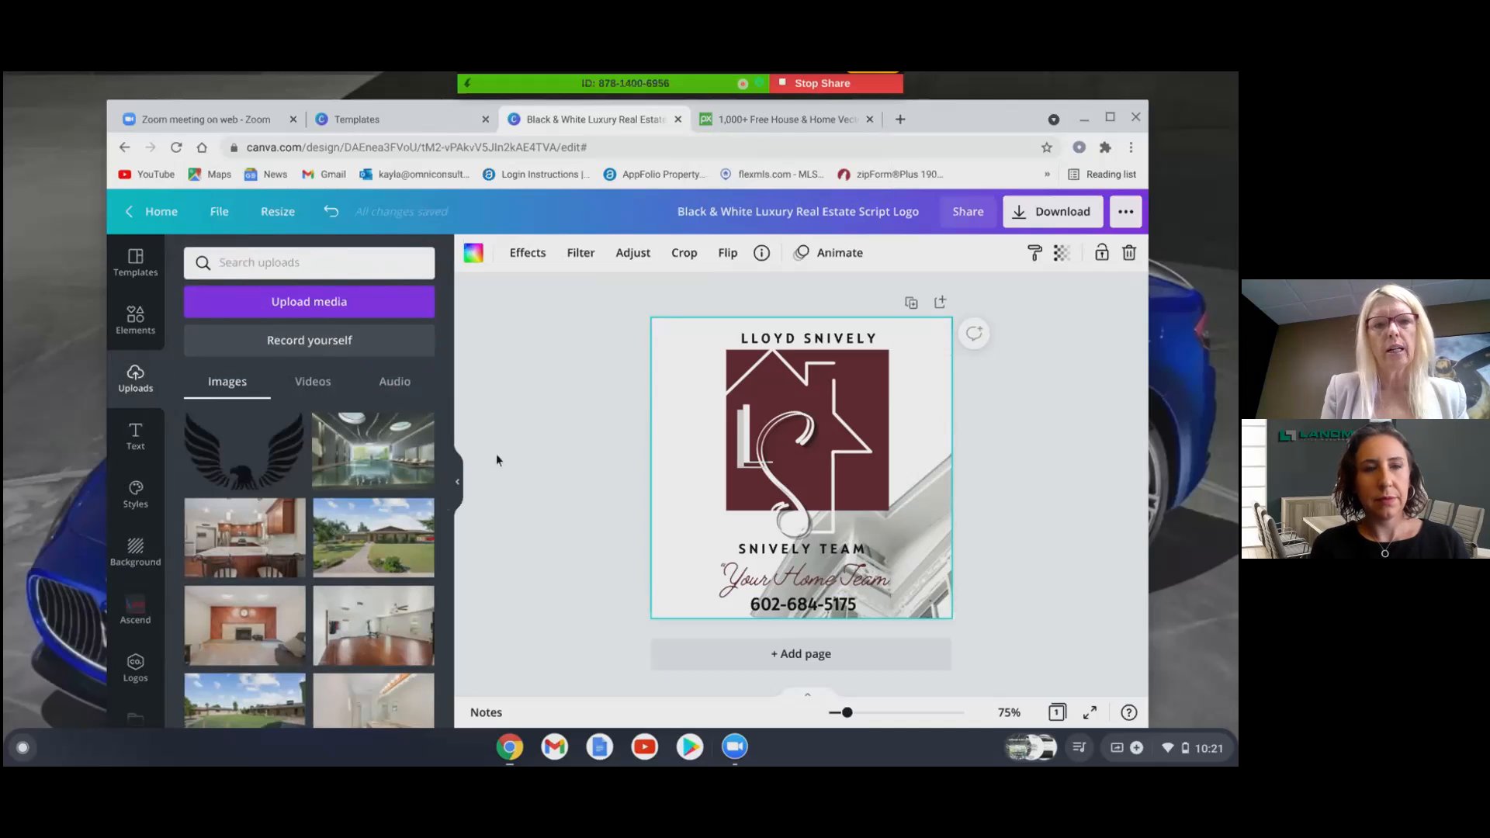
pyautogui.scroll(-5, 349, 544)
pyautogui.scroll(-5, 311, 564)
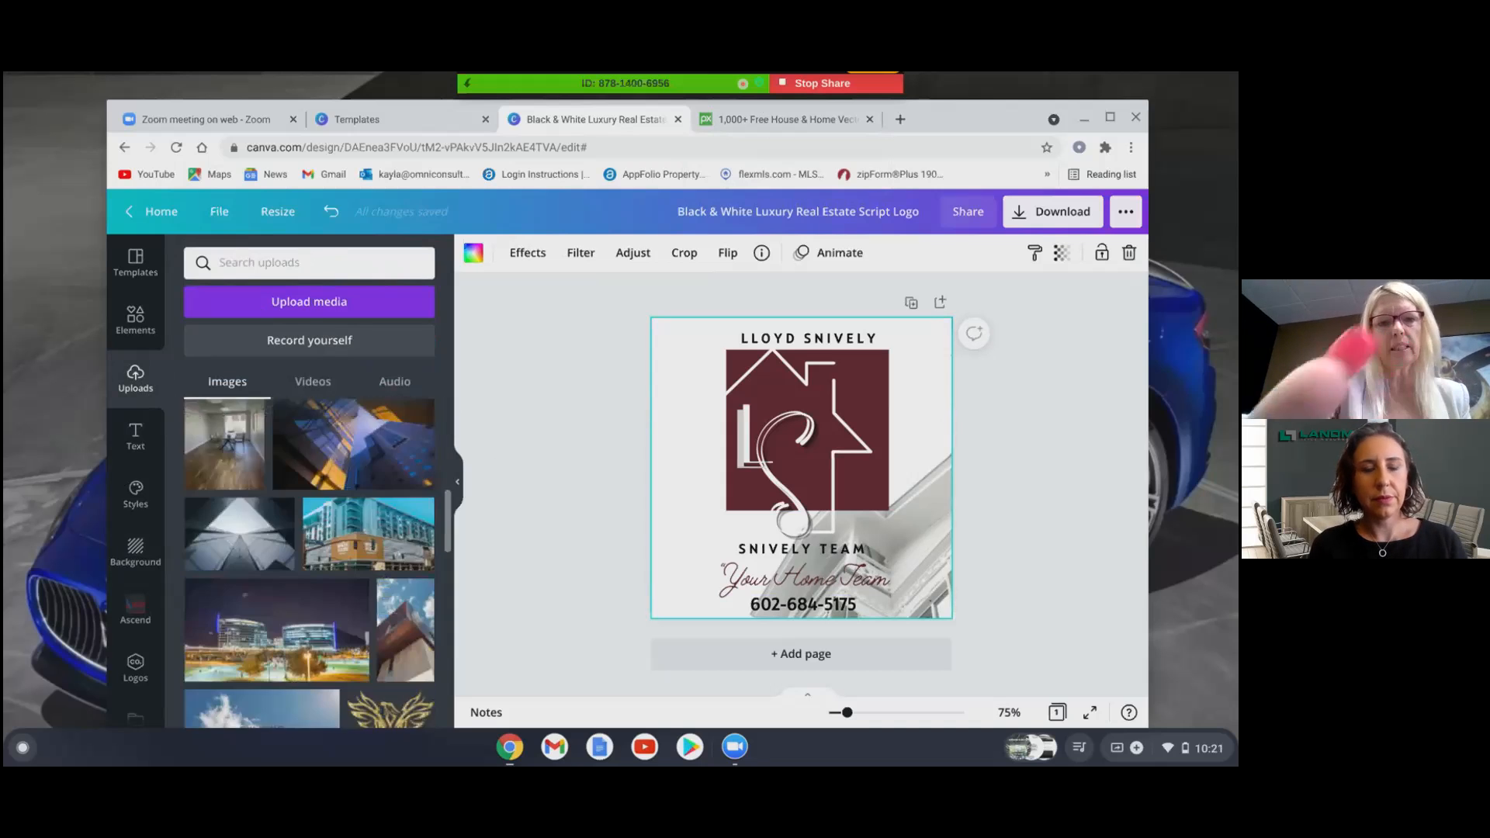
pyautogui.scroll(-10, 310, 564)
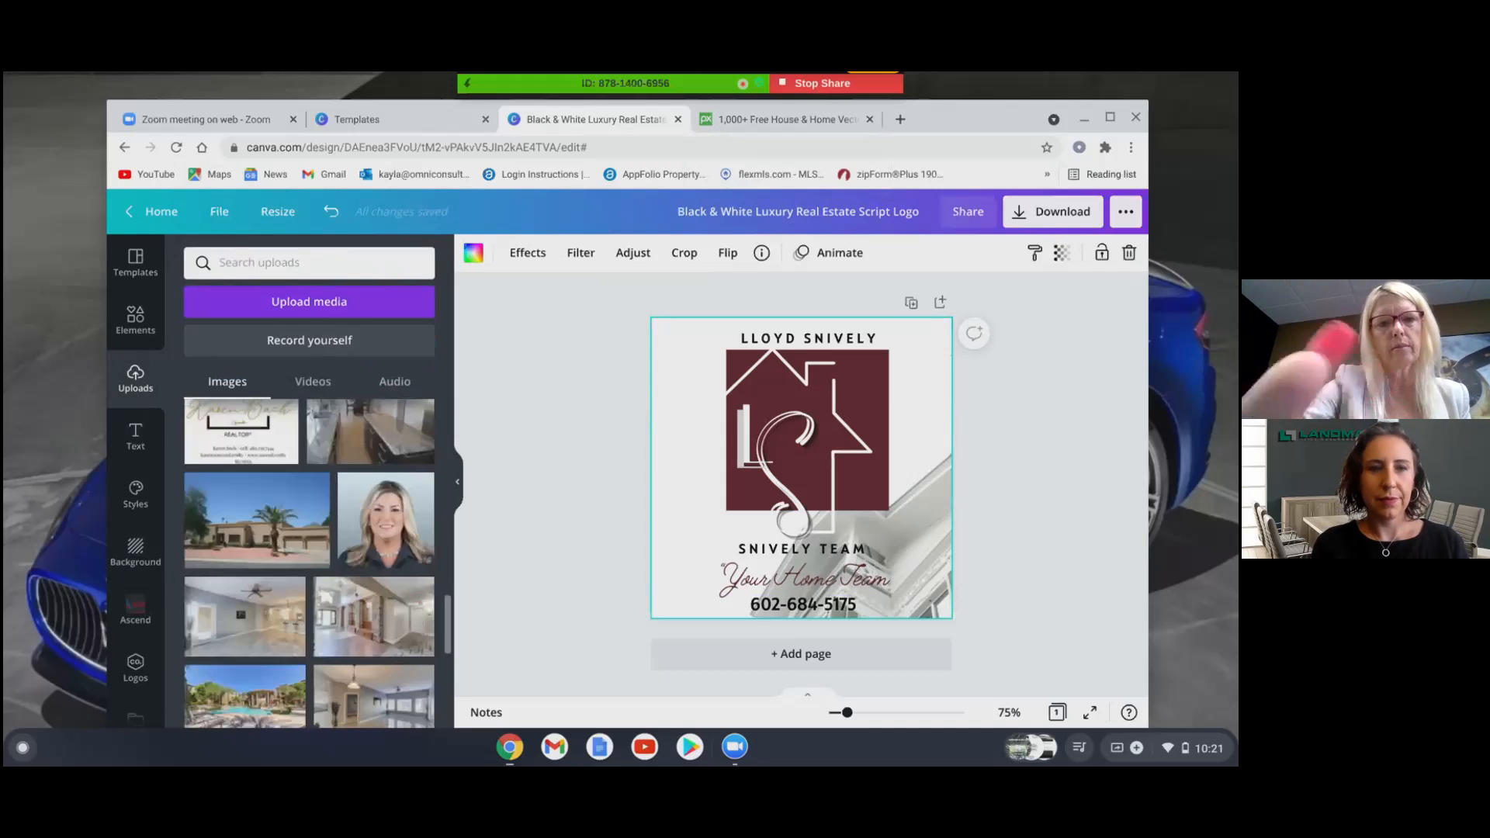
pyautogui.scroll(-10, 309, 564)
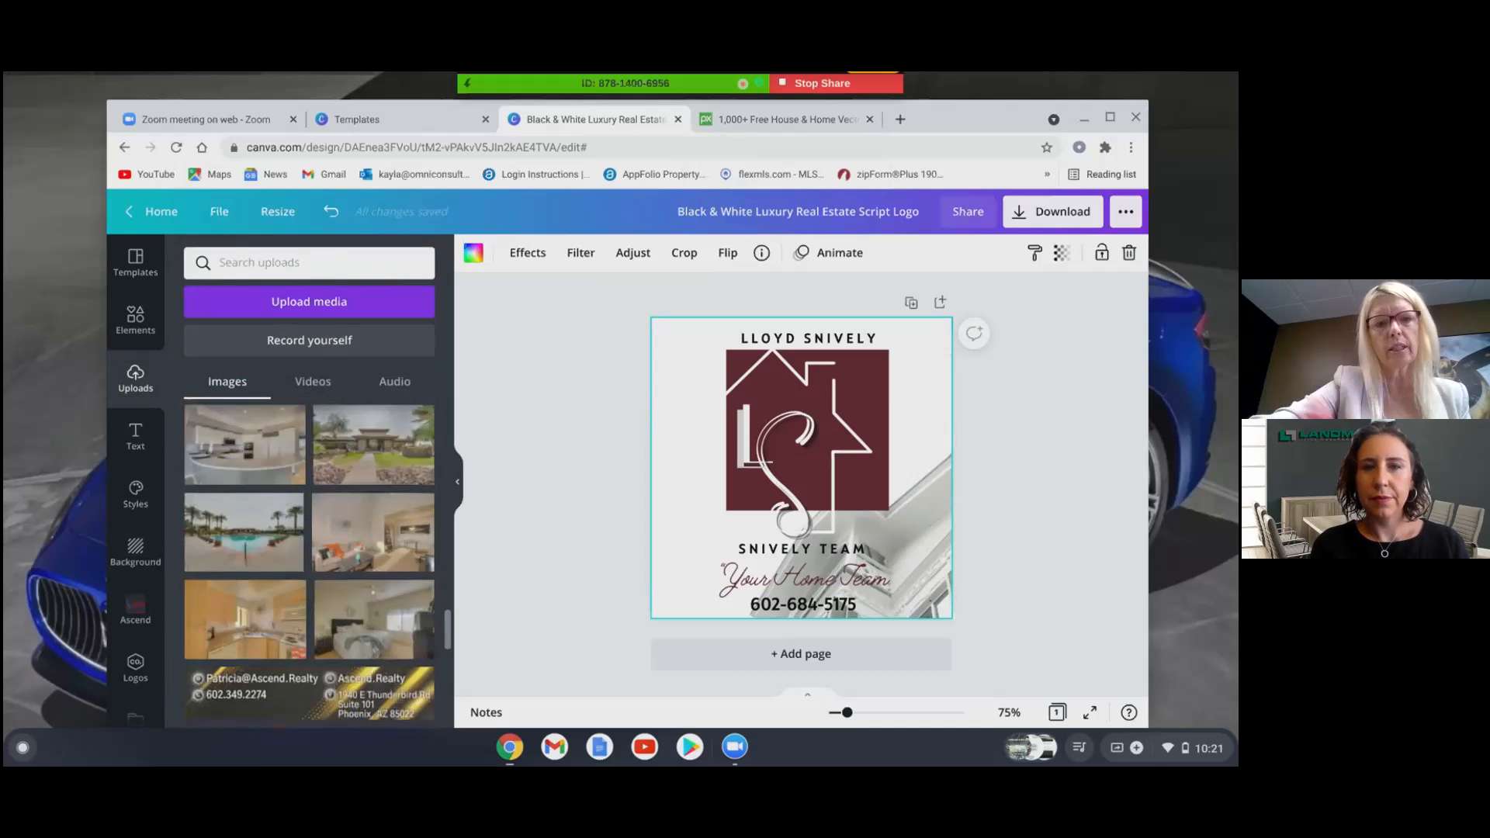
pyautogui.scroll(-8, 310, 564)
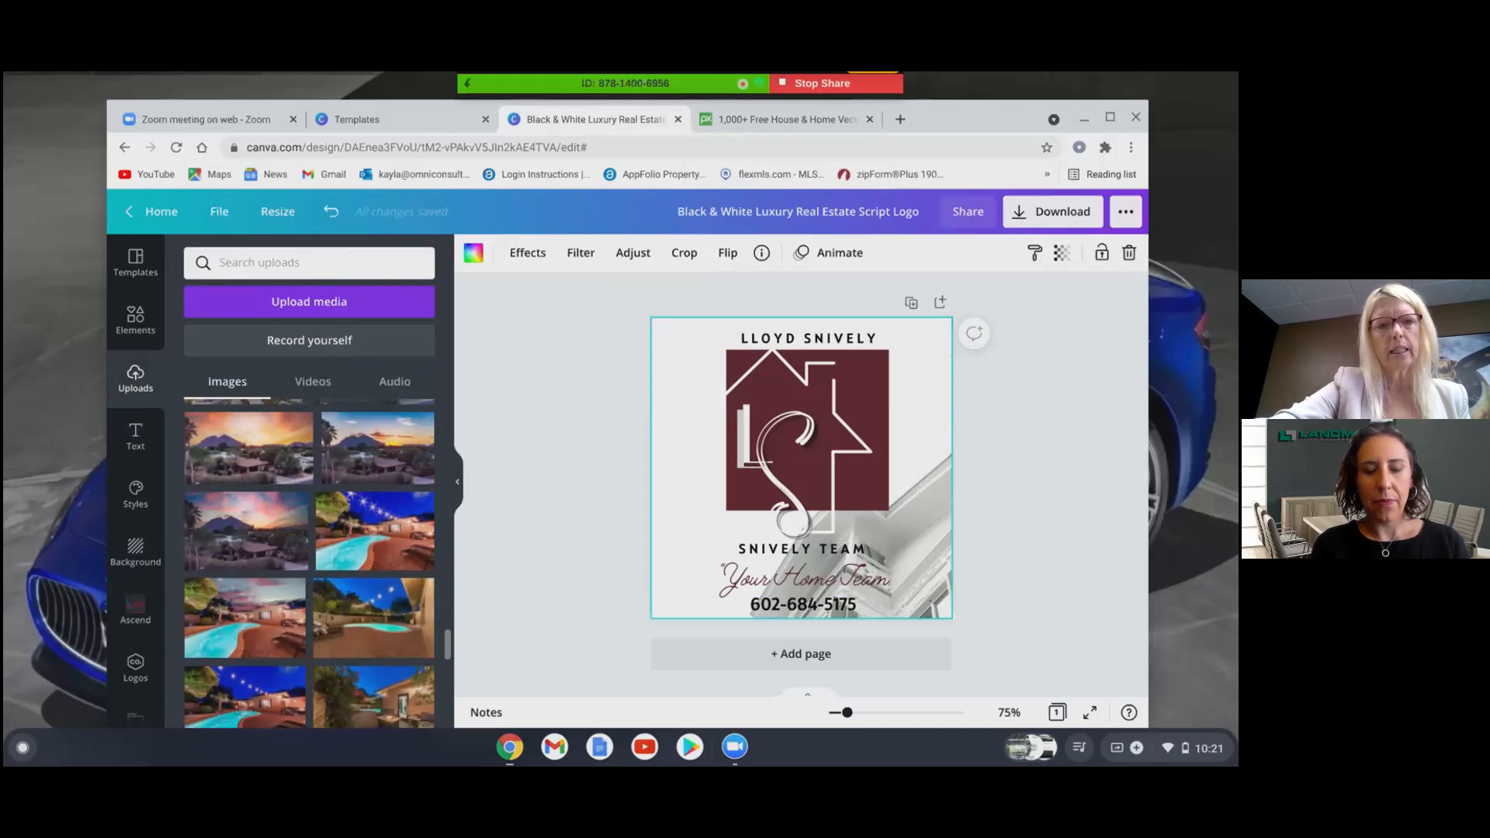
pyautogui.scroll(-2, 310, 563)
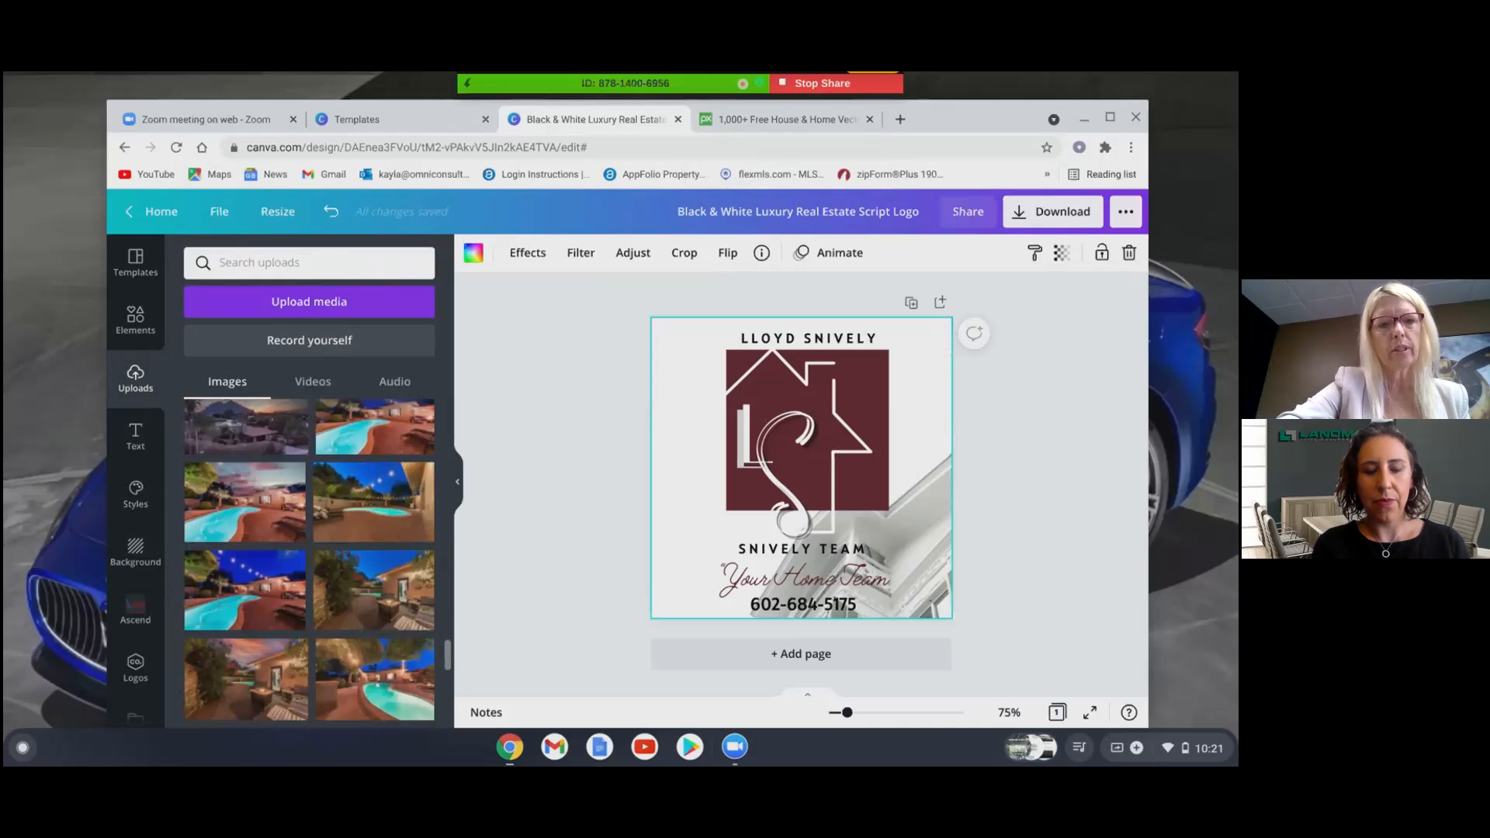
# - Stretch the night pool photo over the entire page and set its transparency to 26
pyautogui.click(245, 590)
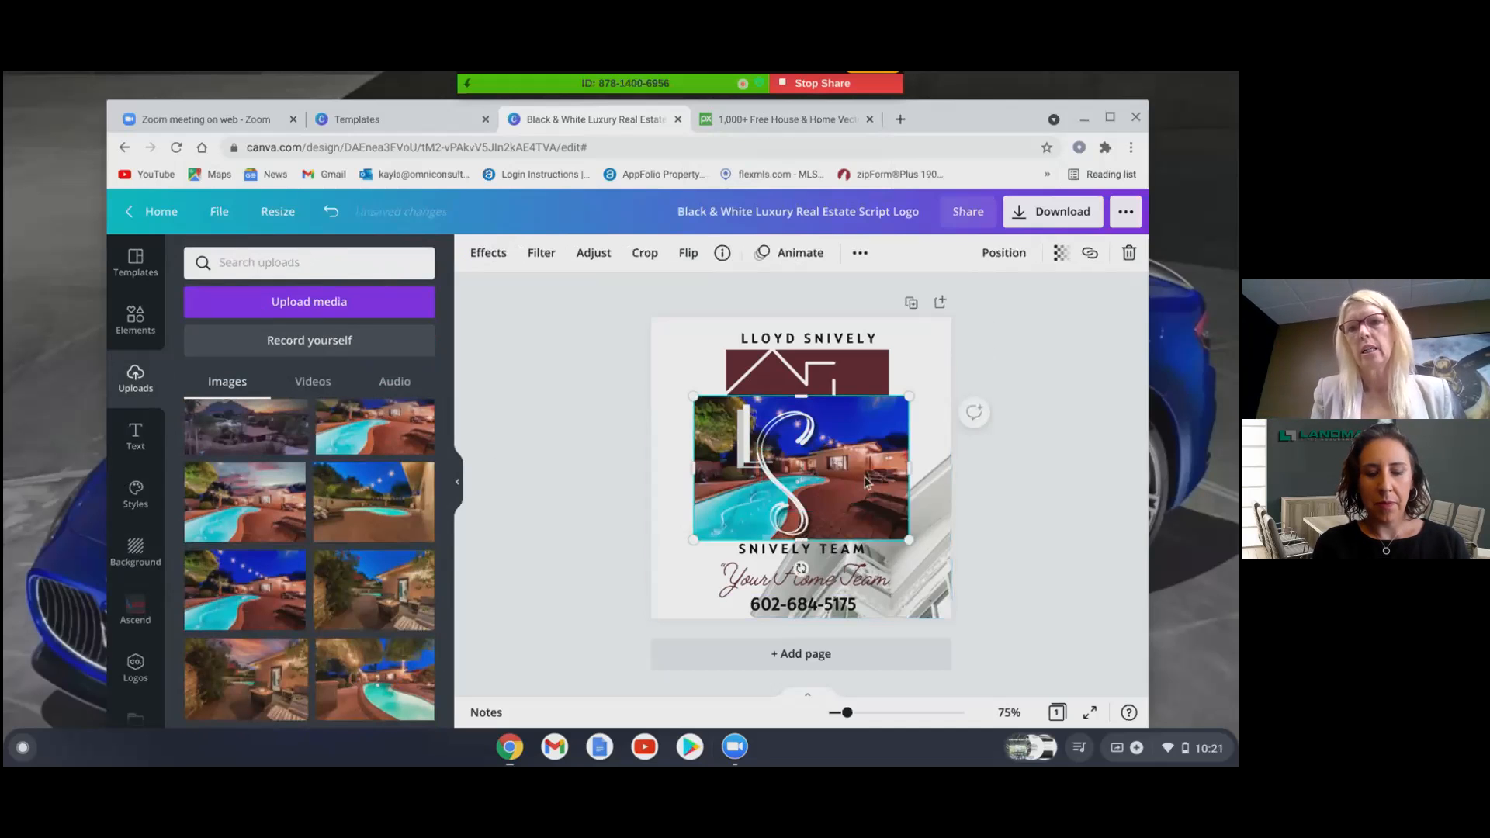
pyautogui.moveTo(866, 481); pyautogui.dragTo(819, 397)
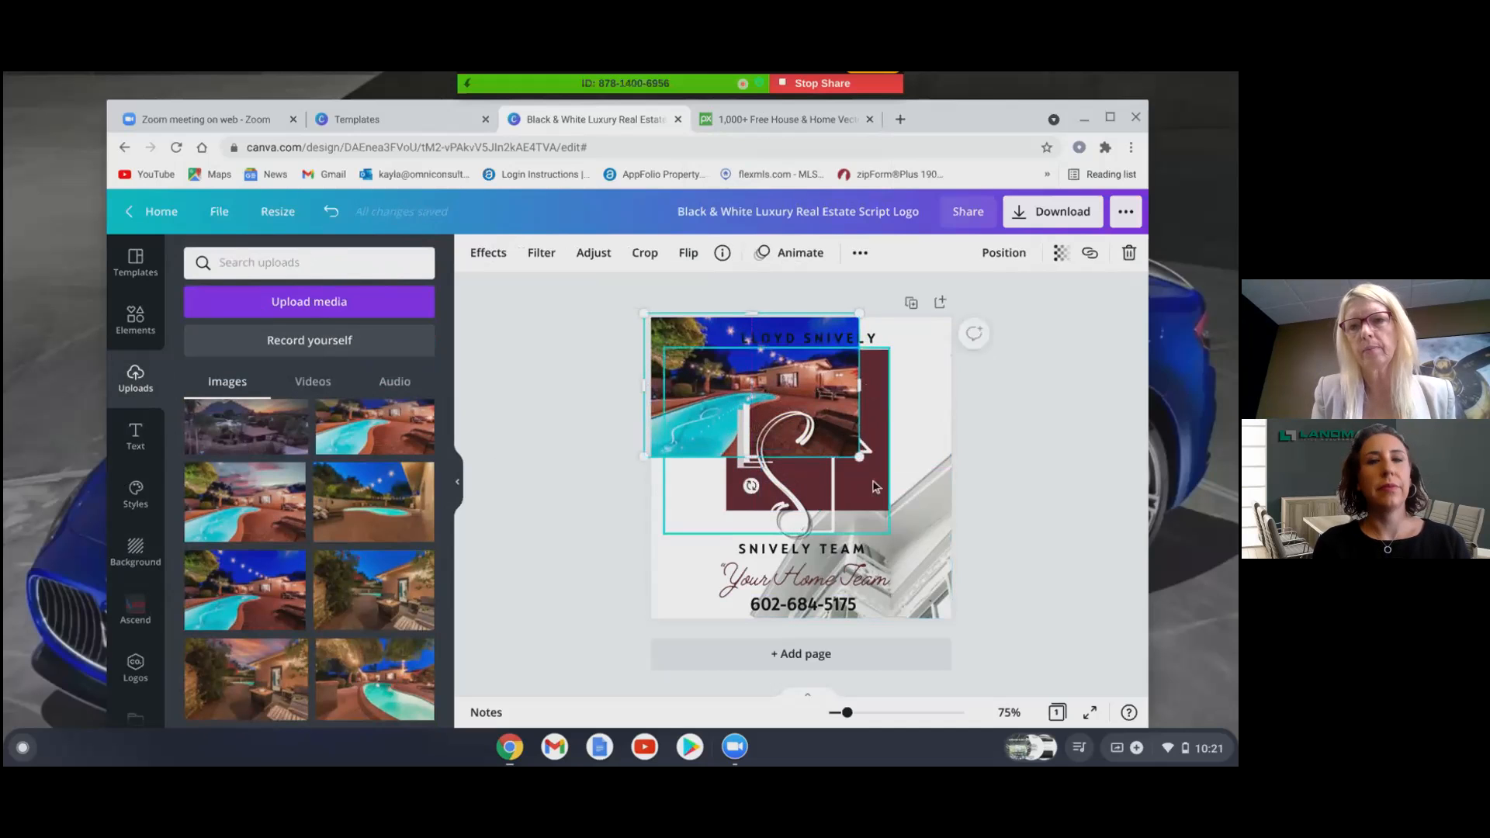
pyautogui.moveTo(860, 458); pyautogui.dragTo(1077, 669)
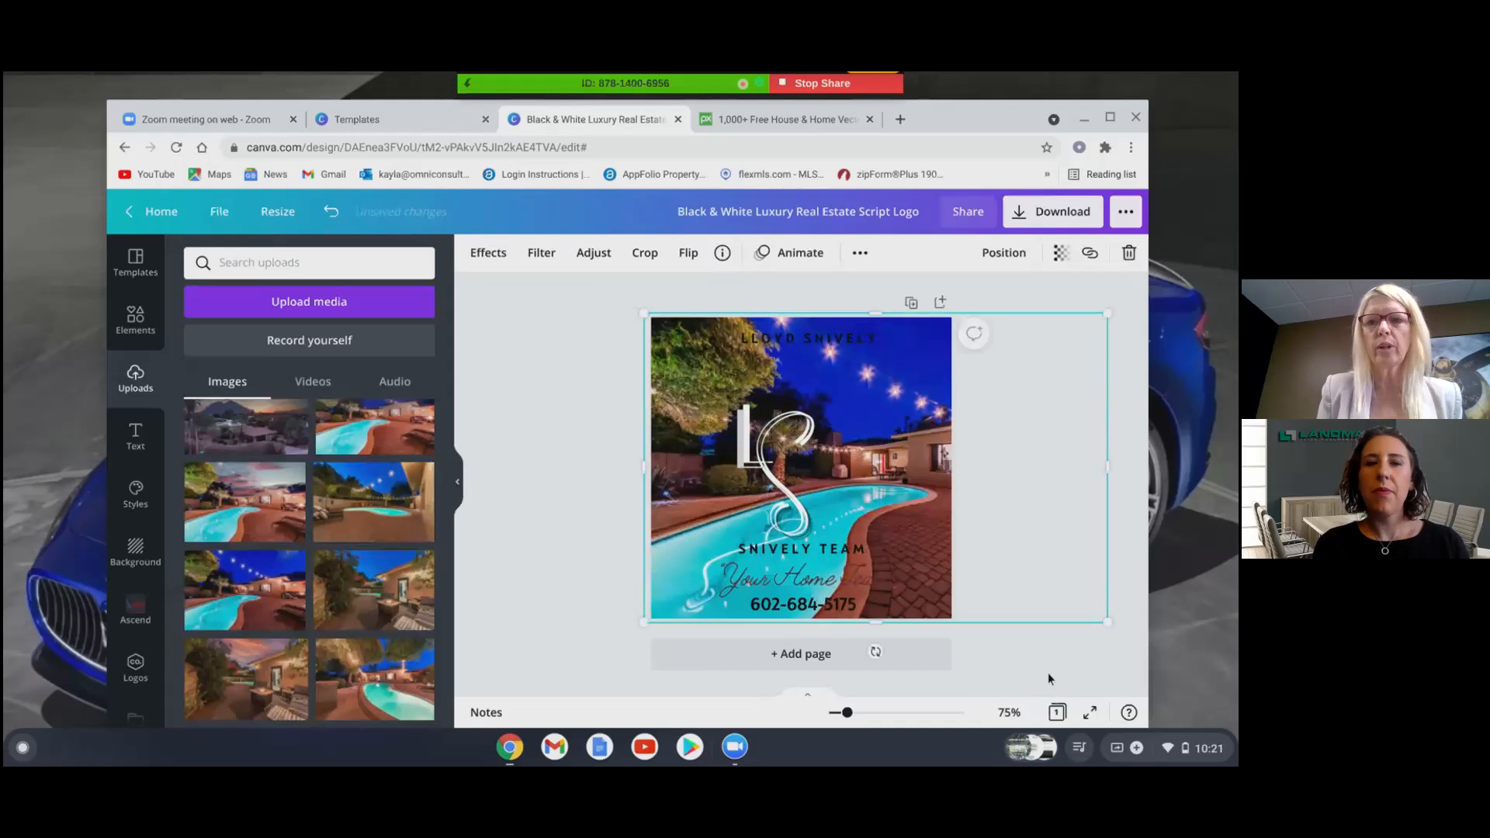
pyautogui.click(1062, 255)
pyautogui.moveTo(1007, 302); pyautogui.dragTo(935, 304)
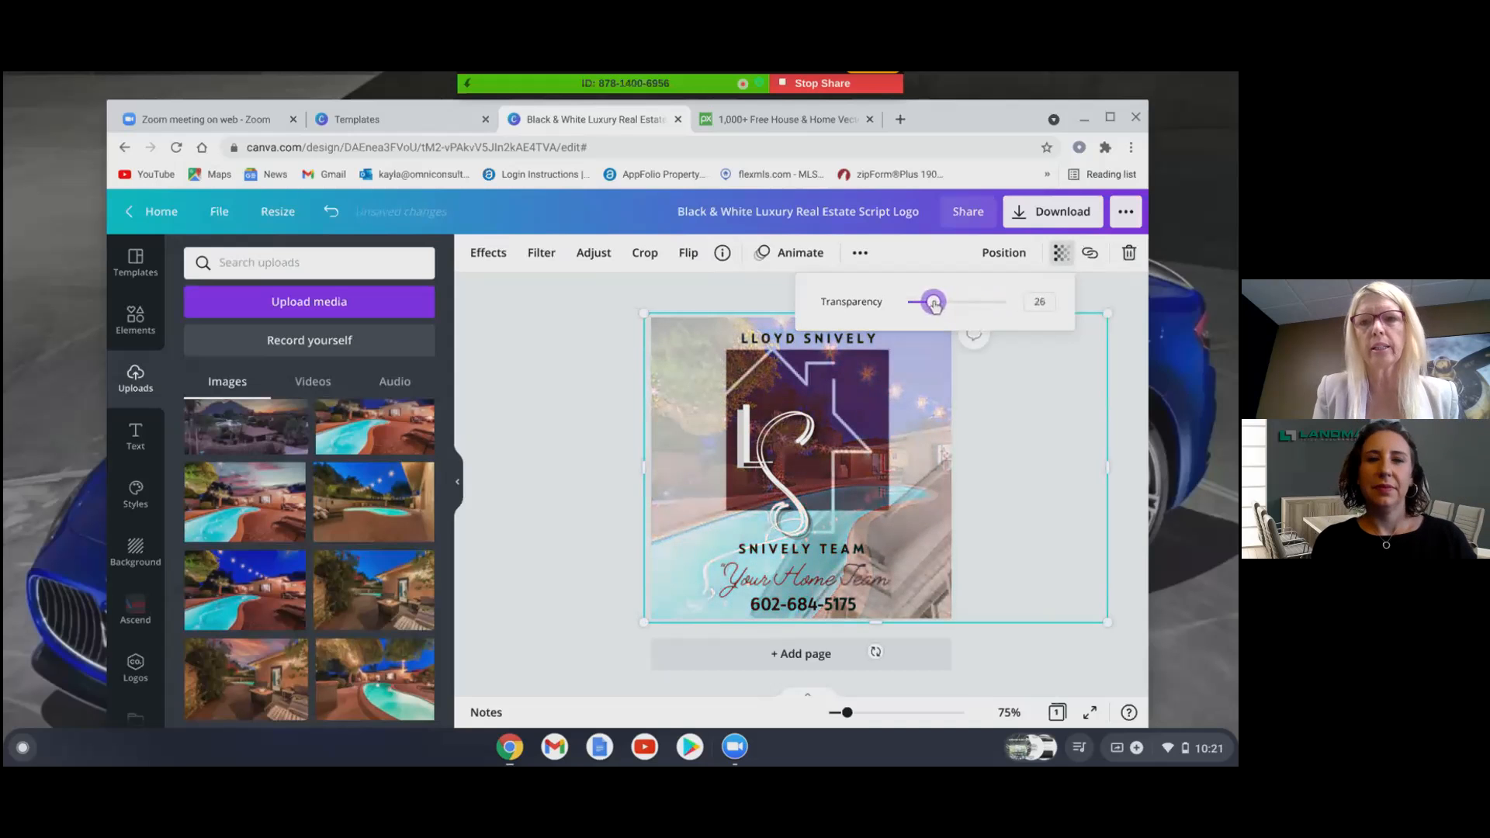
# - Move the pool photo one layer backward so the logo elements sit above it
pyautogui.click(1131, 331)
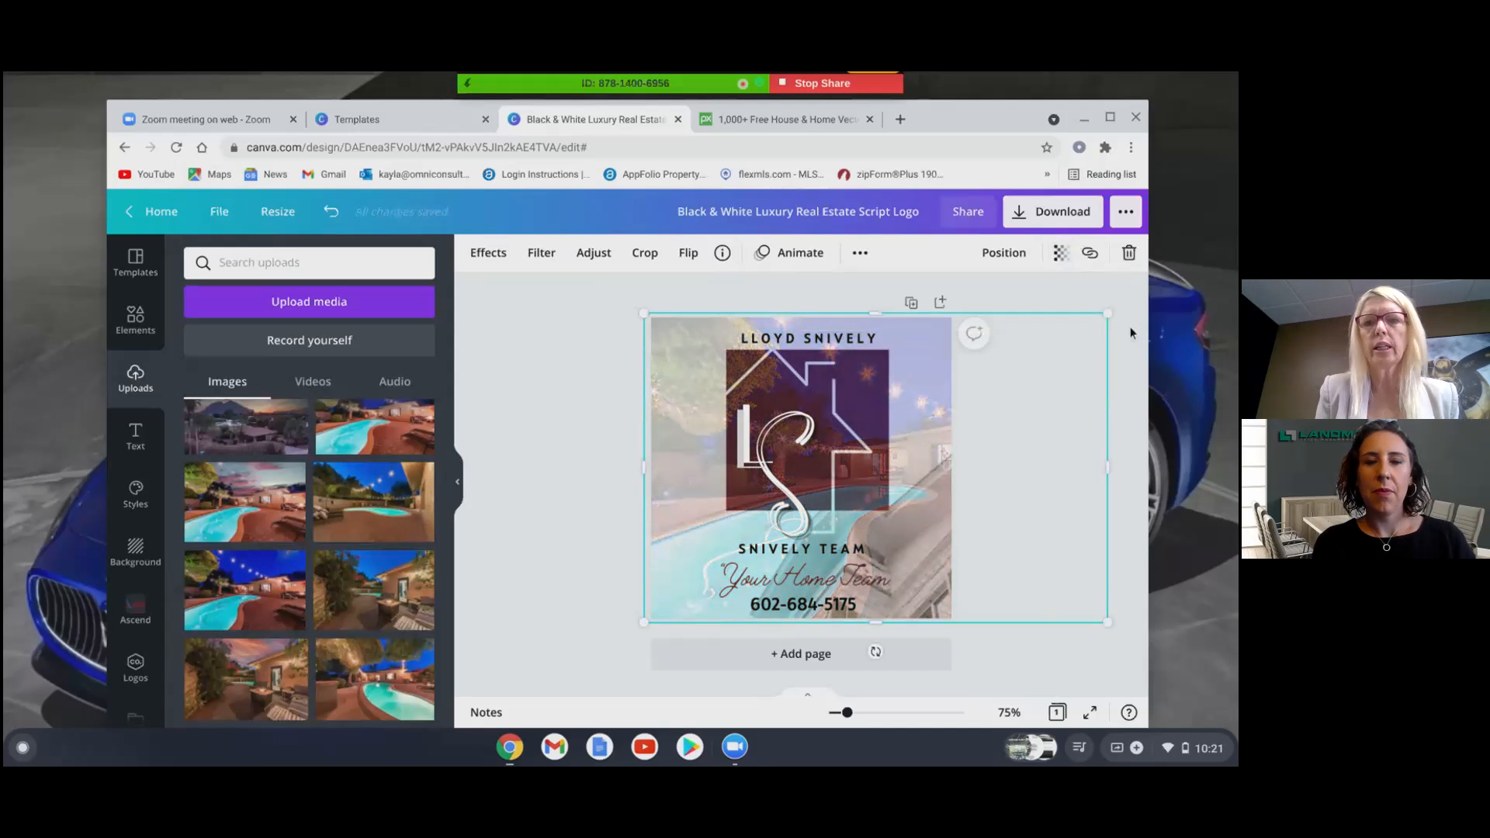
pyautogui.click(1011, 254)
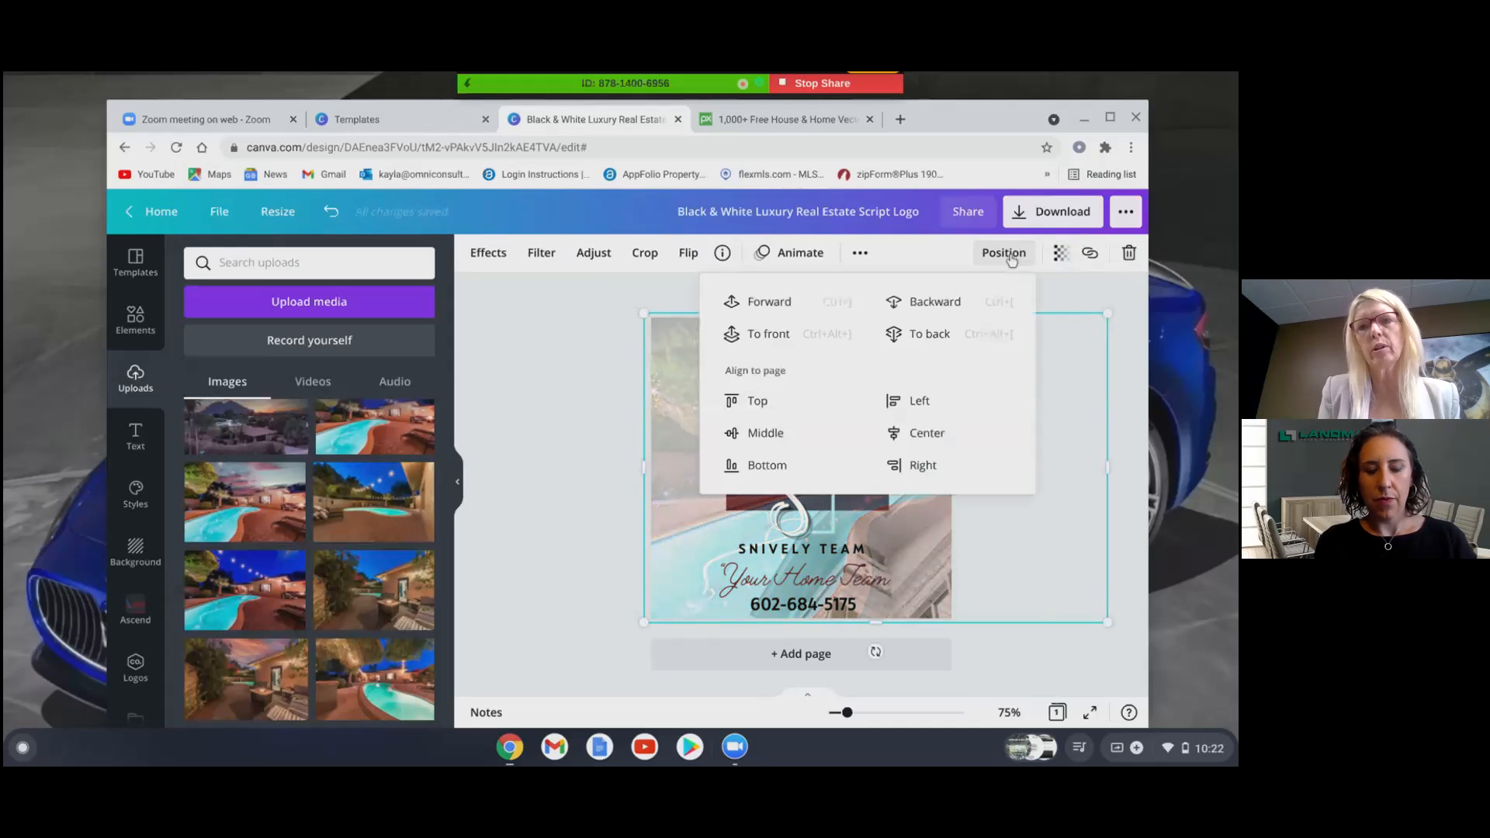
pyautogui.click(932, 310)
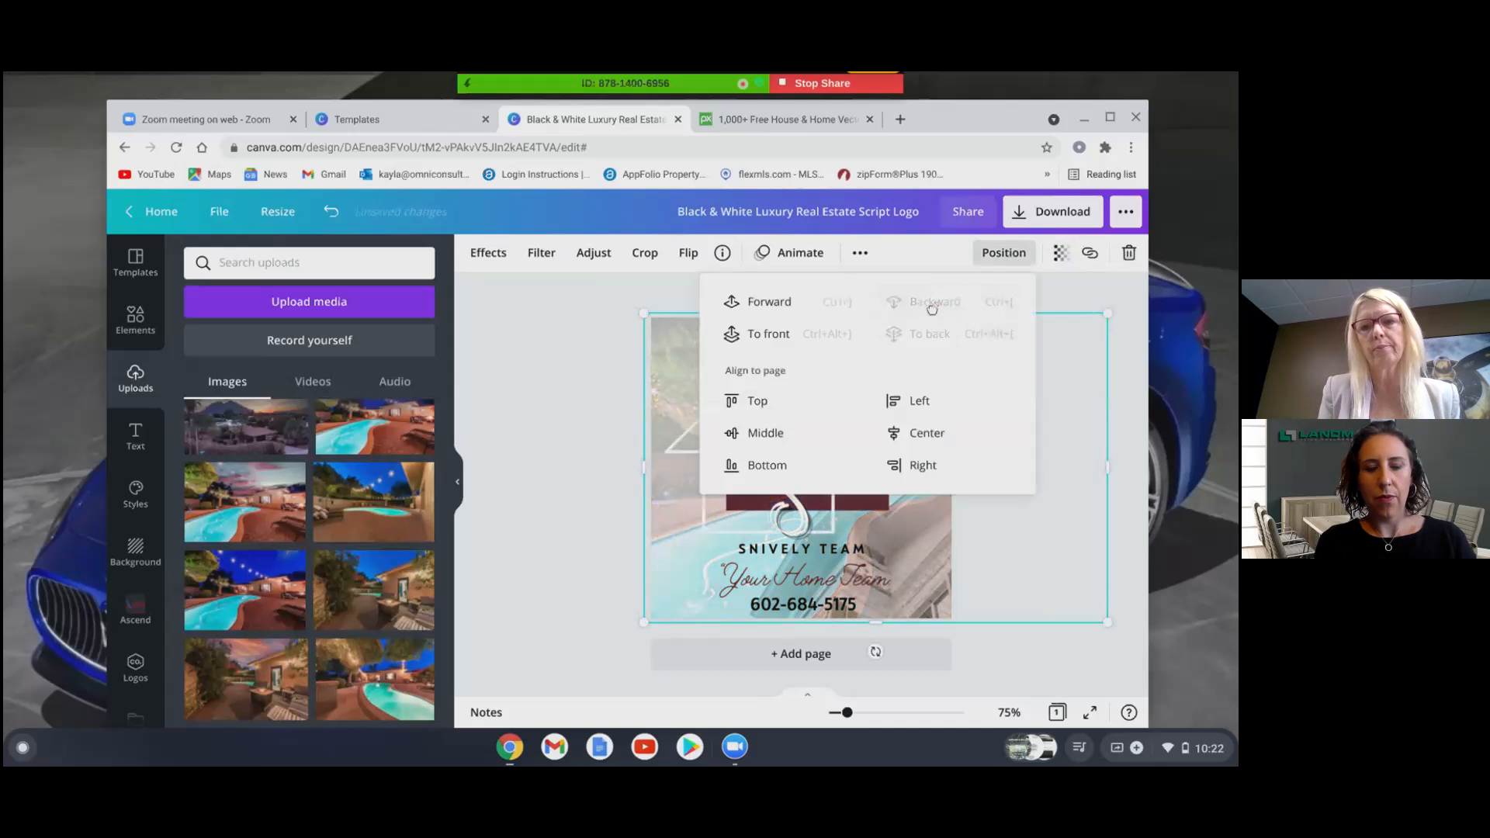
pyautogui.click(622, 416)
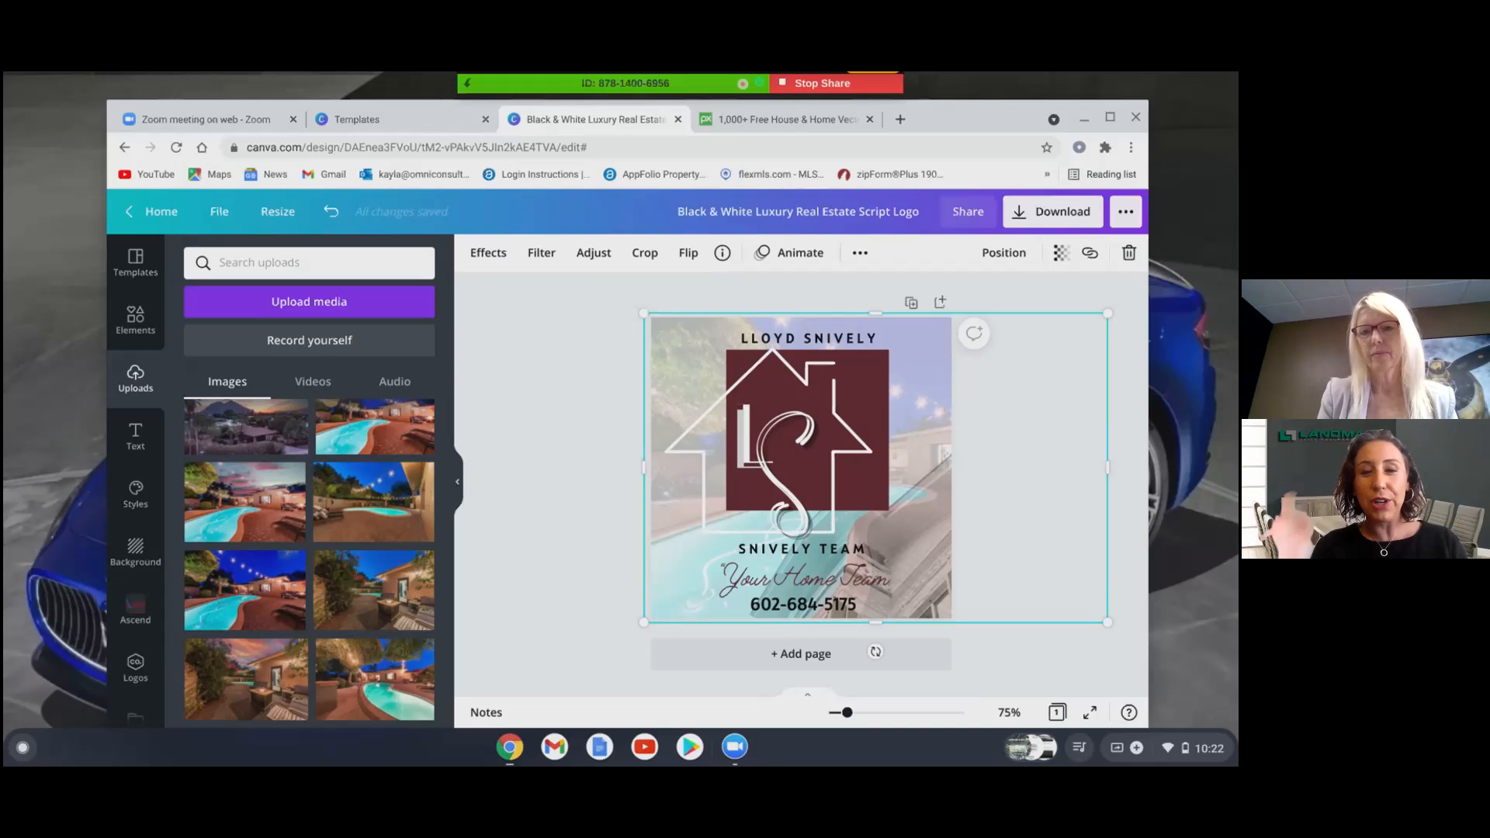
pyautogui.click(563, 576)
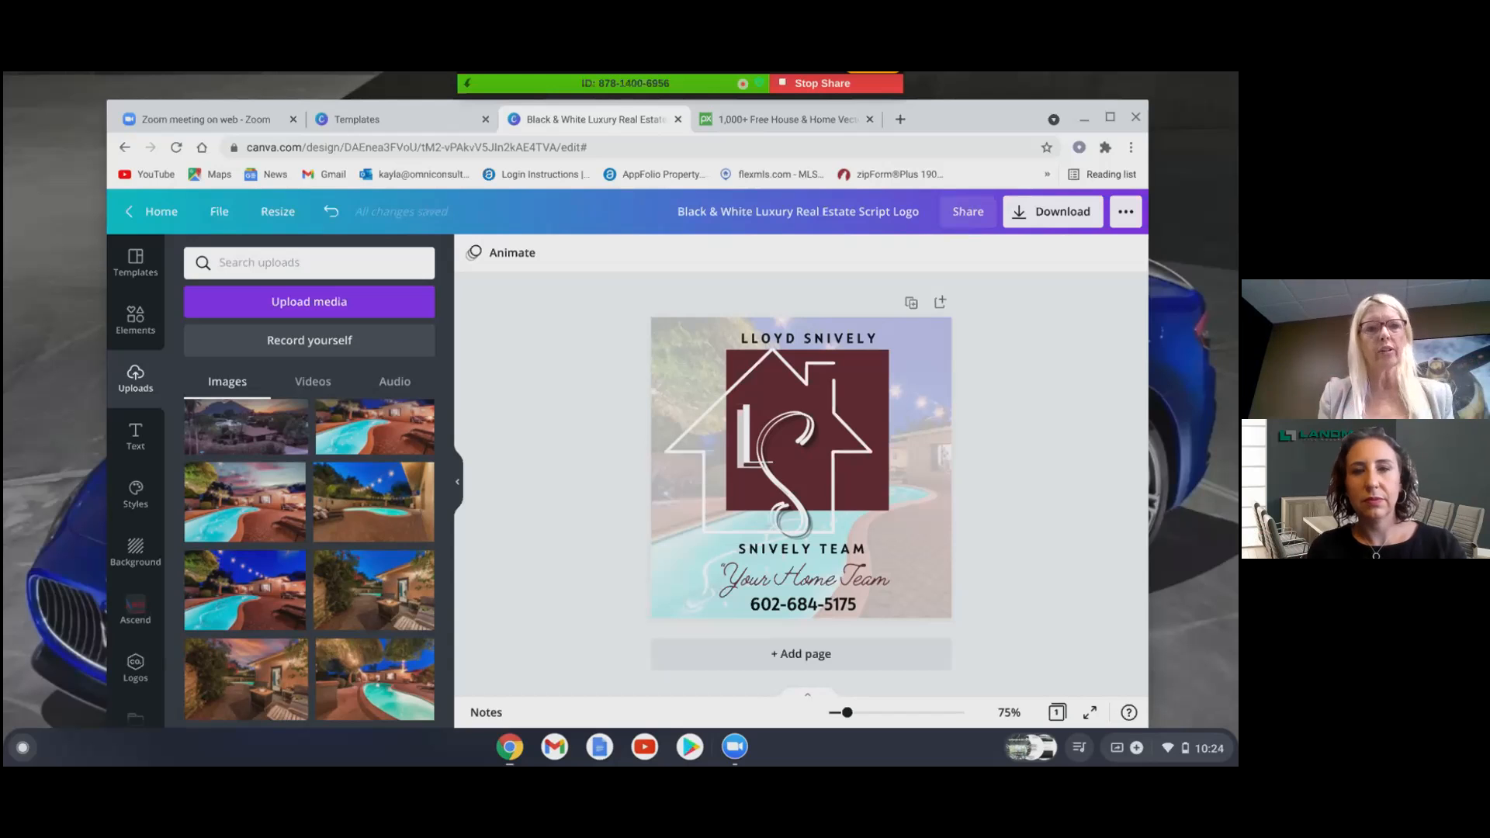
# - Copy and resize the design to Facebook Event Cover and 3.5 × 2 in Business Card
pyautogui.click(281, 217)
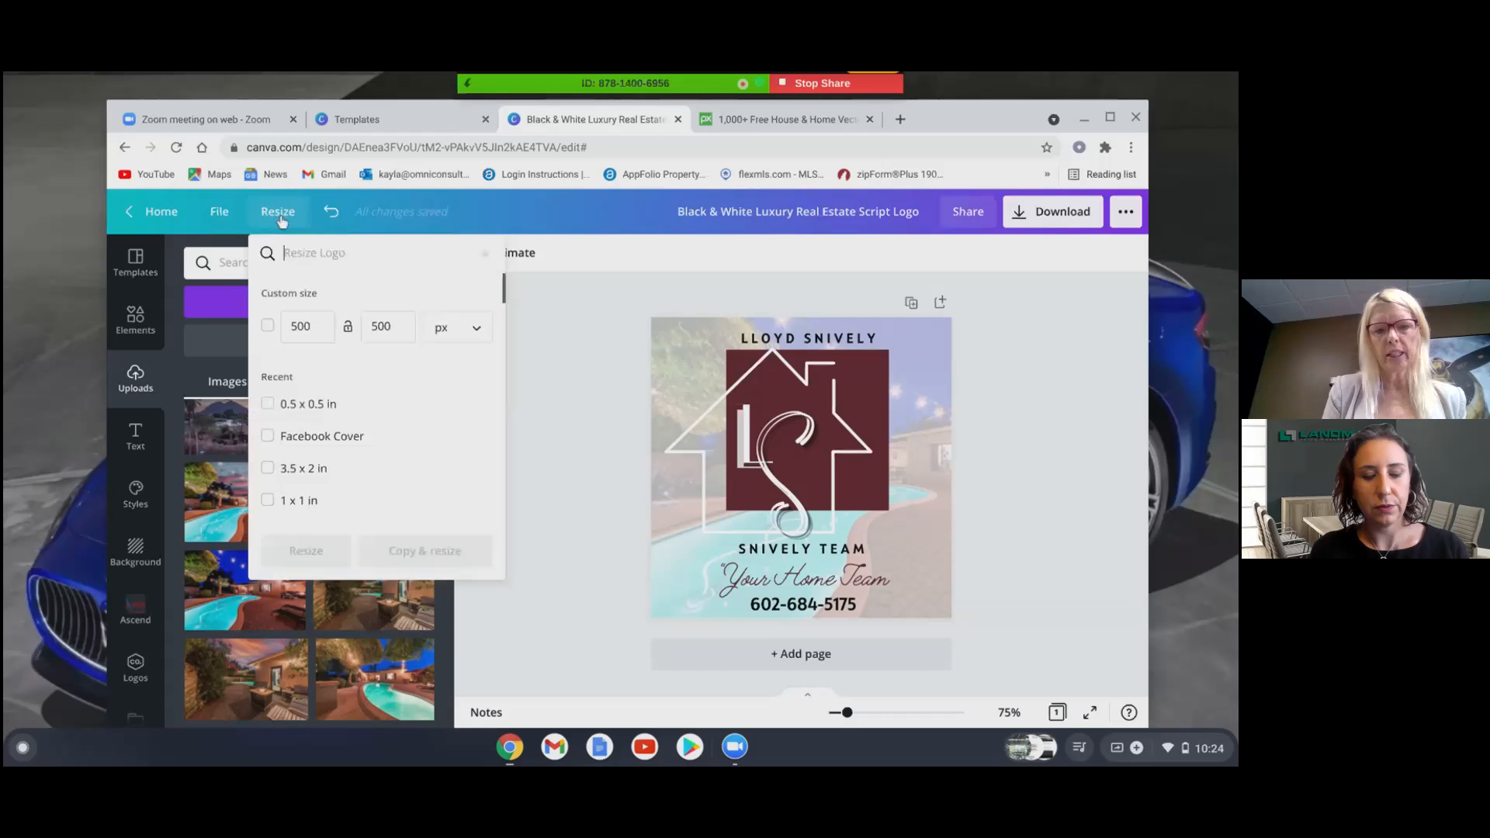
pyautogui.write('face')
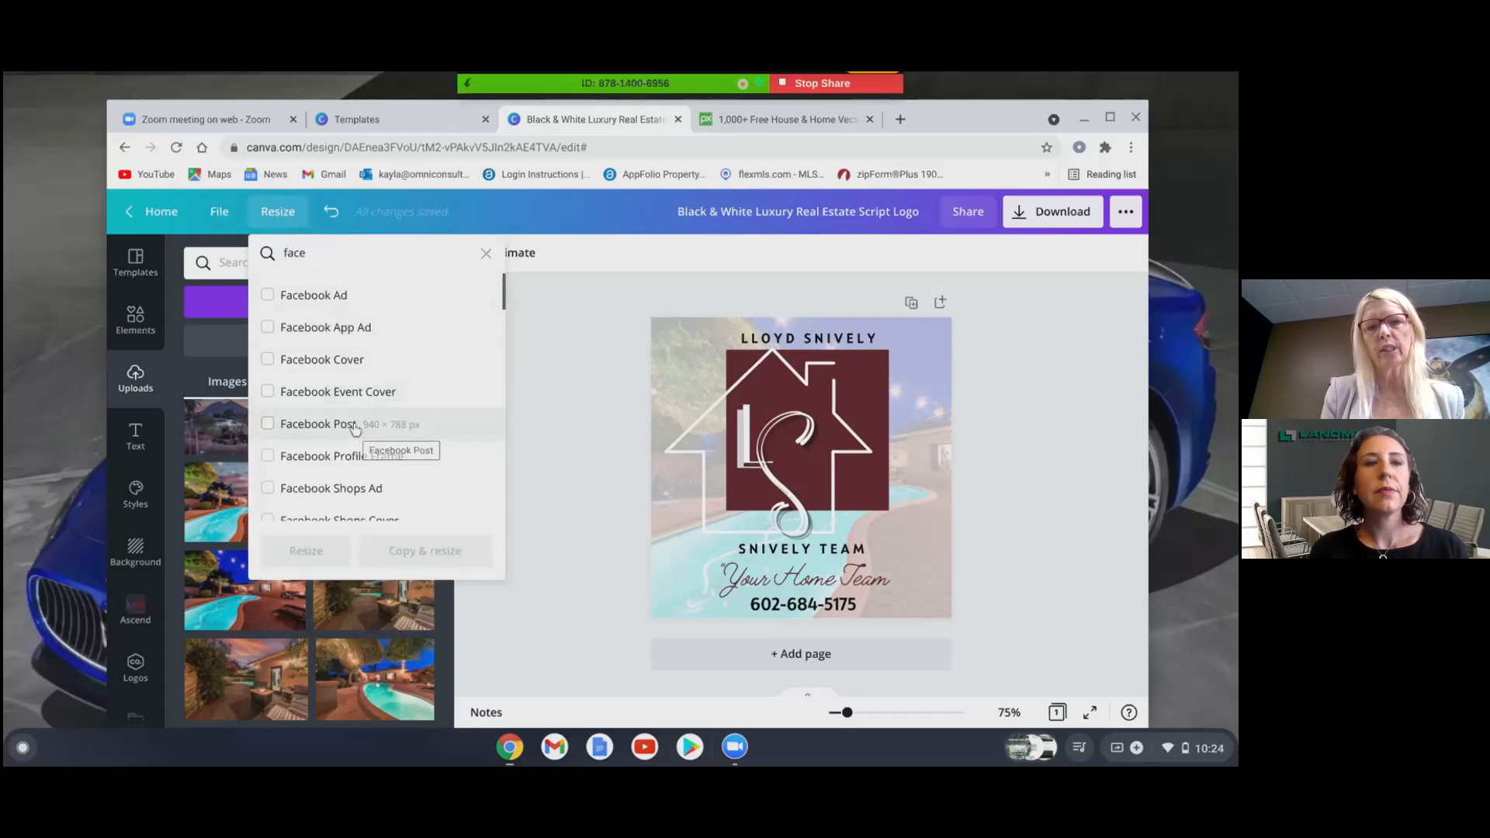
pyautogui.click(309, 393)
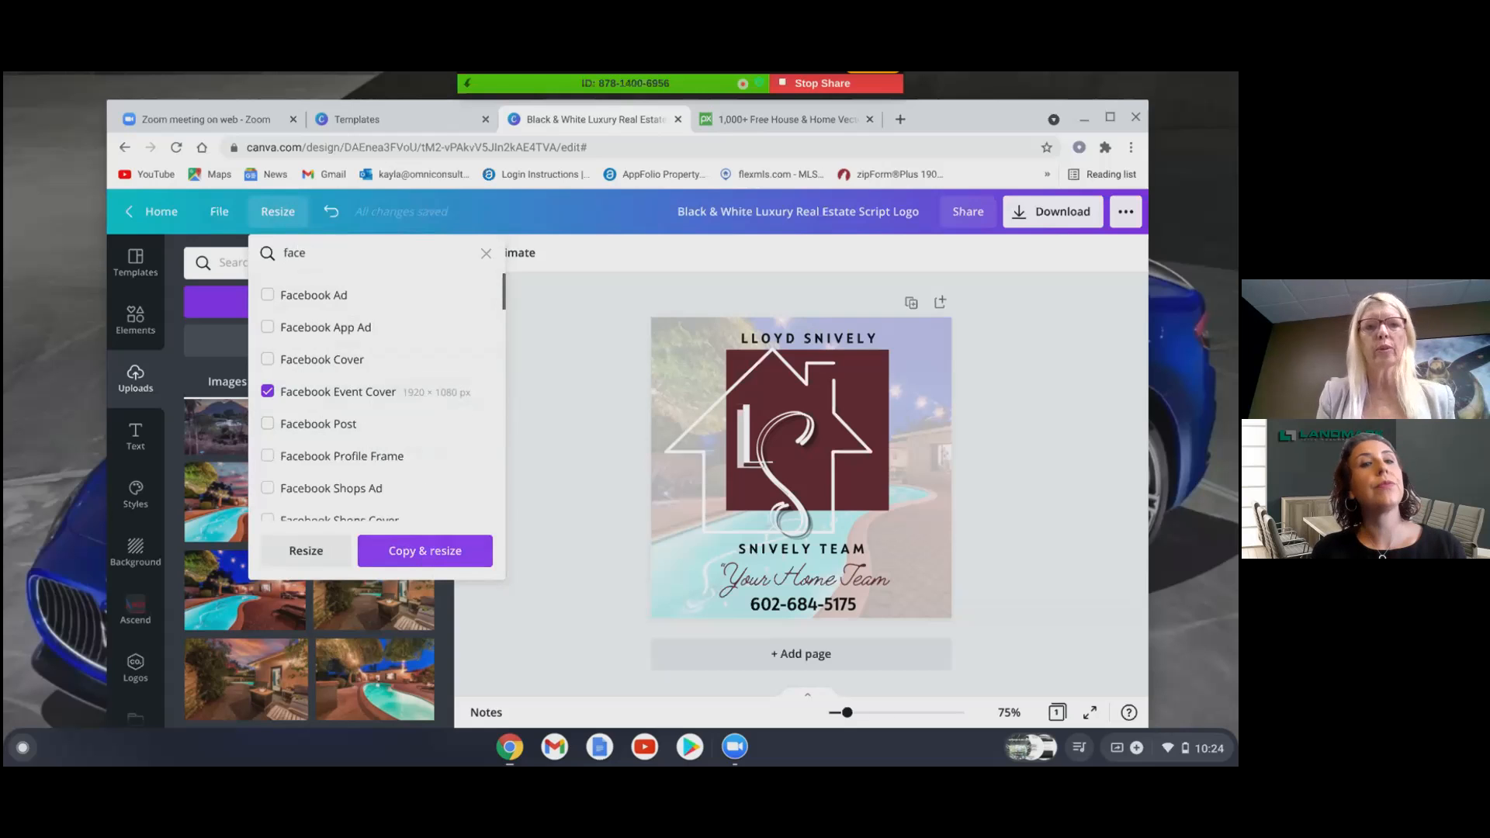
pyautogui.click(333, 253)
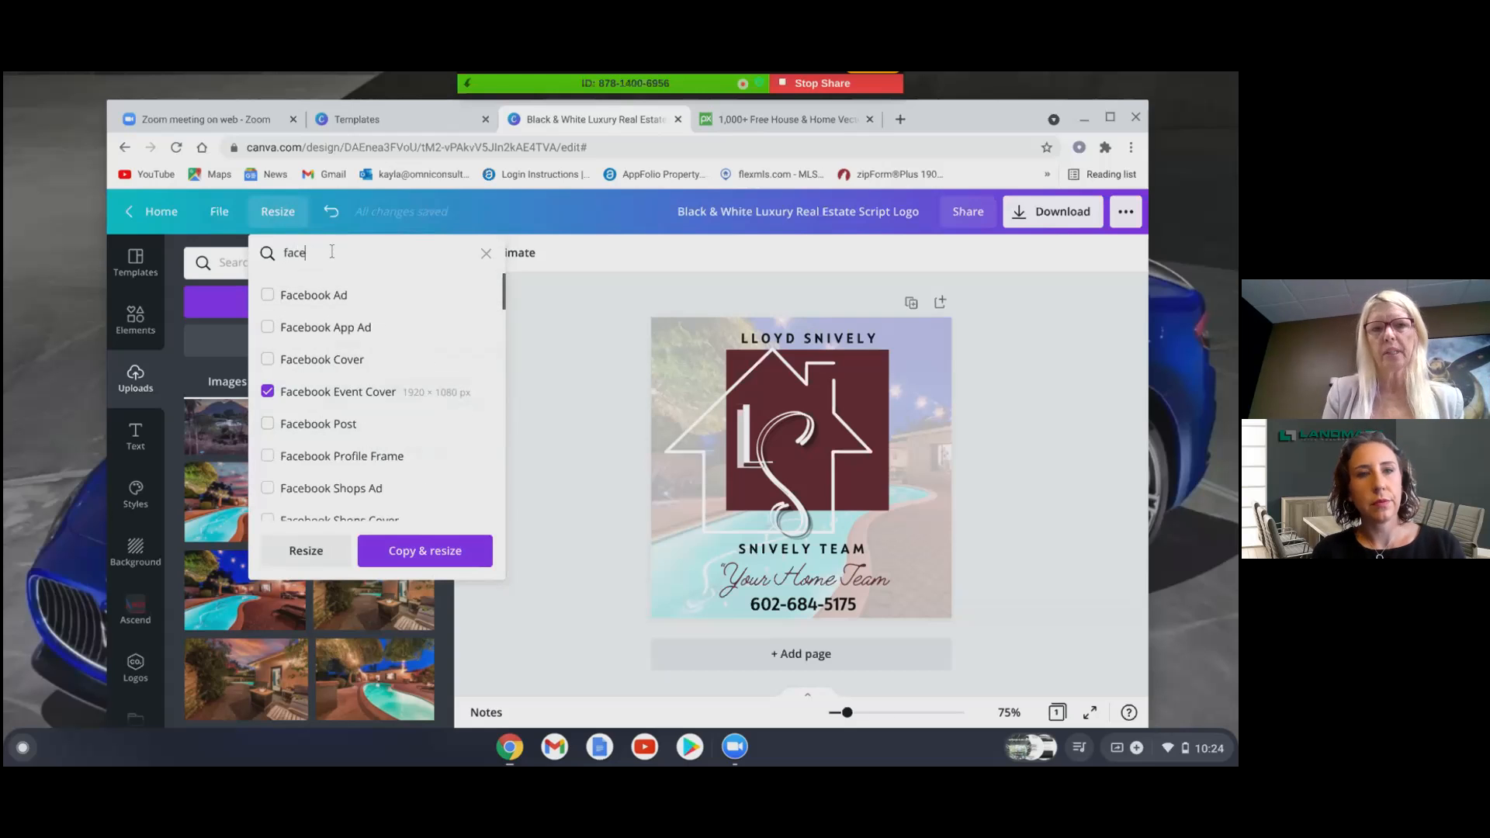
pyautogui.press('BackSpace')
pyautogui.press('BackSpace')
pyautogui.press('BackSpace')
pyautogui.press('BackSpace')
pyautogui.write('b')
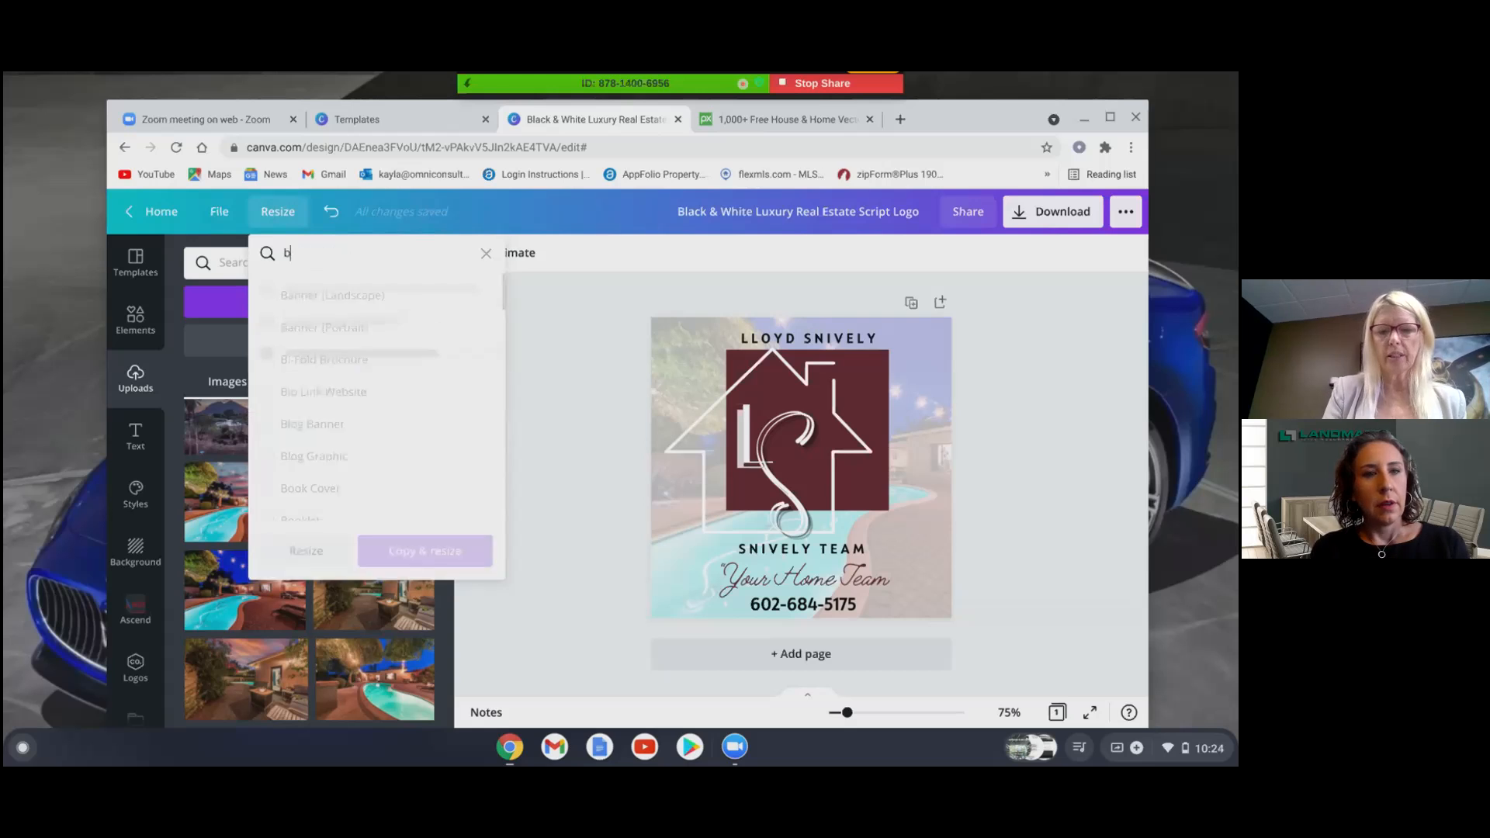
pyautogui.write('usiness')
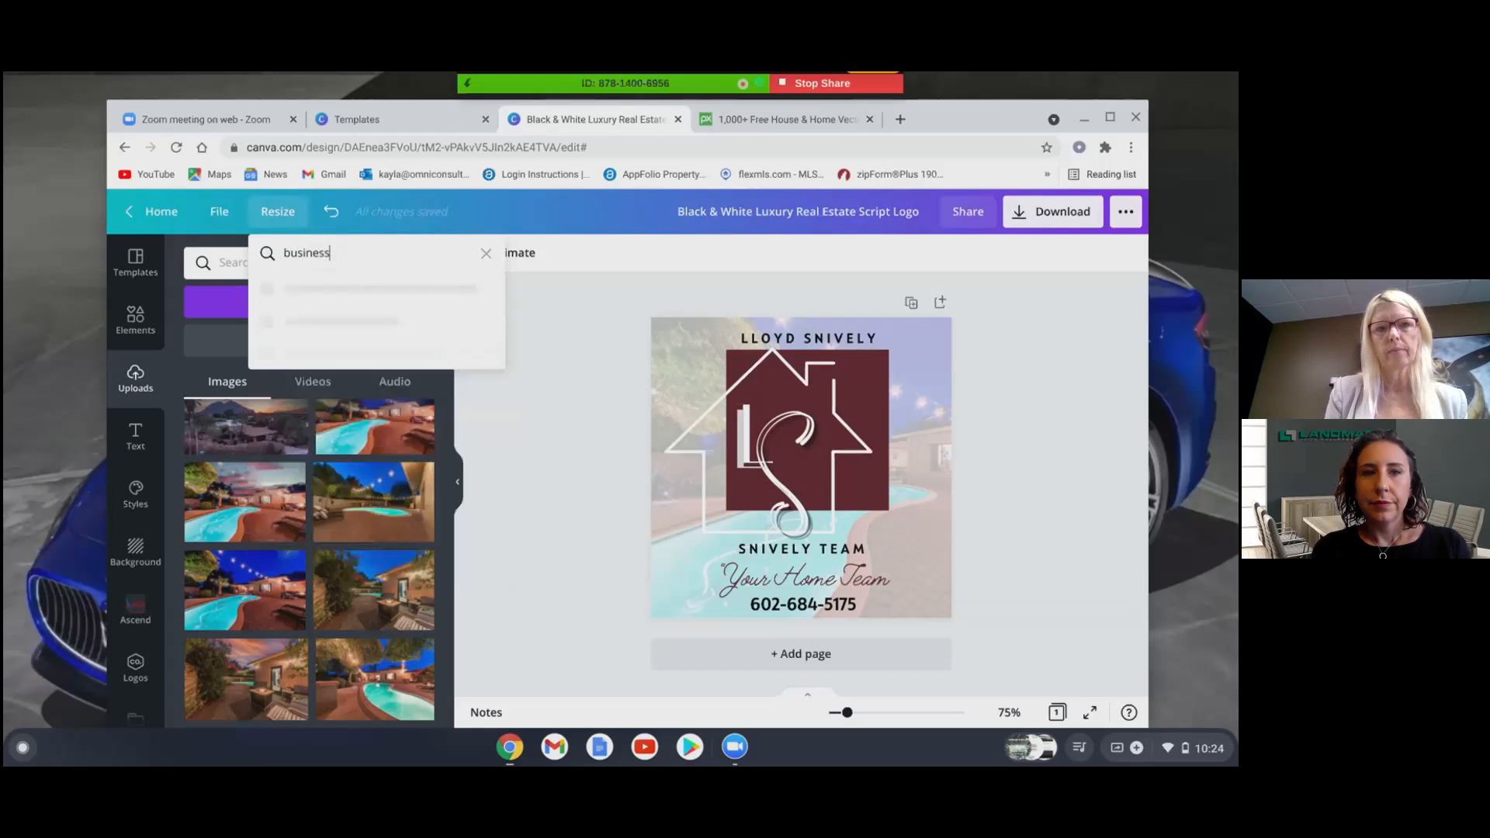
pyautogui.click(315, 302)
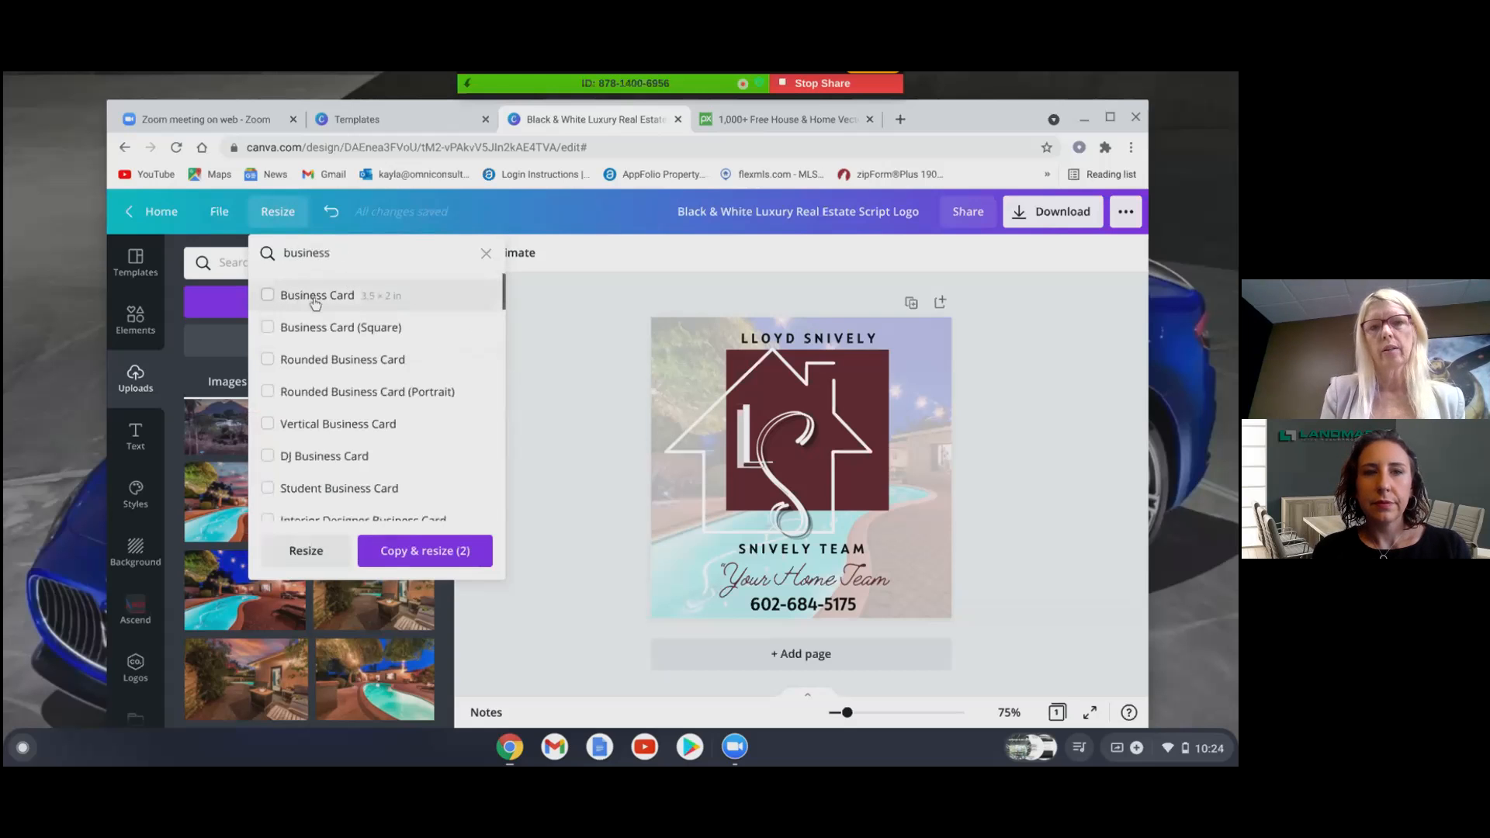
pyautogui.click(433, 553)
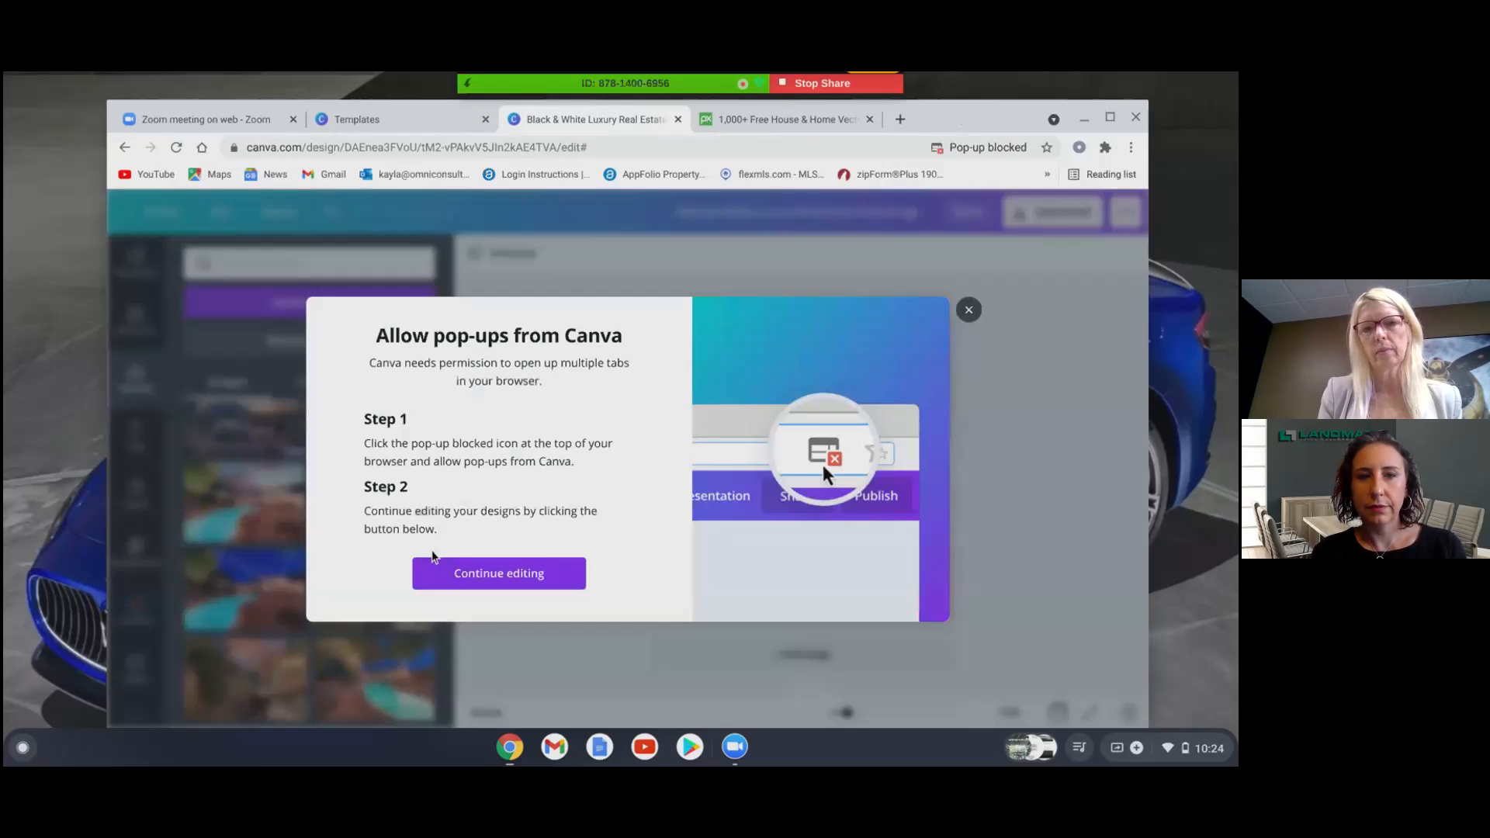
pyautogui.click(489, 574)
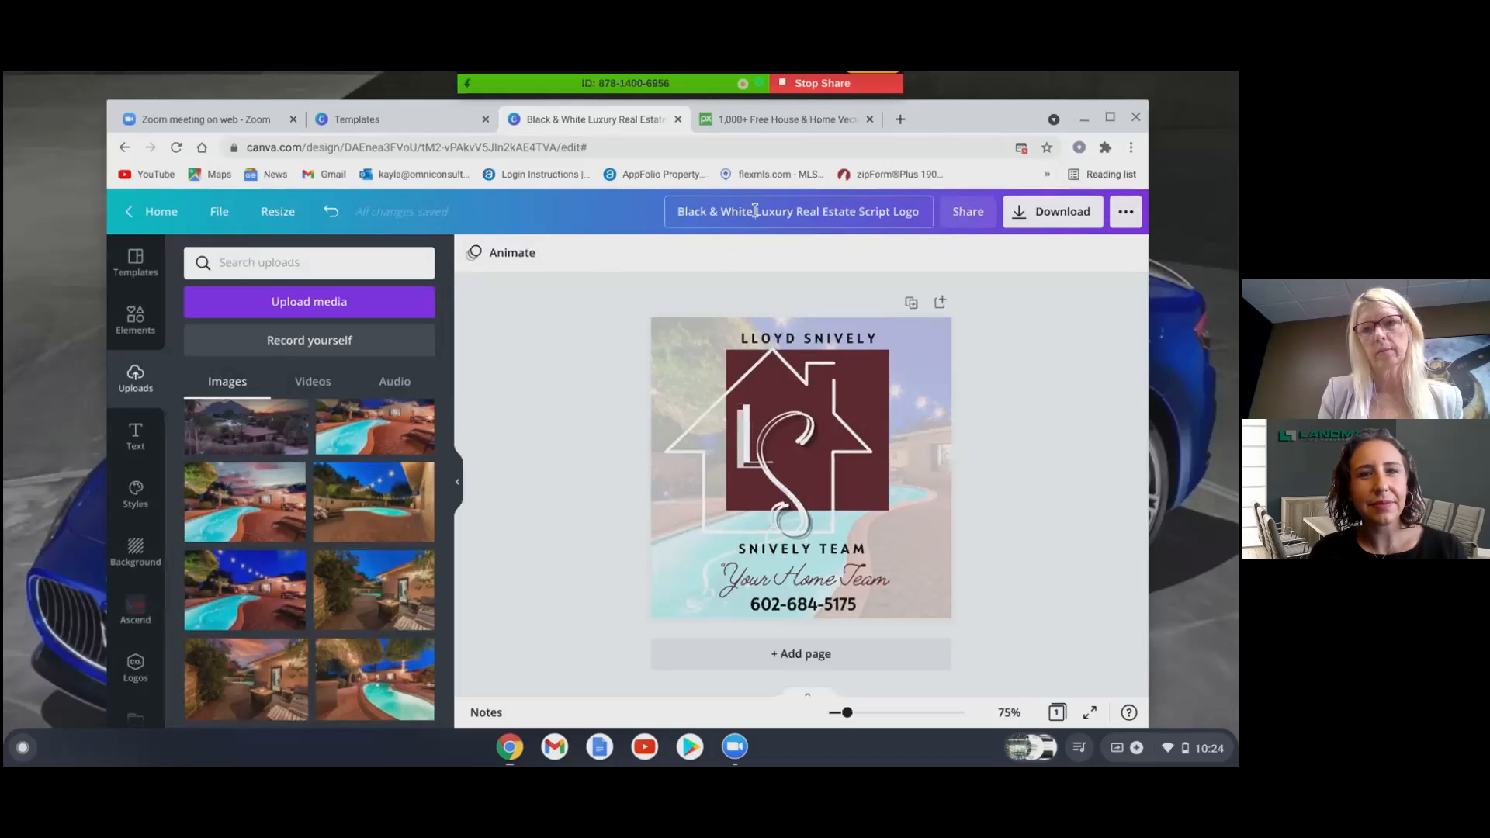
# - Rename the design to 'LS Logo' and confirm it is saved
pyautogui.moveTo(680, 211); pyautogui.dragTo(921, 211)
pyautogui.write('LS Logo')
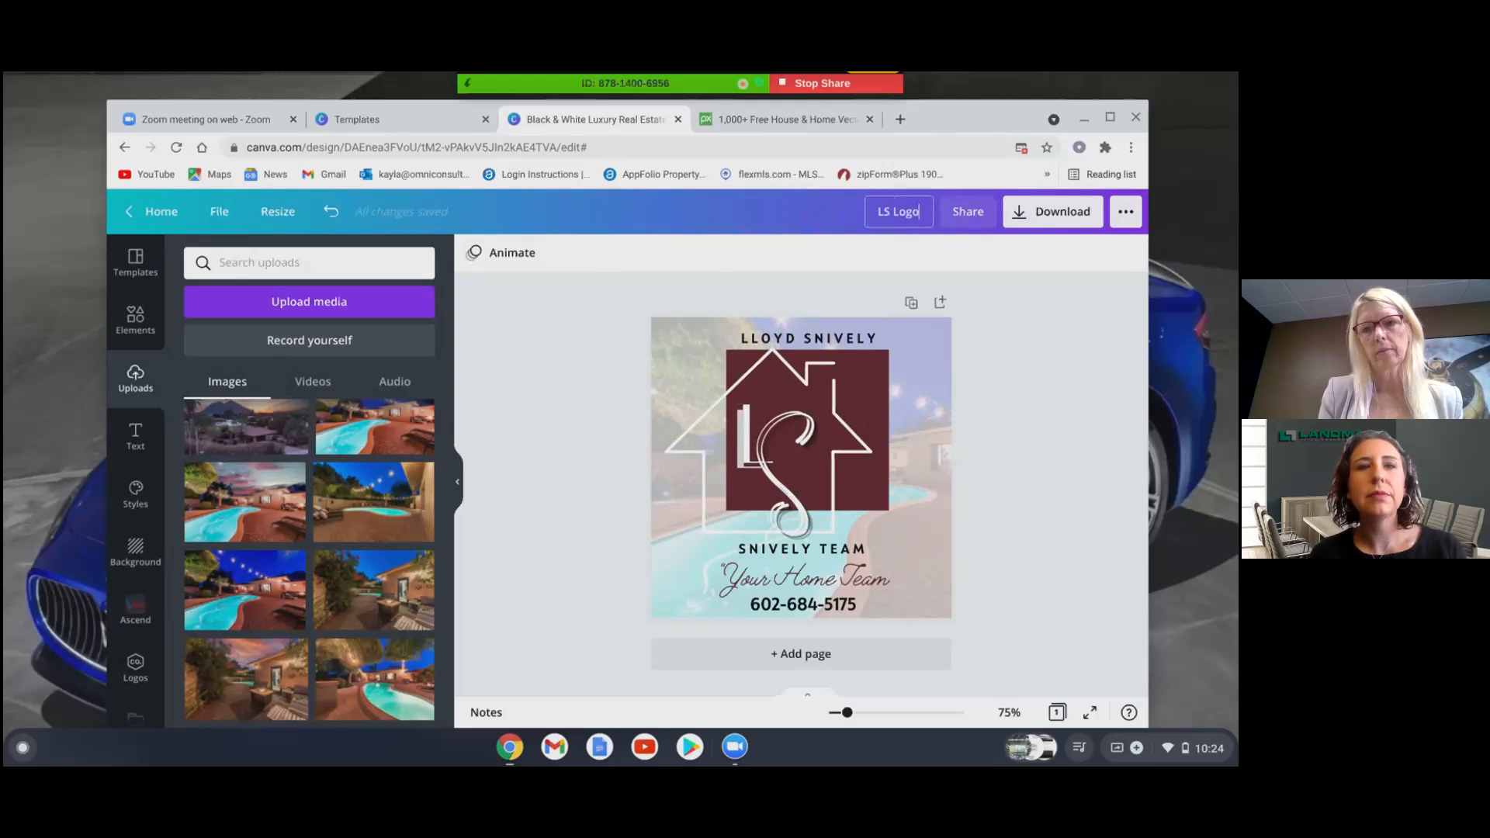
pyautogui.click(1054, 370)
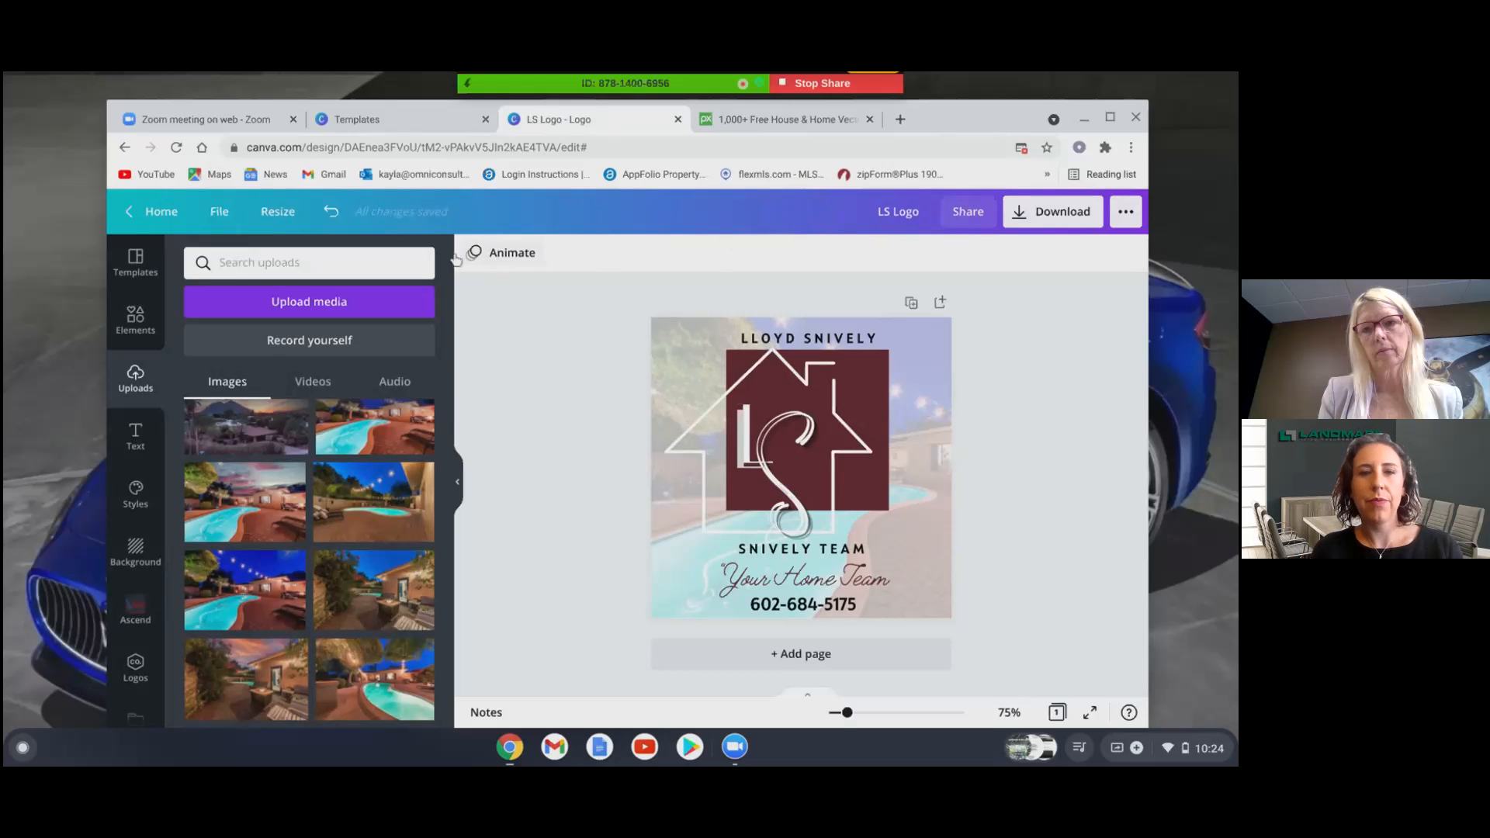
pyautogui.click(219, 212)
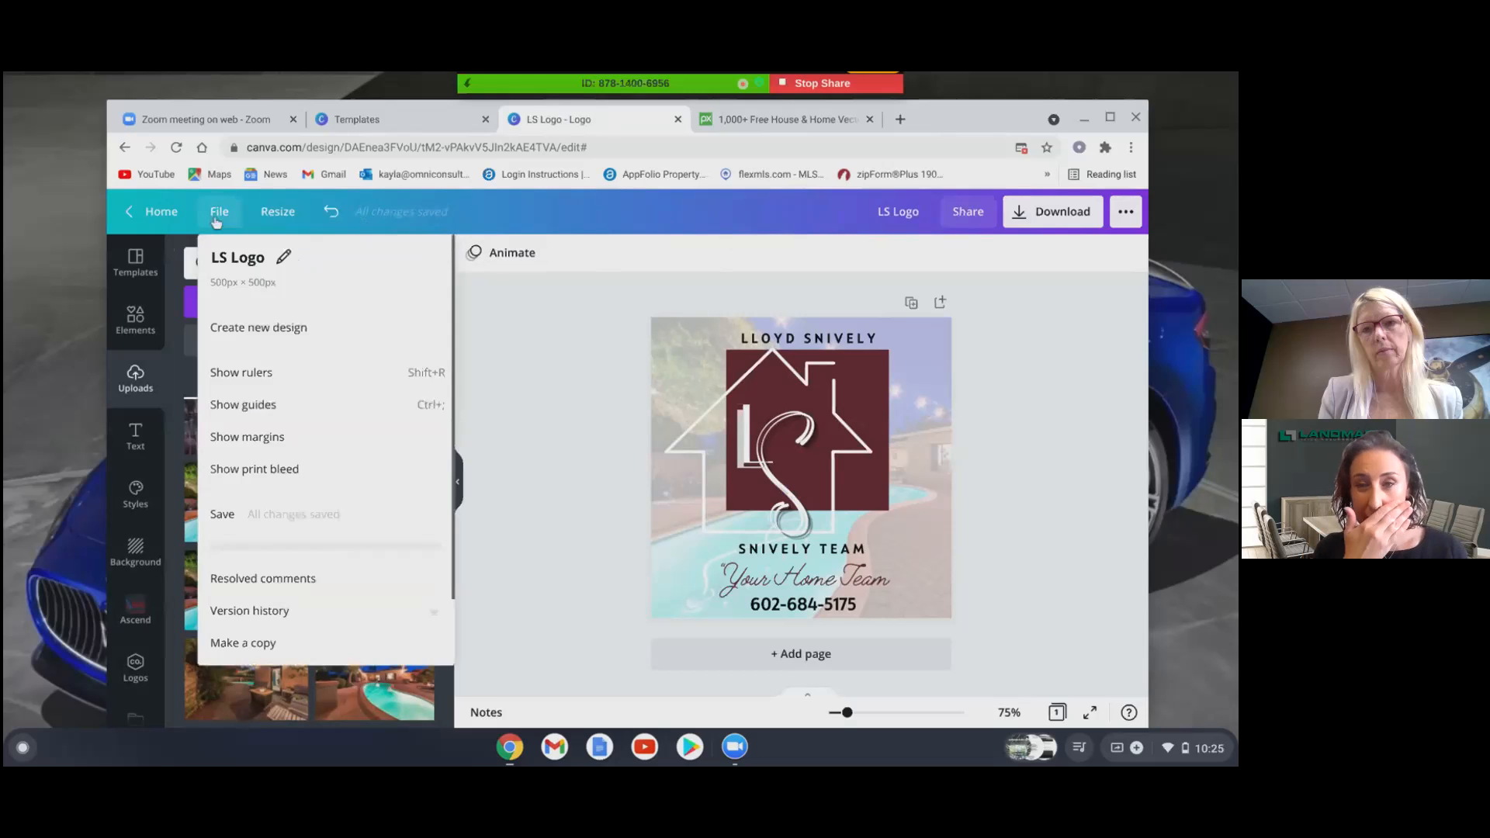
pyautogui.click(247, 519)
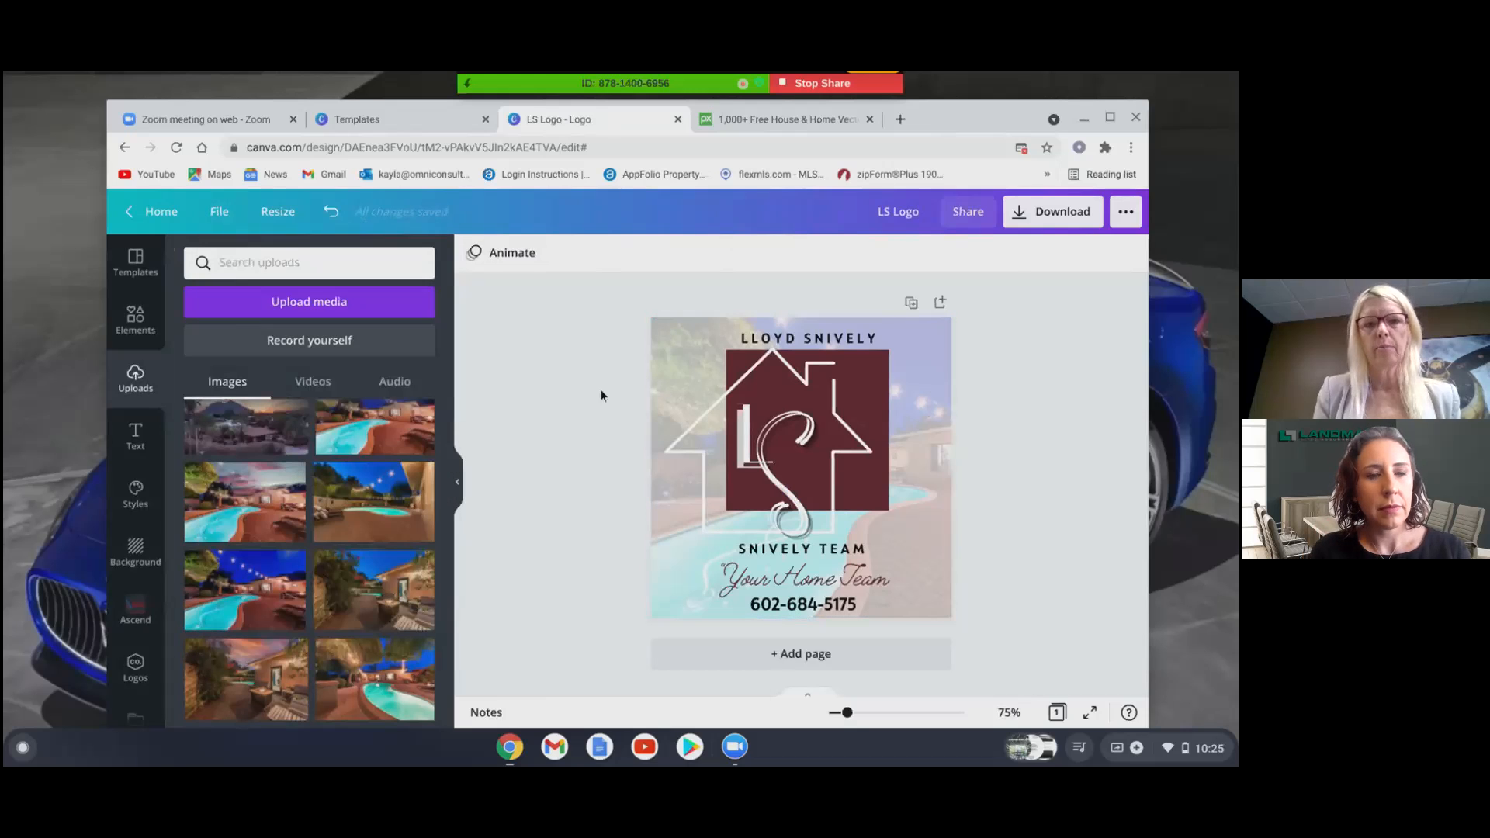
# - Create a resized copy of the logo at 3.5 × 2 in
pyautogui.click(284, 214)
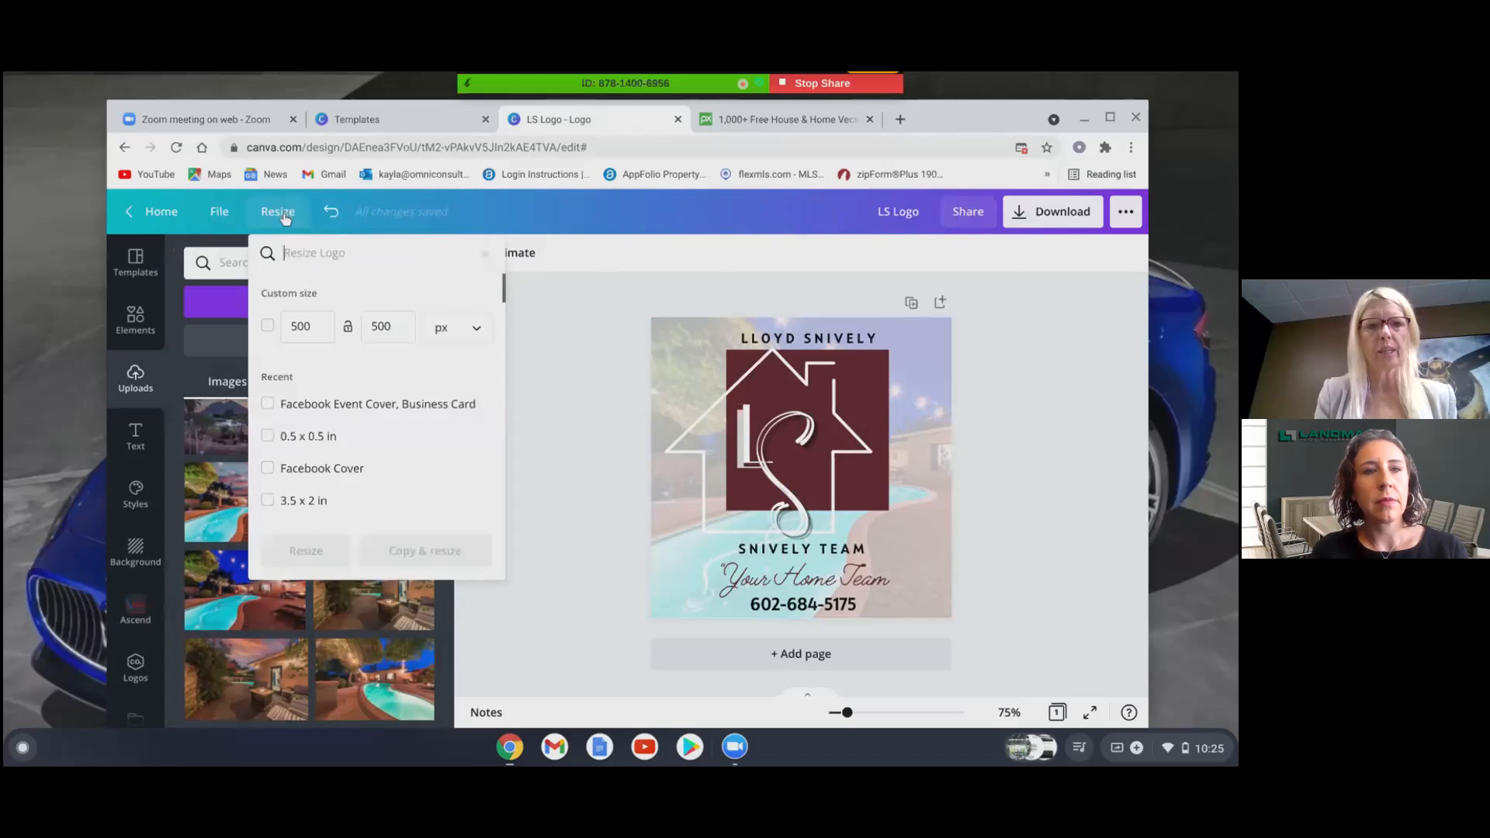
pyautogui.click(312, 505)
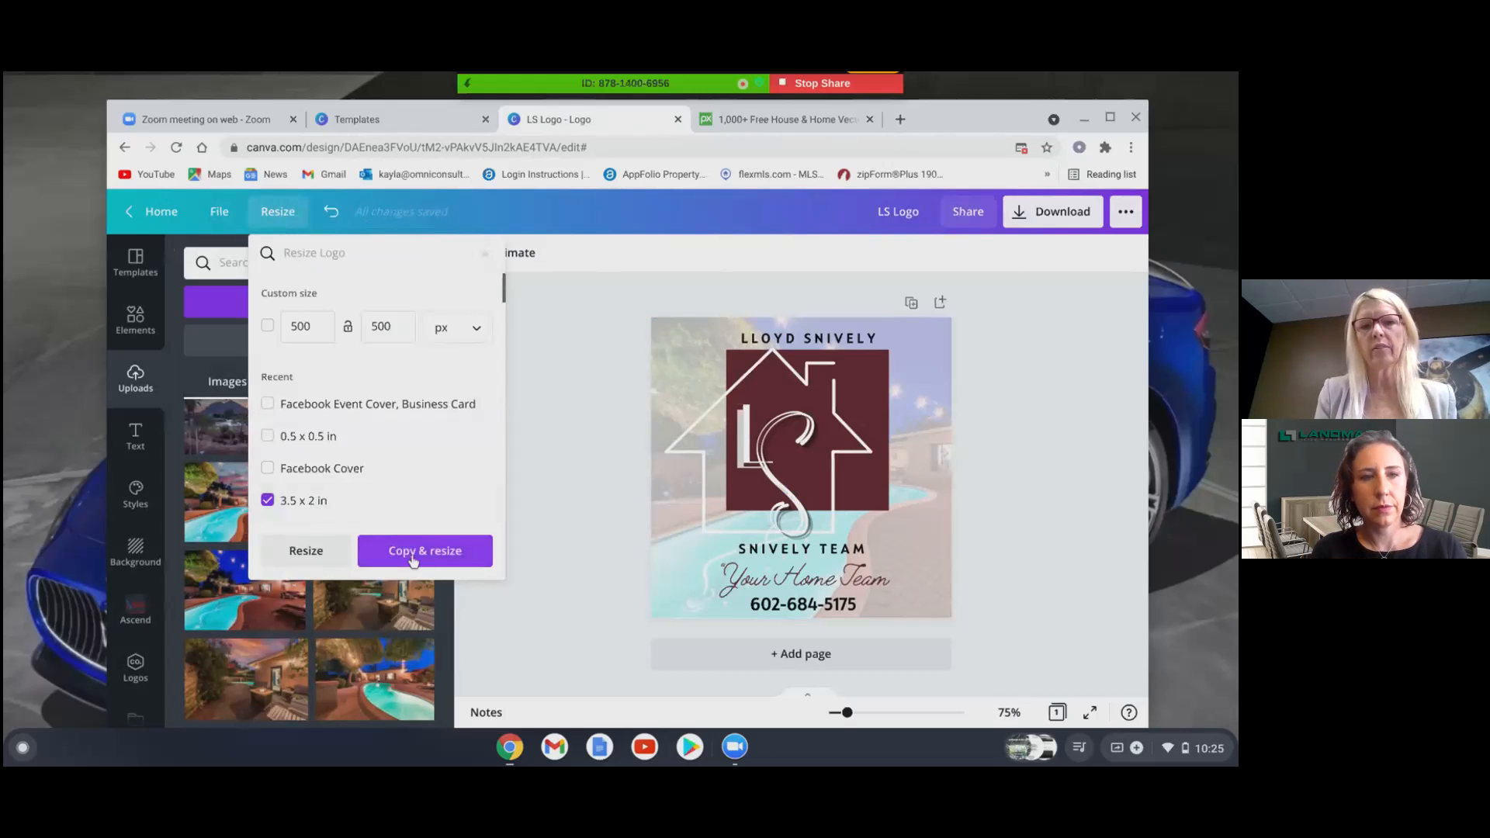
pyautogui.click(420, 553)
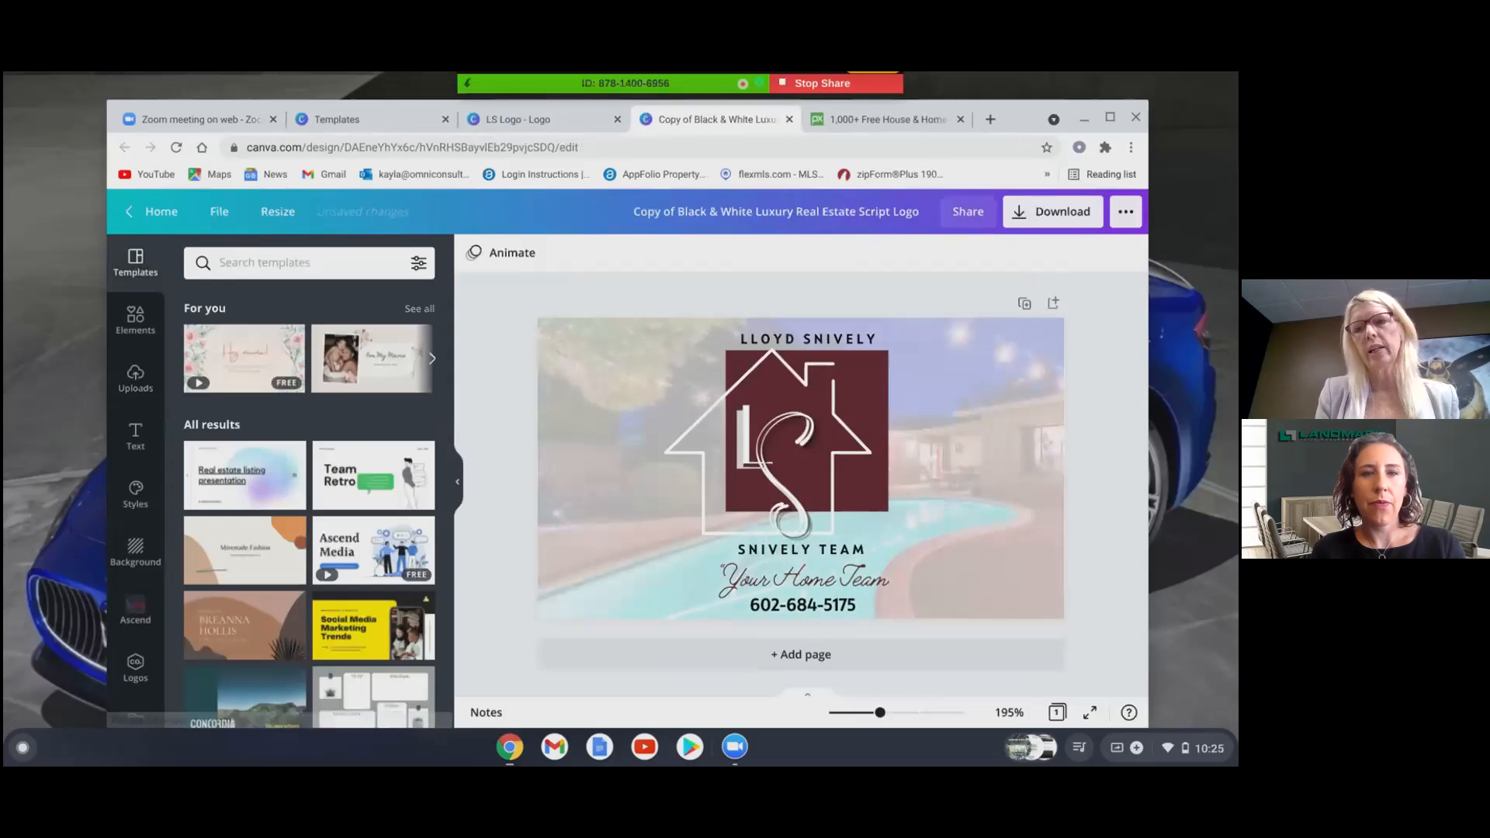
# - Shift the logo group to the card's left edge, download it as PNG, then go home
pyautogui.moveTo(671, 290); pyautogui.dragTo(898, 622)
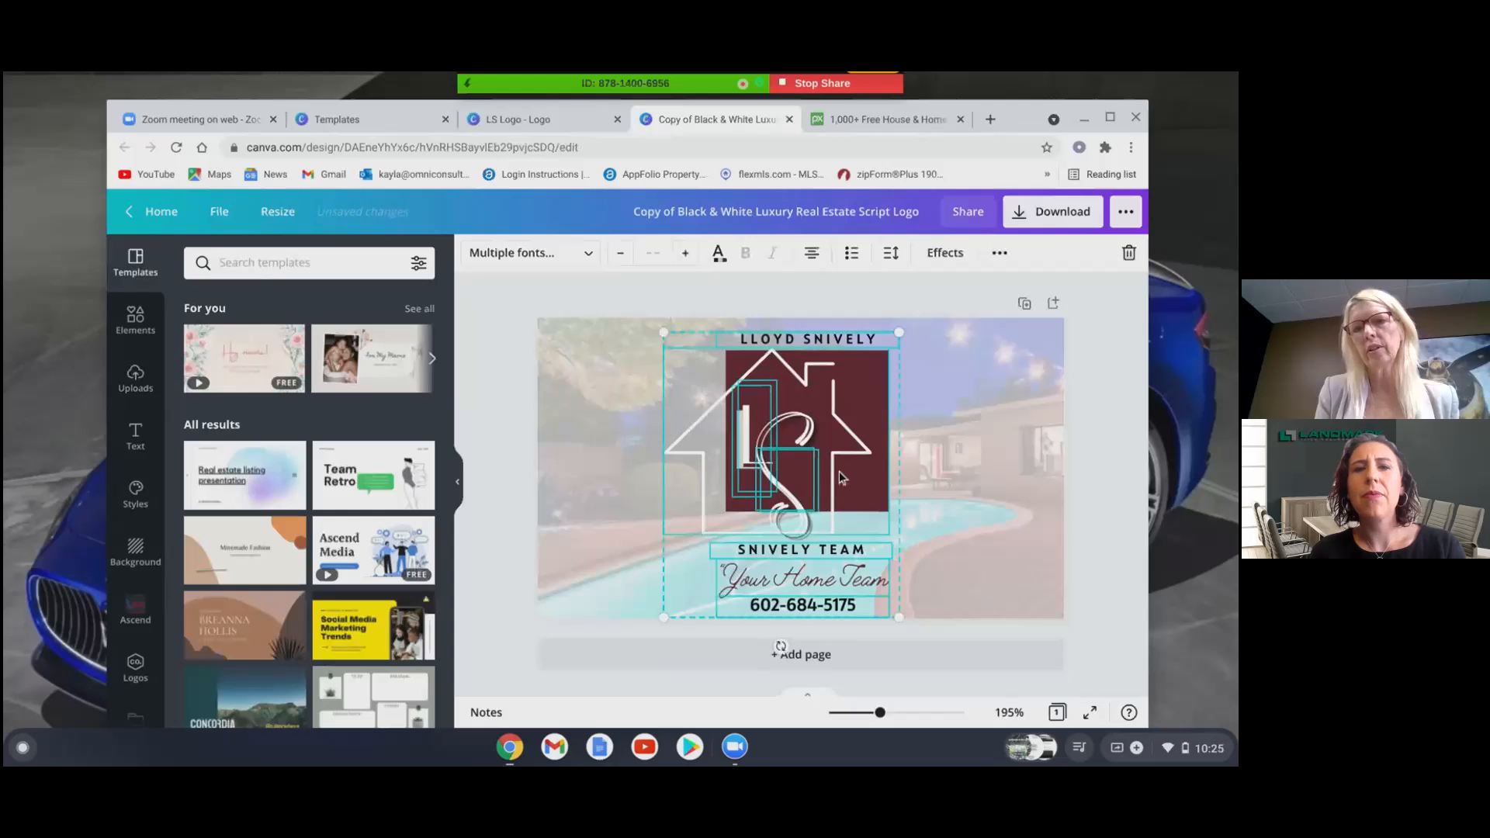
pyautogui.moveTo(886, 484); pyautogui.dragTo(753, 476)
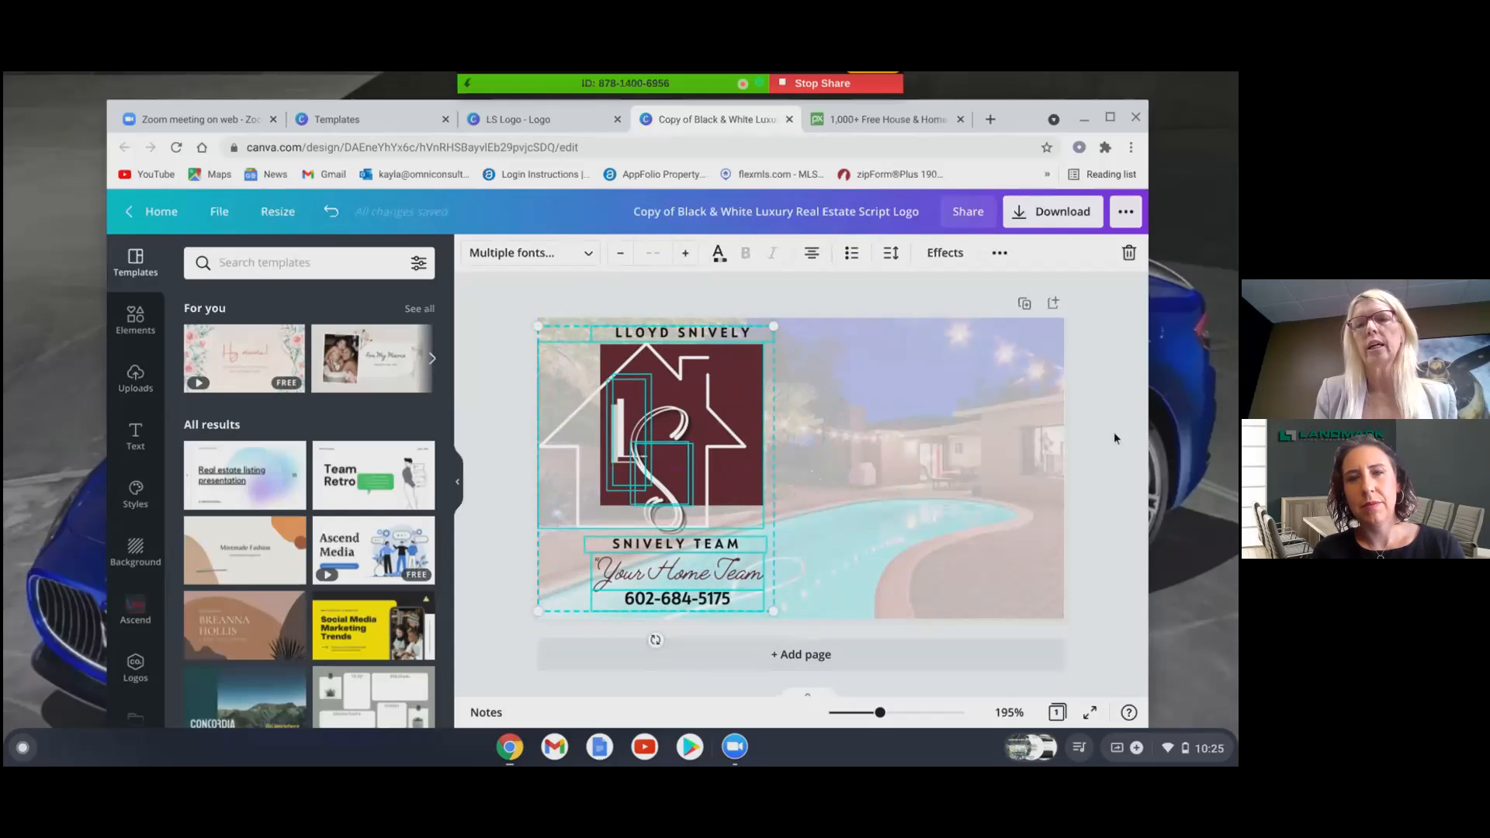
pyautogui.click(1053, 216)
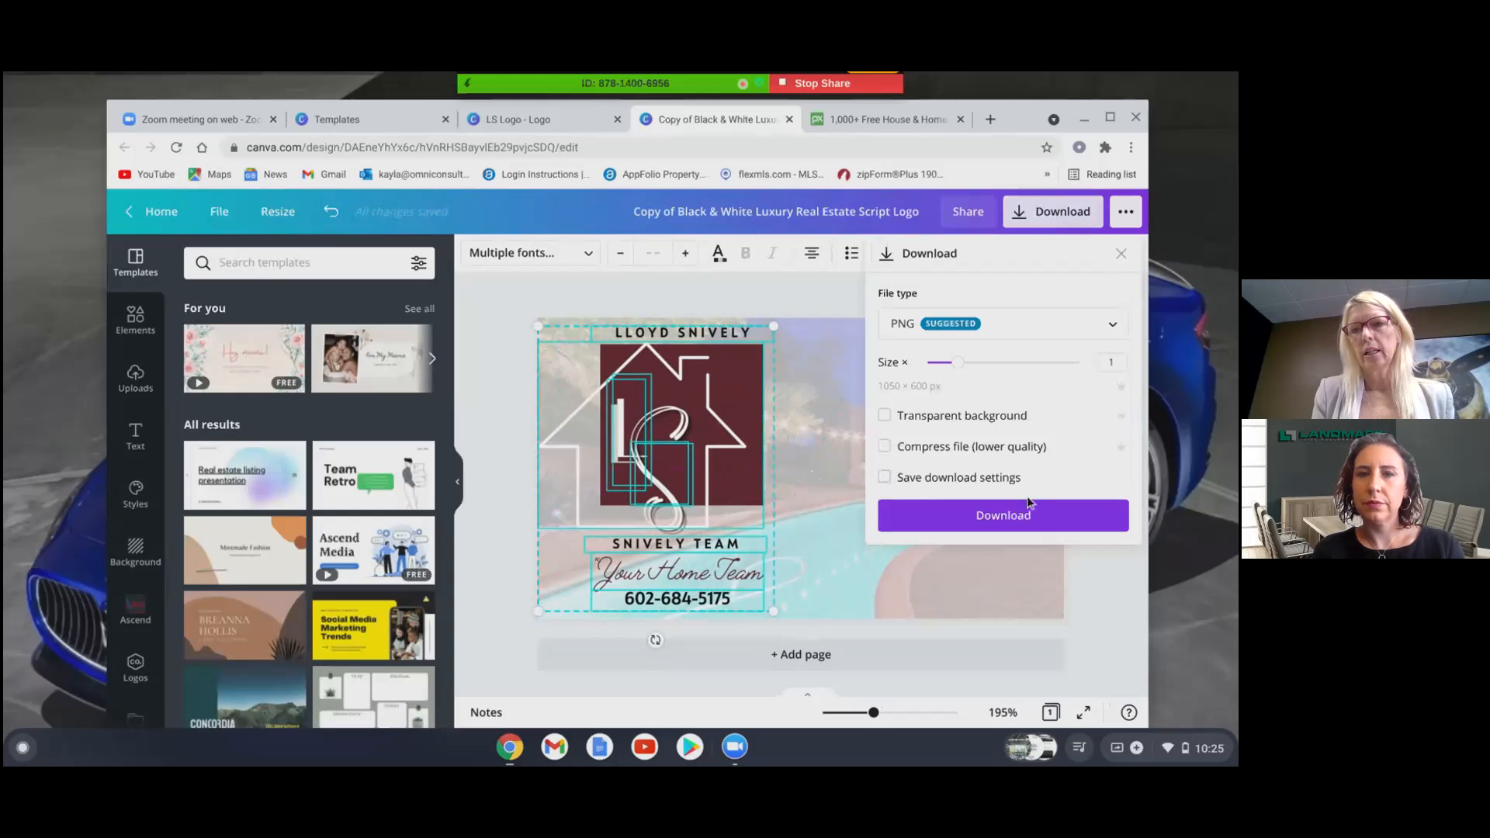
pyautogui.click(1024, 512)
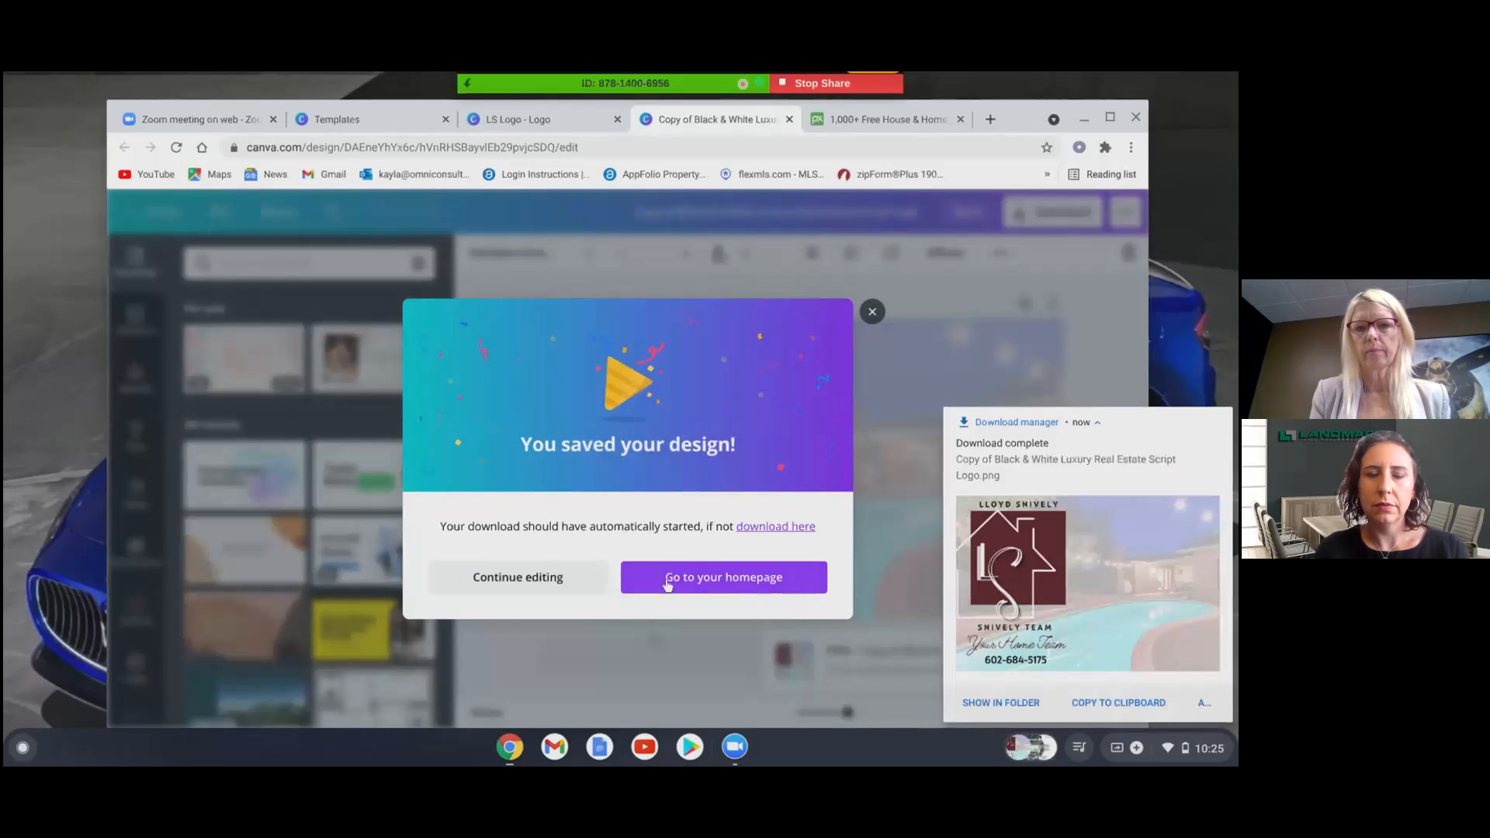
pyautogui.click(750, 581)
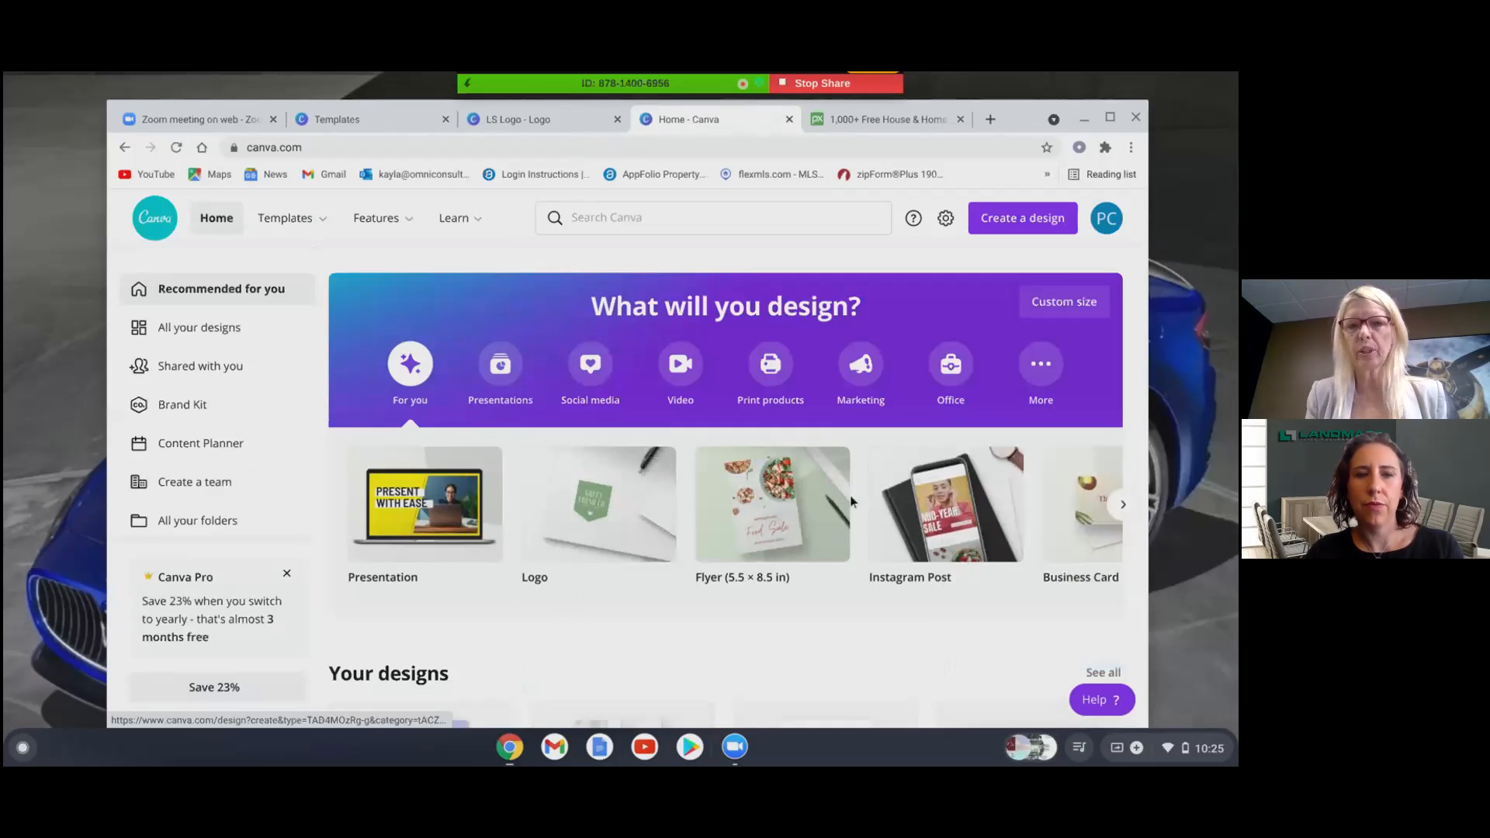
# - Open the copied business card design, then advance the slideshow to the closing Questions slide
pyautogui.scroll(-3, 512, 622)
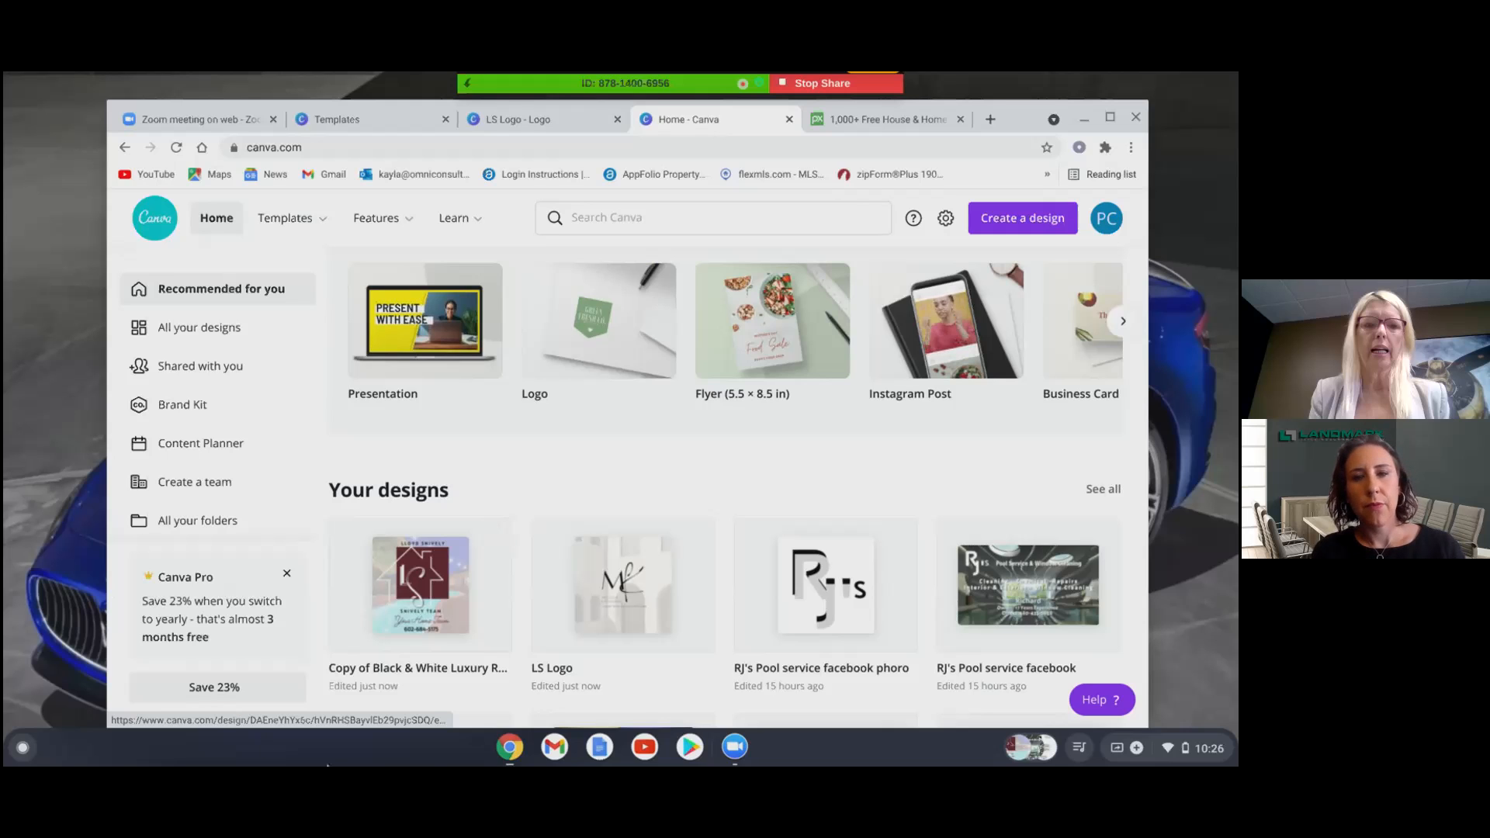
pyautogui.click(396, 602)
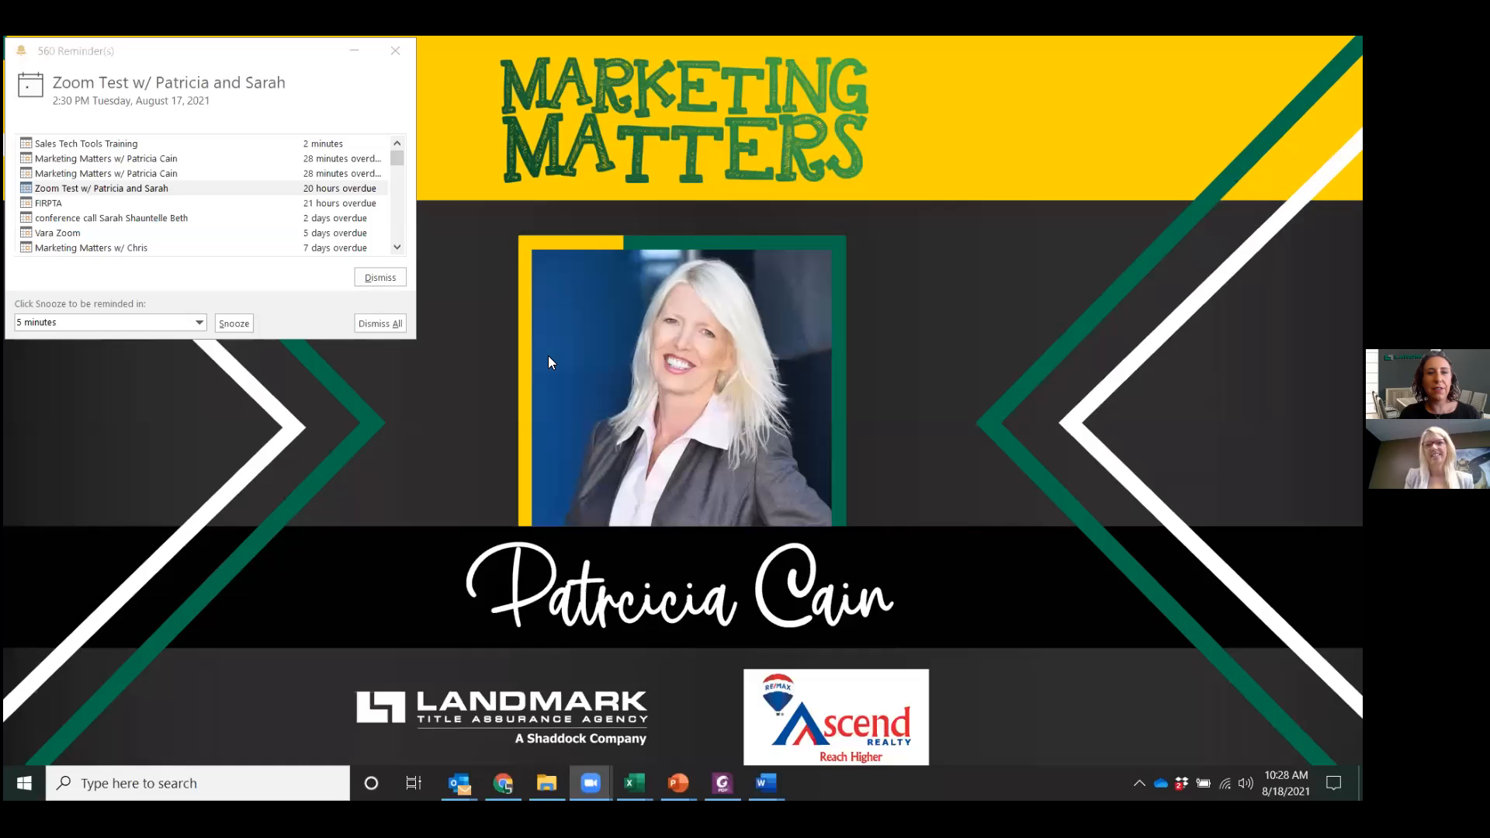
pyautogui.press('Right')
pyautogui.press('Right')
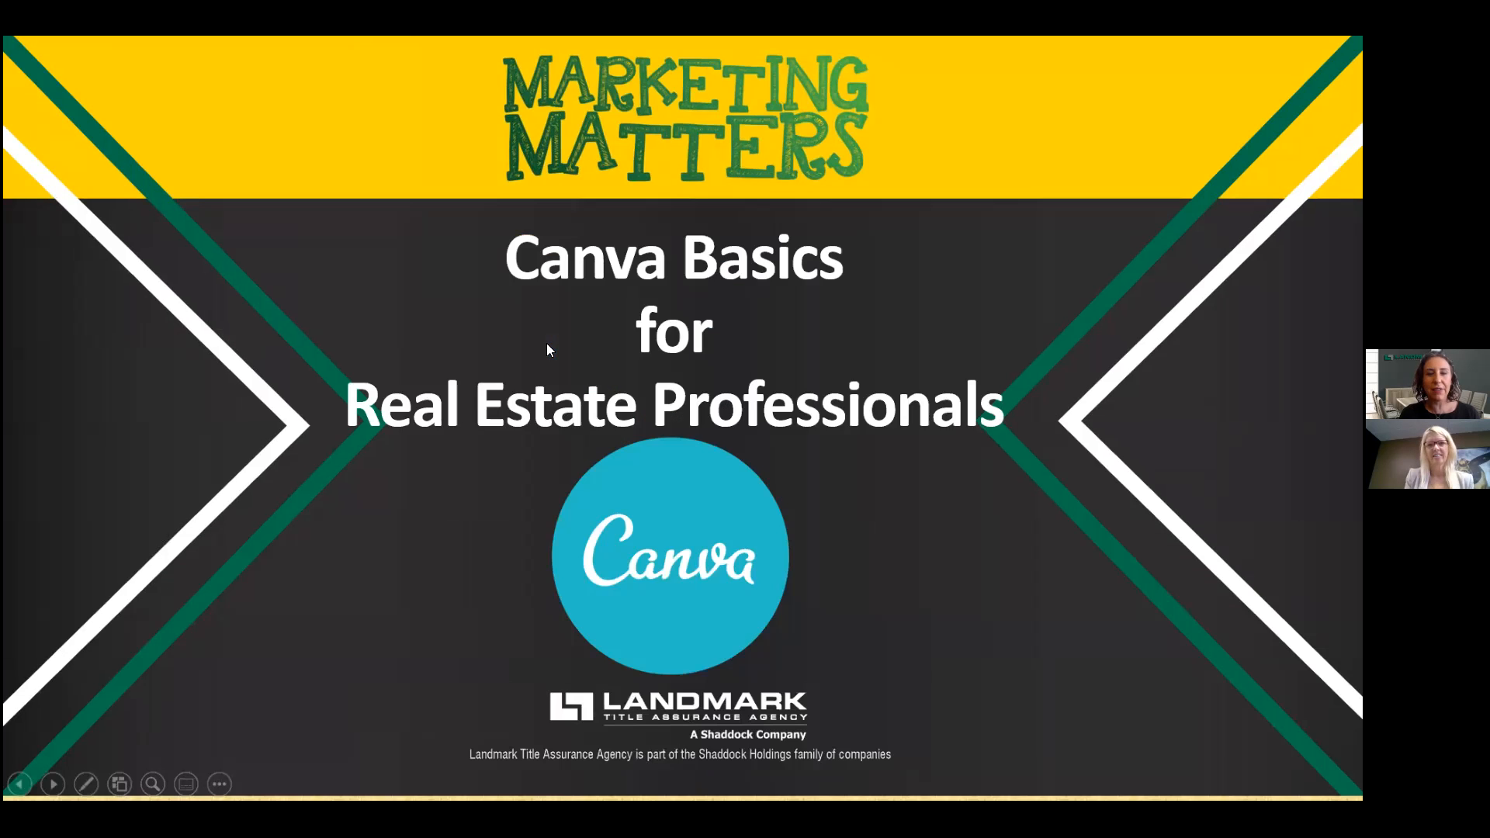